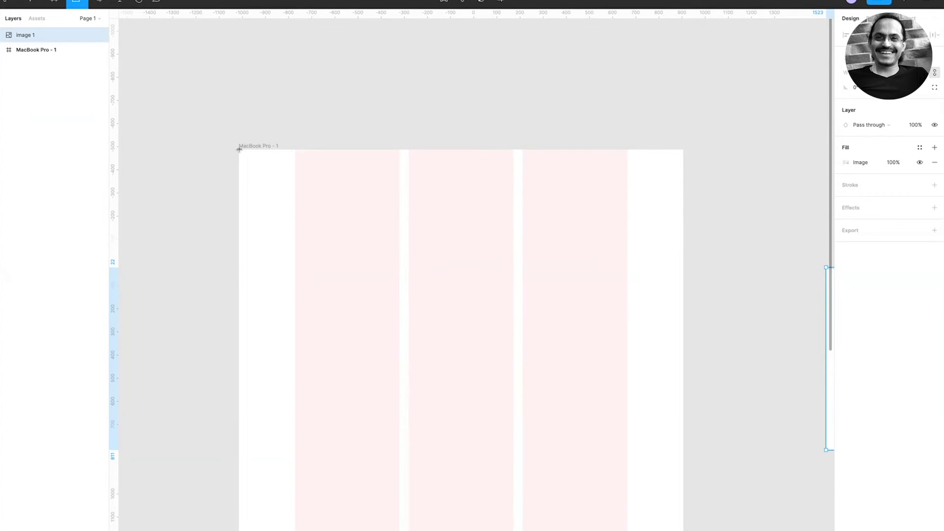
- Draw a 1920 × 113 header rectangle across the frame's top edge with a white fill and a centered black stroke of 4
mouse_move(239, 149)
mouse_down()
mouse_move(527, 179)
mouse_move(684, 178)
mouse_up()
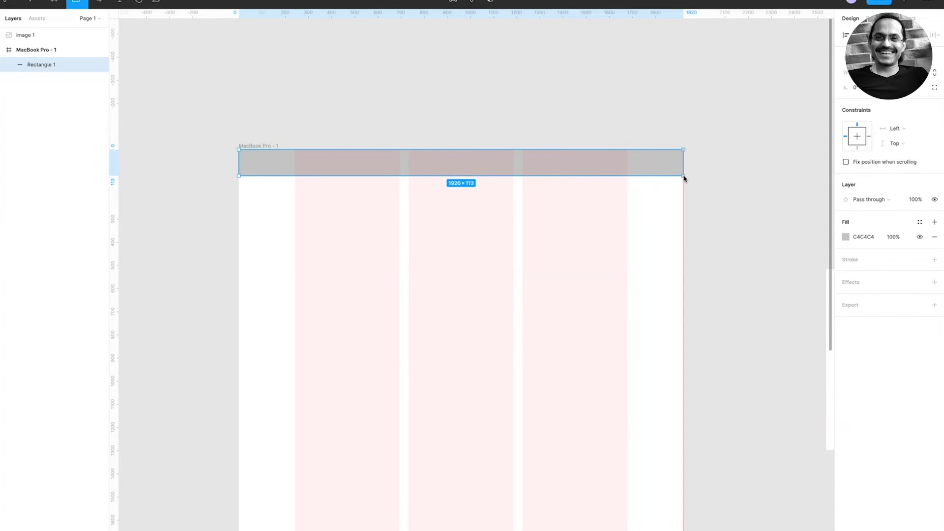
click(844, 224)
click(851, 261)
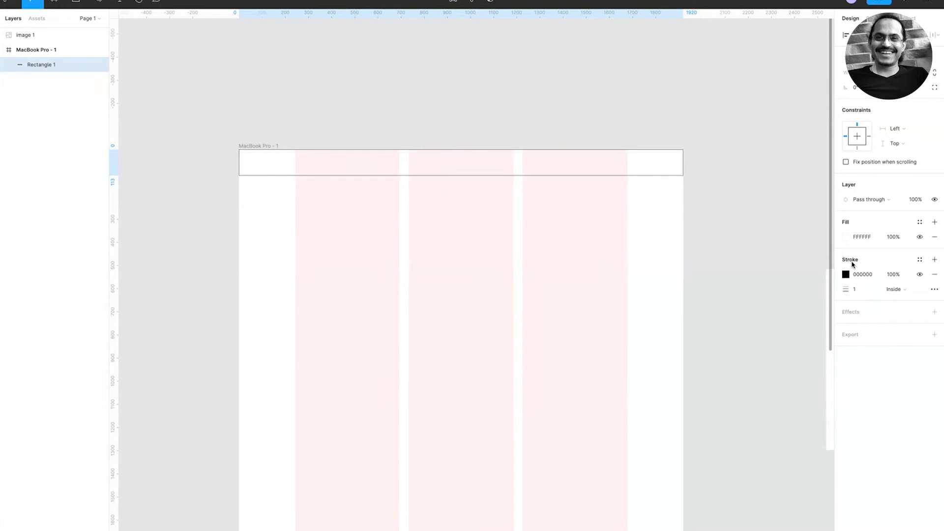
click(897, 290)
click(905, 278)
click(859, 290)
text(4)
key(Return)
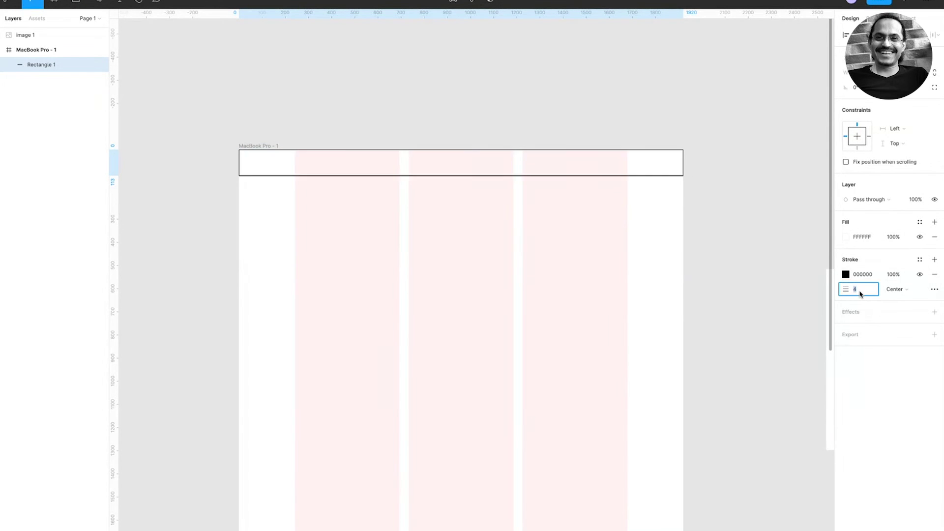
drag(683, 163, 628, 156)
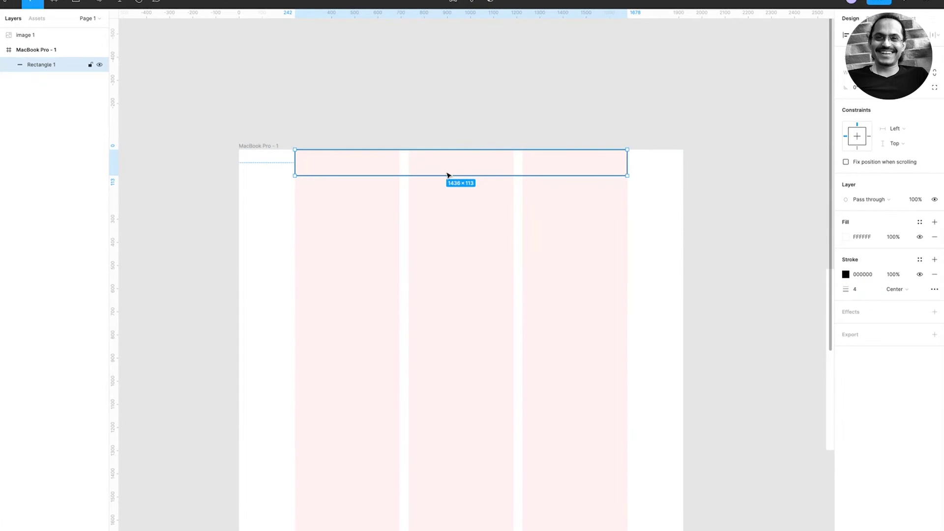
drag(295, 162, 238, 159)
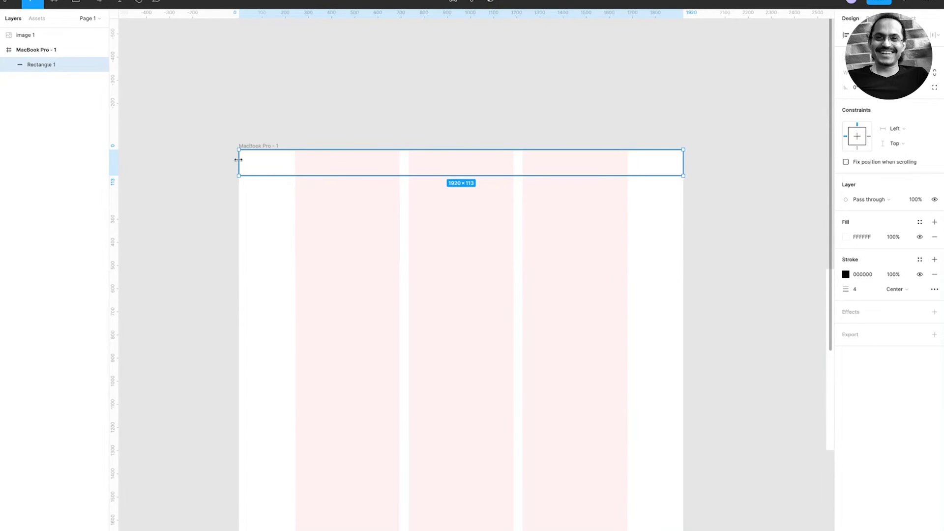
- Duplicate the header directly below as a 1920 × 900 hero section, and add a 1002 × 900 copy over its right part
drag(293, 176, 296, 200)
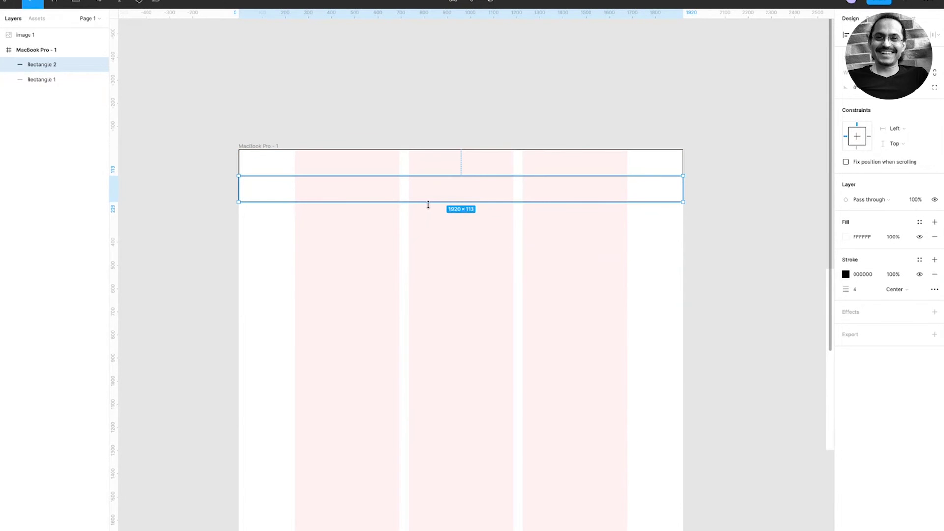
drag(429, 205, 424, 384)
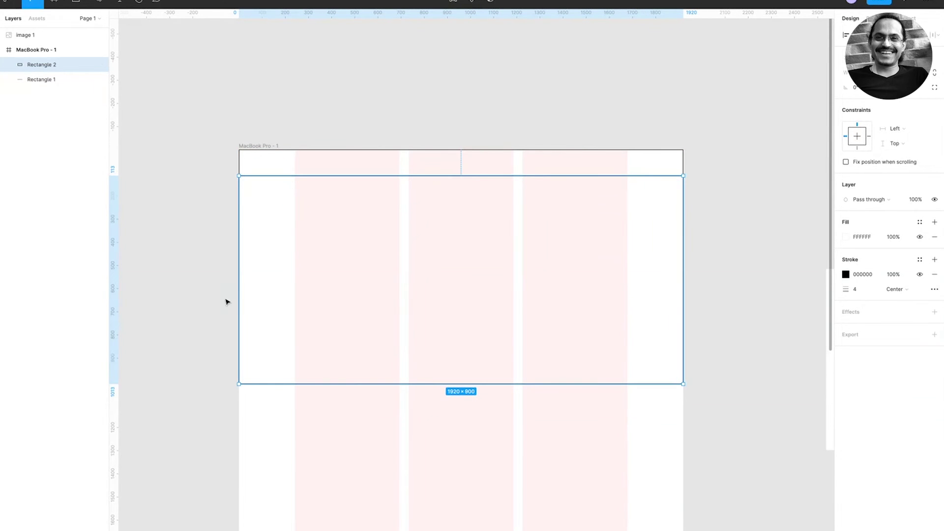
key(ctrl+d)
drag(239, 279, 450, 266)
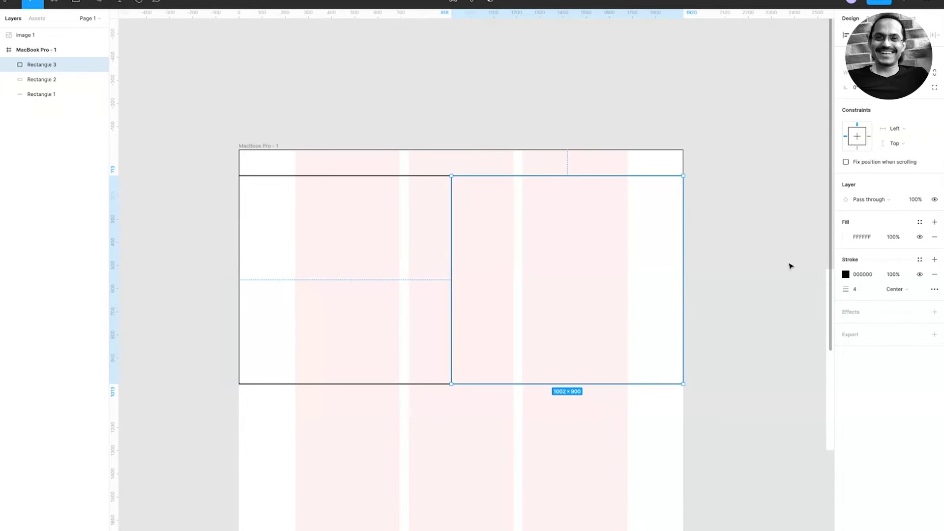
click(796, 265)
- Cross the hero's right-hand rectangle with two corner-to-corner diagonal lines as an image placeholder, duplicating and mirroring the first line
scroll(698, 252, down, 1)
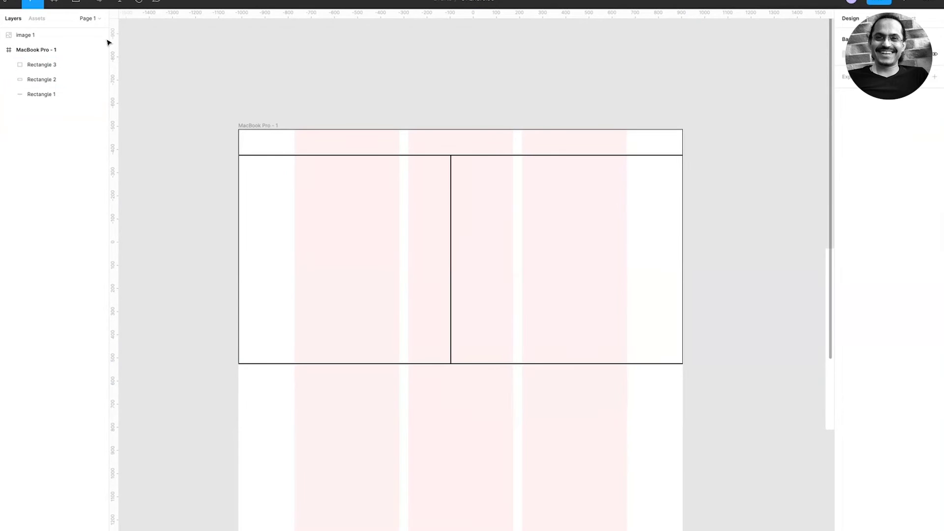
click(84, 3)
click(69, 32)
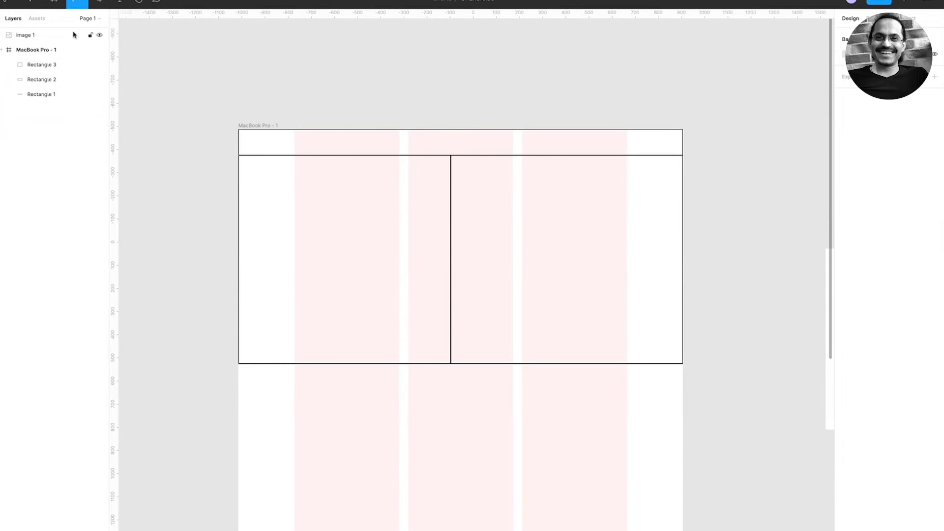
drag(451, 156, 683, 364)
key(ctrl+d)
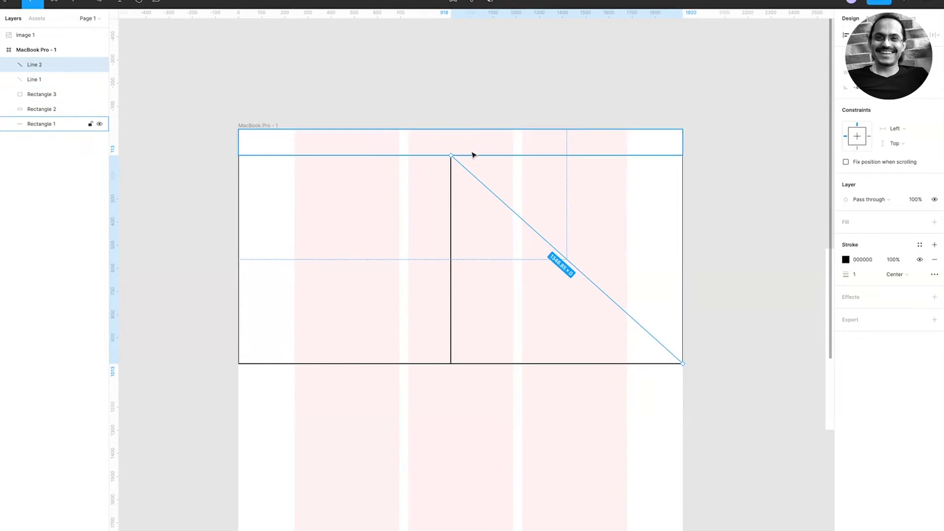
drag(449, 152, 664, 177)
click(736, 194)
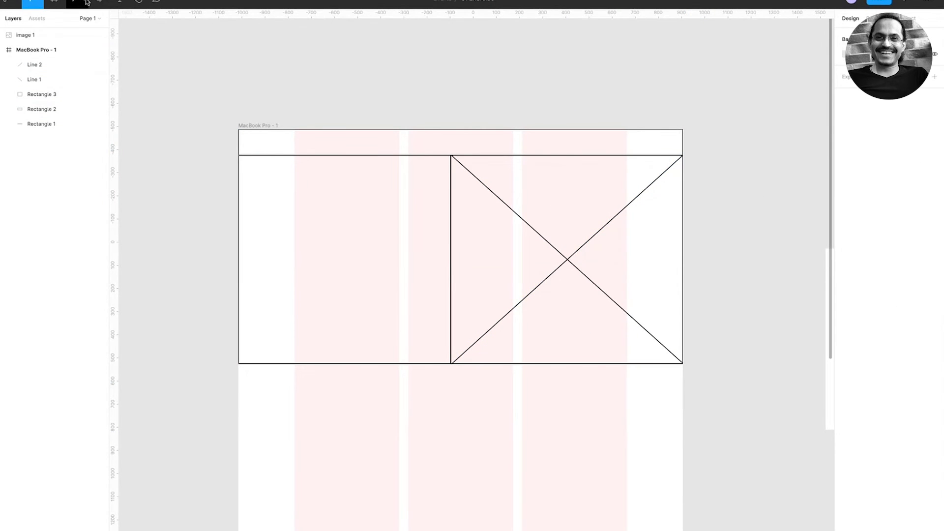
click(85, 2)
click(83, 19)
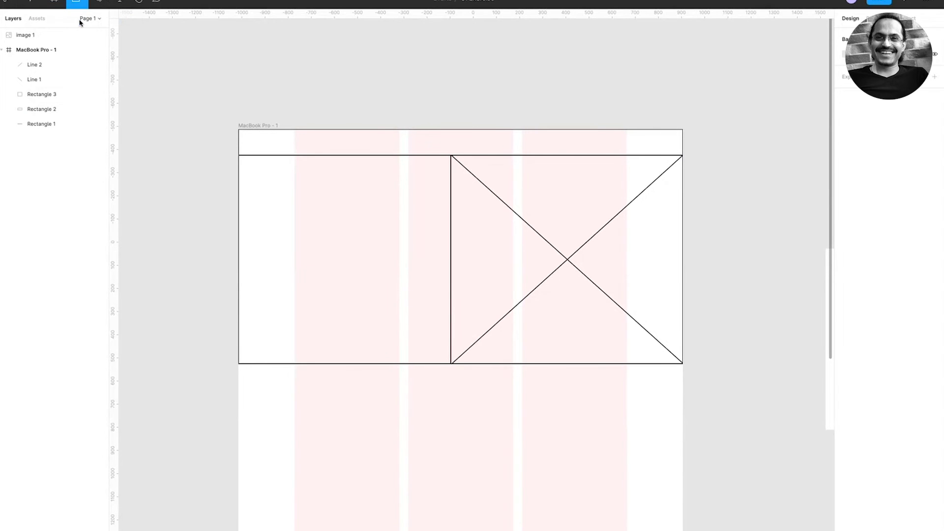
drag(262, 191, 414, 203)
key(Delete)
- Add the text "This is the hading" in the hero's left part and set its font size to 72
click(119, 3)
click(272, 204)
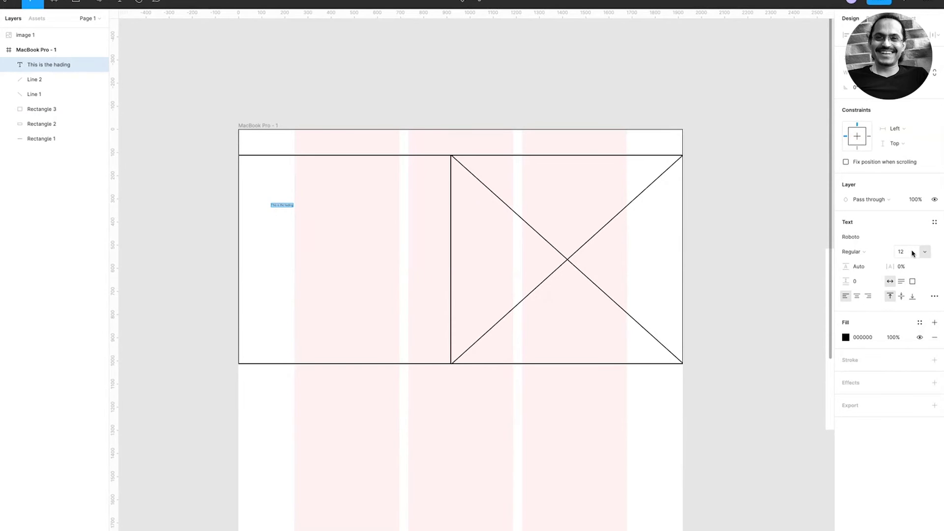
click(910, 252)
text(72)
key(Return)
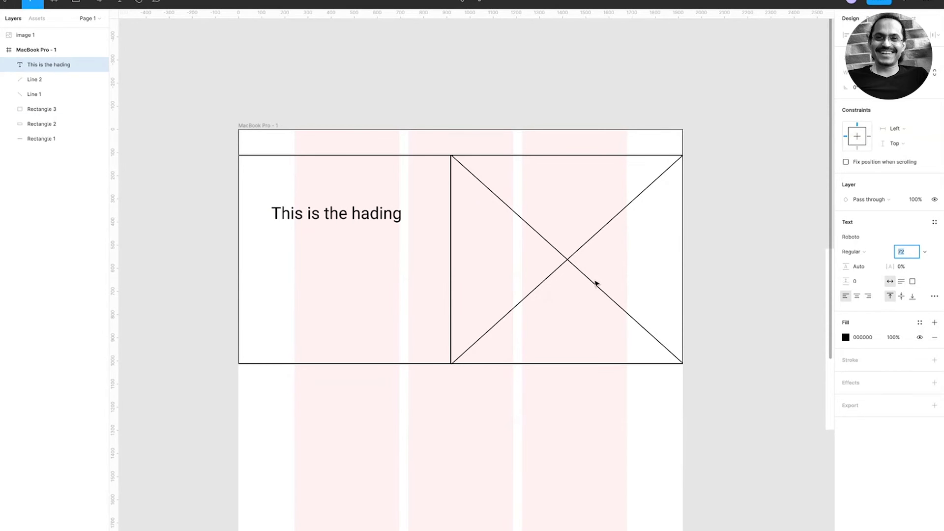
- Correct the text to "This is the heading" and shift it slightly up and to the left
double_click(351, 199)
click(368, 204)
text(e)
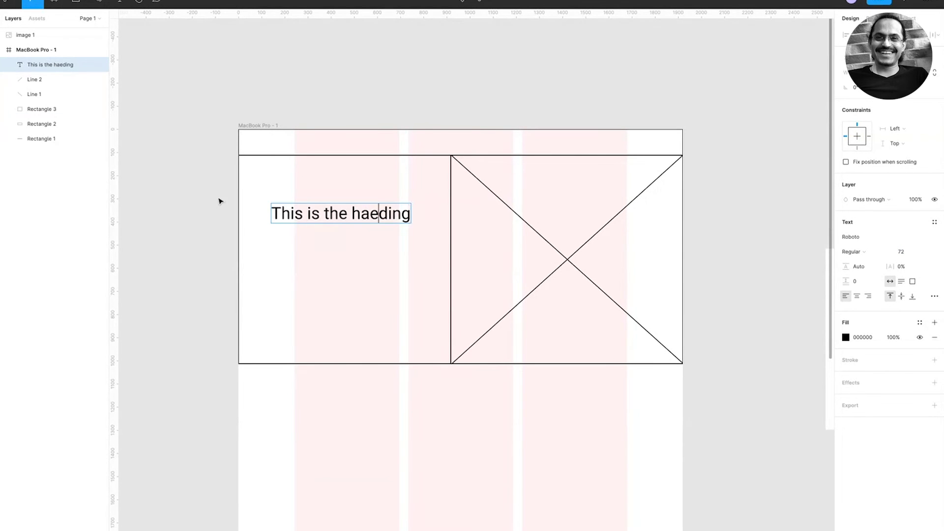
key(Escape)
drag(304, 218, 302, 208)
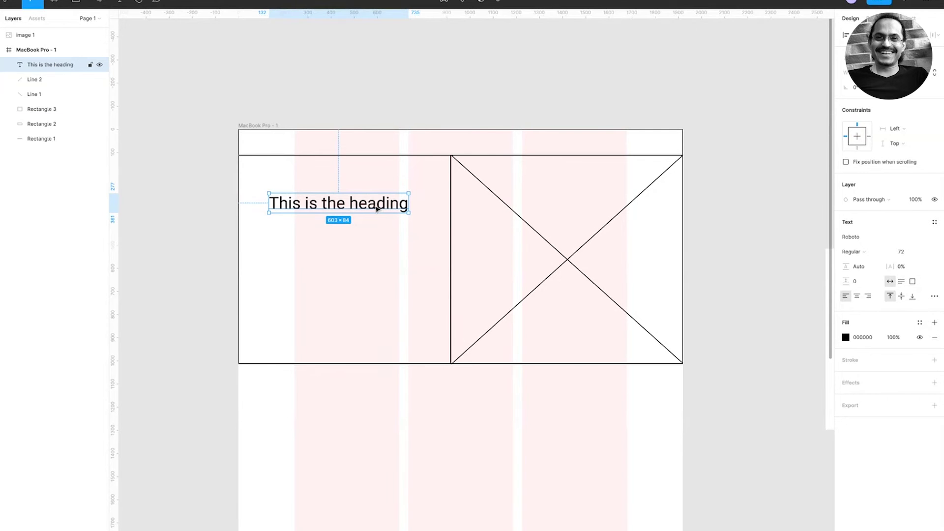
- Replace the heading text with "Best Salon in the Town"
double_click(378, 208)
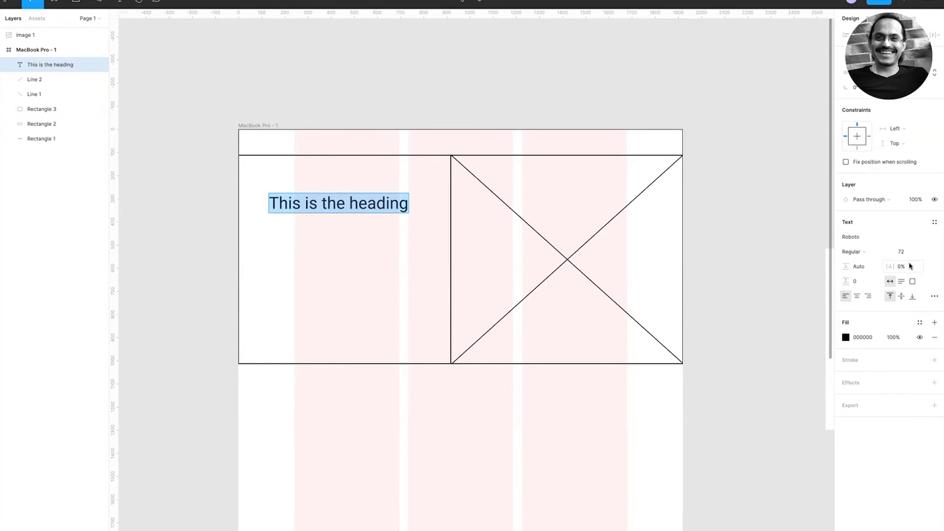
key(Escape)
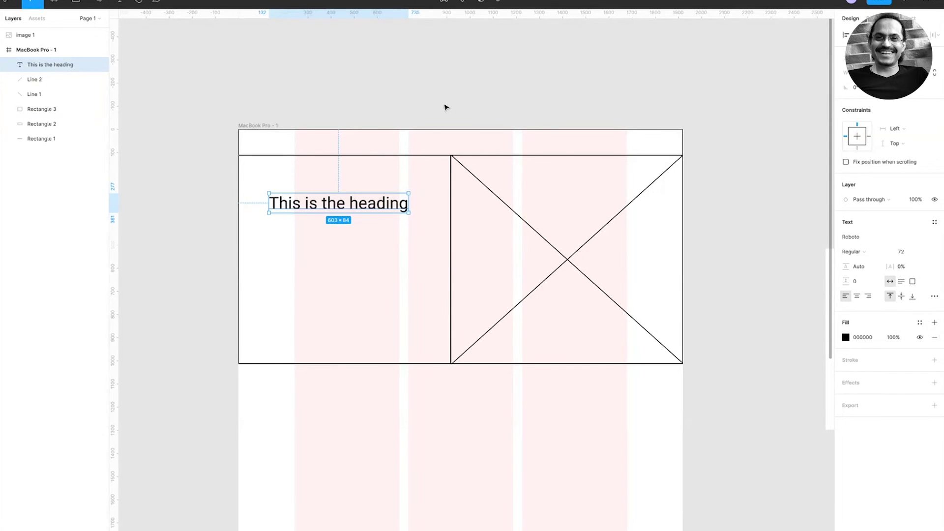
key(Return)
text(Best Saloin in th)
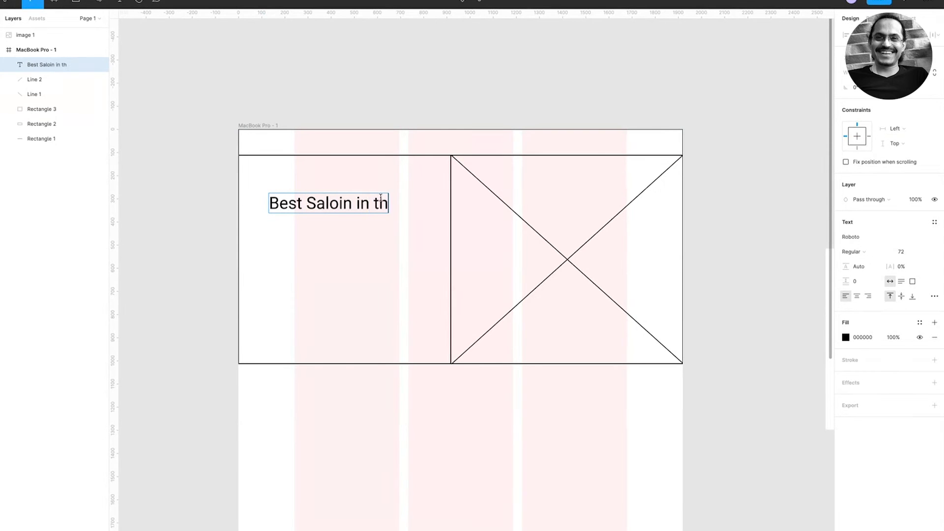
key(BackSpace)
key(BackSpace)
key(BackSpace)
key(BackSpace)
key(BackSpace)
key(BackSpace)
key(BackSpace)
key(BackSpace)
text(n i)
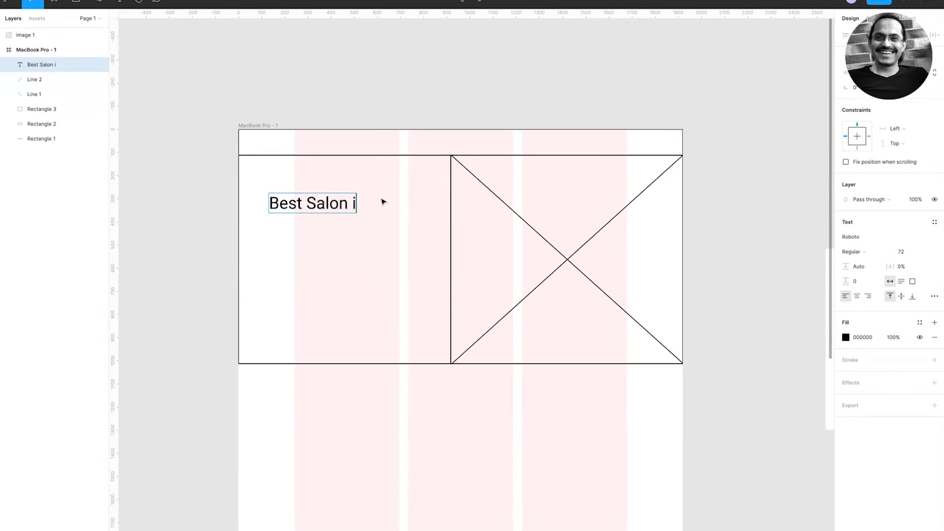
text(n the Town)
- Set the heading's font to Poppins SemiBold with -4% letter spacing and wrap it onto two lines in a 536-wide text box
key(ctrl+a)
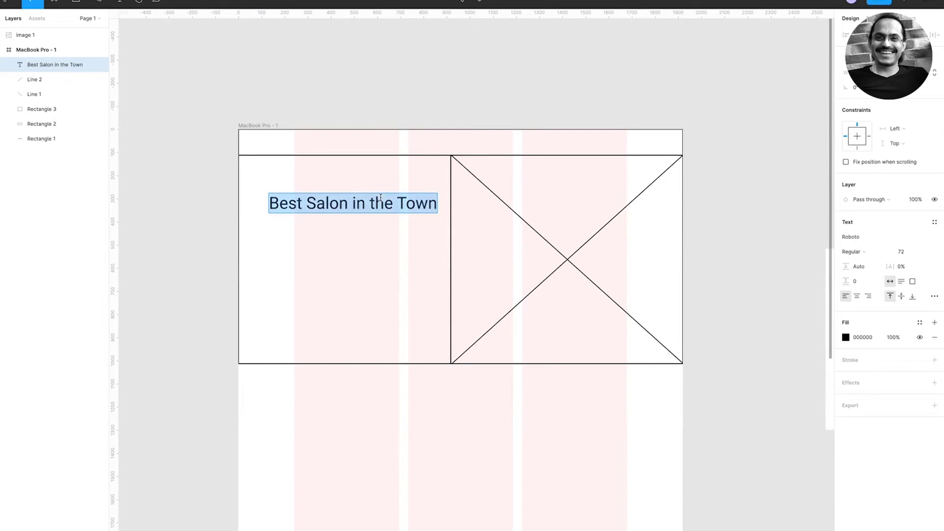
click(887, 238)
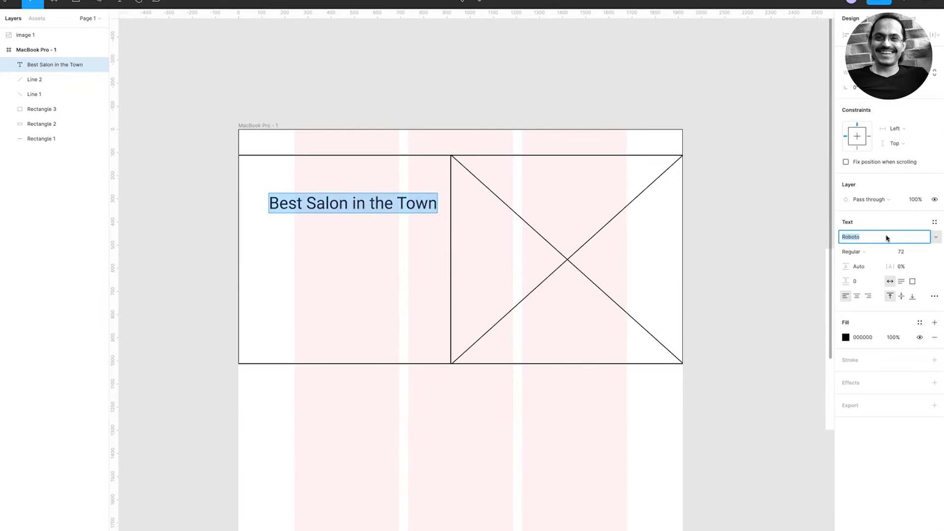
text(Poppins)
key(Return)
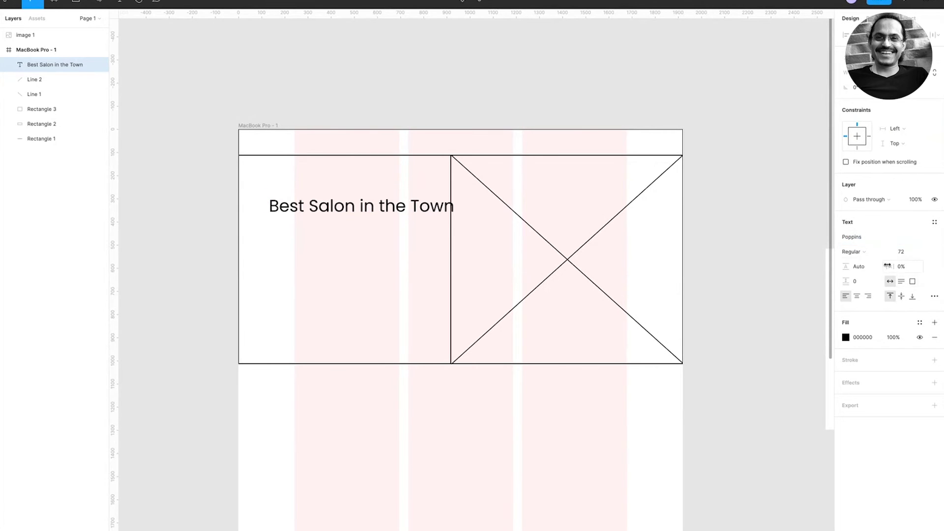
click(874, 254)
click(865, 273)
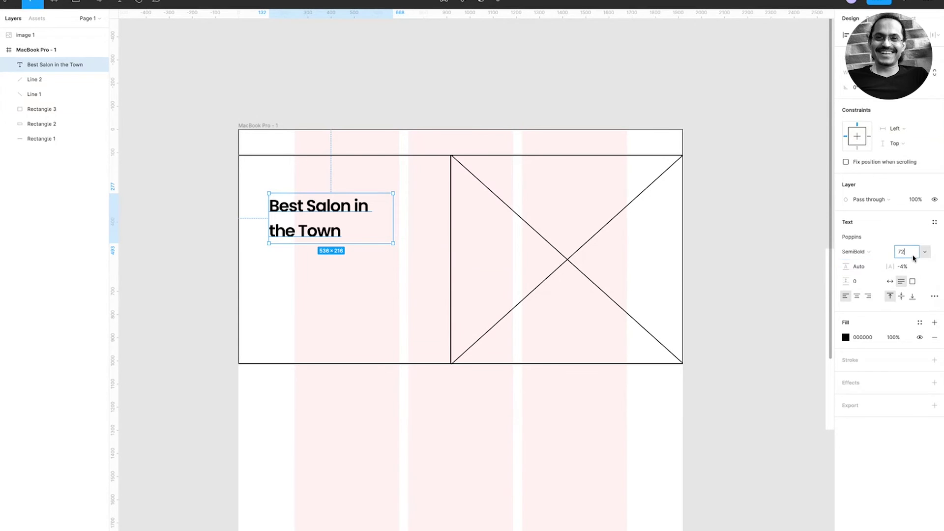
- Set the heading's font size to 82 and its line height to 82
click(860, 266)
text(72)
key(Return)
click(915, 252)
text(82)
key(Return)
key(Tab)
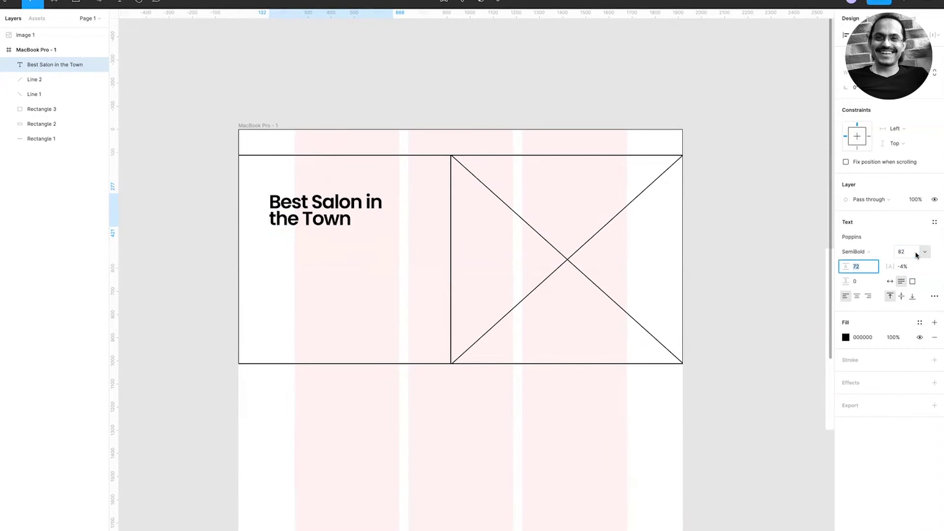
click(917, 255)
key(Tab)
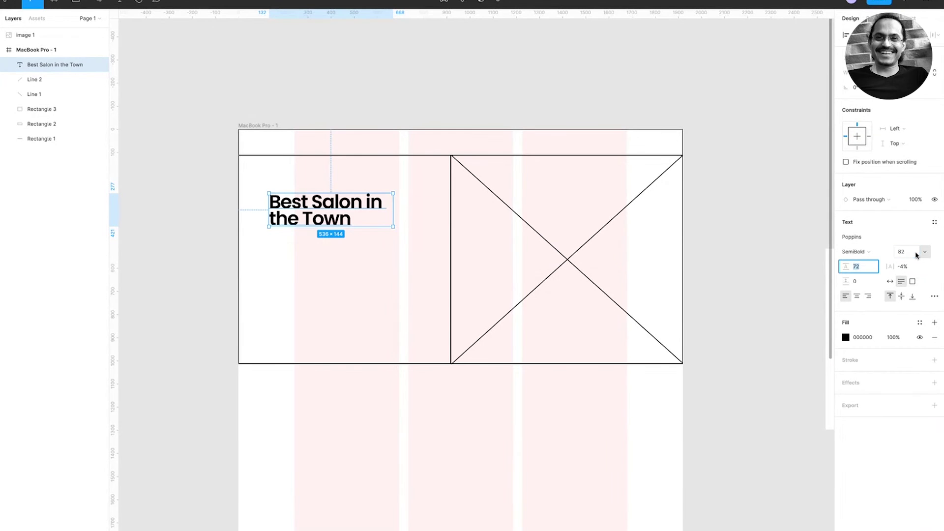
text(82)
key(Return)
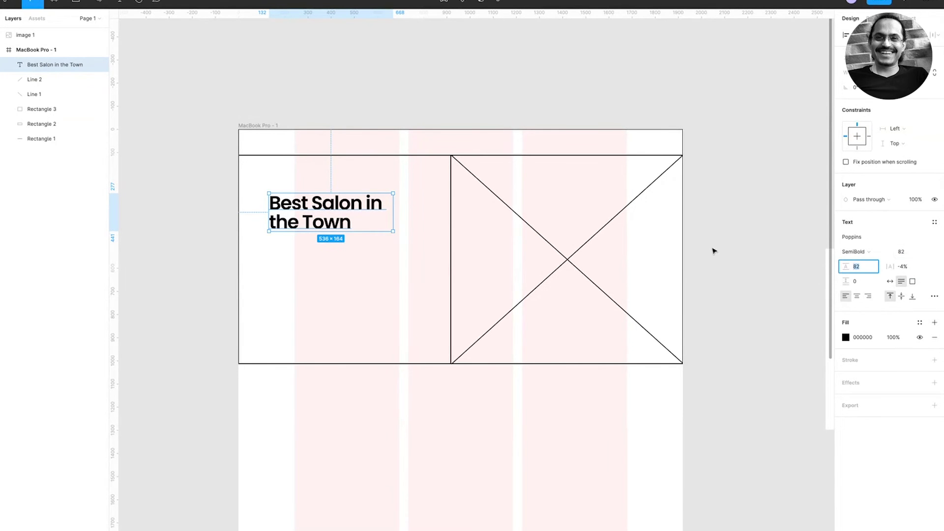
- Duplicate the heading directly below itself and change the copy to Regular weight at font size 32
drag(320, 202, 321, 248)
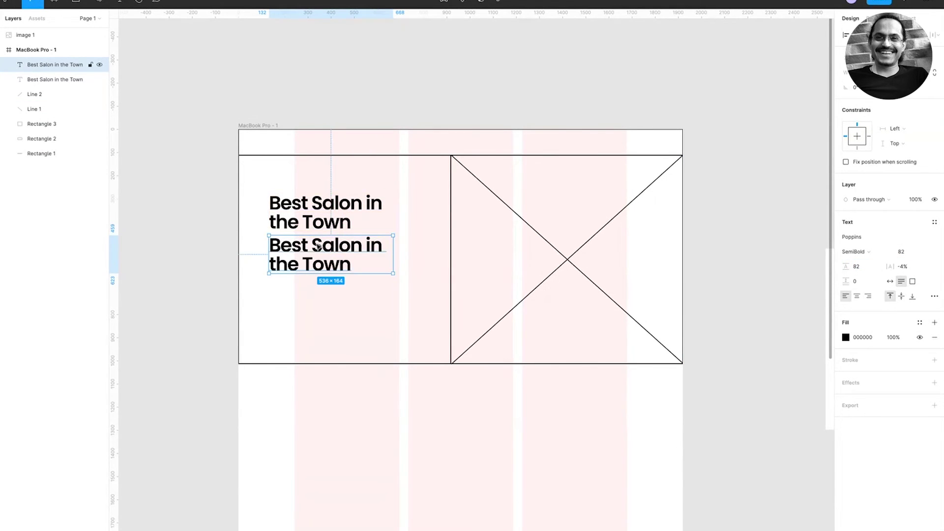
click(875, 256)
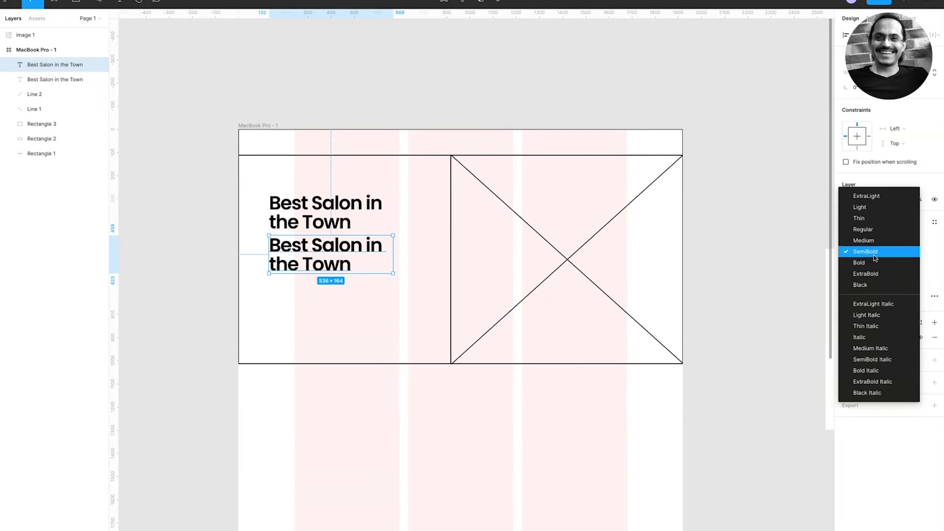
click(864, 229)
text(32)
key(Return)
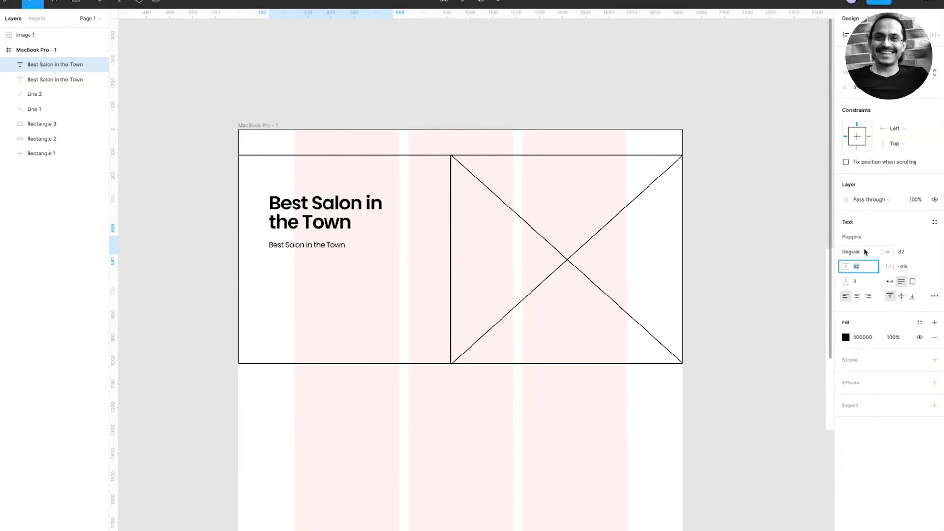
text(42)
key(Return)
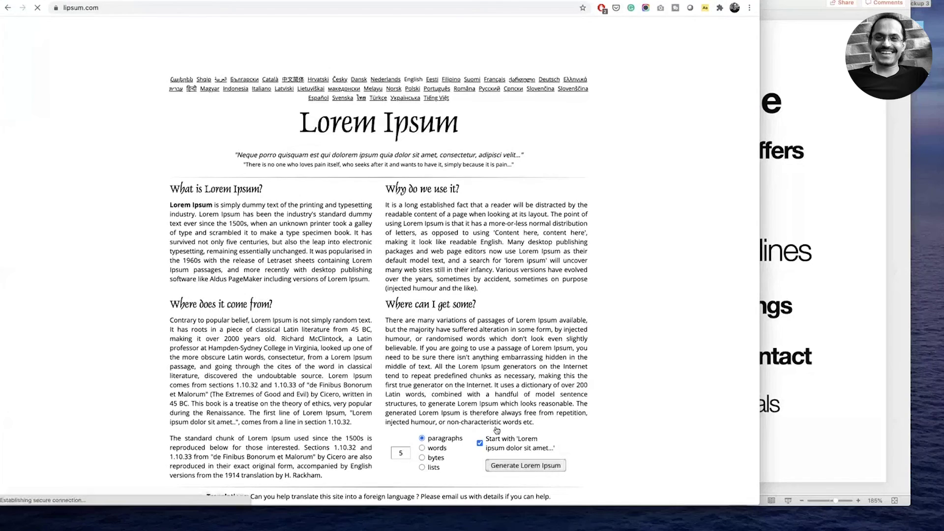
- Generate Lorem Ipsum text on lipsum.com and replace the lower text's content with its opening words through "bibendum venenatis,"
click(526, 468)
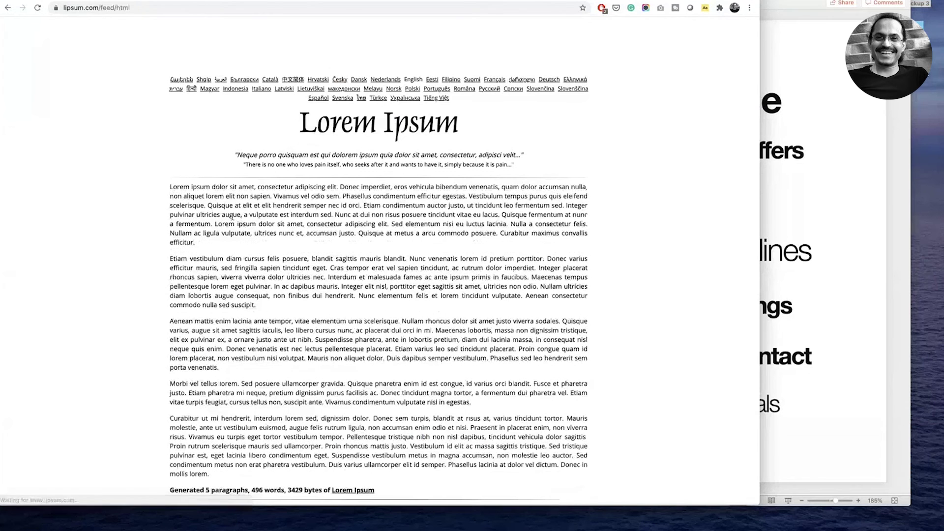
drag(171, 189, 485, 190)
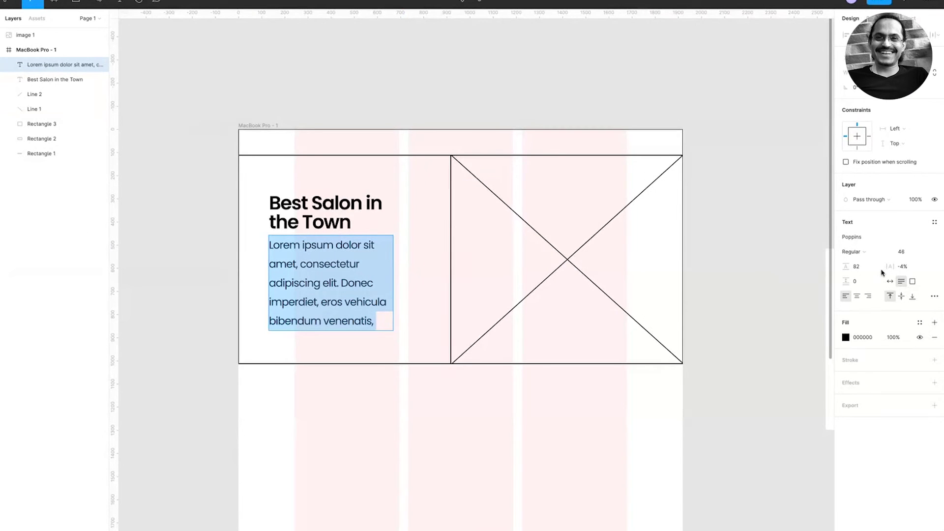
- Set the Lorem Ipsum paragraph's line height to 54
click(870, 266)
key(Tab)
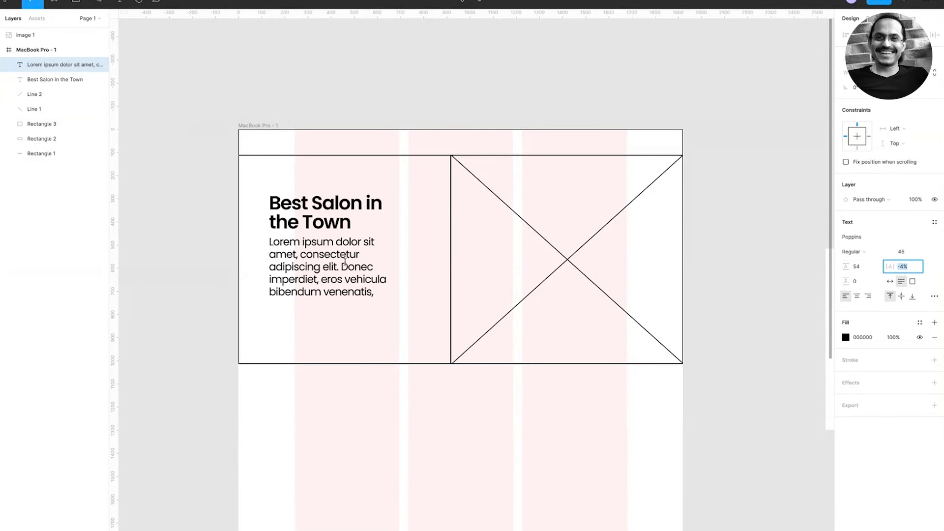
- Set the Lorem Ipsum paragraph's font size to 30 and its line height to 40
double_click(345, 262)
click(902, 252)
text(24)
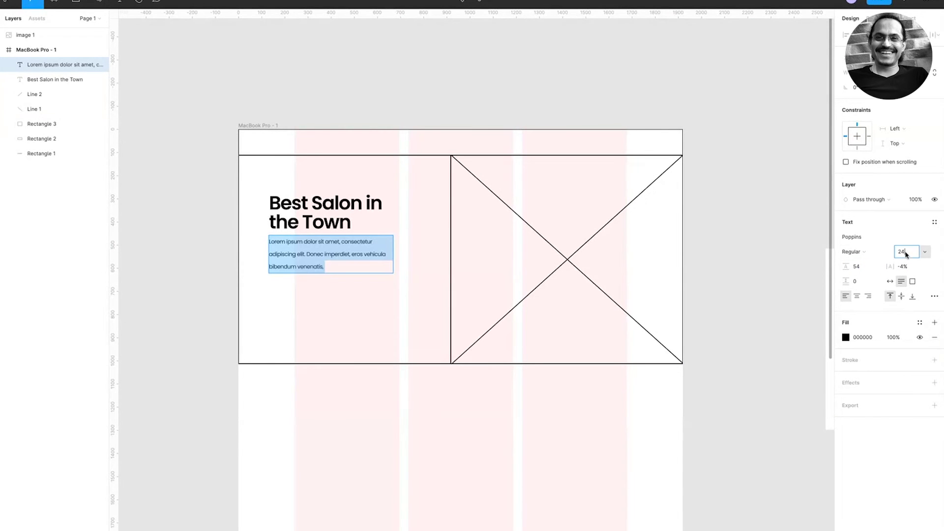
key(BackSpace)
key(BackSpace)
text(30)
key(Return)
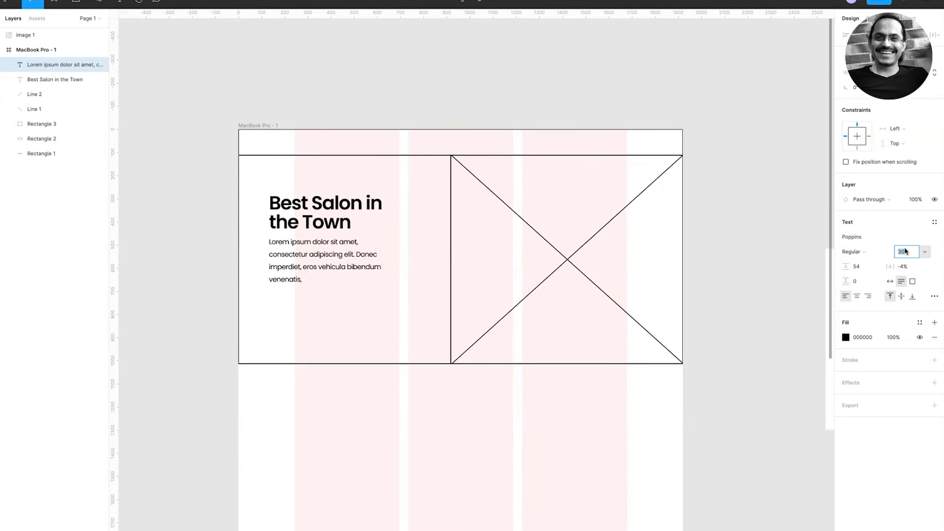
- Duplicate the paragraph into the header as a Bold "LOGO" text with auto width, placed near the header's left end
alt+drag(283, 250, 283, 150)
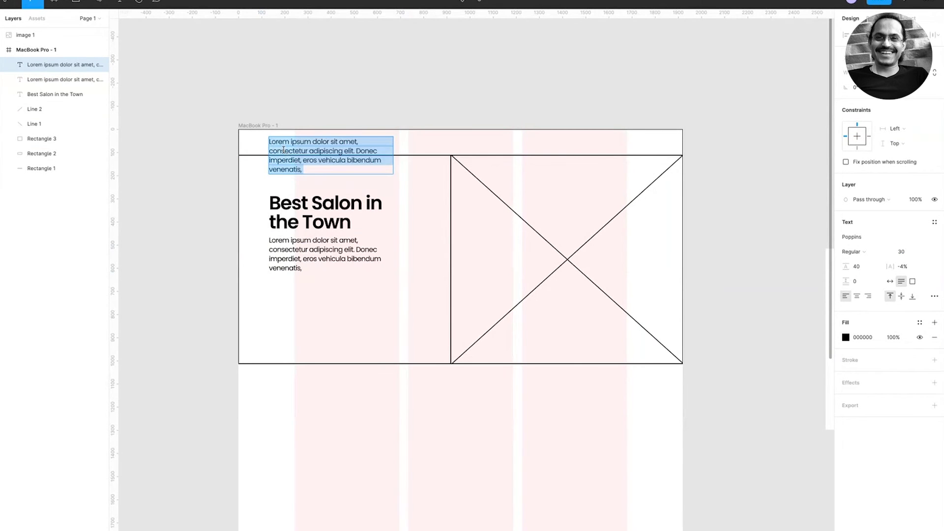
text(LOGO)
key(ctrl+a)
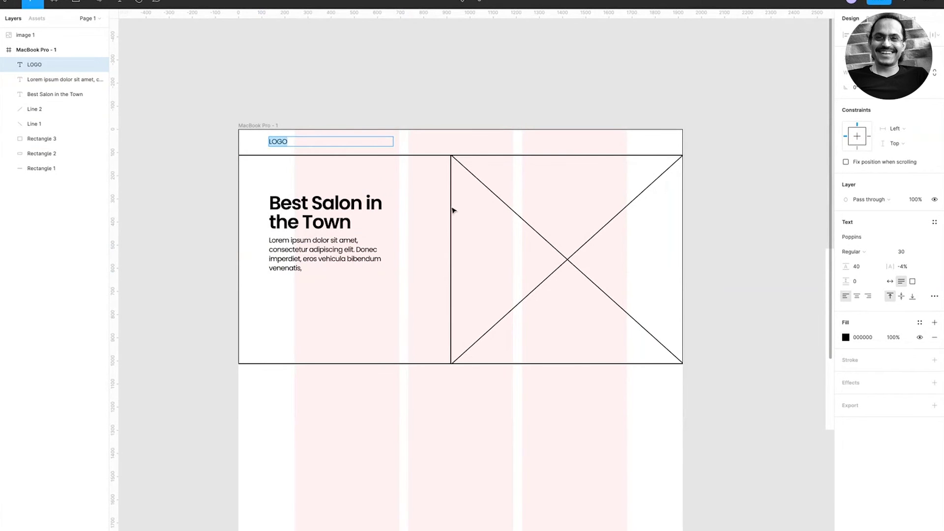
click(867, 252)
click(861, 284)
key(Escape)
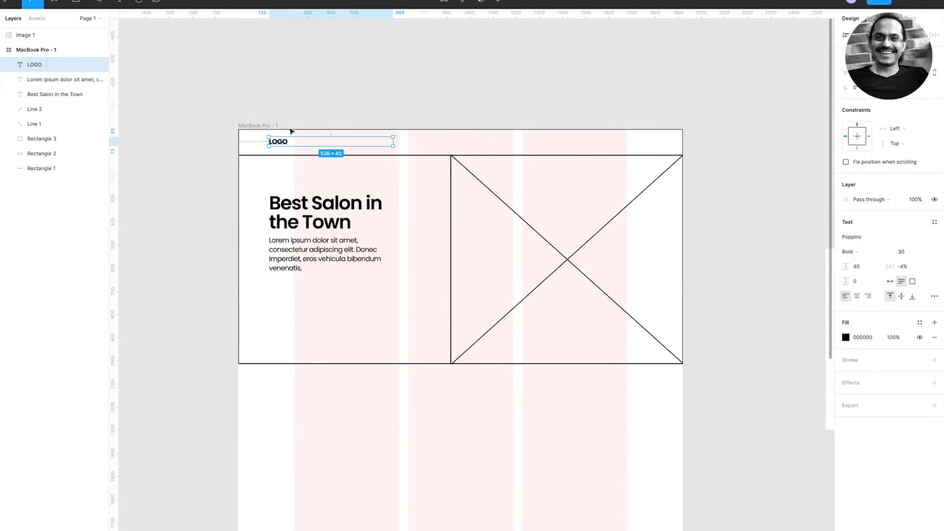
click(890, 282)
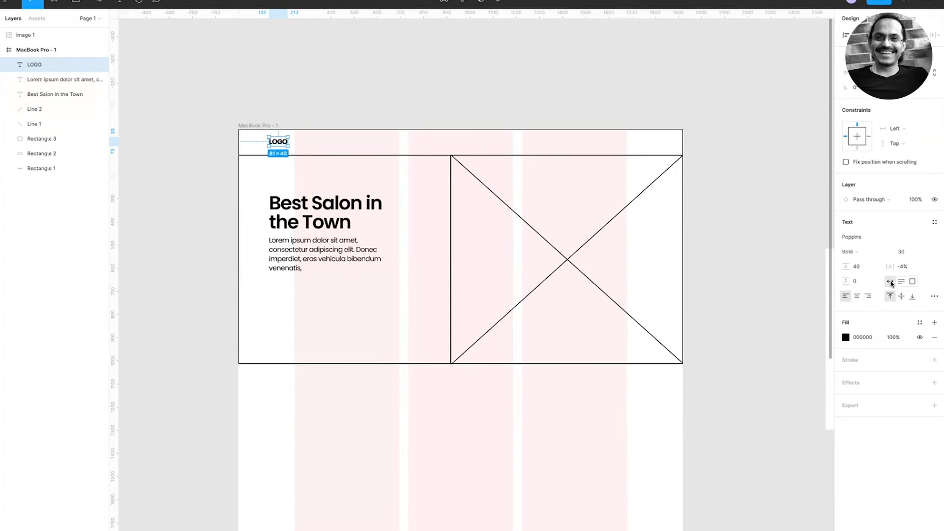
drag(286, 143, 269, 144)
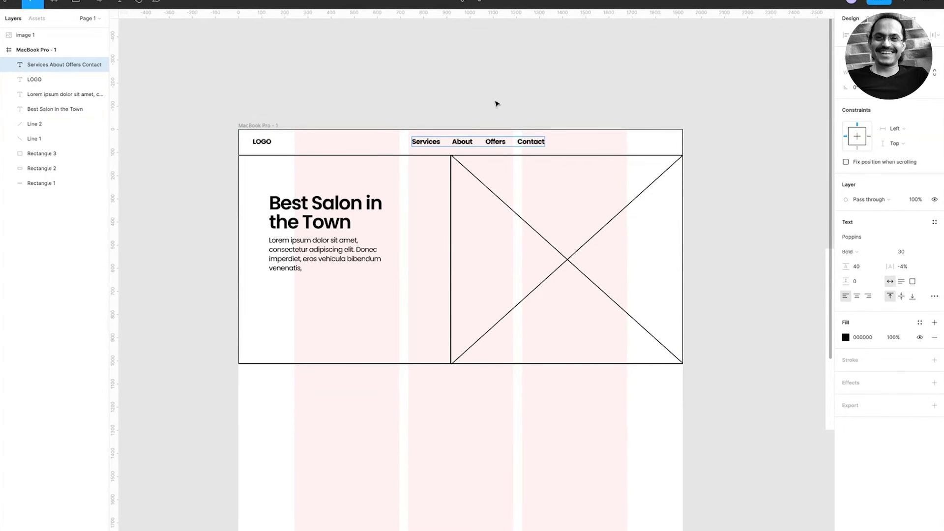
- Duplicate the Medium-weight navigation links toward the header's right end and replace the copy's text with "Book an Appointment"
key(Escape)
drag(467, 144, 558, 143)
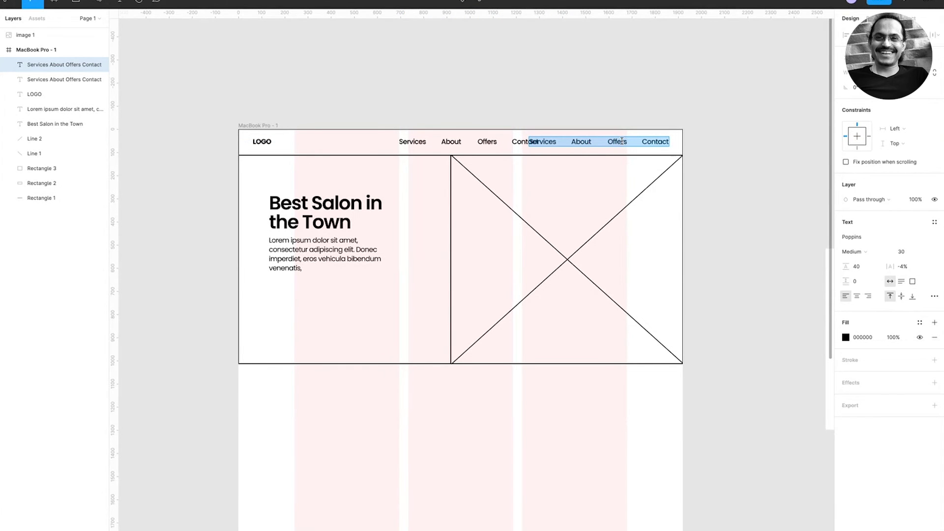
text(B)
key(BackSpace)
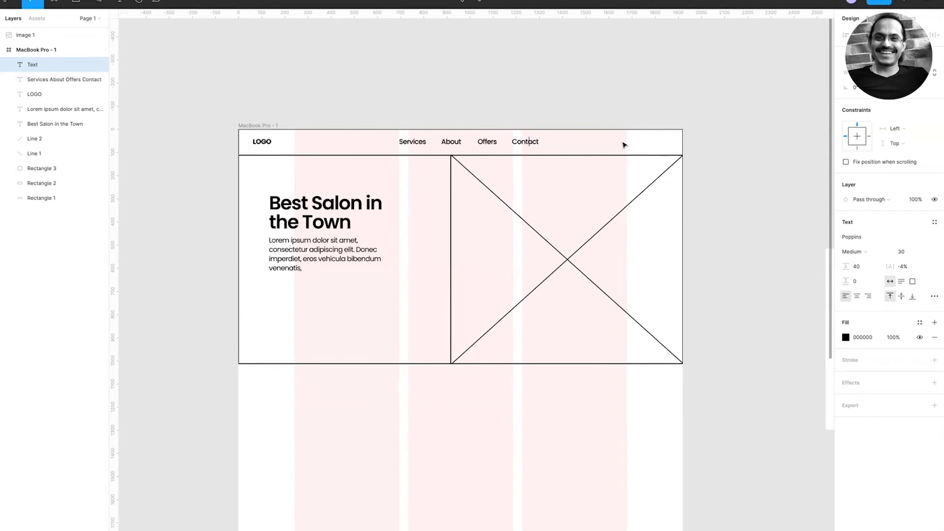
text(Book an Appointment)
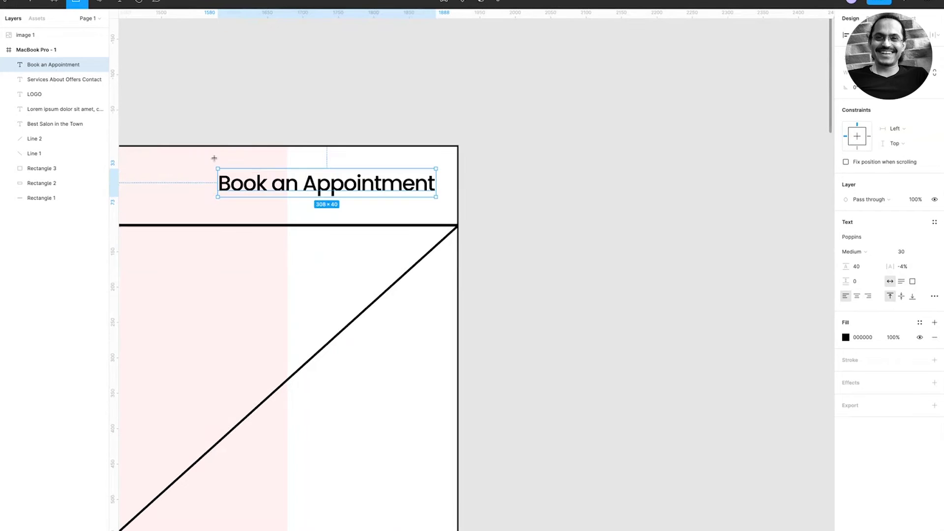
- Draw a black rectangle about 344 × 64 behind the "Book an Appointment" text and set the text's fill to FFFFFF
key(r)
mouse_move(200, 155)
mouse_down()
mouse_move(337, 169)
mouse_move(451, 217)
mouse_move(446, 206)
mouse_up()
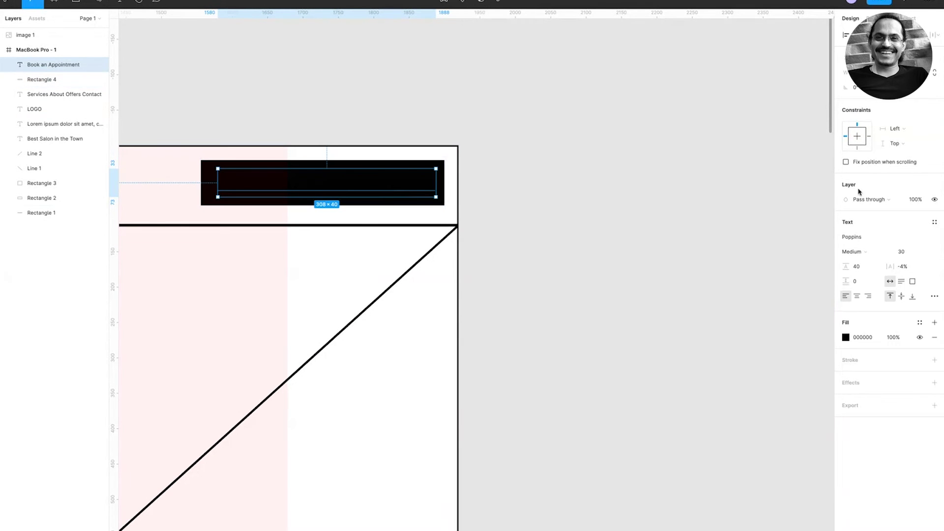
click(845, 338)
text(FFFFFF)
key(Return)
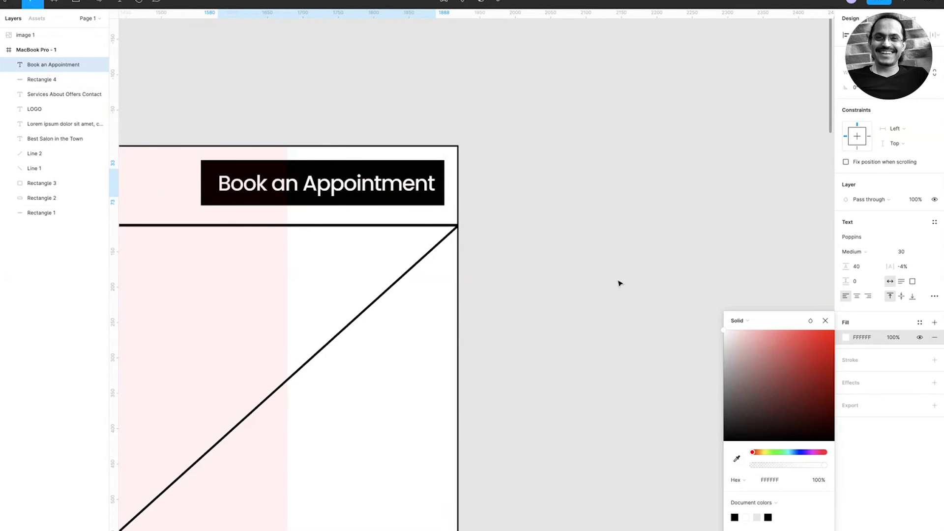
click(616, 278)
- Set the "Book an Appointment" text's font size to 24 and center it on its black rectangle
click(283, 169)
click(282, 189)
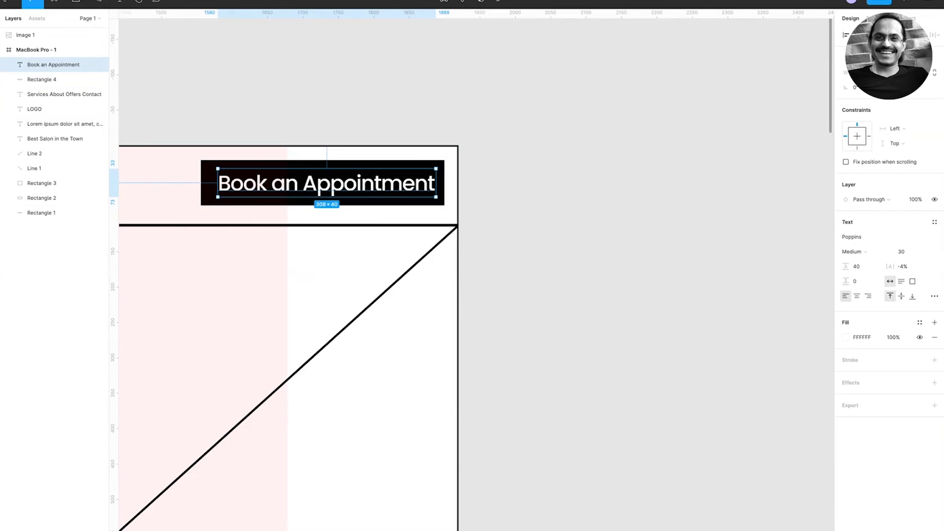
click(901, 251)
text(24)
key(Return)
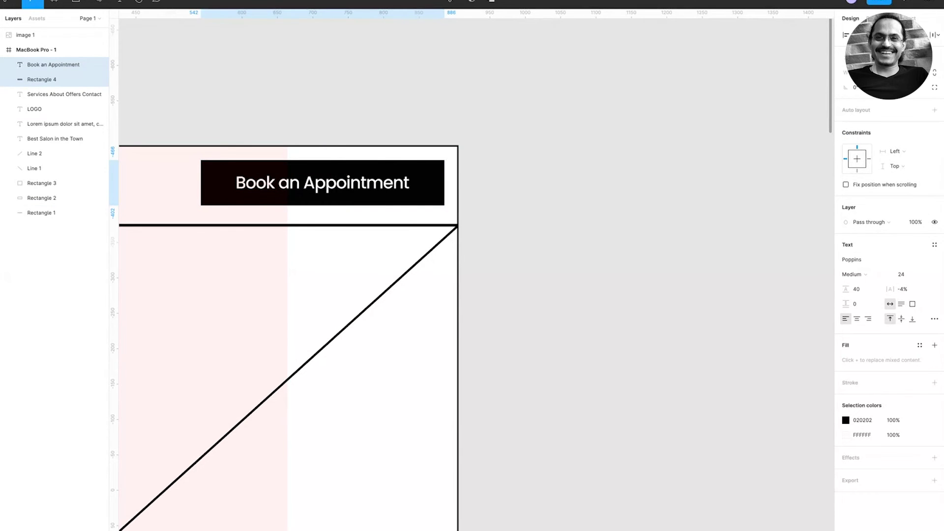
click(685, 124)
- Reduce the font size of the header's "Services About Offers Contact" links to 26
scroll(686, 126, down, 3)
scroll(685, 125, down, 3)
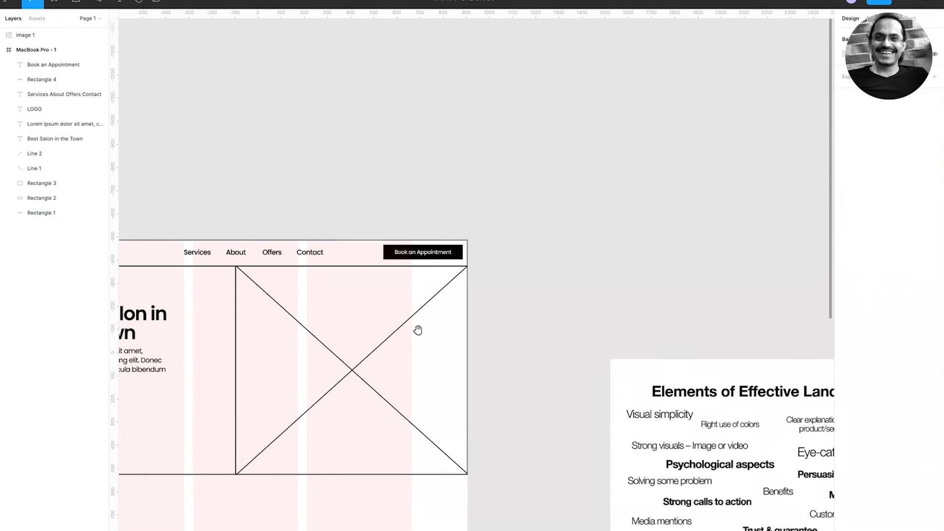
scroll(420, 331, left, 5)
click(541, 247)
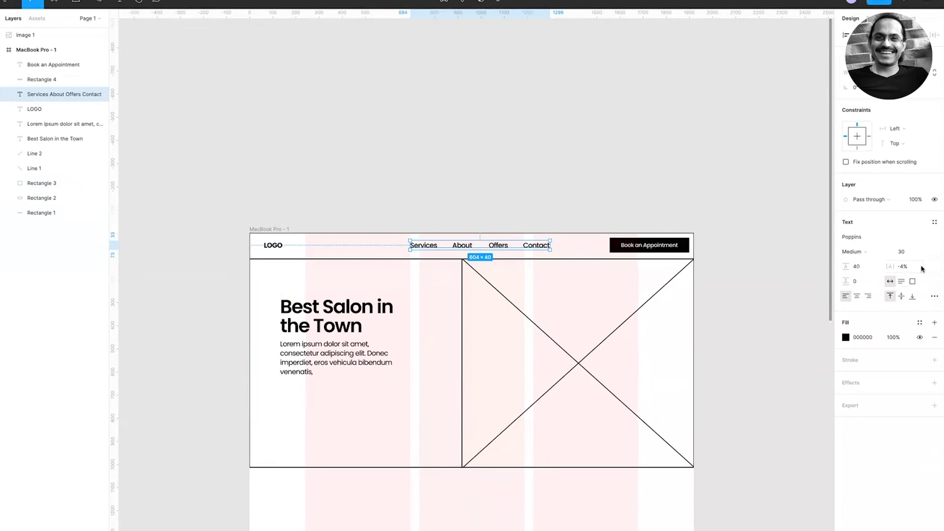
click(907, 252)
text(28)
key(Return)
text(26)
key(Return)
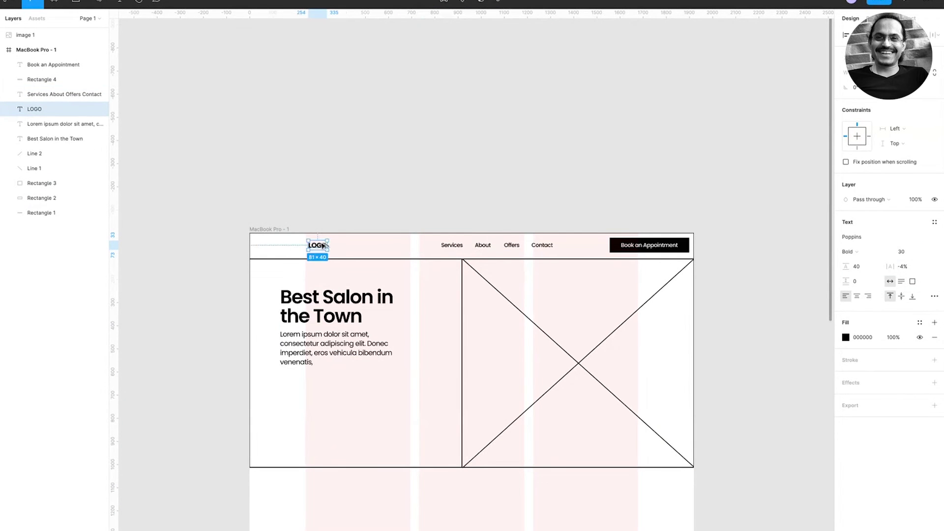
- Duplicate the LOGO text at the header's left end and change the copy's text to "menu"
drag(316, 246, 266, 246)
double_click(267, 244)
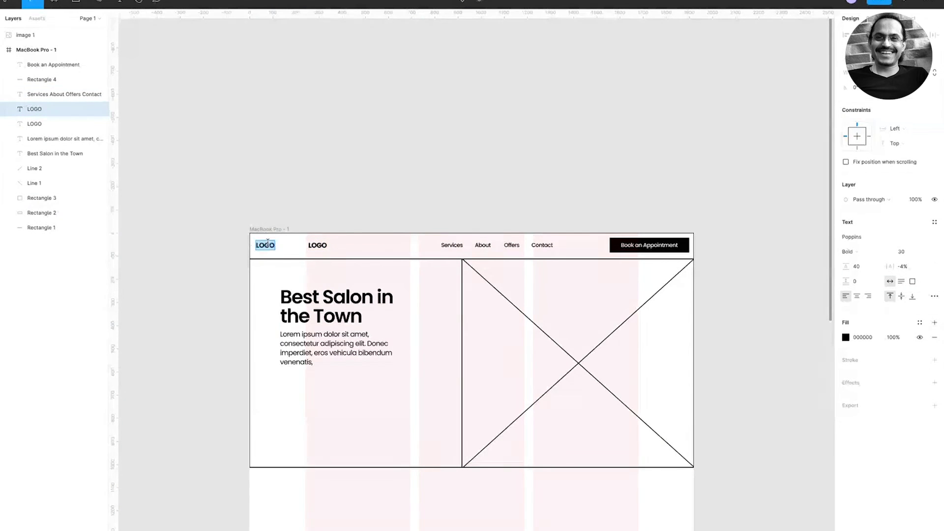
text(menu)
key(ctrl+a)
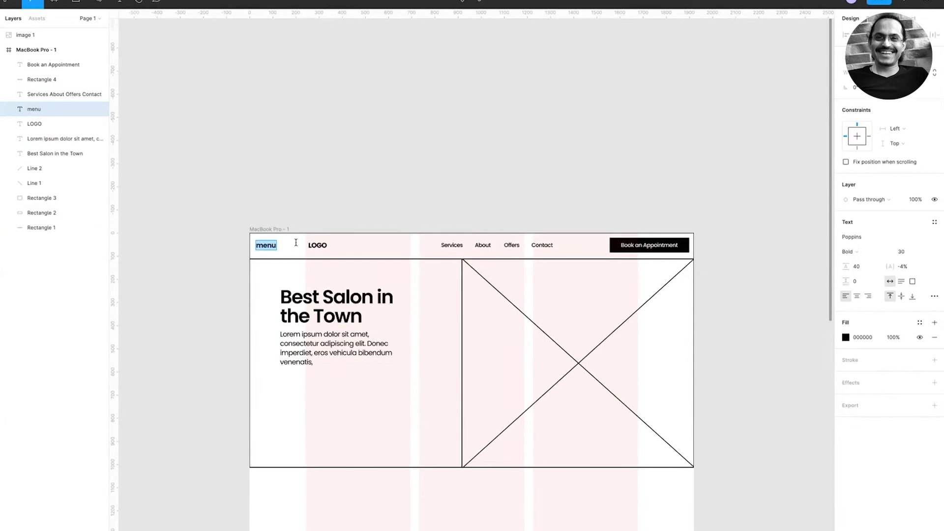
- Change the "menu" text's font to Material Icons so it forms a hamburger icon beside the logo
click(867, 251)
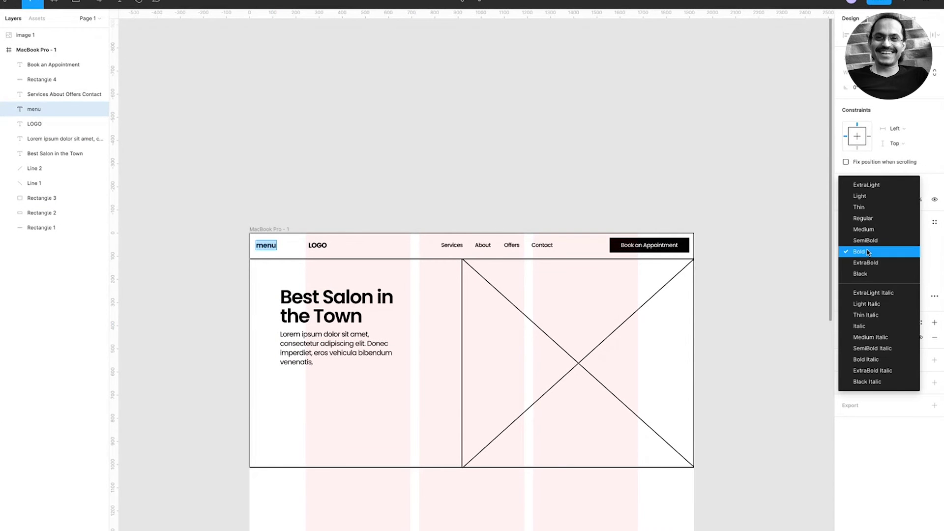
click(868, 252)
click(874, 238)
text(Material Icons)
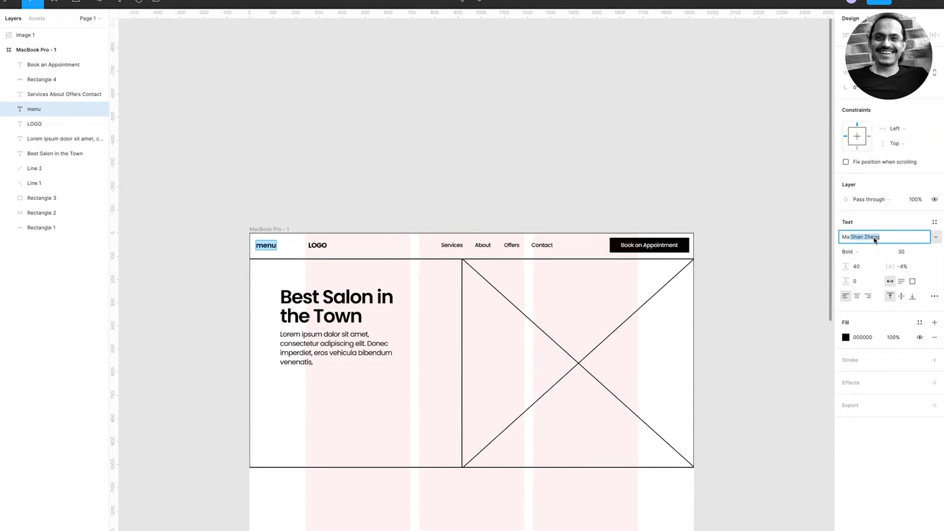
key(Return)
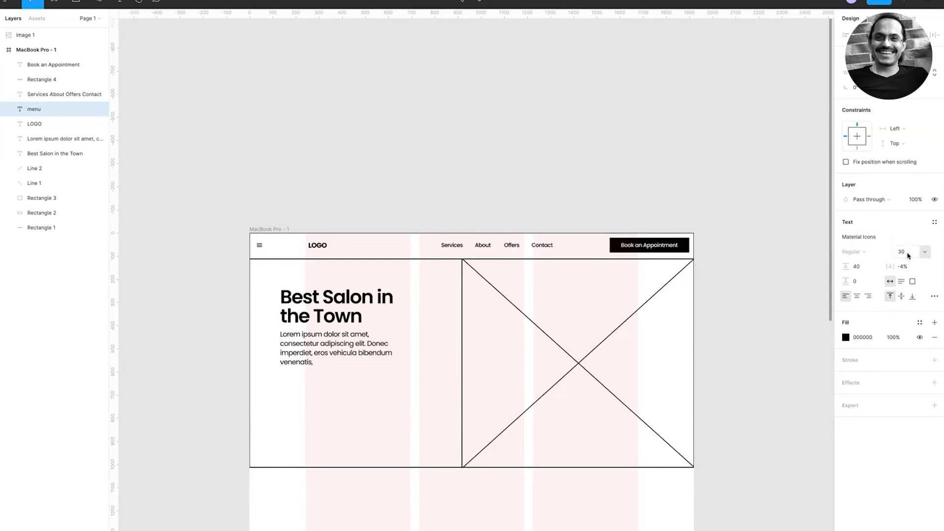
click(284, 245)
- Paste a copy of the "Book an Appointment" button and place it below the hero paragraph, aligned with its left edge
scroll(414, 323, down, 3)
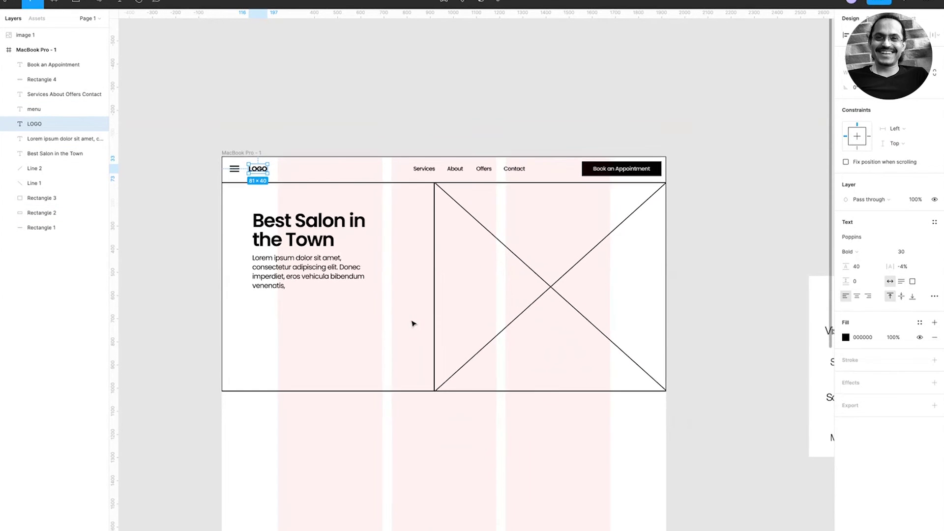
scroll(413, 323, up, 3)
key(ctrl+v)
drag(715, 68, 234, 333)
scroll(234, 333, left, 5)
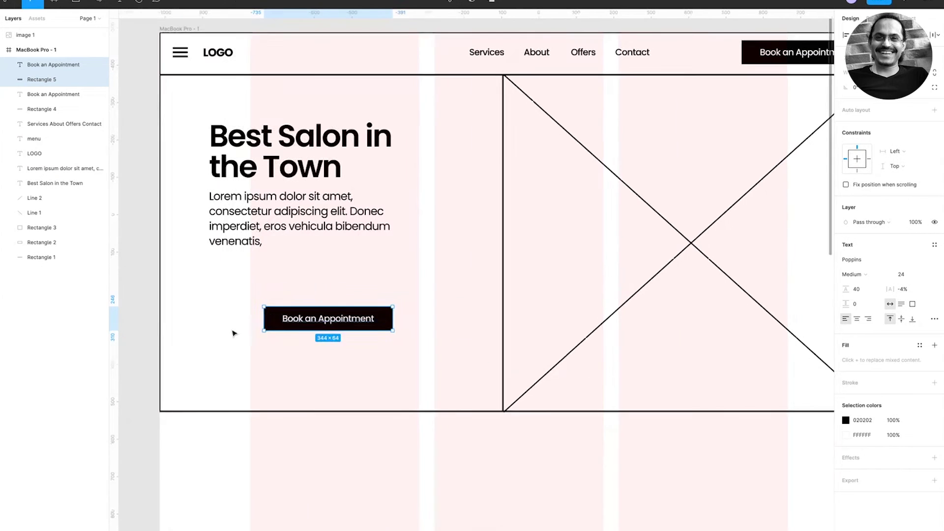
drag(362, 322, 309, 283)
click(352, 375)
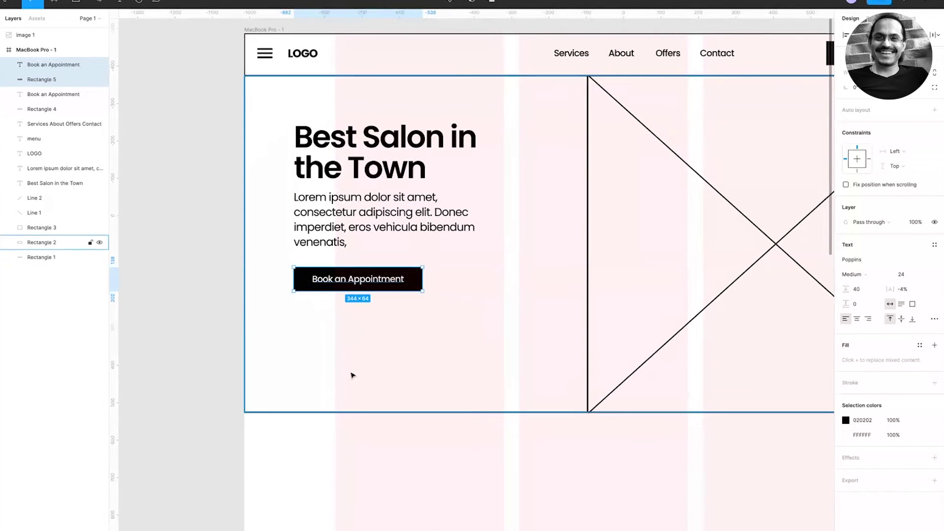
- Replace the header button's text with "Call" followed by the phone number
double_click(360, 280)
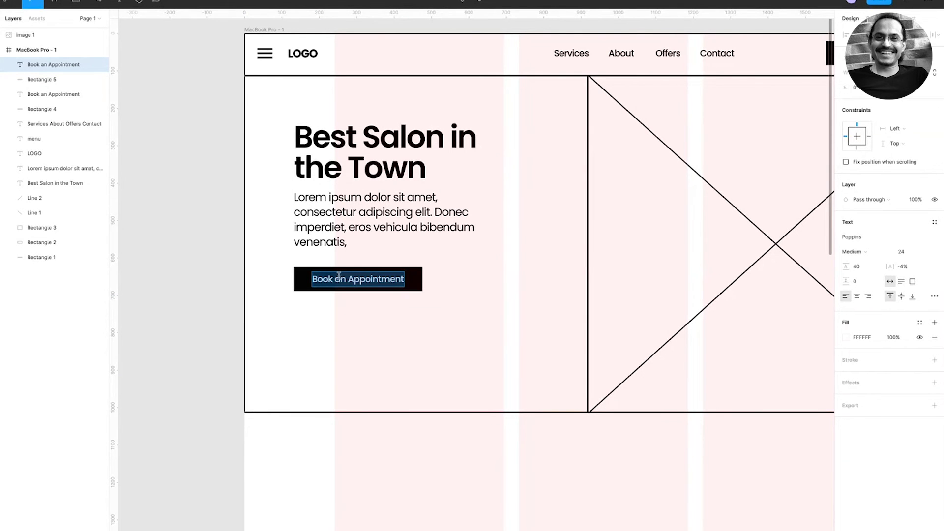
scroll(363, 288, right, 10)
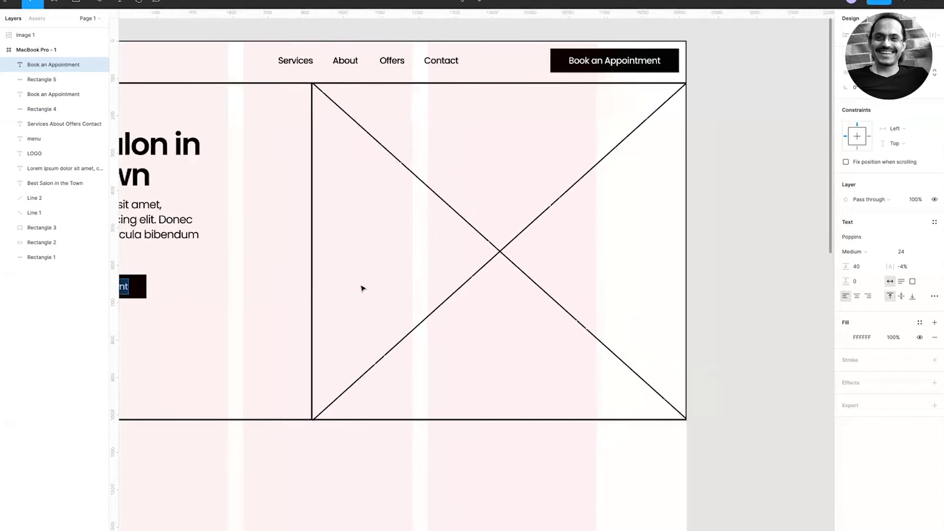
scroll(363, 288, right, 1)
click(615, 67)
text(Call)
scroll(612, 64, left, 3)
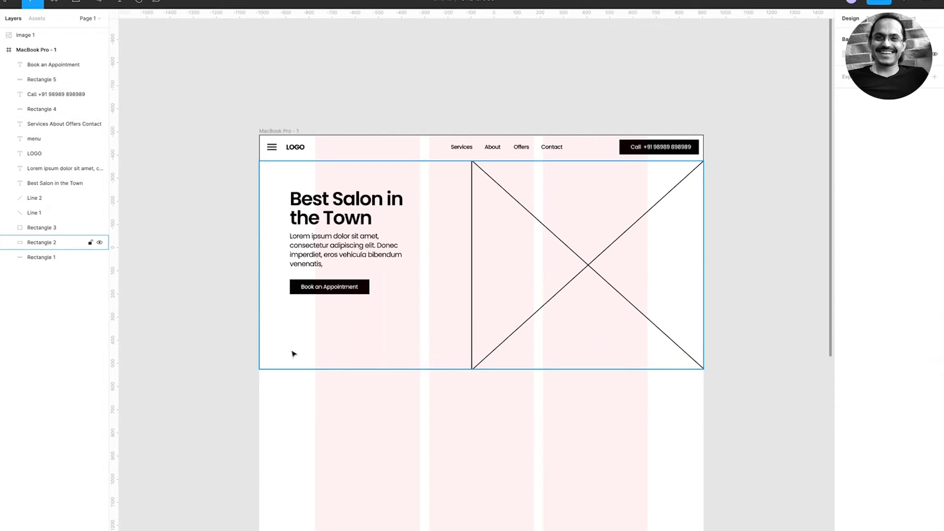
- Duplicate the hero heading and paragraph below the hero section and change the heading copy to "Premium quality now affordable" in a wider text box
click(319, 244)
click(325, 210)
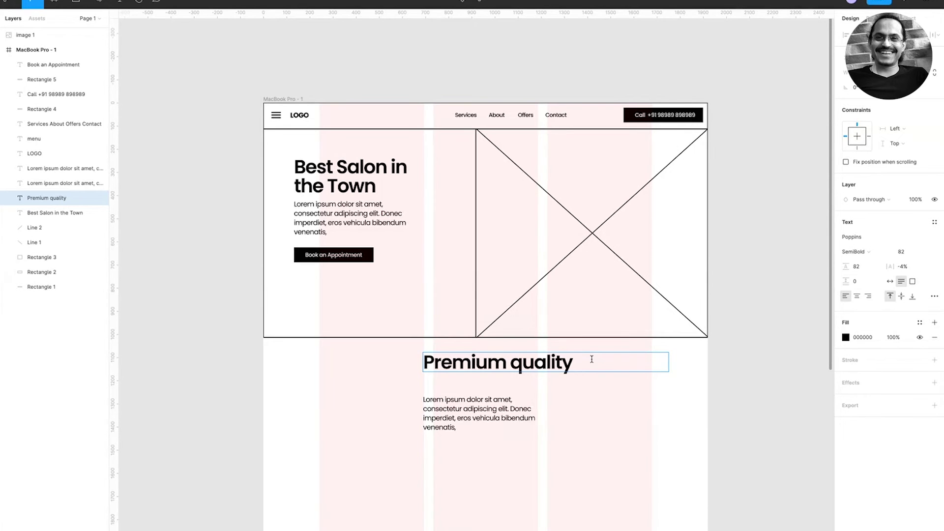
text(now affordable)
key(Escape)
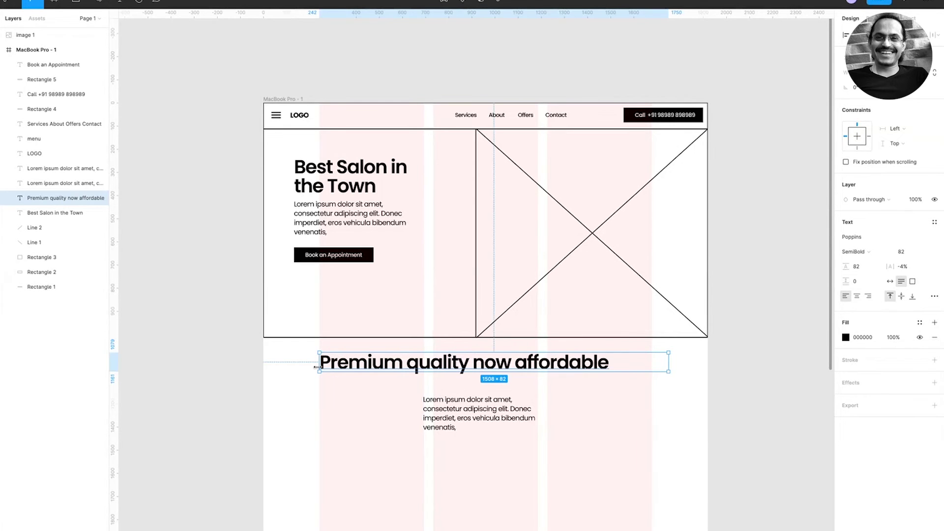
- Set the font size of the "Premium quality now affordable" heading to 64
click(74, 213)
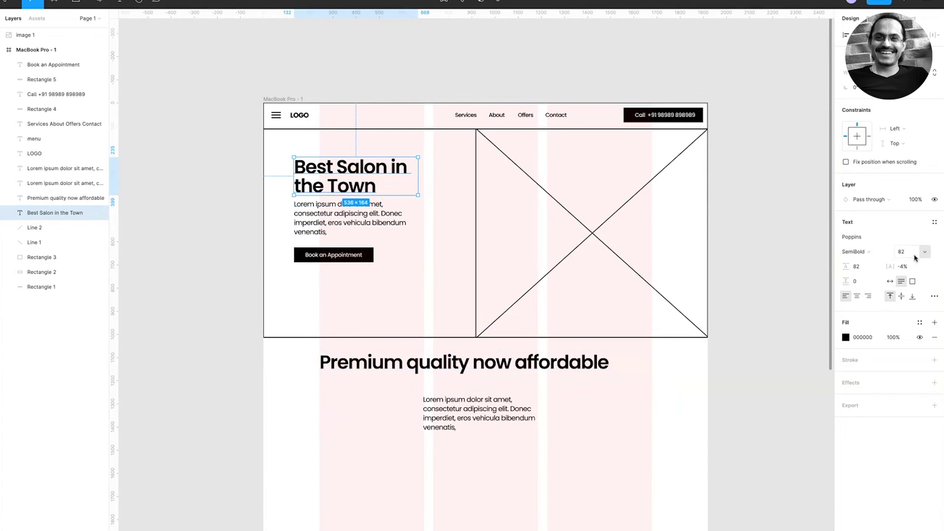
click(358, 187)
click(432, 368)
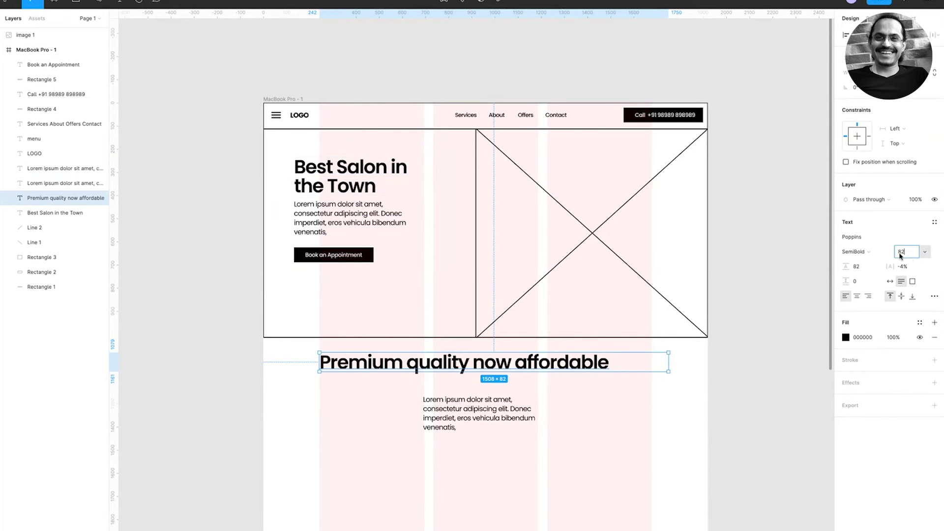
text(64)
key(Tab)
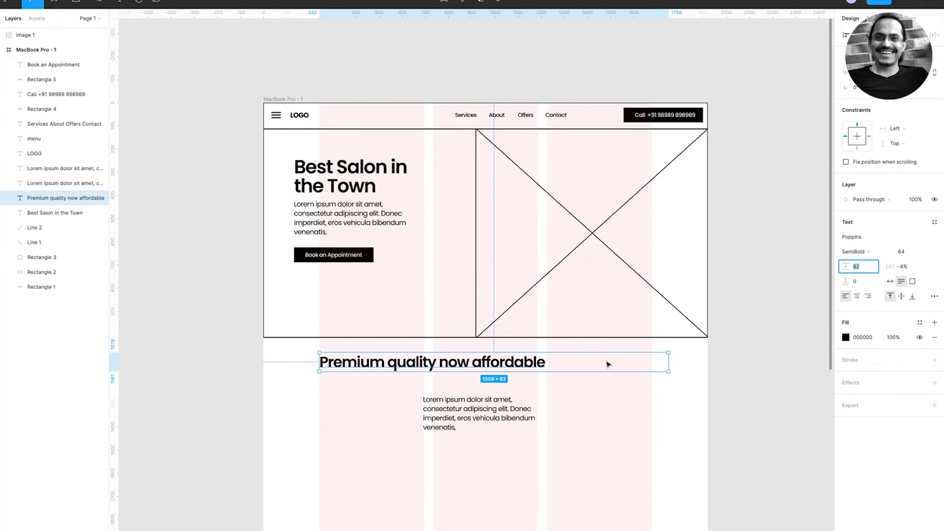
- Center-align the "Premium quality now affordable" heading and position the paragraph copy, widened to about 1112, directly beneath it
click(857, 297)
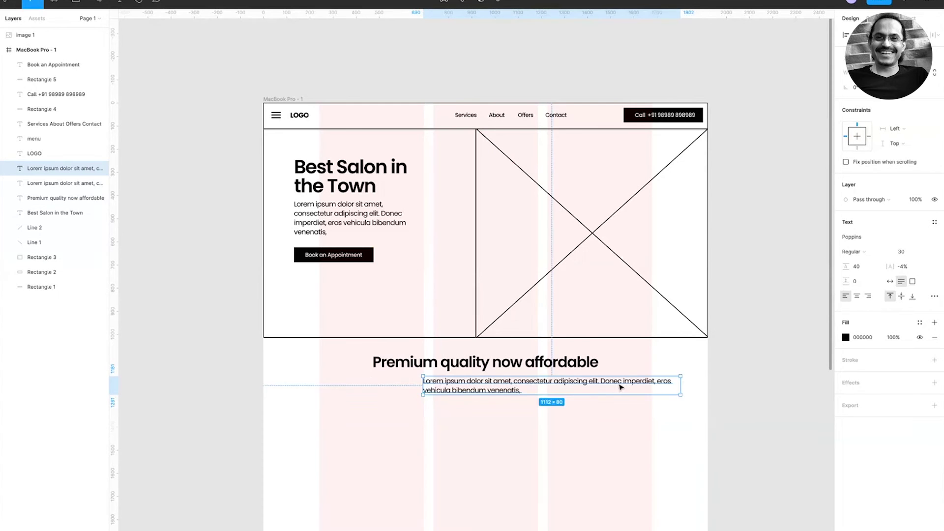
drag(621, 387, 563, 389)
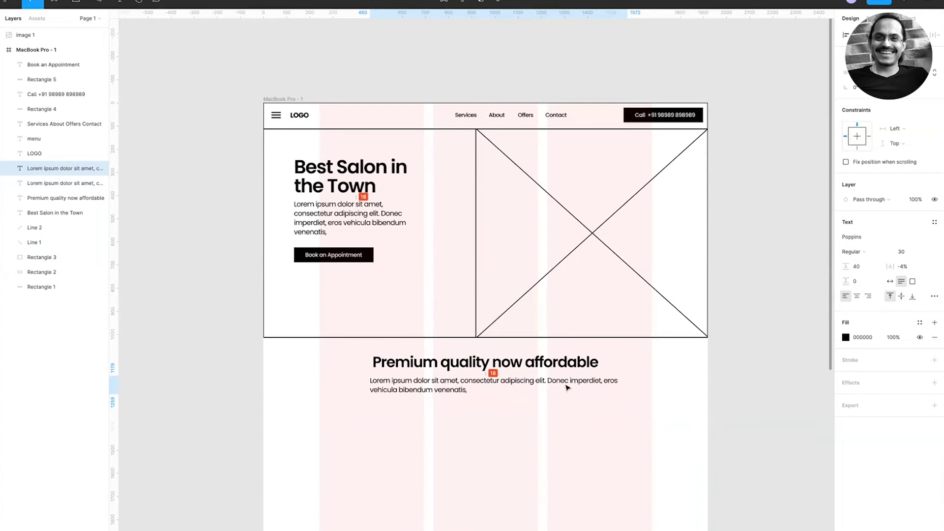
- Center-align the paragraph under the "Premium quality now affordable" heading and center both text boxes horizontally in the frame
click(857, 297)
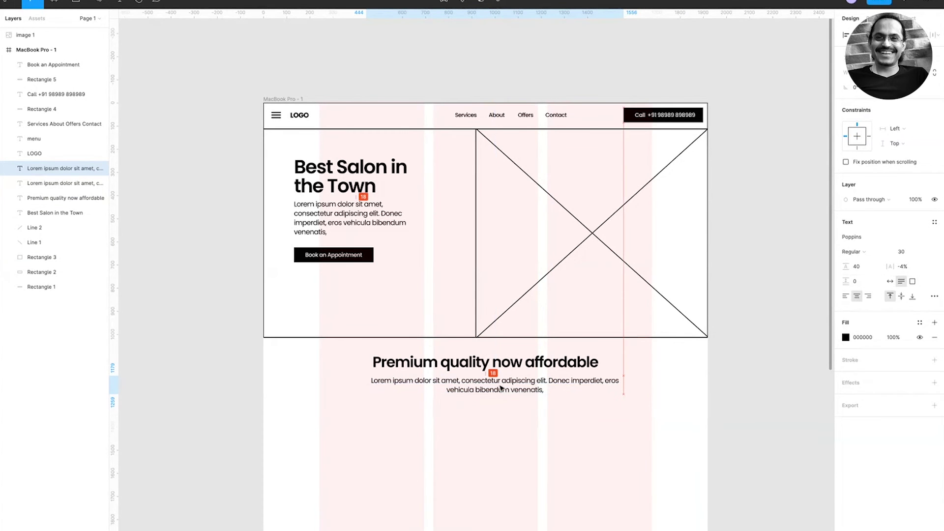
drag(498, 391, 502, 388)
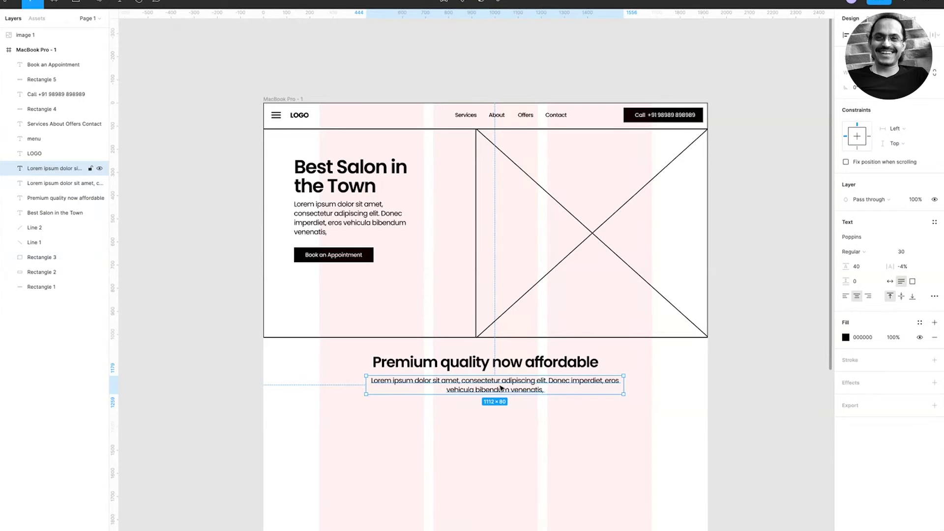
shift+click(475, 367)
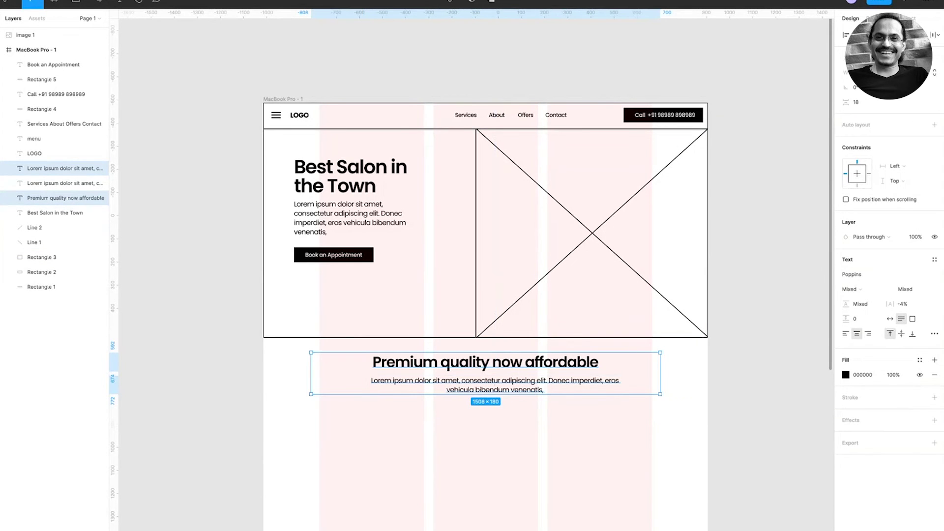
- Extend the centered paragraph by removing its final comma and appending a copy of its lorem ipsum text
scroll(441, 283, down, 3)
double_click(442, 283)
key(ctrl+c)
click(540, 293)
key(BackSpace)
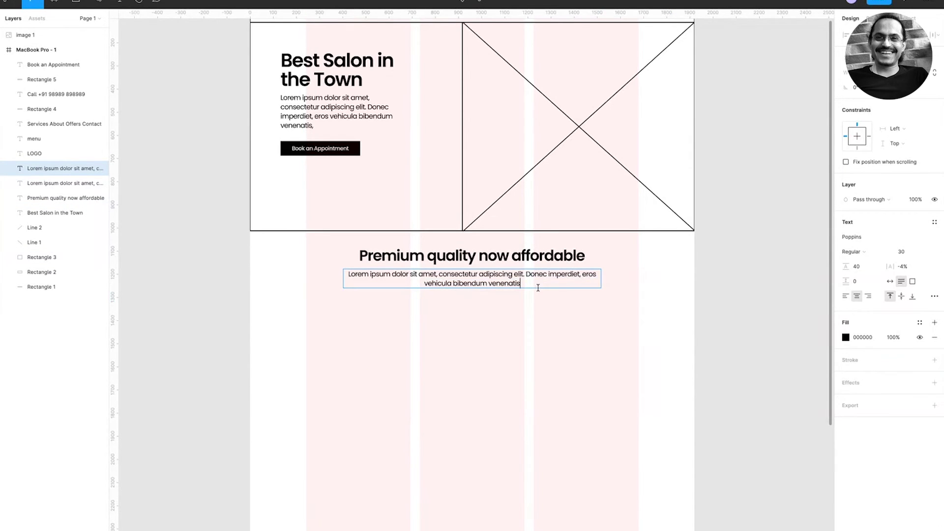
key(ctrl+v)
key(Escape)
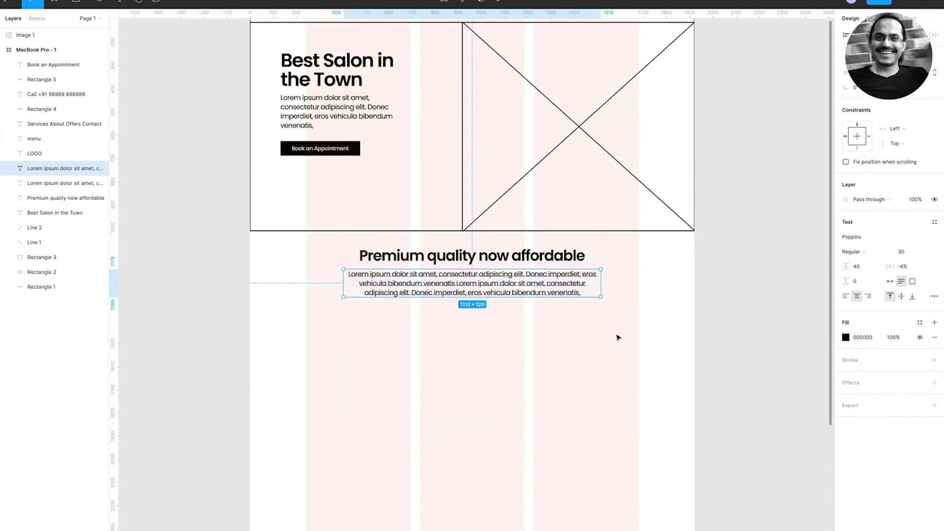
- Duplicate the section heading below the paragraph, left-align its text, and line it and the hero content up with the first grid column
click(454, 261)
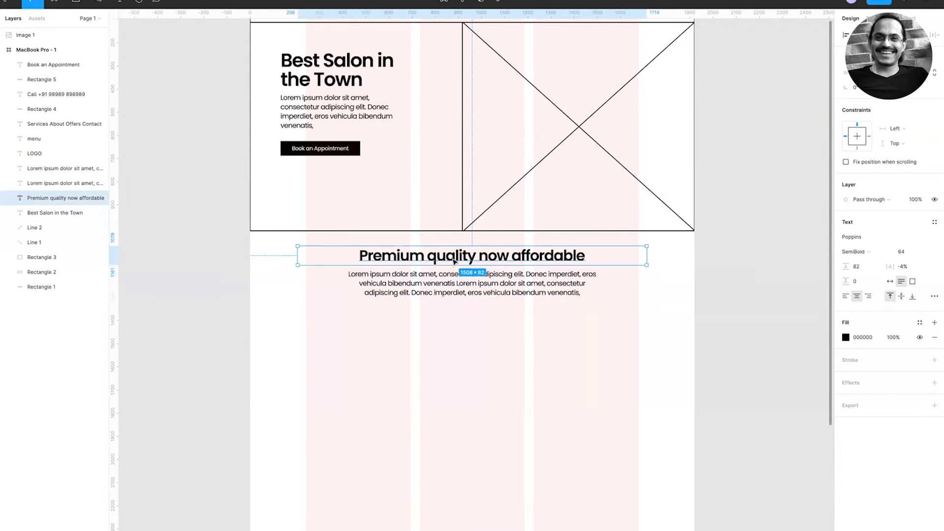
drag(413, 260, 360, 340)
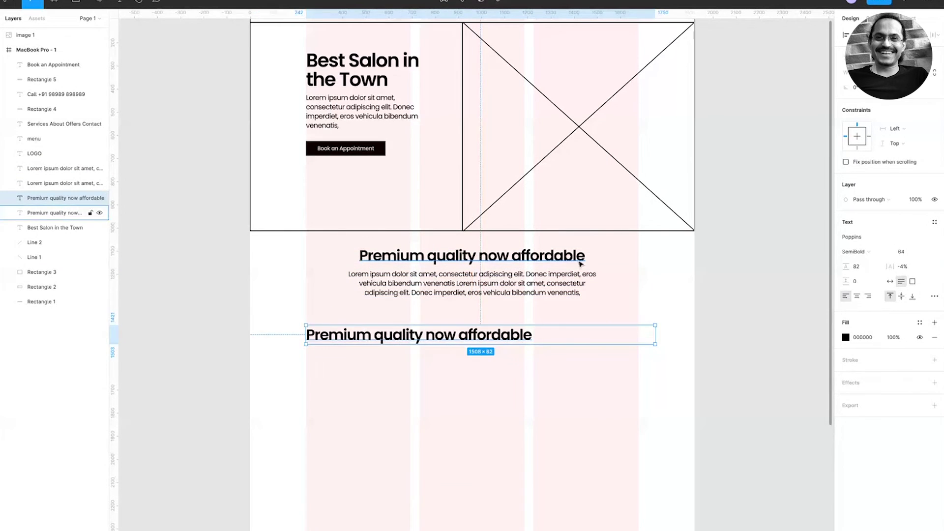
- Set the copied heading's font size to 48 in a box about 830 wide and change its text to "Services"
click(512, 339)
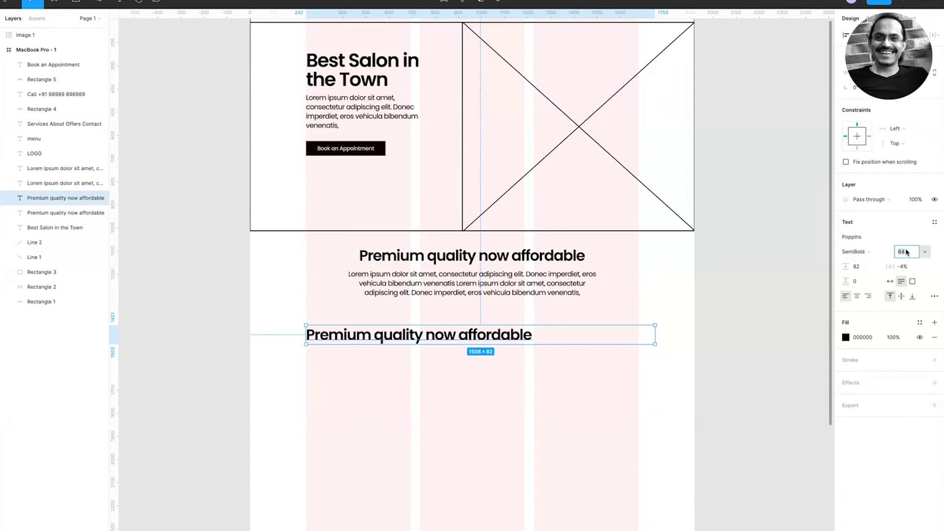
key(Return)
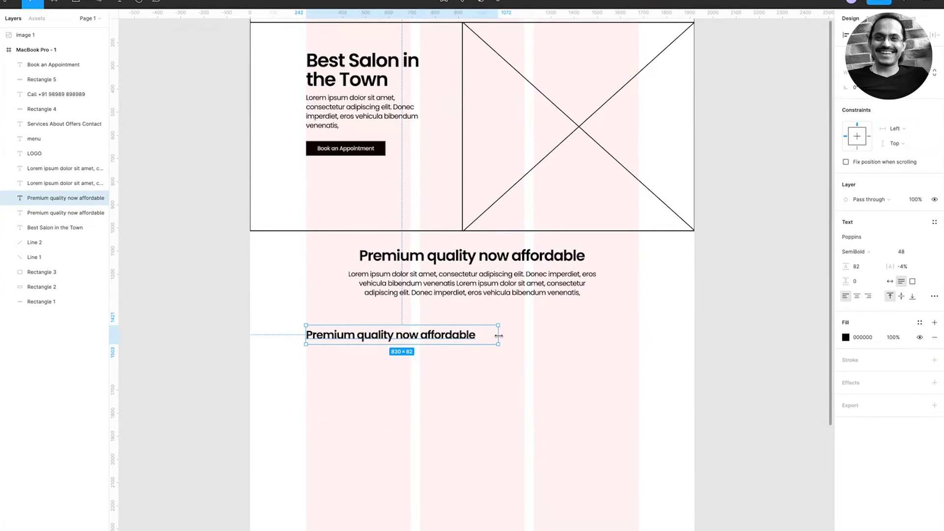
double_click(443, 336)
text(Services)
key(Escape)
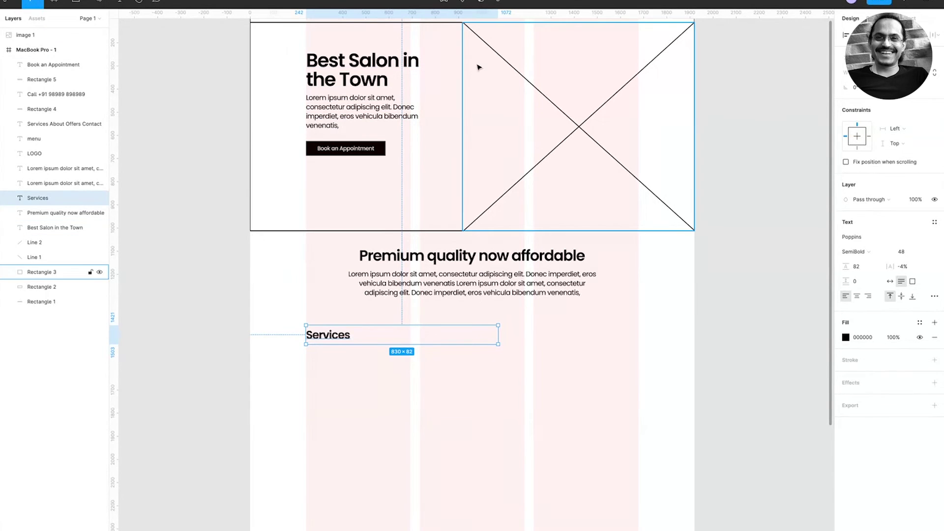
- Build a row of five outlined rectangles about 414 high and 40 apart beneath the "Services" heading, starting at the first column
click(461, 46)
key(r)
mouse_move(458, 335)
mouse_down()
mouse_move(695, 530)
mouse_move(551, 408)
mouse_move(386, 423)
mouse_move(381, 438)
mouse_move(386, 421)
mouse_move(557, 420)
mouse_up()
key(ctrl+d)
key(ctrl+d)
- Group the five service rectangles and narrow the group to about 1936 wide
shift+click(674, 375)
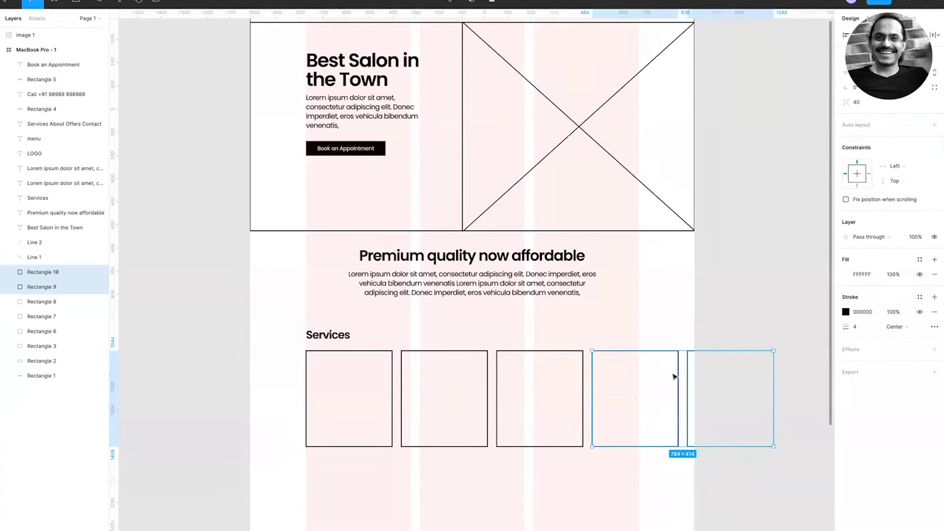
shift+click(541, 381)
shift+click(445, 383)
shift+click(367, 384)
key(ctrl+g)
drag(773, 399, 757, 393)
key(Escape)
click(538, 445)
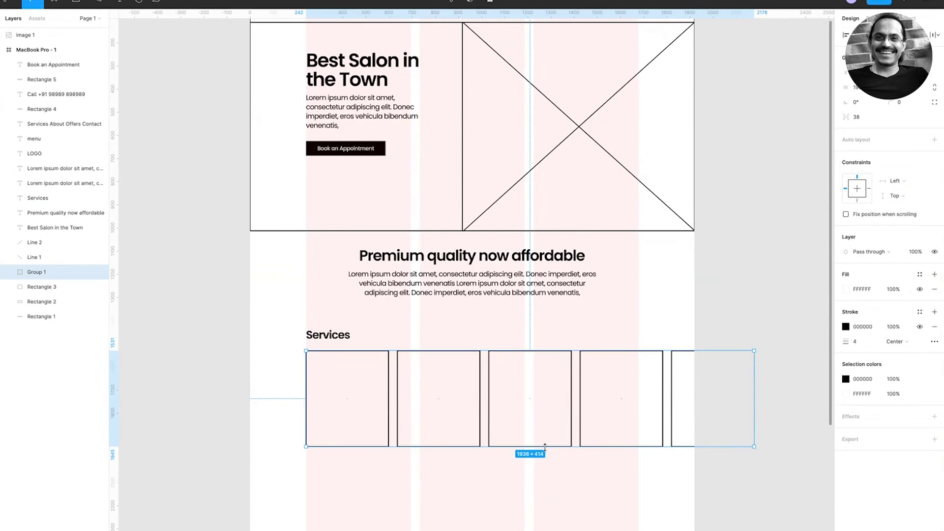
- Duplicate the rectangle group and make the copy a caption strip about 132 high directly beneath the original row
mouse_move(538, 446)
mouse_down()
mouse_move(538, 424)
mouse_move(538, 446)
mouse_move(559, 452)
mouse_move(553, 445)
mouse_up()
scroll(556, 450, down, 2)
key(ctrl+d)
drag(538, 320, 546, 444)
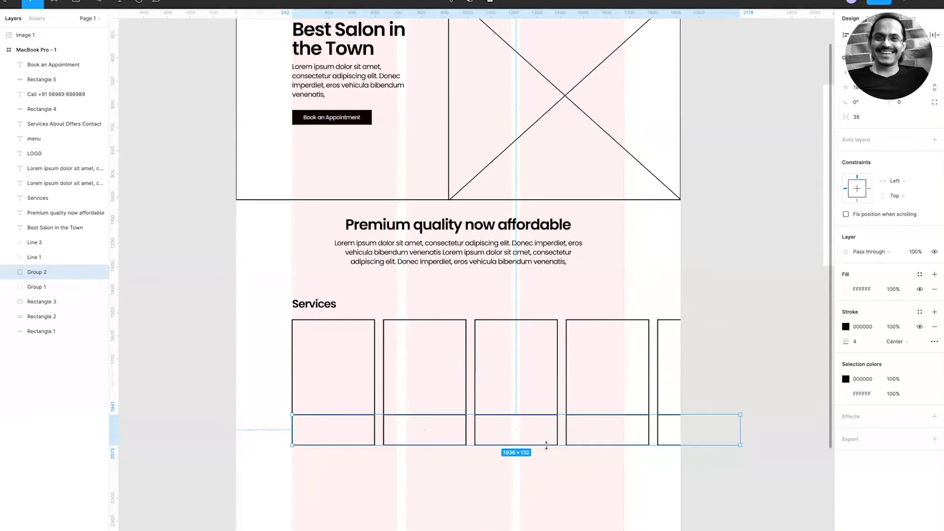
shift+click(487, 373)
key(l)
drag(449, 199, 650, 19)
key(Delete)
- Draw two crossing diagonal lines between the corners of the first service card's image area
key(l)
mouse_move(292, 415)
mouse_down()
mouse_move(402, 312)
mouse_move(374, 321)
mouse_up()
drag(230, 291, 451, 449)
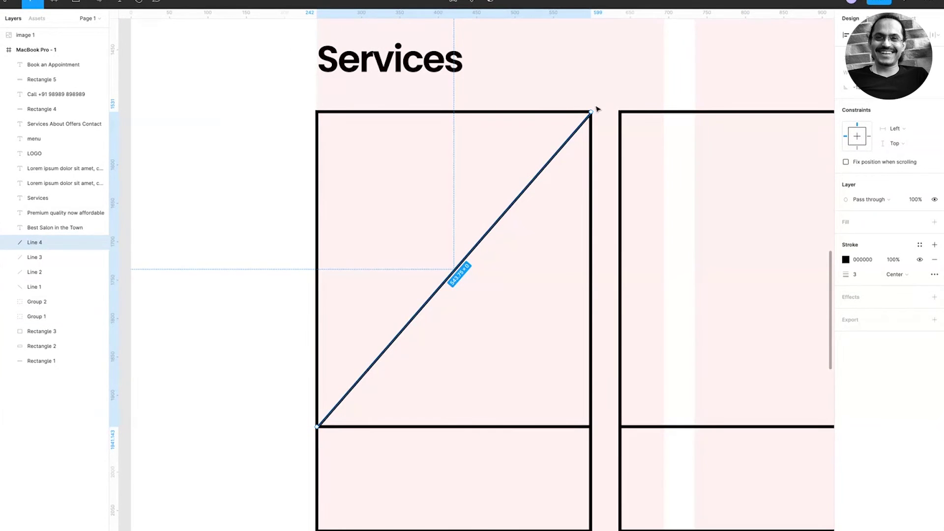
drag(593, 109, 622, 465)
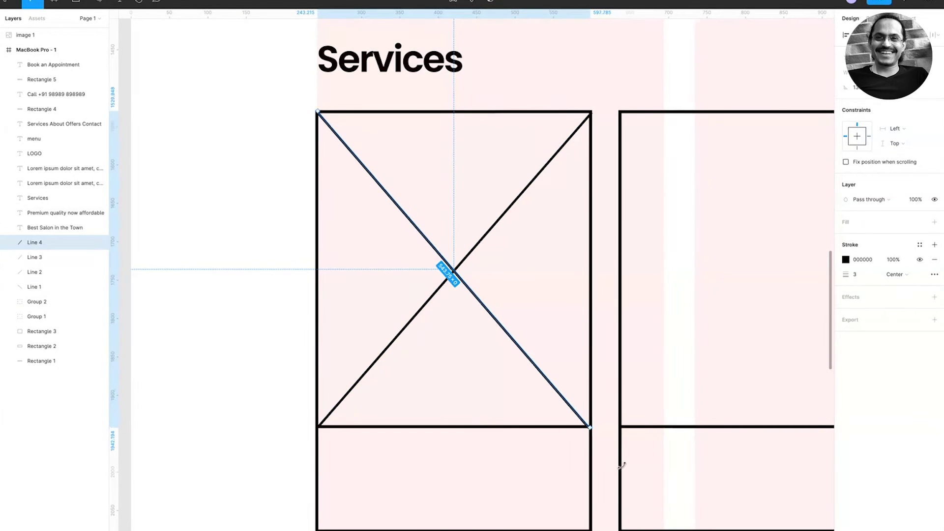
- Group the two diagonals and duplicate the group across the other four service cards
click(260, 335)
key(ctrl+minus)
key(ctrl+minus)
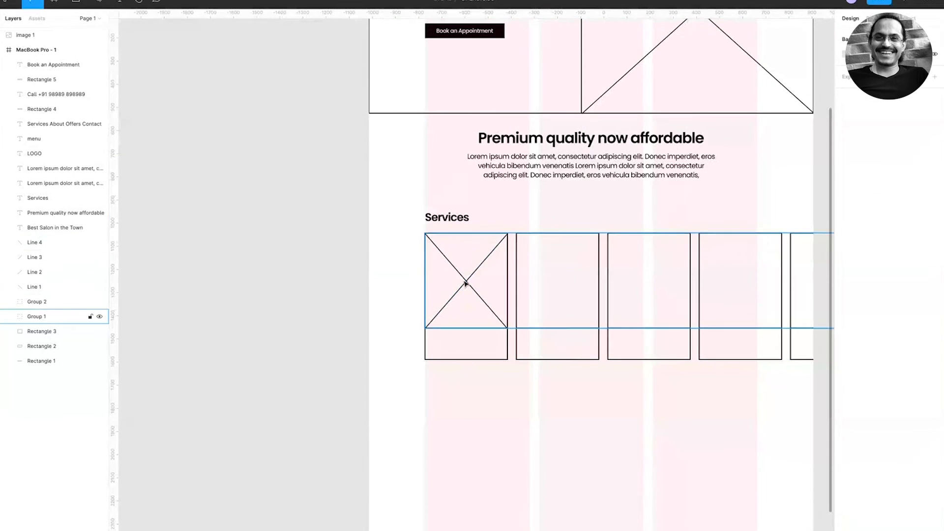
click(466, 282)
shift+click(485, 263)
key(ctrl+g)
drag(487, 265, 575, 267)
key(ctrl+d)
key(ctrl+d)
key(ctrl+d)
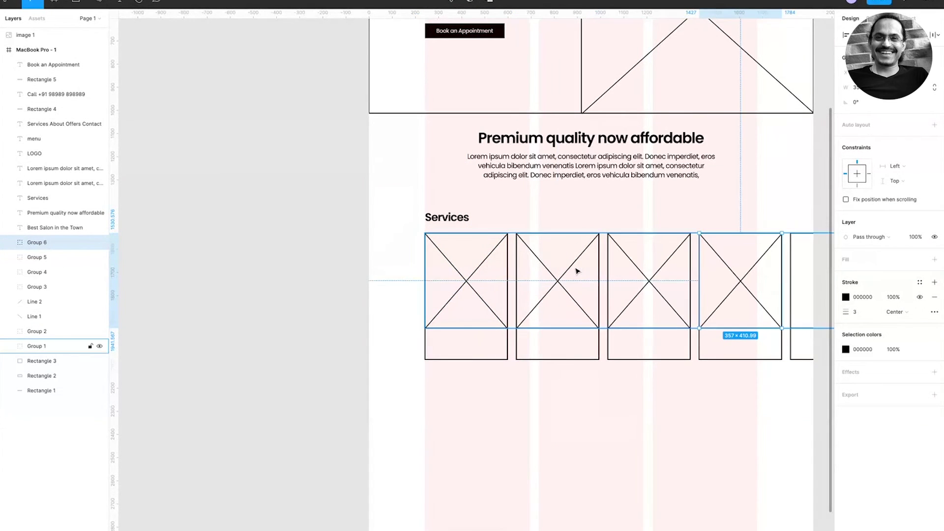
scroll(577, 270, right, 3)
key(Escape)
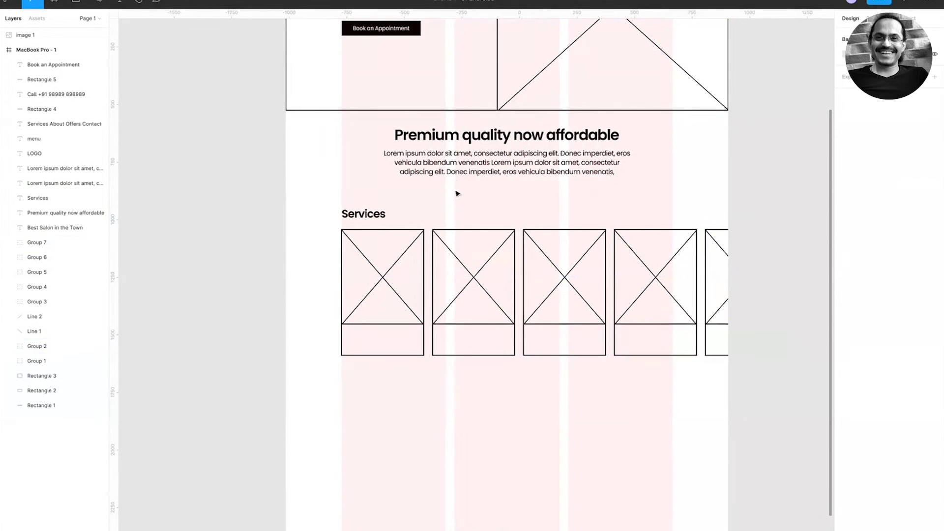
- Duplicate the centered paragraph onto the first card's caption strip and left-align the copy's text
click(426, 162)
drag(425, 162, 398, 347)
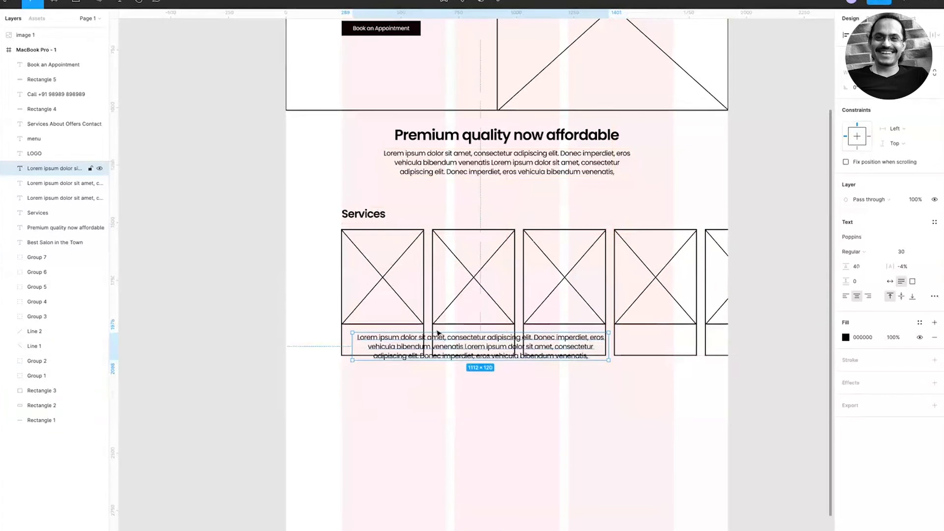
click(845, 298)
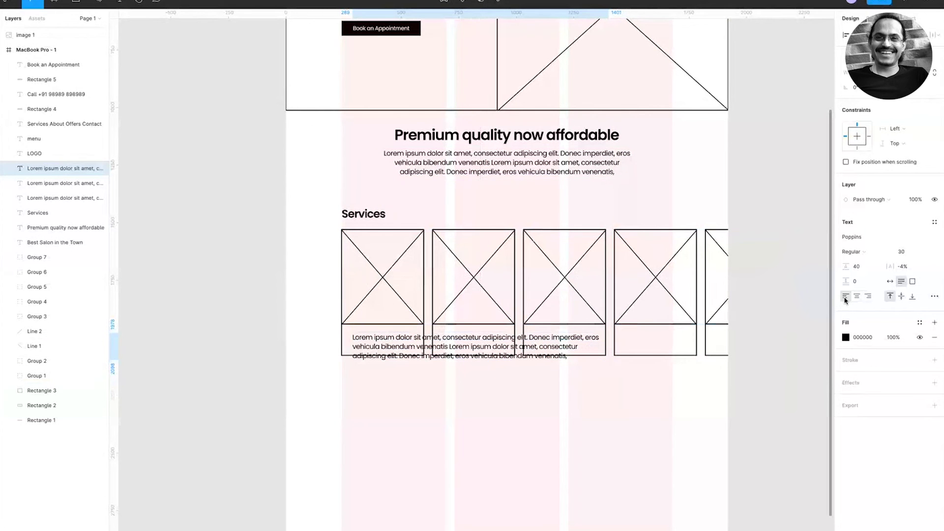
- Change the copied paragraph to "Name of the services" and resize its text box to about 275 × 79
key(Return)
text(Name)
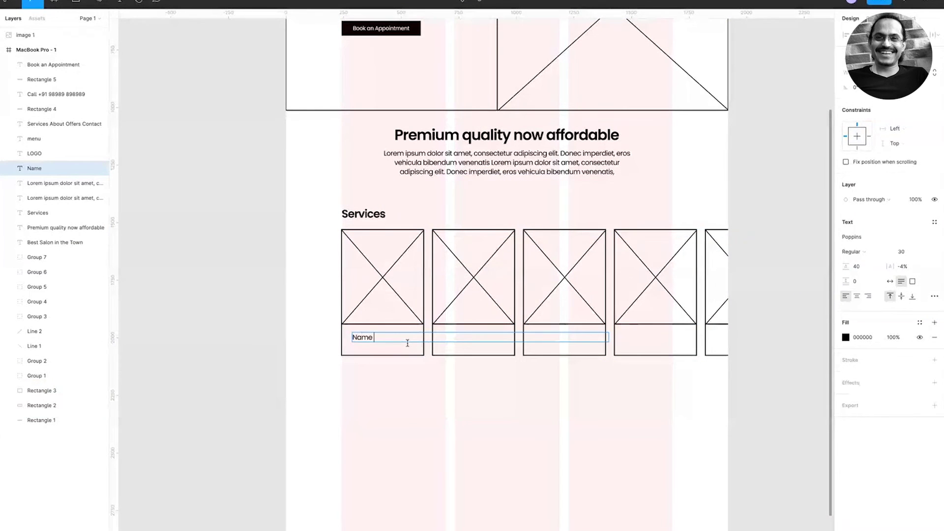
text( of the services)
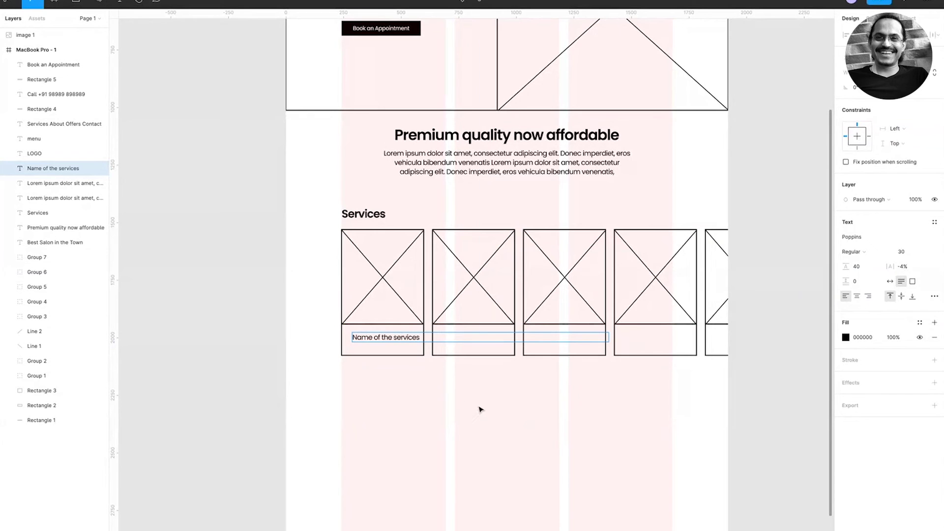
key(Escape)
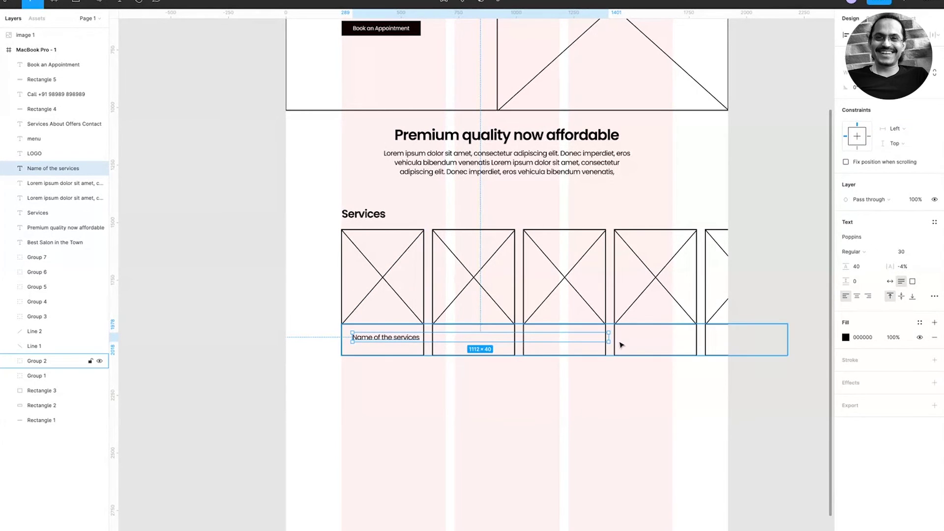
drag(528, 343, 451, 339)
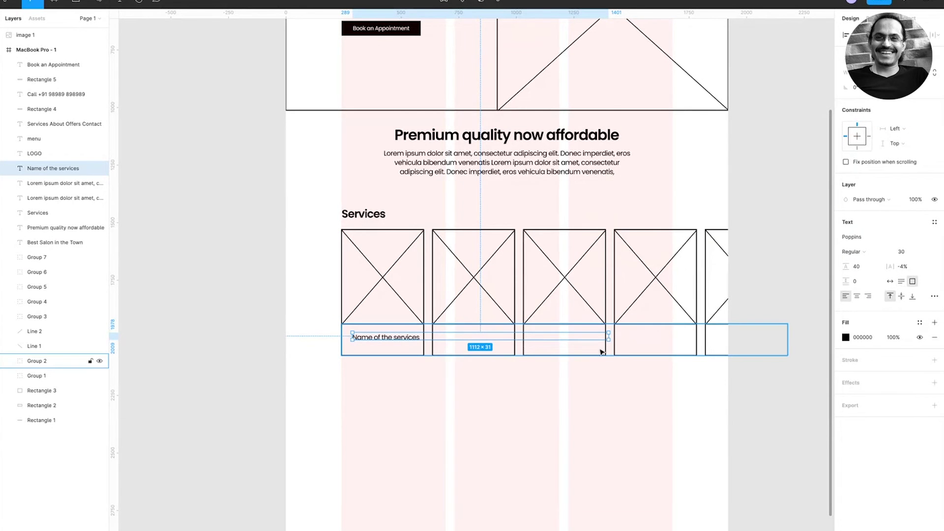
drag(609, 340, 416, 351)
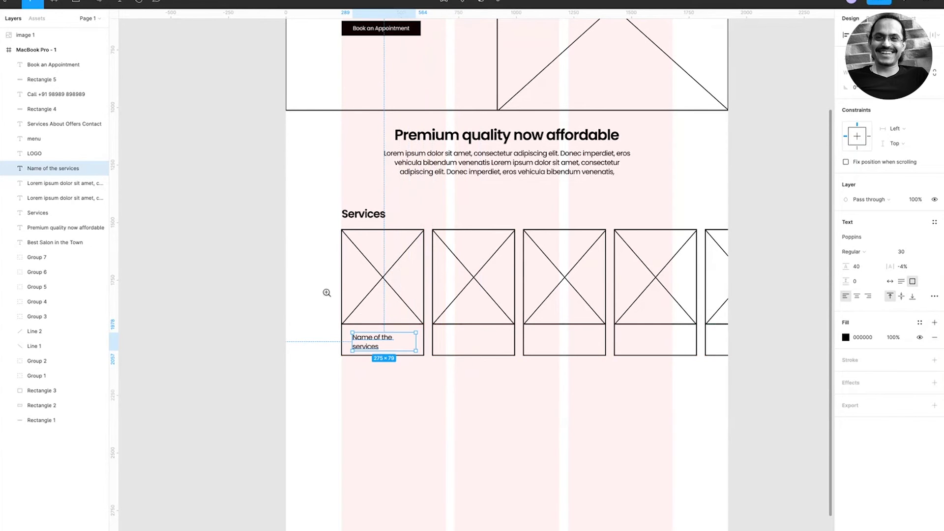
- Nudge the "Name of the services" label within the first caption strip until it sits 30 px from the card's left edge
drag(320, 222, 536, 424)
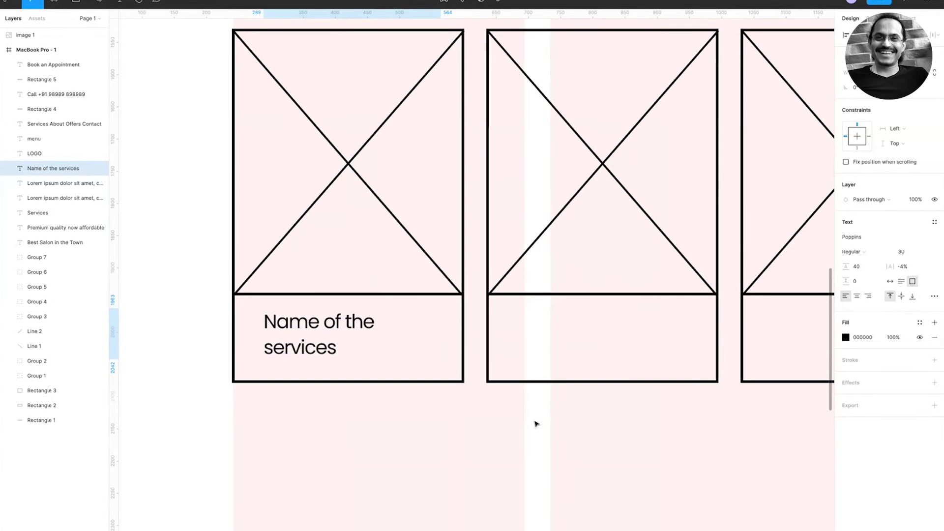
key(Left)
key(Left)
key(Left)
key(Left)
key(Left)
key(Left)
key(Left)
key(Left)
key(Left)
key(Left)
key(Left)
key(Left)
key(Left)
key(Down)
key(Down)
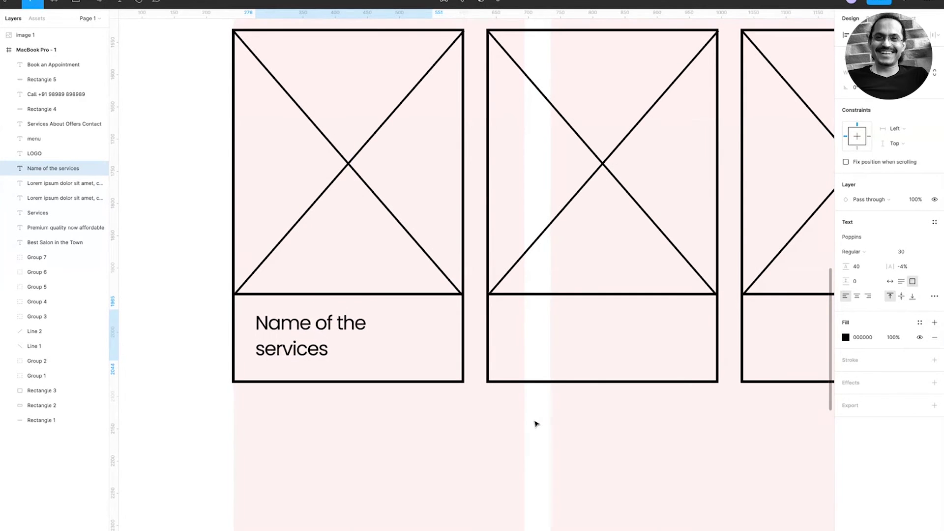
key(Left)
key(Left)
key(Left)
key(Left)
key(Left)
key(Left)
key(Left)
key(Left)
key(Left)
key(Left)
key(Left)
key(Left)
key(Left)
key(Left)
key(Left)
key(Left)
key(Left)
key(Left)
key(Left)
key(Left)
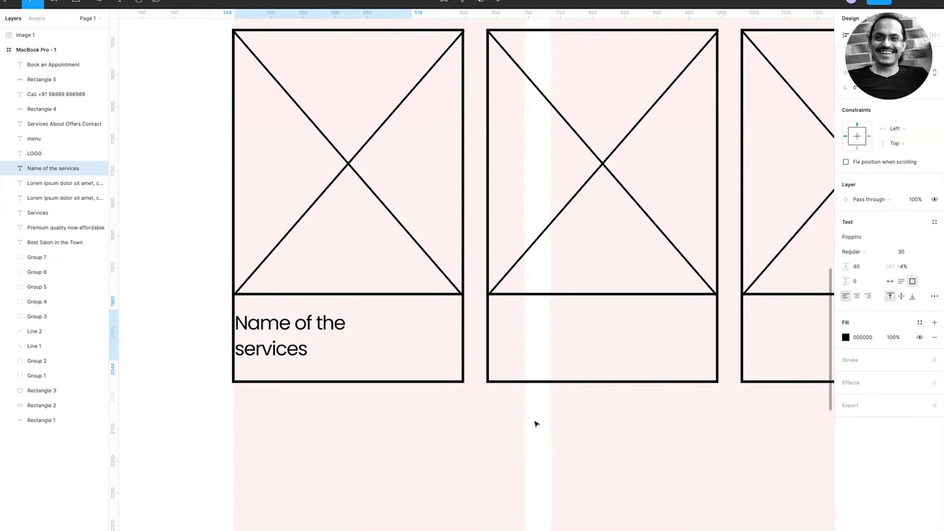
key(Left)
key(Left)
key(Up)
key(Up)
key(Up)
key(Up)
key(Up)
key(Up)
key(Up)
key(Up)
key(Up)
key(Up)
key(Up)
key(Up)
key(Up)
key(Up)
key(Up)
key(Up)
key(Up)
key(Up)
key(Up)
key(Up)
key(Down)
key(Down)
key(Down)
key(Down)
key(Down)
key(Down)
key(Down)
key(Down)
key(Down)
key(Down)
key(Down)
key(Down)
key(Down)
key(Down)
key(Down)
key(Down)
key(Down)
key(Down)
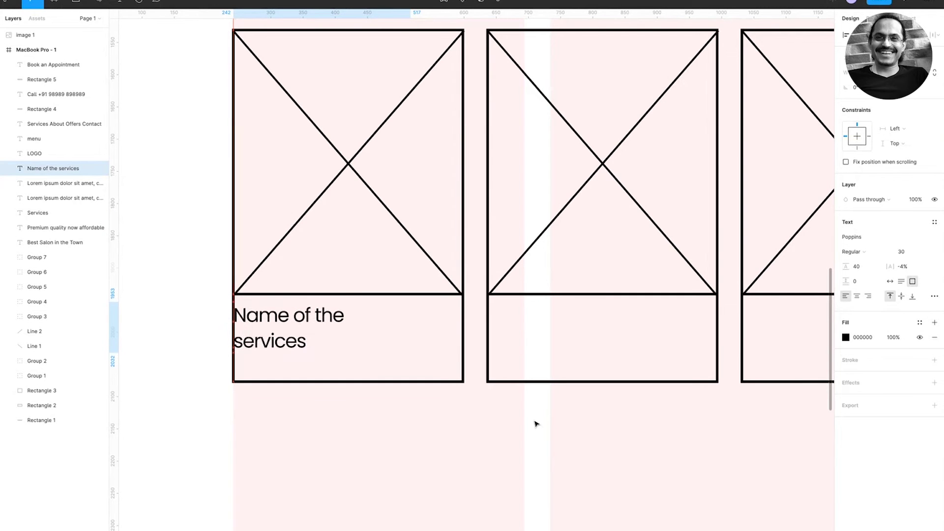
key(shift+Down)
key(shift+Right)
key(shift+Right)
key(shift+Right)
key(minus)
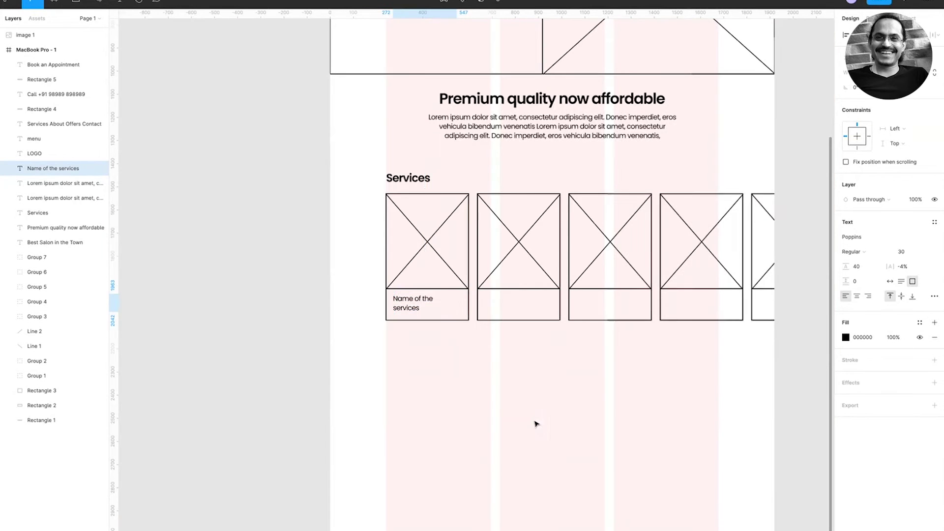
click(905, 252)
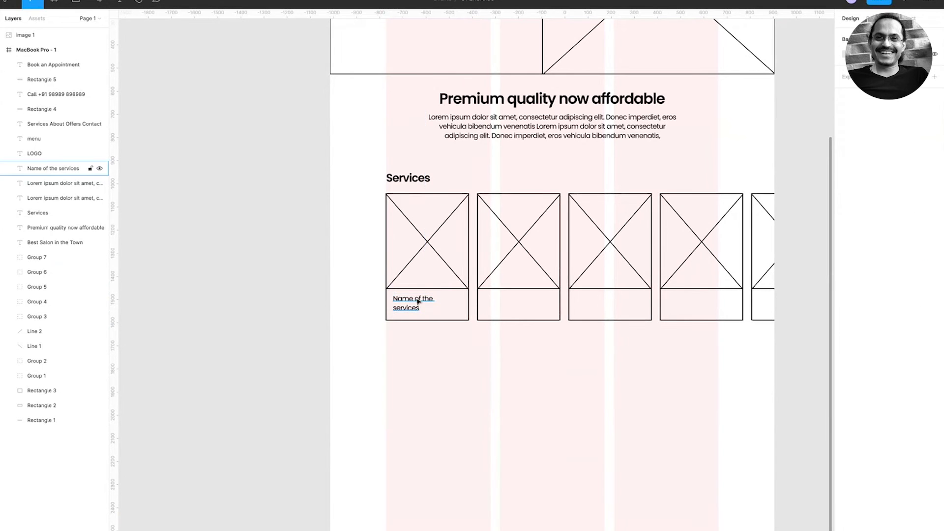
alt+drag(421, 303, 507, 304)
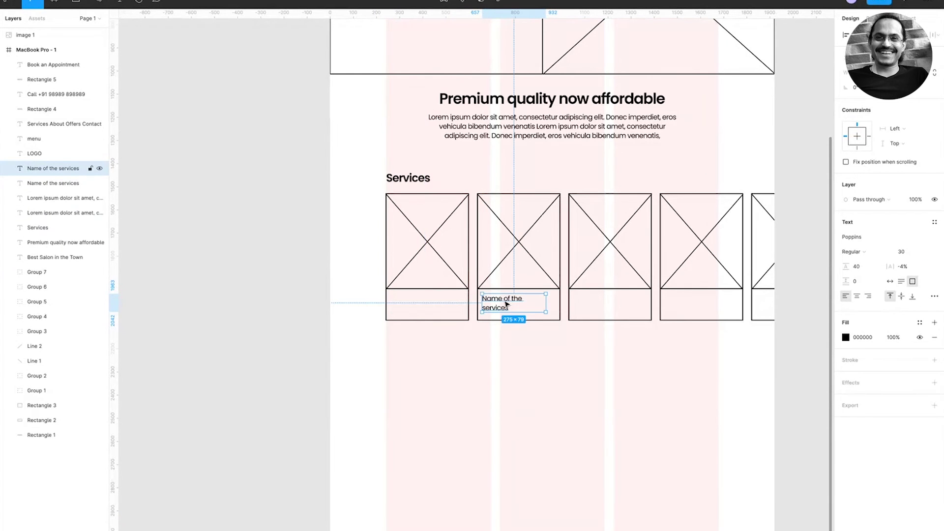
key(ctrl+z)
key(ctrl+z)
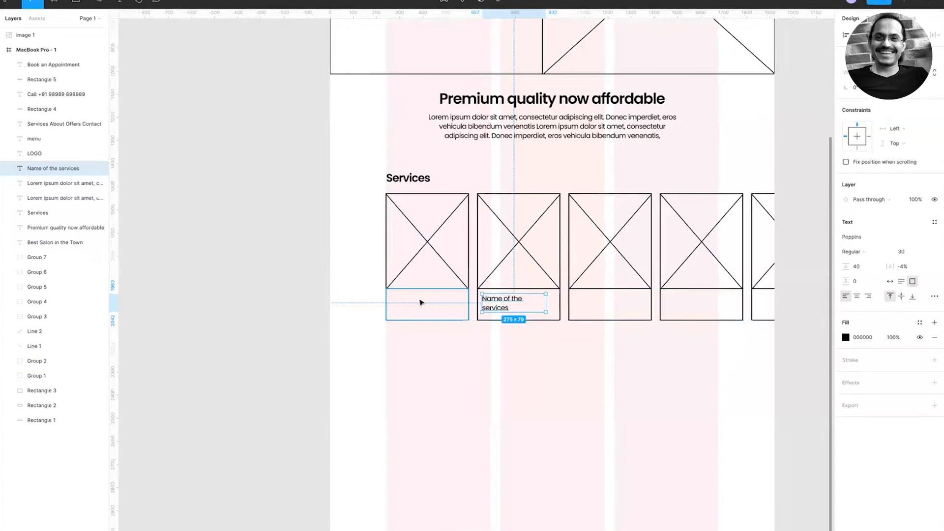
- Duplicate the "Name of the services" label at equal intervals into the caption strips of the other four cards
alt+drag(416, 308, 494, 309)
key(ctrl+d)
key(ctrl+d)
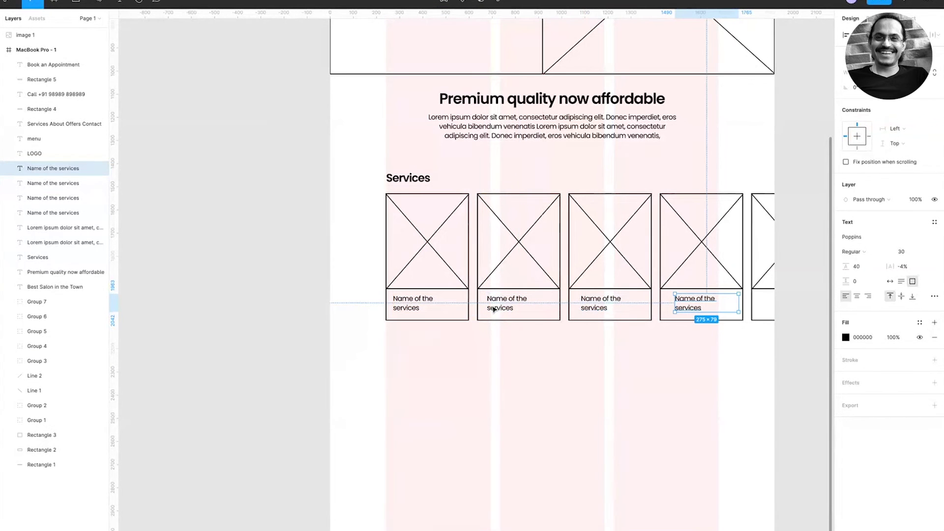
scroll(688, 307, right, 2)
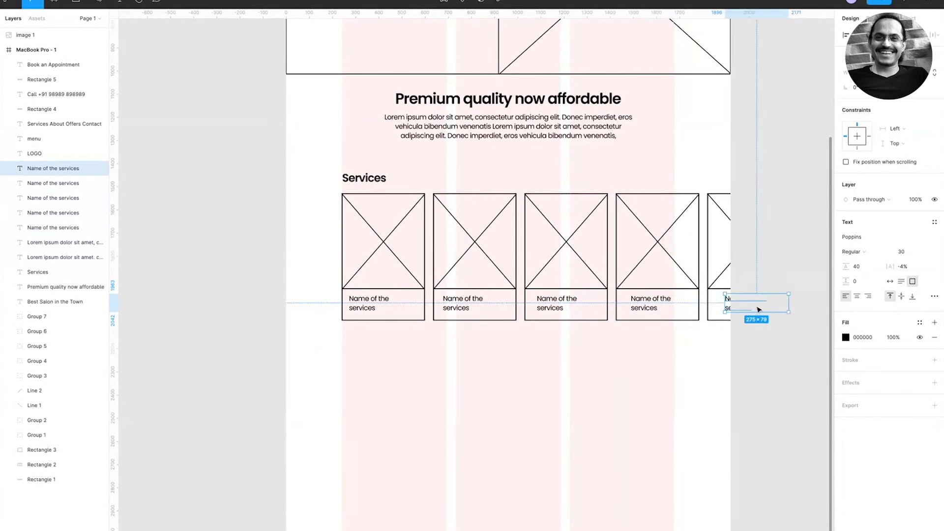
- Move the "Name of the services" labels of the first four cards flush with their cards' left edges
key(z)
drag(313, 242, 515, 361)
drag(679, 278, 644, 279)
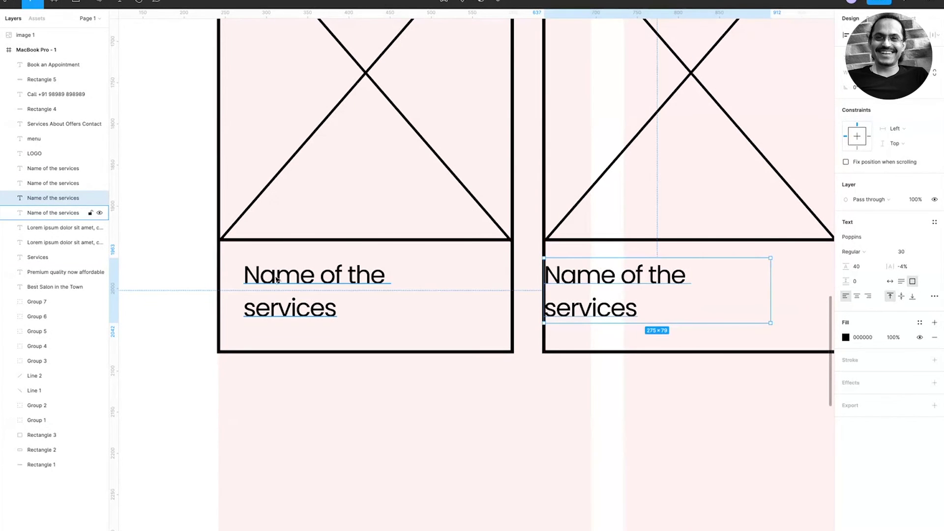
drag(275, 280, 249, 280)
scroll(615, 285, right, 2)
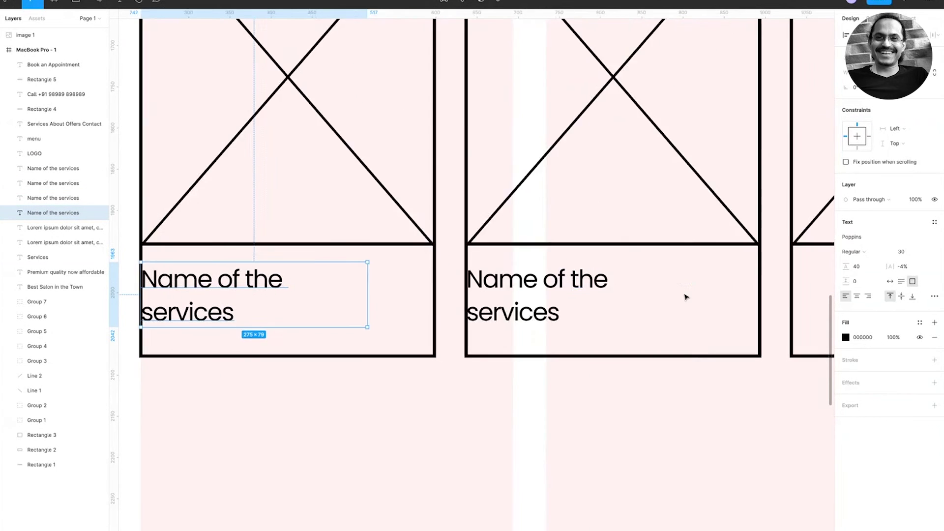
mouse_move(543, 289)
mouse_down()
mouse_move(559, 290)
mouse_move(539, 288)
mouse_up()
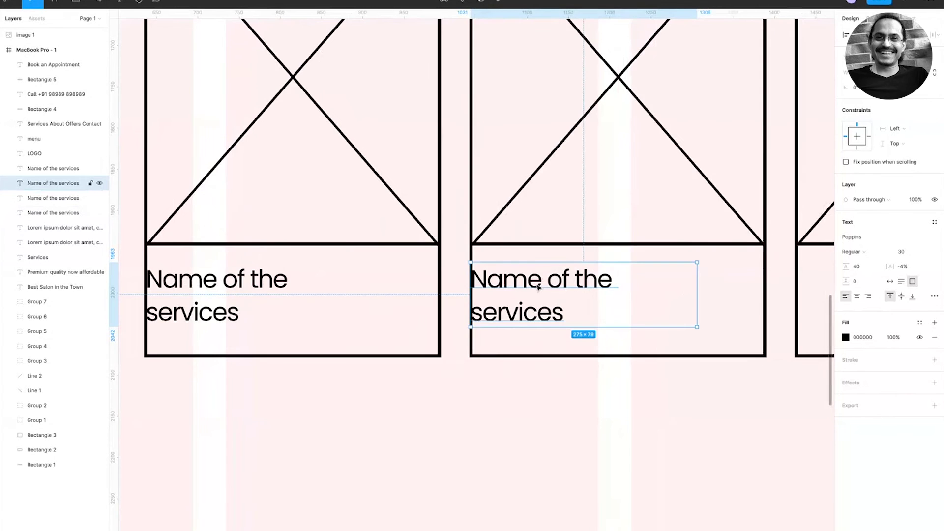
scroll(539, 287, right, 5)
click(440, 283)
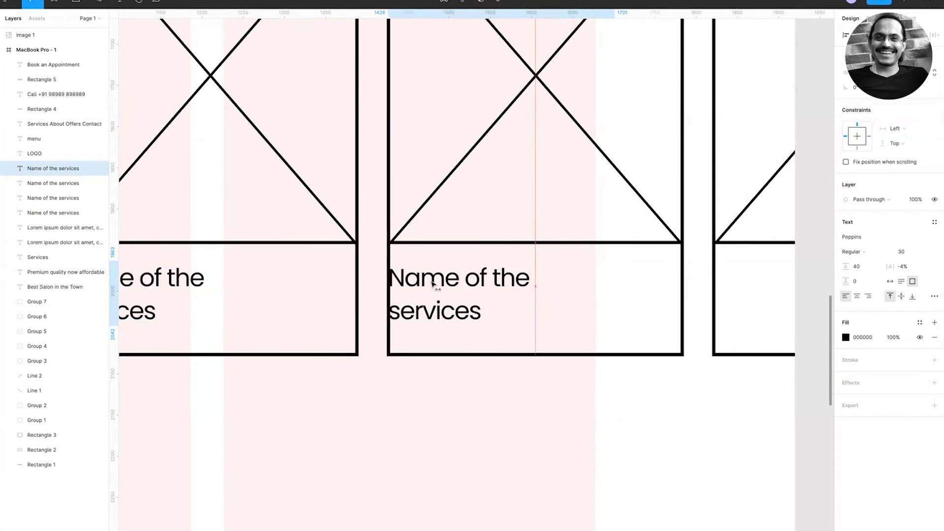
- Duplicate the fourth card's label onto the fifth card's caption strip, flush with that card's left edge
scroll(597, 287, right, 6)
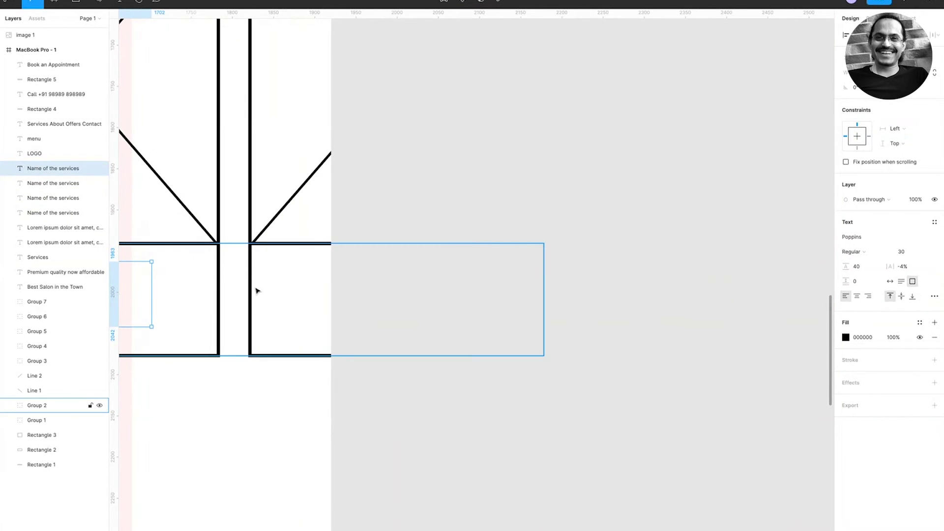
scroll(257, 290, left, 5)
drag(383, 305, 704, 326)
- Shift all five "Name of the services" labels together about 30 px to the right, inside their caption strips
shift+click(485, 330)
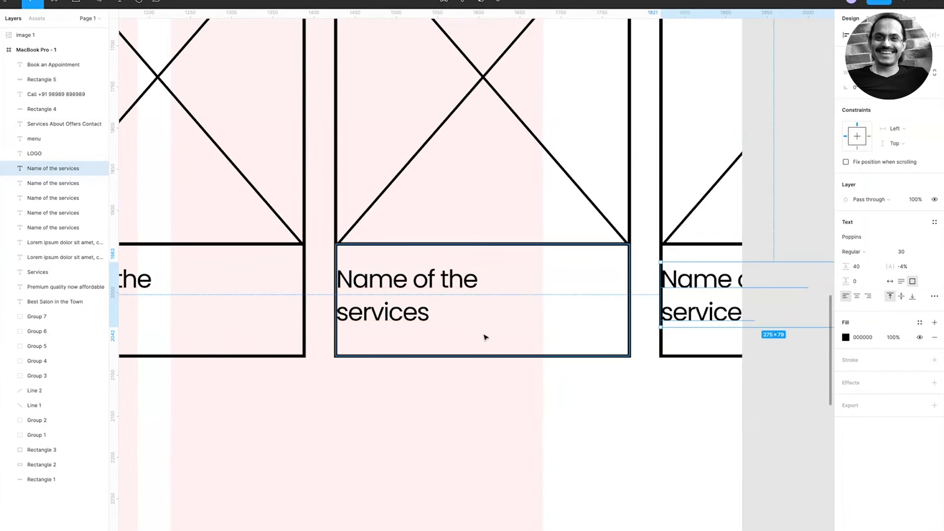
scroll(485, 333, down, 3)
scroll(409, 310, up, 2)
shift+click(409, 310)
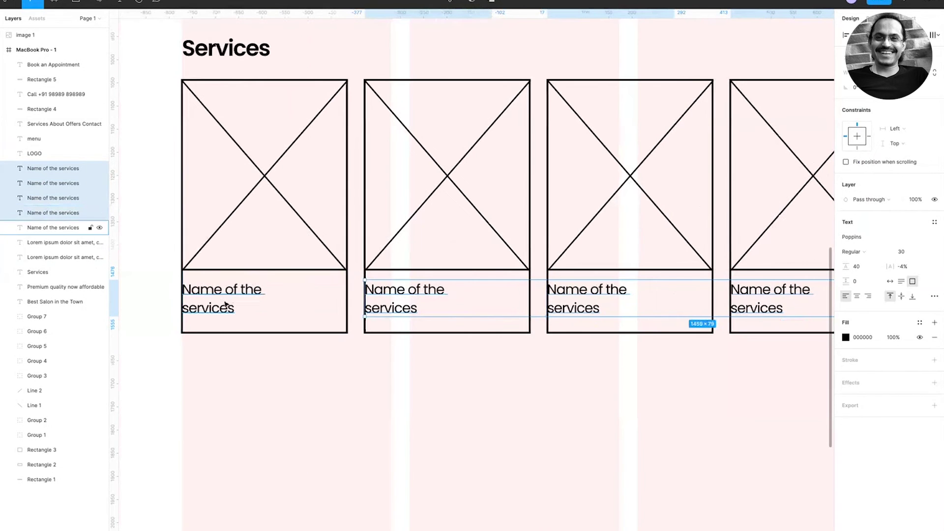
shift+click(209, 301)
drag(205, 301, 218, 300)
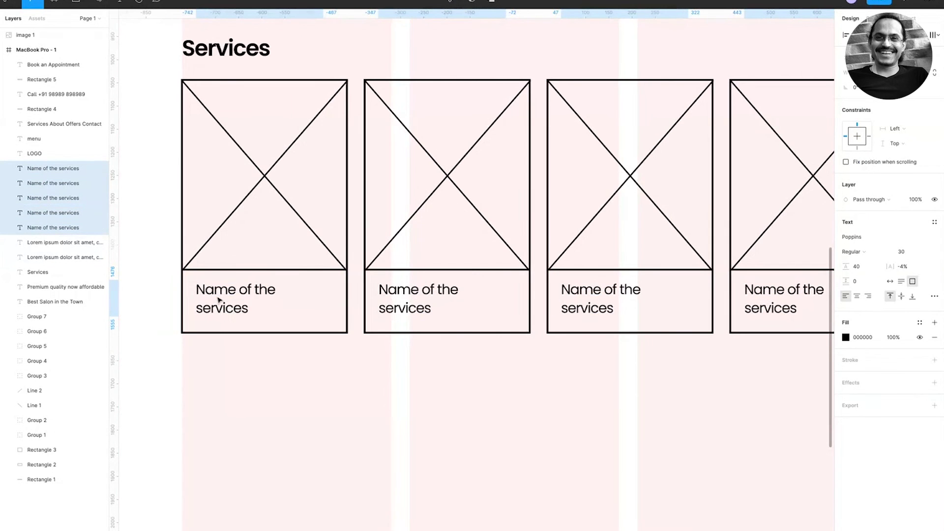
key(ctrl+minus)
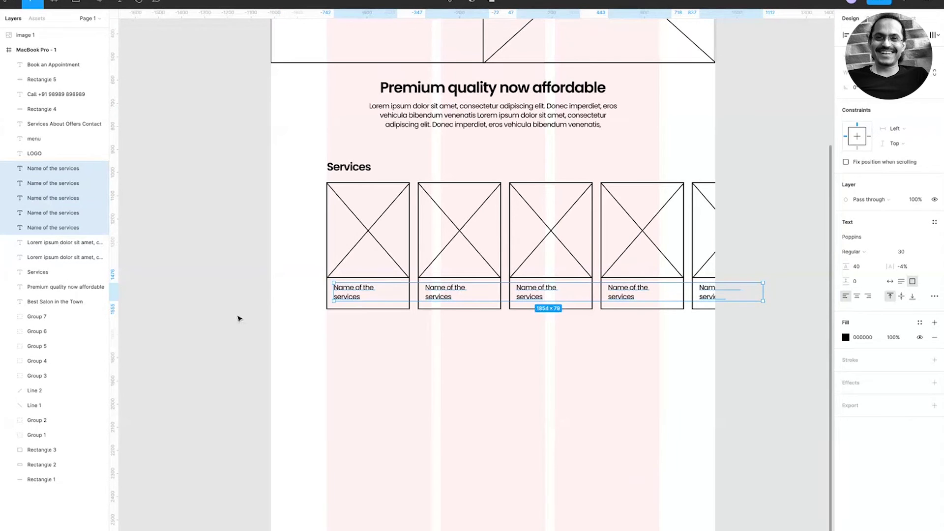
click(385, 362)
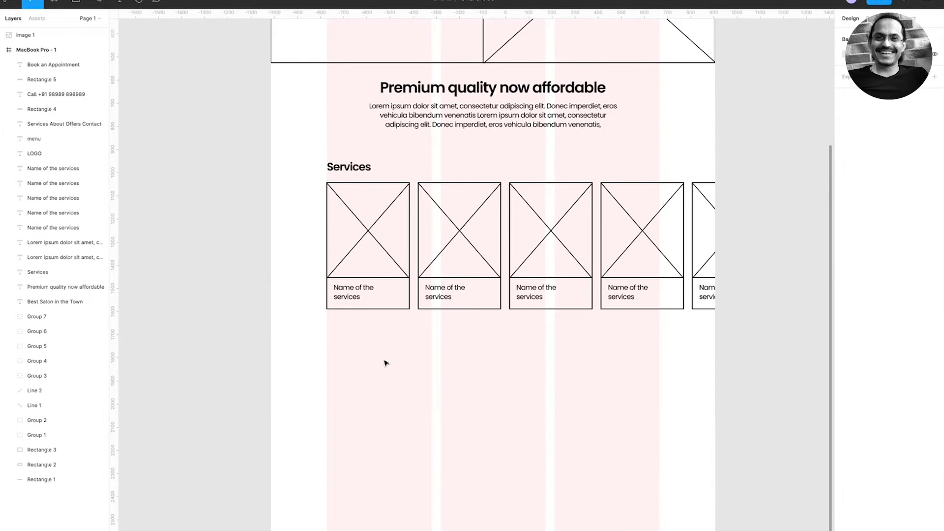
- Duplicate the "Services" heading into the empty area below the service cards, slightly indented from the content's left edge
scroll(385, 363, right, 5)
click(226, 173)
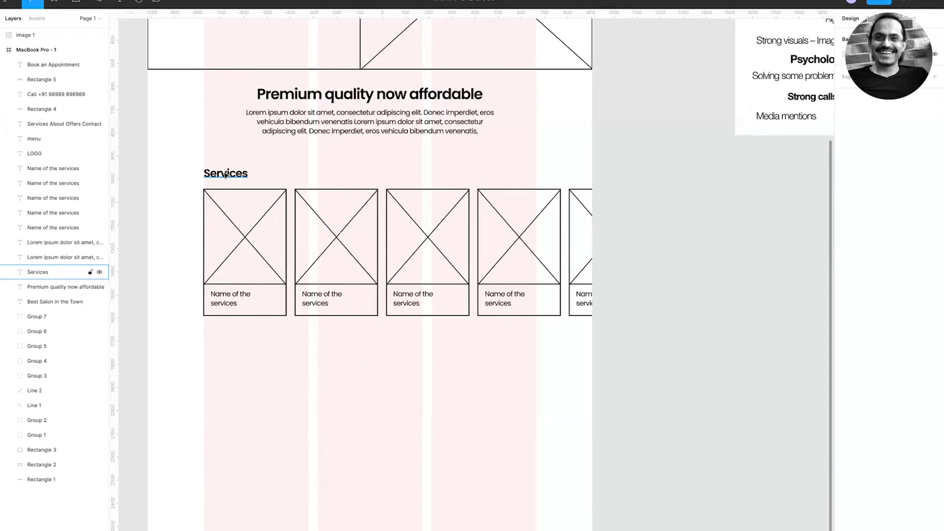
drag(225, 173, 248, 348)
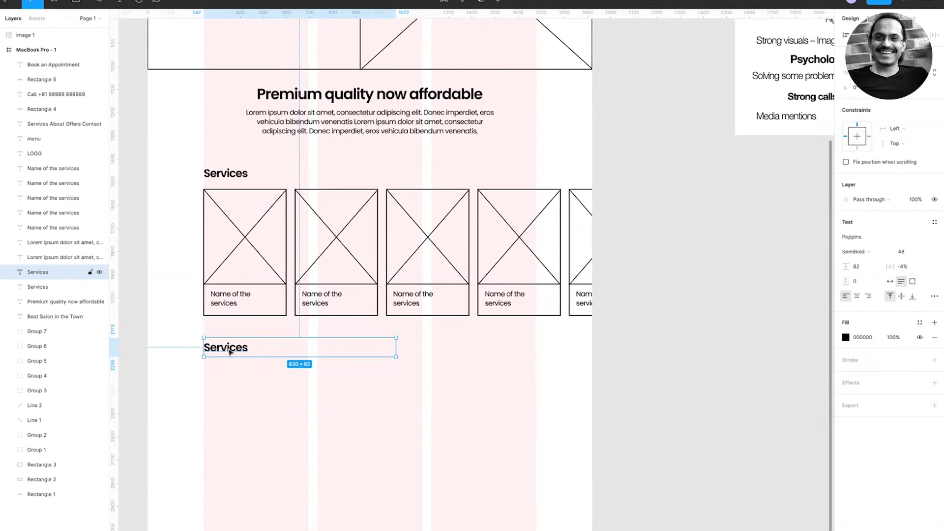
drag(229, 351, 293, 380)
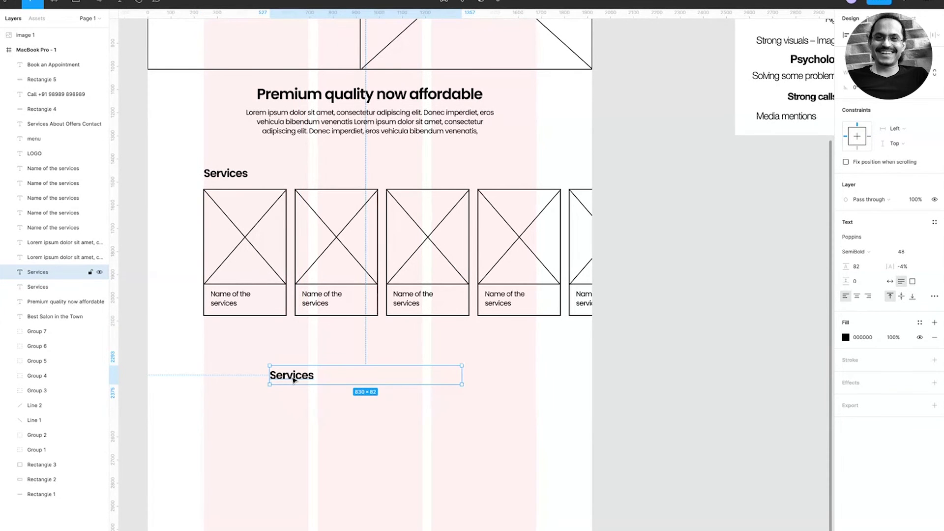
- Duplicate Rectangle 2 and resize the copy to 1086 × 656, centered below the service cards around the copied heading
click(41, 480)
key(ctrl+d)
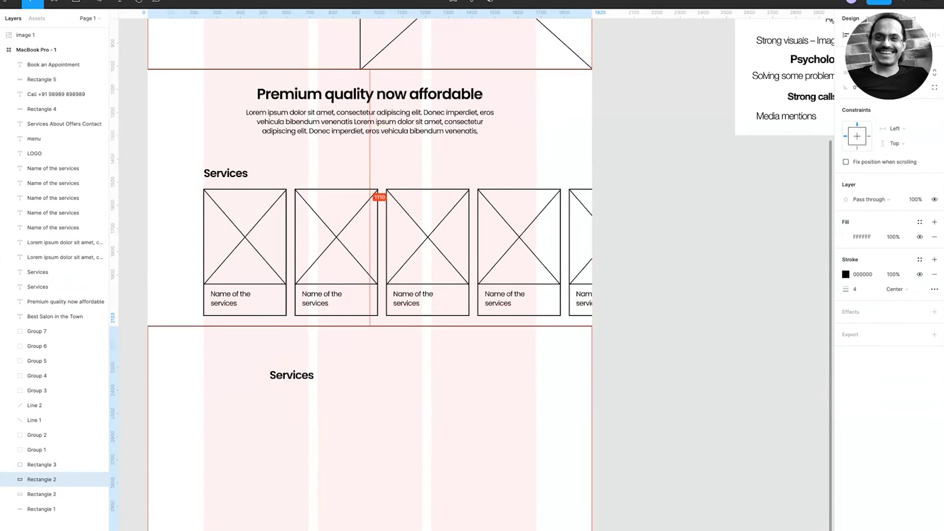
drag(592, 445, 495, 429)
drag(369, 529, 370, 486)
drag(400, 392, 398, 403)
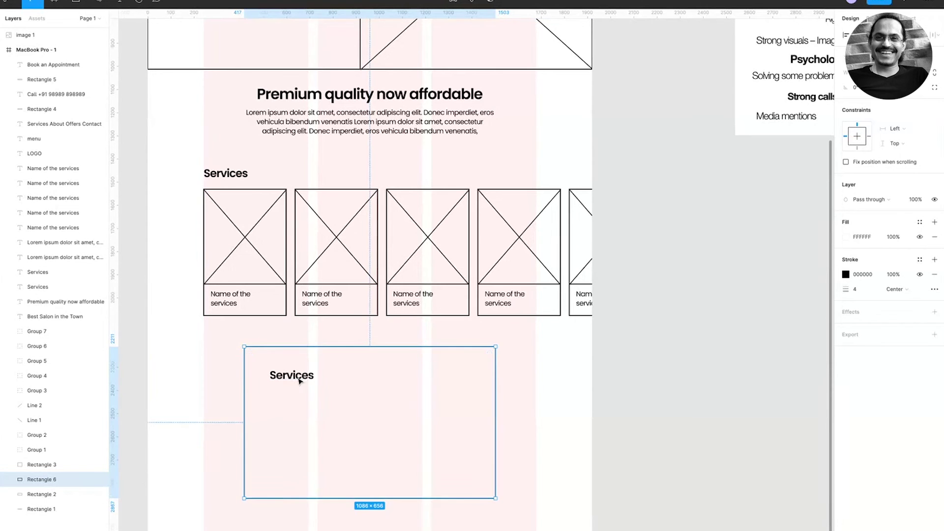
- Move the copied heading into the new box's upper-left corner and change its text to "Knowing the founders"
click(278, 378)
drag(279, 378, 264, 366)
double_click(263, 363)
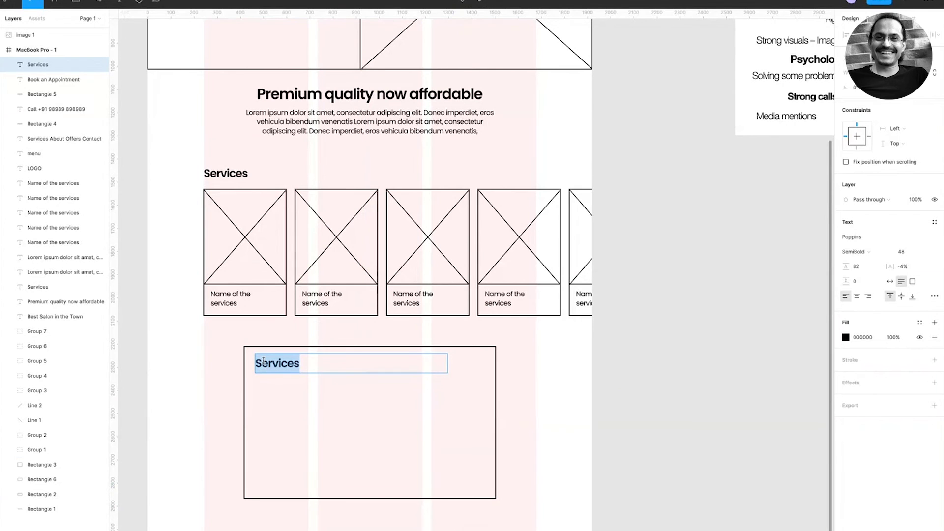
text(Knowing the founders)
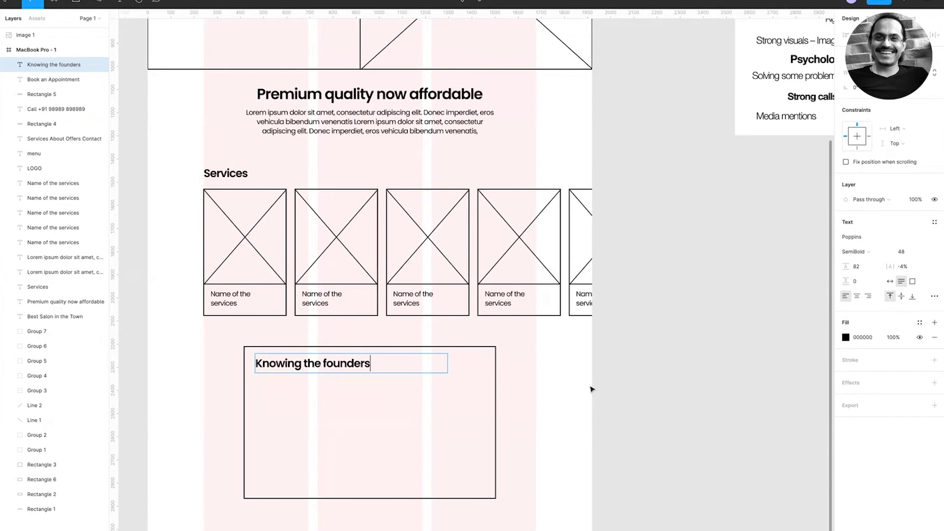
key(Escape)
- Duplicate the founders box up to the Services heading row and shrink the copy to a 75 × 75 square above the fourth card
click(497, 362)
drag(497, 362, 518, 182)
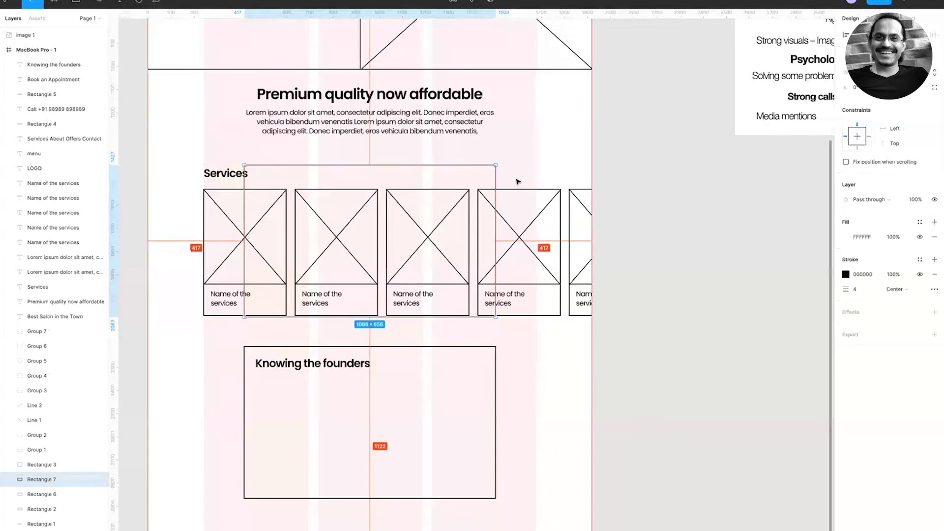
drag(386, 317, 386, 183)
drag(244, 174, 530, 171)
drag(468, 143, 608, 227)
drag(364, 186, 341, 187)
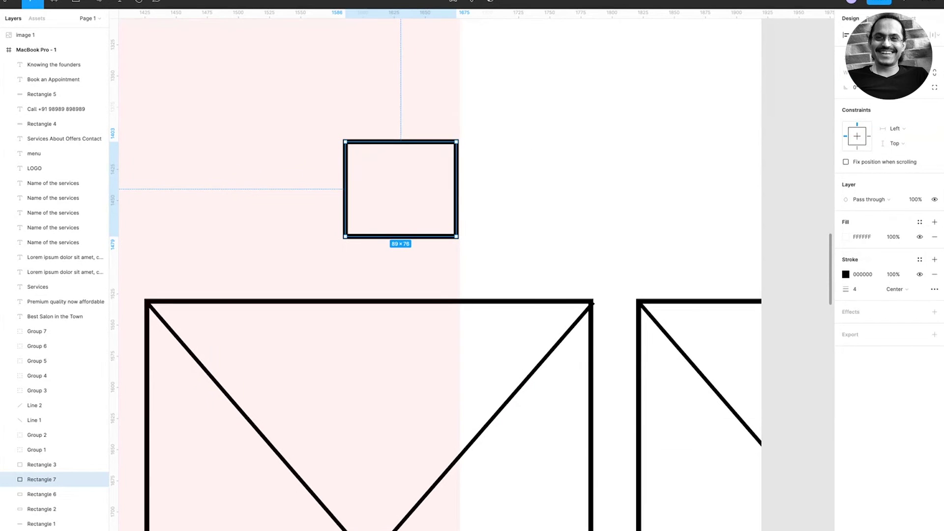
key(Return)
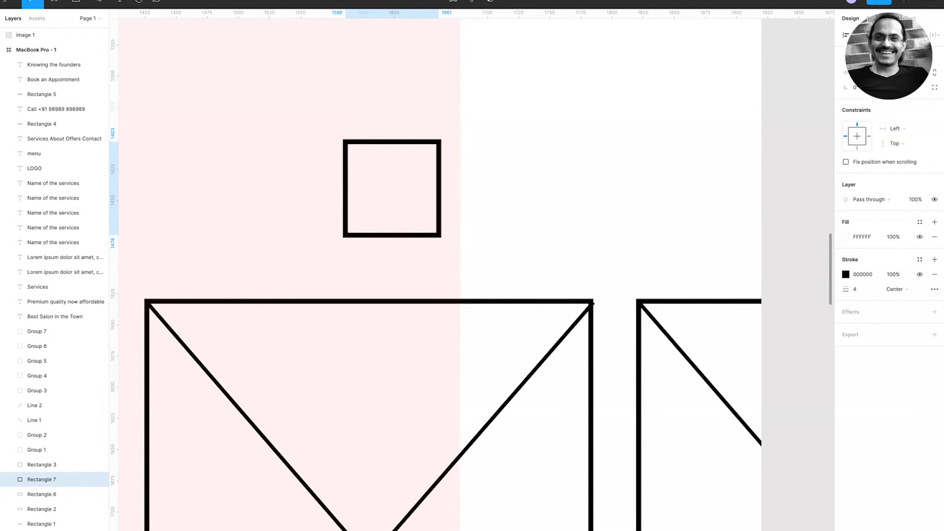
- Draw a square about 58 px wide near the small box, reduce it to an open L-shaped corner and give it a stroke of 4
click(84, 3)
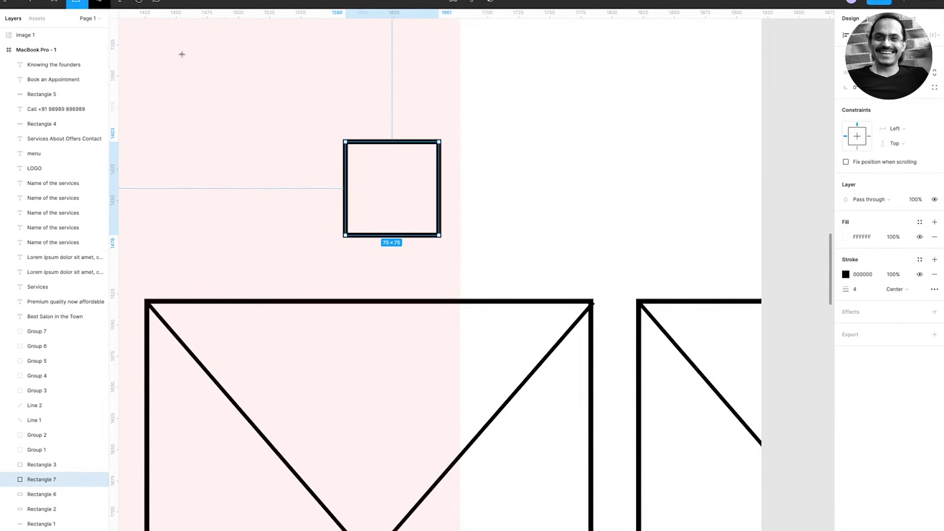
drag(186, 61, 259, 133)
key(shift+x)
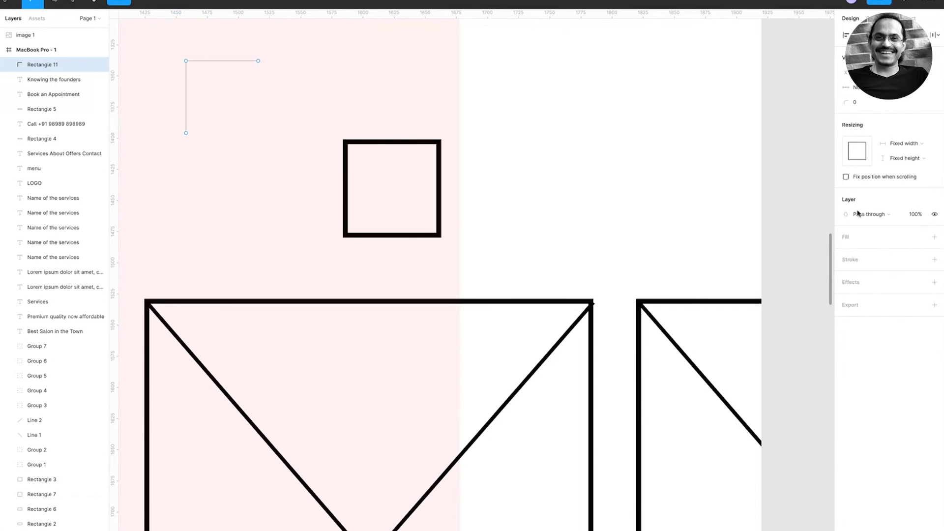
click(892, 289)
click(904, 289)
click(864, 290)
text(4)
key(Return)
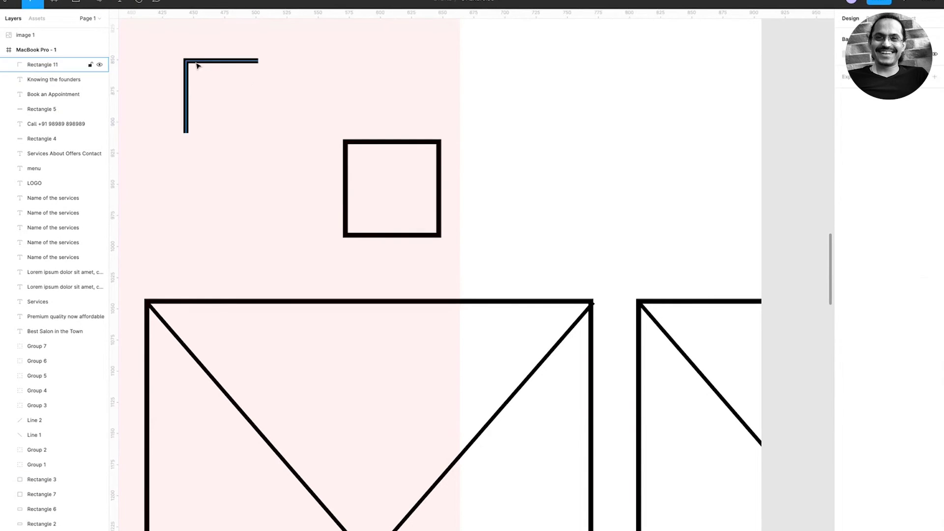
- Turn the corner into an arrow inside the small square, group them, and make a mirrored copy for left and right arrow buttons
mouse_move(258, 133)
mouse_down()
mouse_move(210, 85)
mouse_move(392, 186)
mouse_move(397, 248)
mouse_up()
click(393, 236)
shift+click(402, 180)
key(ctrl+g)
key(ctrl+minus)
key(shift+h)
click(634, 226)
key(shift+1)
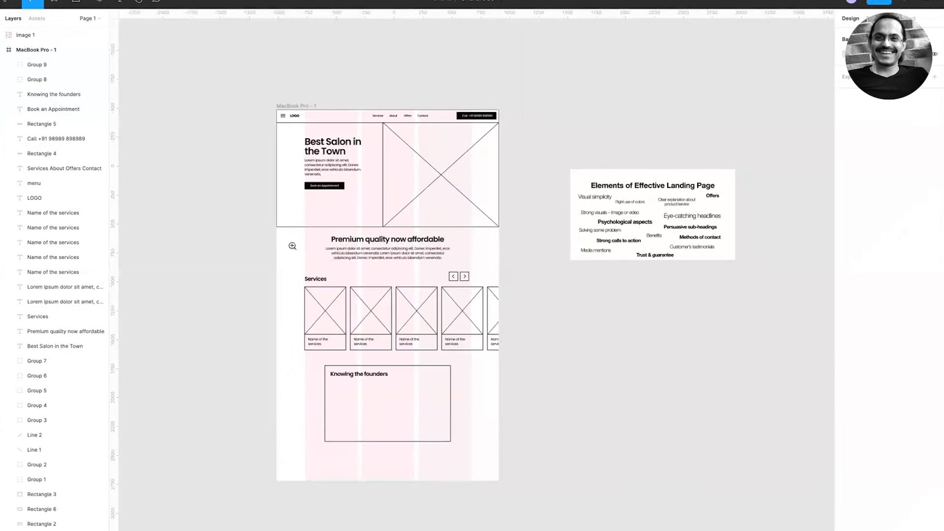
- Group the "Services" heading with both arrow buttons and nudge the group down toward the cards
scroll(293, 245, up, 5)
click(173, 191)
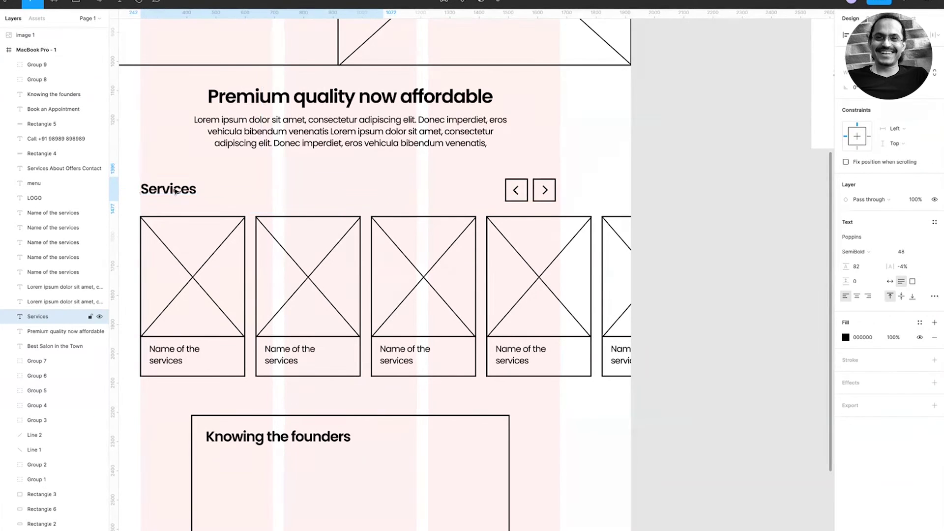
shift+click(545, 189)
shift+click(517, 190)
key(ctrl+g)
key(shift+Down)
key(shift+Down)
- Extend the MacBook Pro frame's lower edge well below the founders box to make room for more sections
key(ctrl+backslash)
key(shift+1)
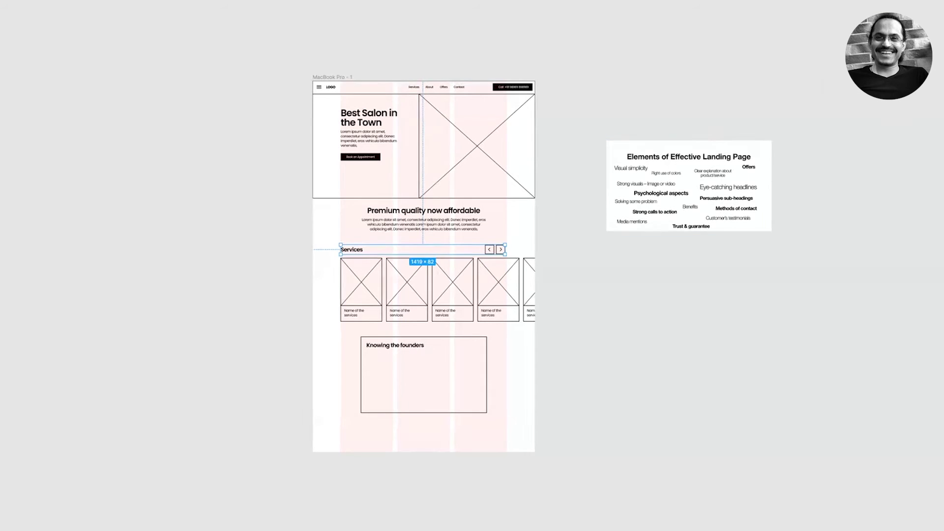
click(429, 442)
drag(424, 456, 424, 530)
key(Escape)
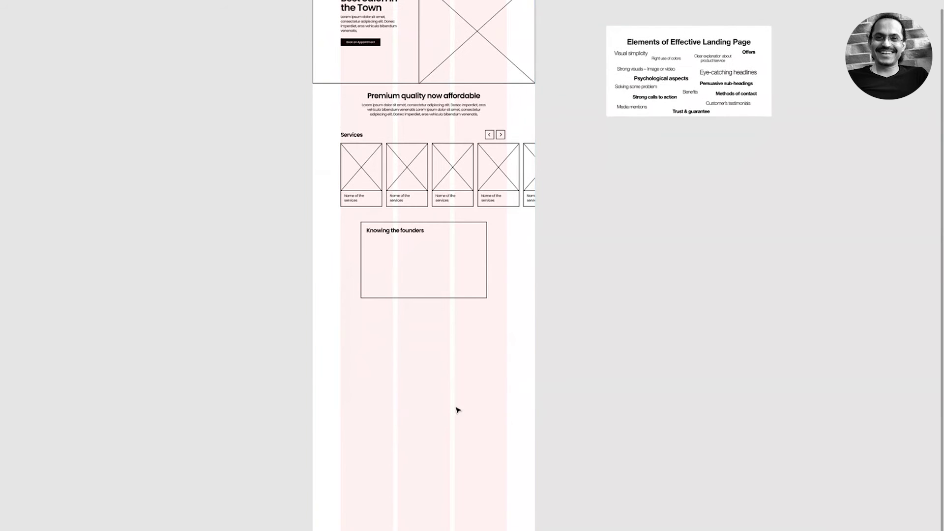
key(z)
drag(311, 77, 590, 368)
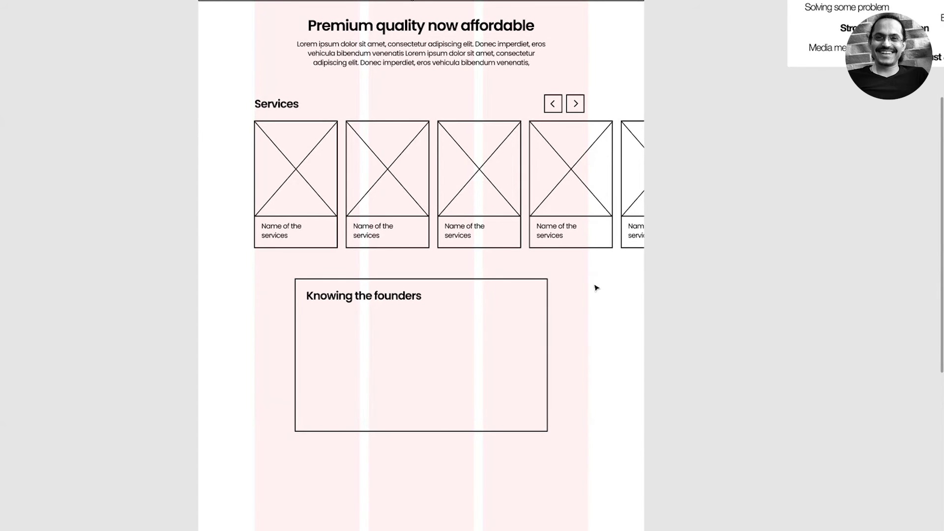
- Hide the three-column layout grid on the MacBook Pro frame
key(ctrl+backslash)
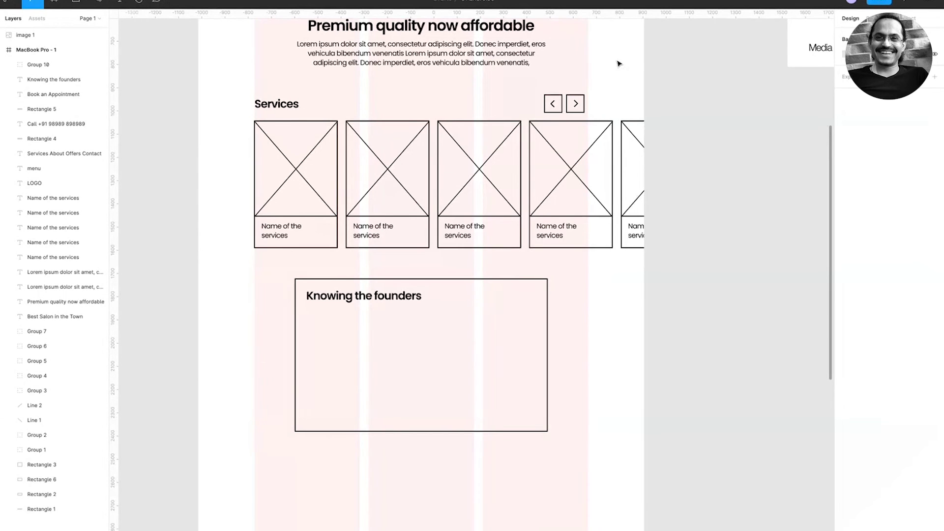
scroll(618, 63, up, 10)
click(224, 270)
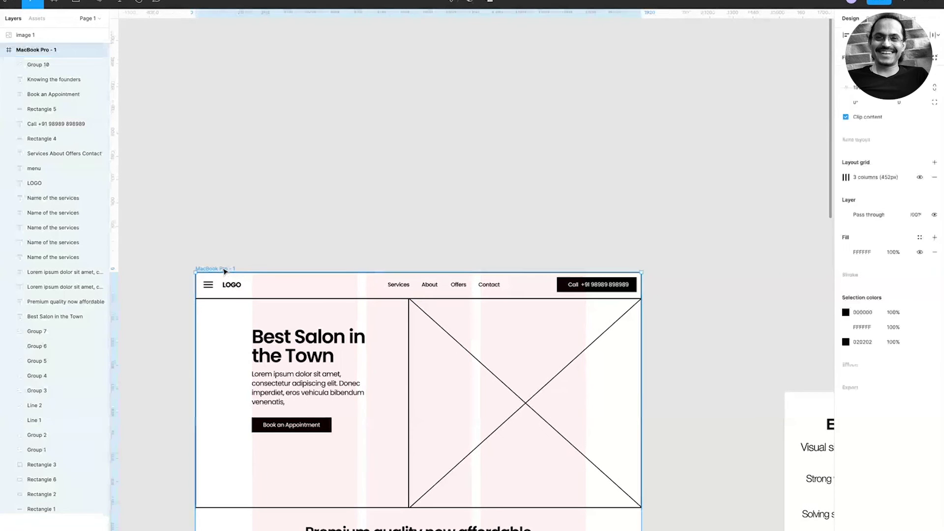
click(846, 177)
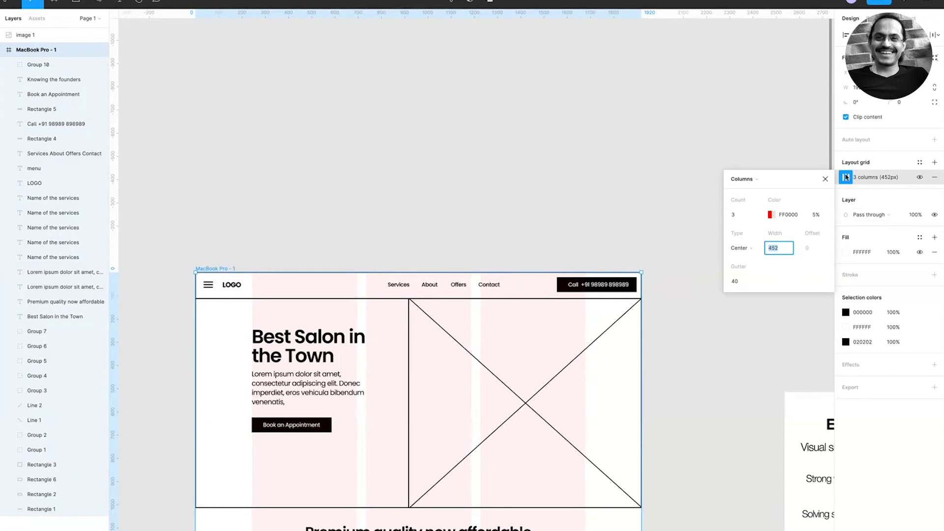
click(920, 177)
scroll(543, 158, down, 3)
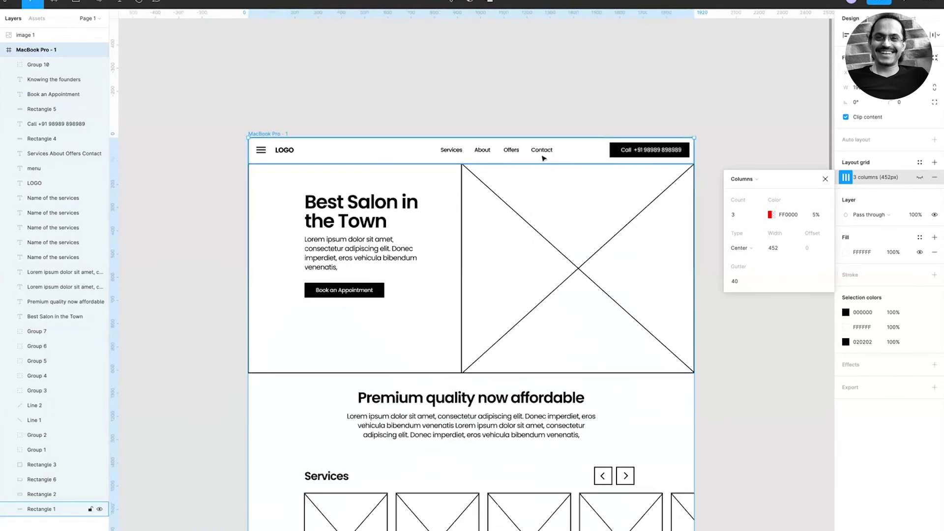
click(516, 114)
- Add vertical guides at the content's left edge and at the right edge of the Services arrow buttons
drag(113, 59, 304, 73)
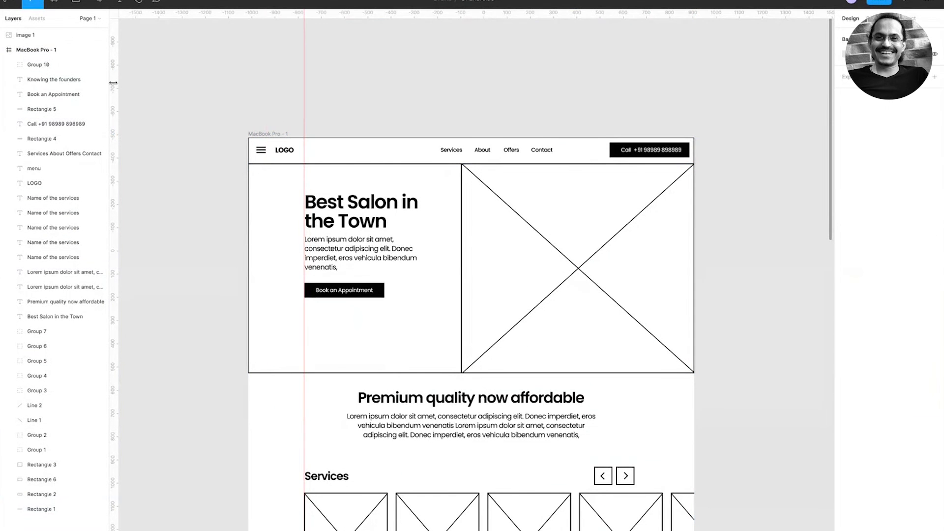
drag(113, 83, 635, 142)
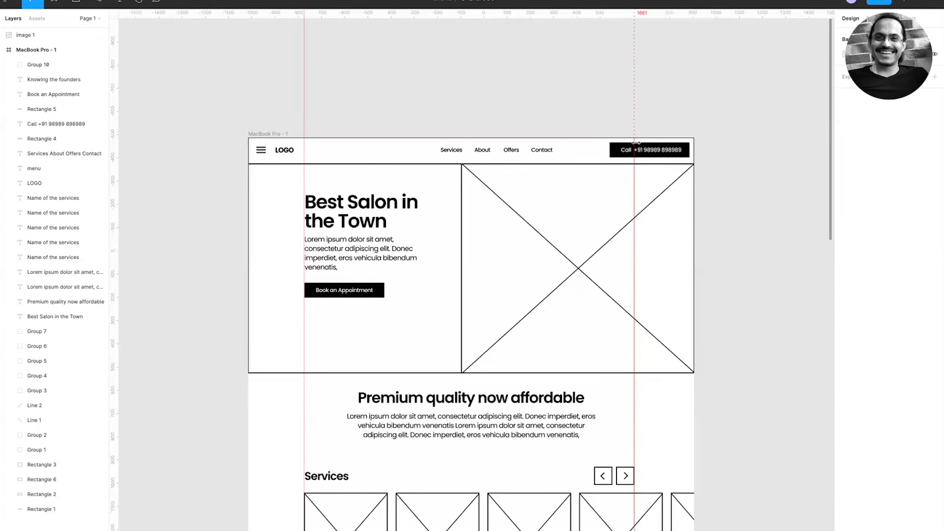
scroll(624, 300, down, 5)
key(ctrl+backslash)
scroll(624, 361, down, 3)
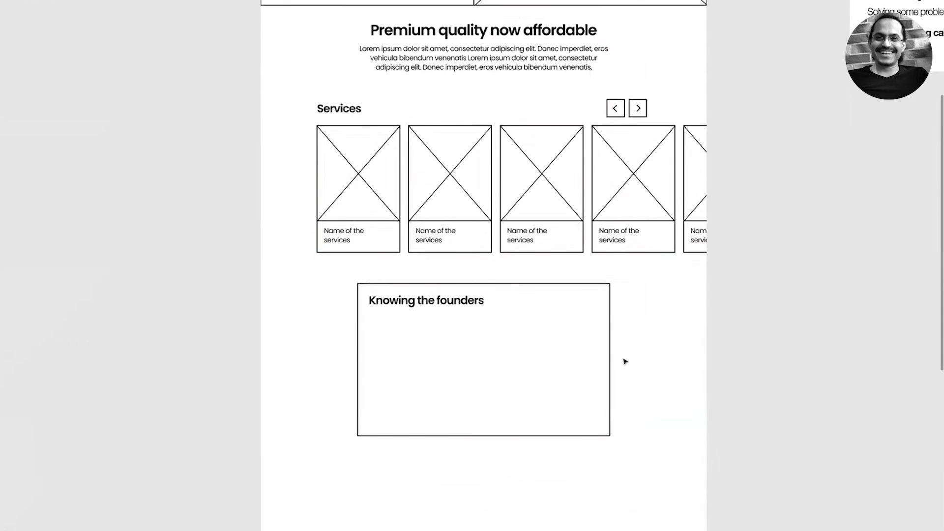
- Show the hidden interface panels again and select the founders box below the service cards
key(ctrl+backslash)
scroll(625, 362, up, 3)
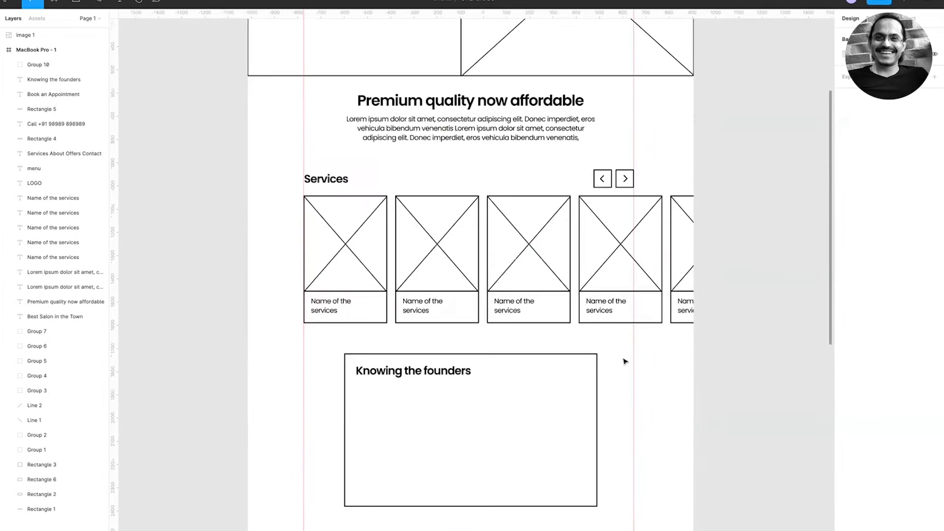
drag(342, 155, 620, 211)
drag(288, 233, 778, 383)
scroll(691, 344, down, 5)
click(606, 333)
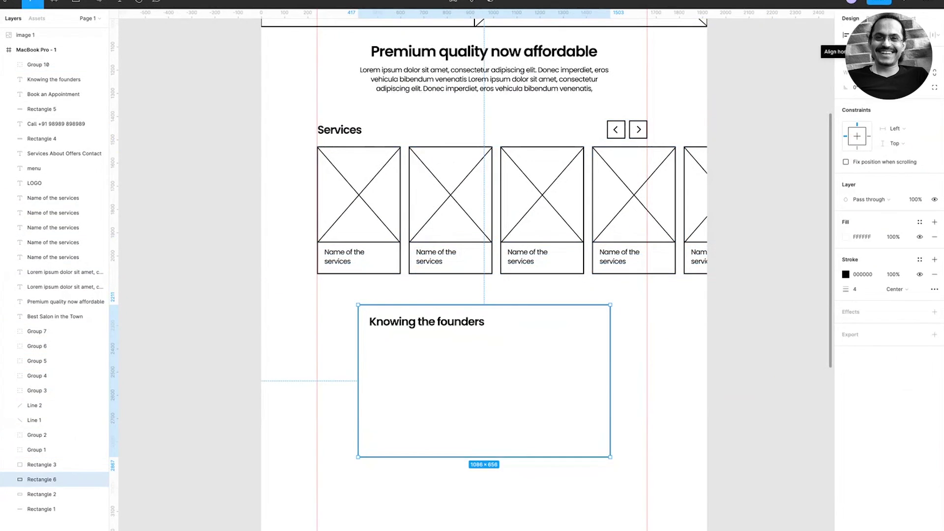
- Narrow the "Knowing the founders" heading so it wraps onto two lines, and set its line height to 120%
click(403, 329)
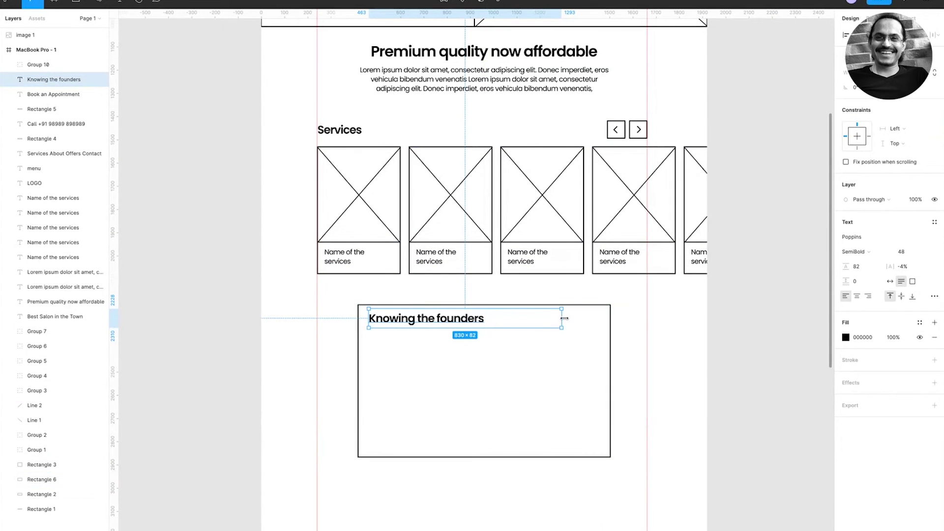
drag(562, 319, 465, 335)
key(Return)
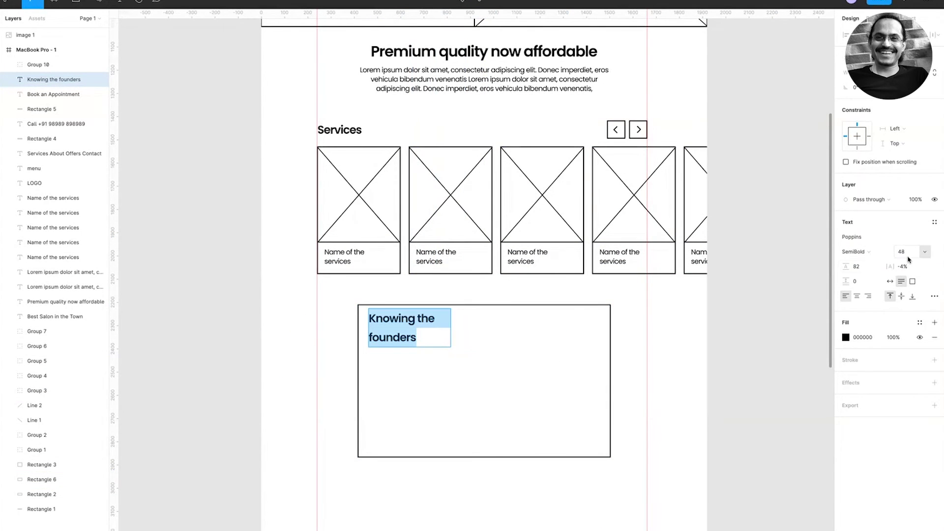
click(866, 268)
text(120%)
key(Tab)
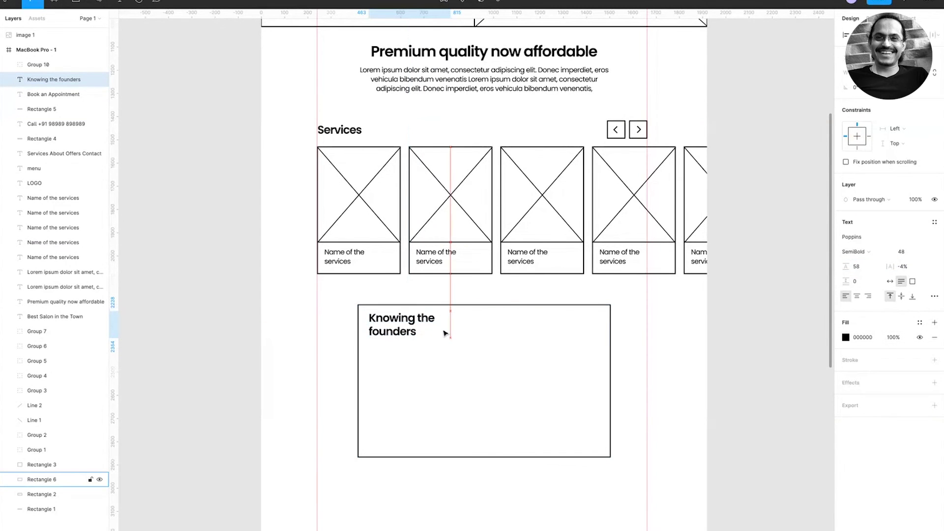
key(Escape)
- Copy a service card's crossed image placeholder and fit it to the right half of the founders box, about 543 × 656
click(523, 140)
drag(522, 140, 484, 457)
key(ctrl+d)
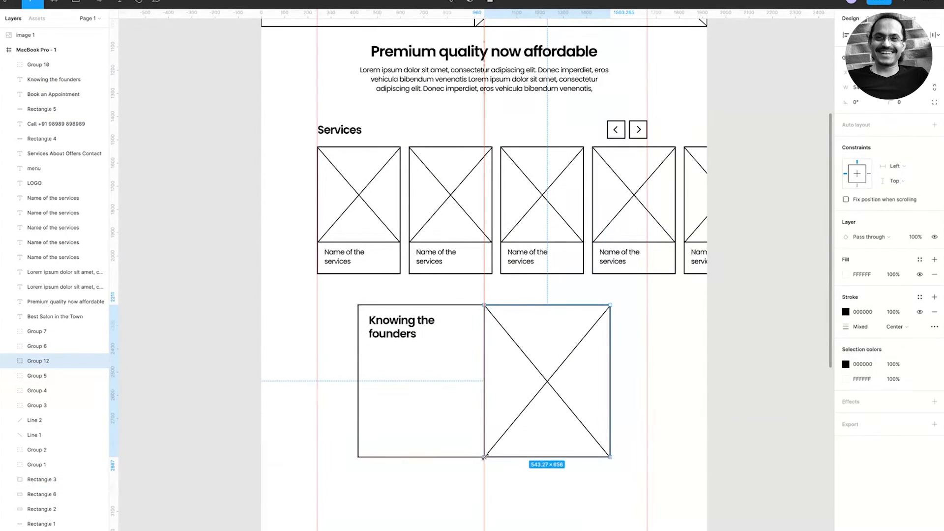
- Copy the paragraph from "Premium quality now affordable" into the founders box, narrow it to 444 wide and left-align its text
click(407, 80)
drag(408, 80, 424, 368)
drag(630, 367, 474, 367)
key(ctrl+alt+l)
- Nudge the copied paragraph down so it sits directly beneath the "Knowing the founders" heading
scroll(416, 324, down, 2)
key(Down)
key(Down)
key(Down)
key(Down)
key(Down)
key(Down)
key(Down)
key(Down)
key(Down)
key(Down)
key(Down)
key(Down)
key(Down)
key(Down)
key(Down)
key(Down)
key(Down)
key(Down)
key(Down)
key(Down)
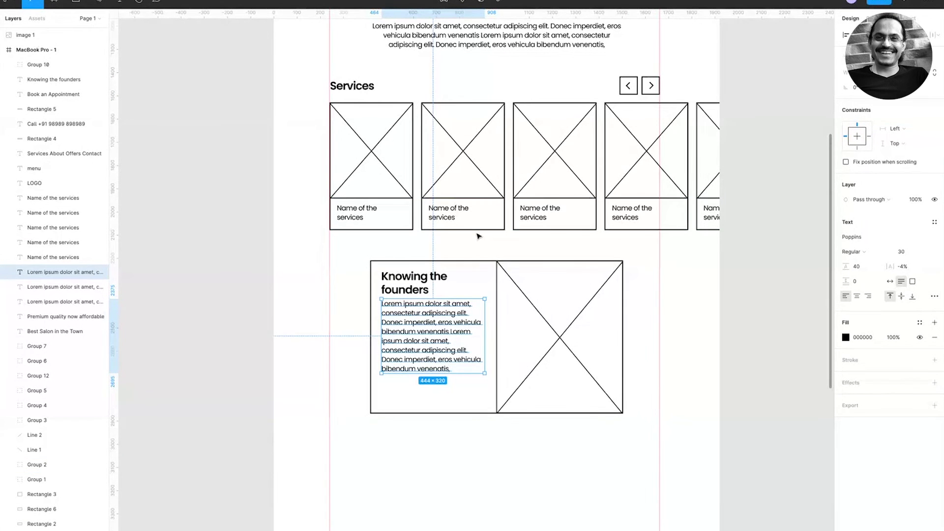
- Examine the centered intro paragraph, the services row and the founders section for layout and text alignment
scroll(477, 236, up, 2)
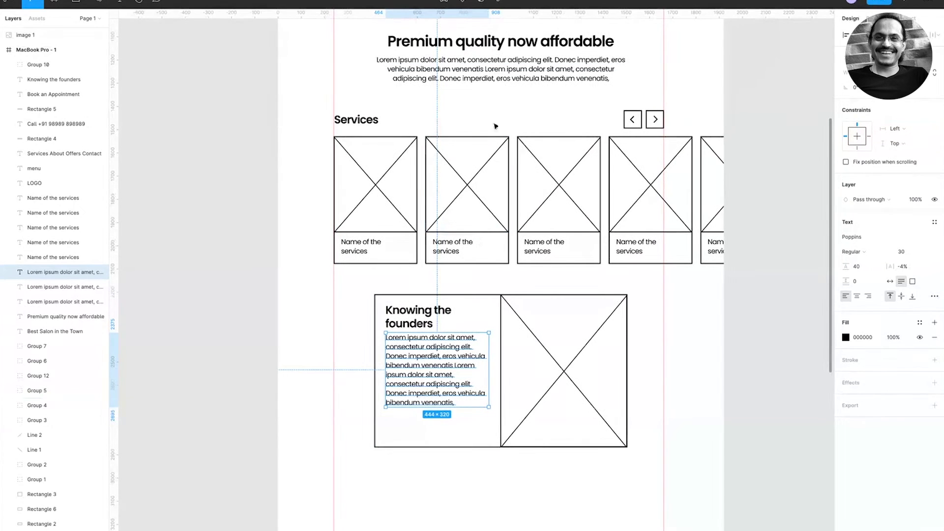
click(489, 69)
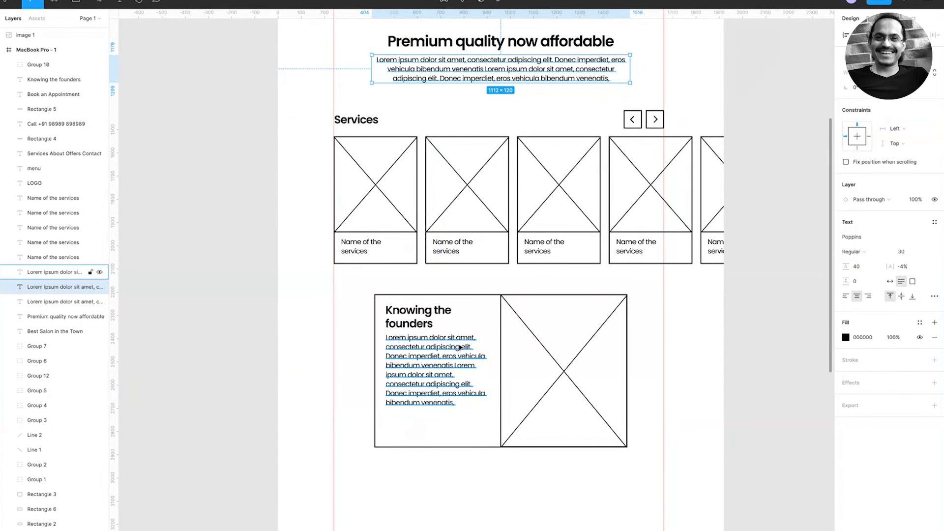
scroll(460, 348, up, 4)
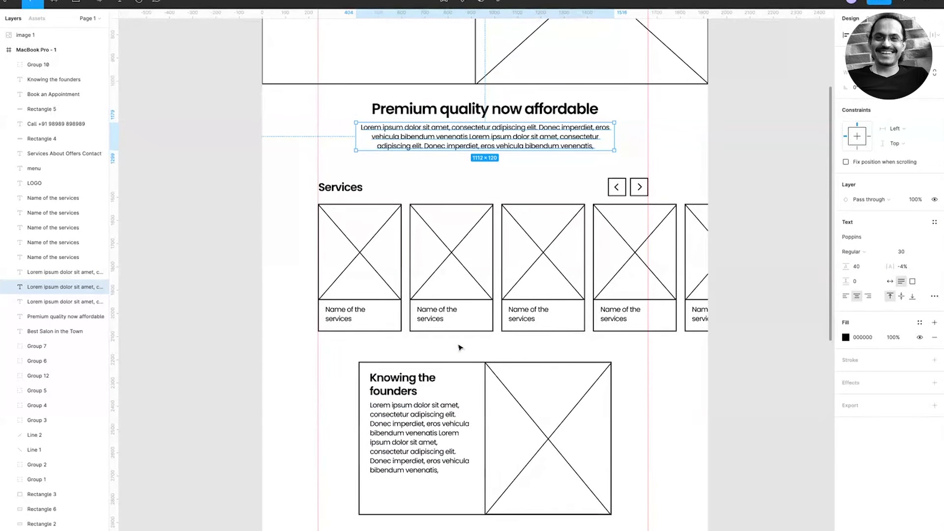
scroll(459, 348, up, 1)
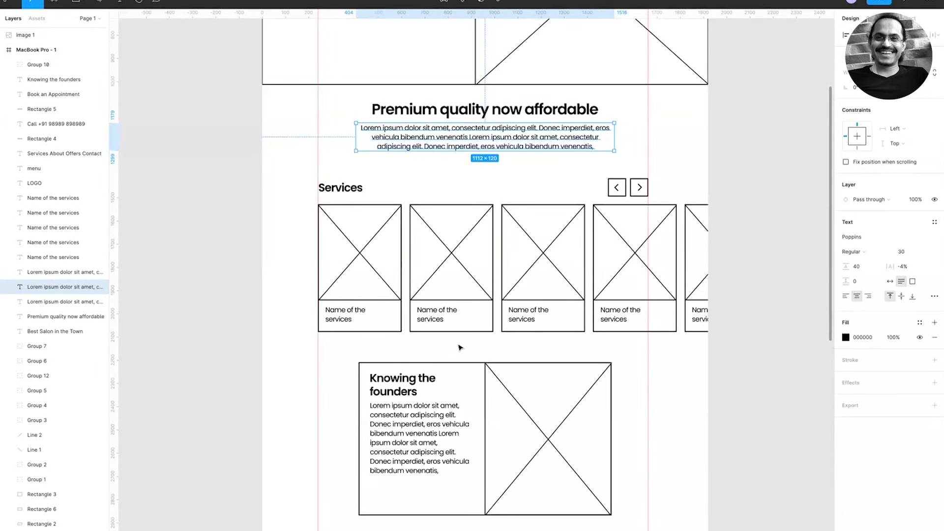
scroll(459, 348, up, 1)
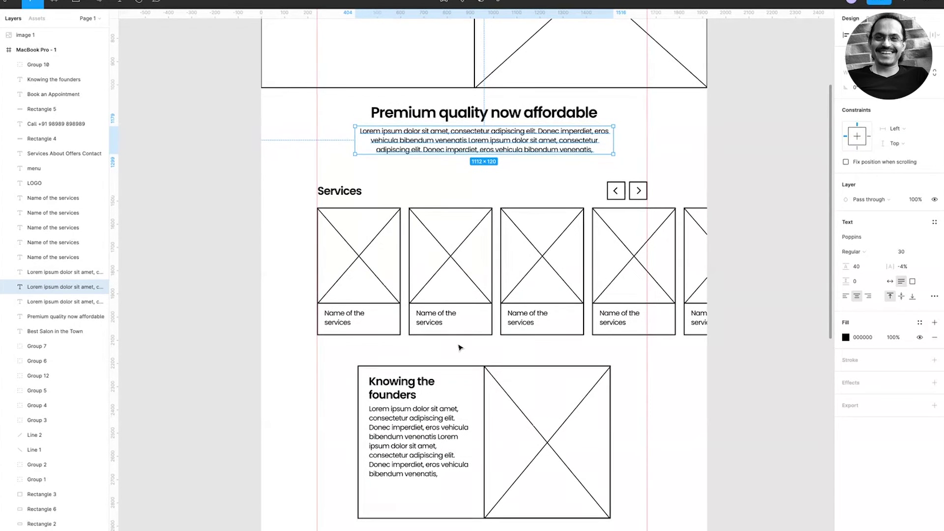
scroll(460, 348, down, 5)
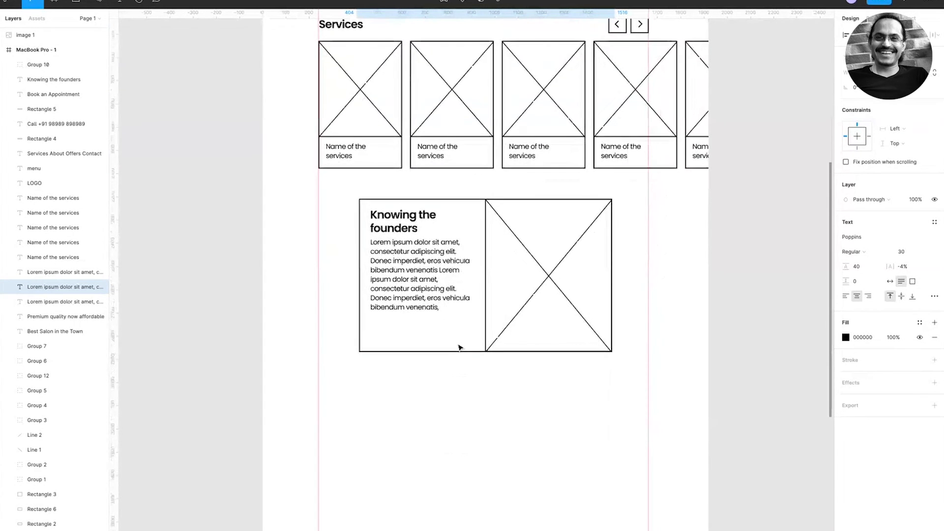
scroll(472, 262, up, 4)
scroll(472, 262, down, 1)
- Duplicate the founders paragraph below itself and replace the copy's text with "Know more"
click(399, 375)
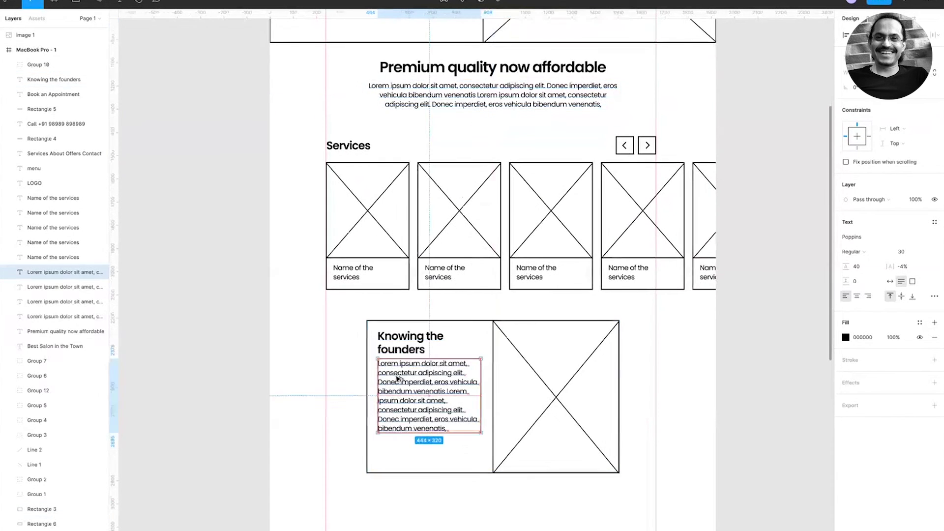
drag(400, 375, 400, 457)
double_click(399, 457)
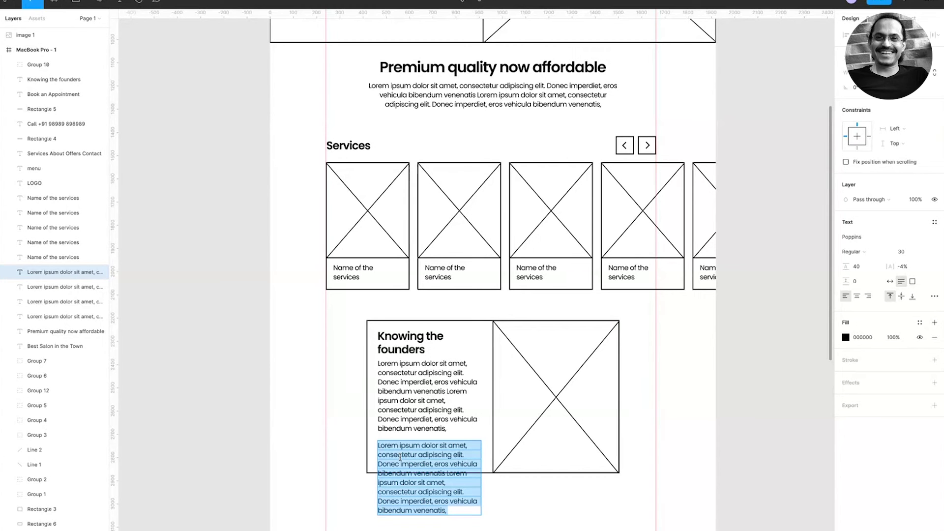
text(K)
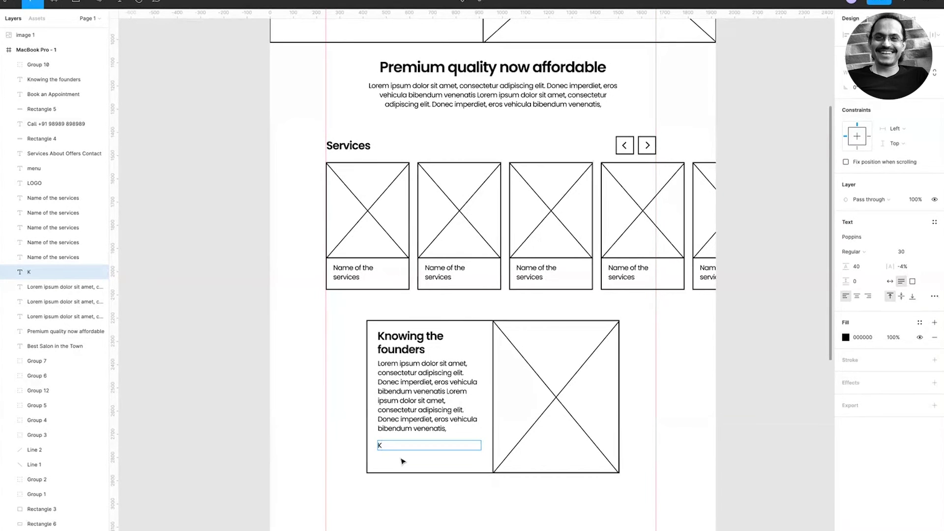
text(now more)
- Make the "Know more" text bold and narrow its text box to just beyond the words
key(ctrl+a)
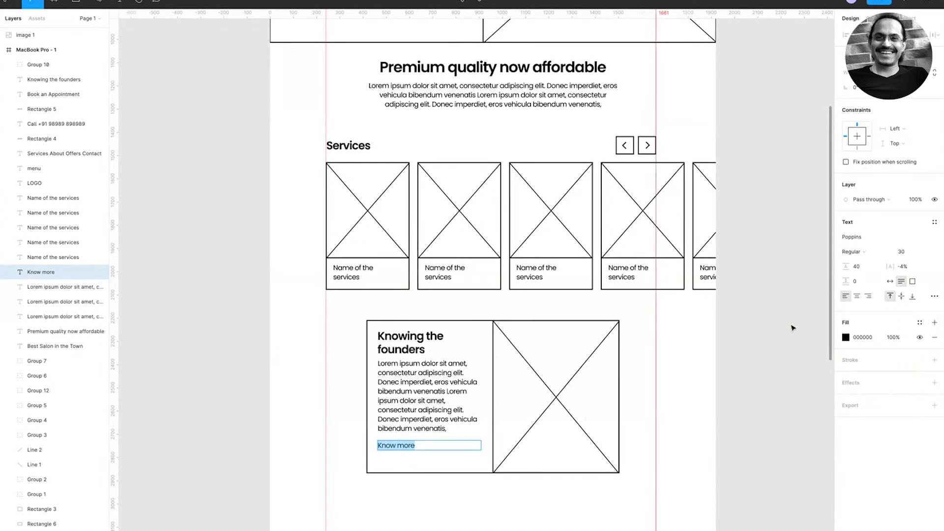
click(865, 253)
click(860, 285)
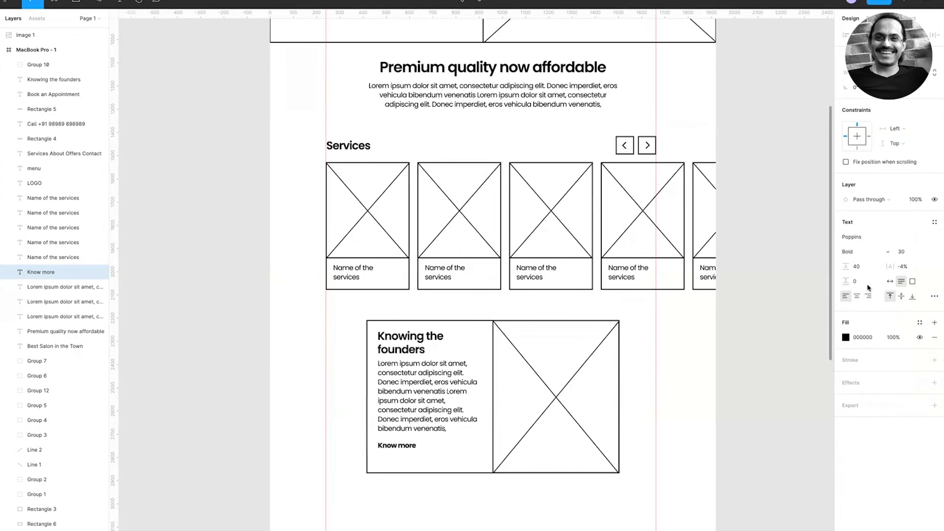
key(Escape)
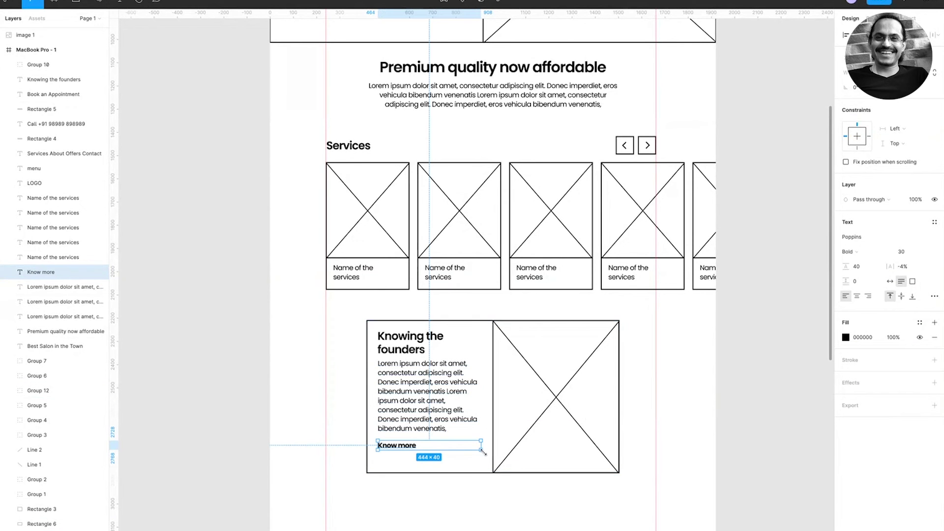
drag(481, 449, 433, 454)
click(423, 507)
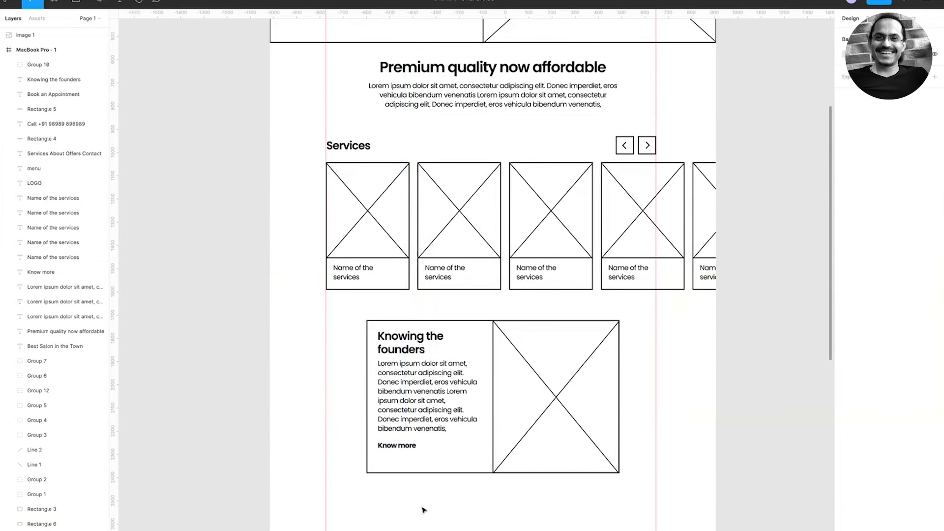
- Group the founders heading, paragraph, "Know more" text, image placeholder and surrounding box
drag(420, 508, 412, 392)
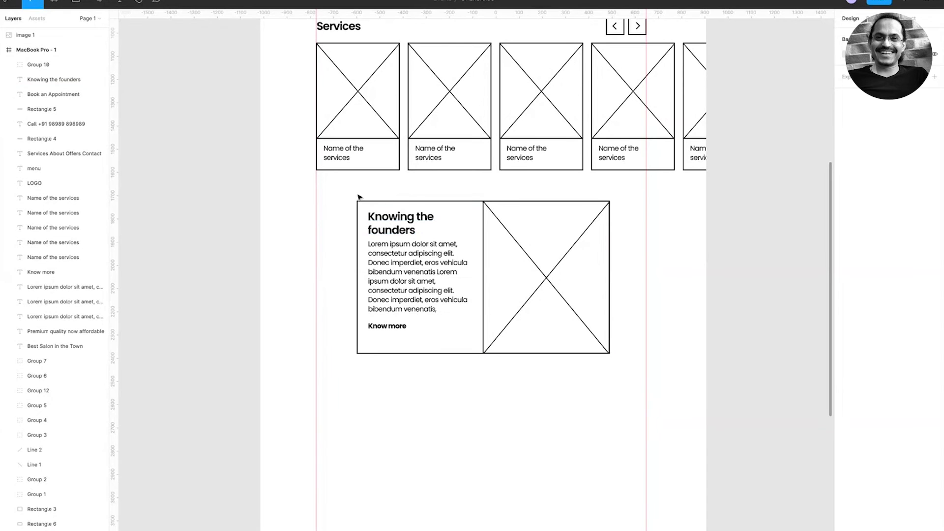
drag(343, 195, 623, 390)
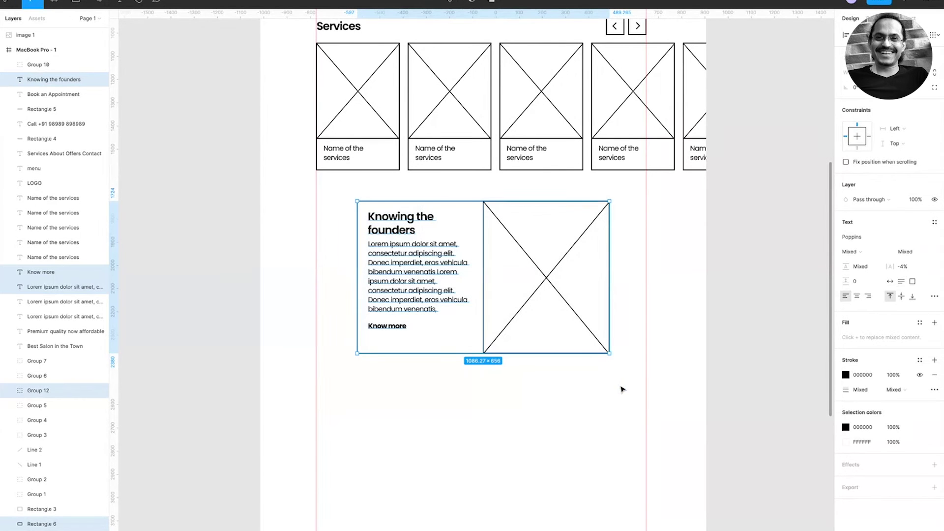
key(ctrl+g)
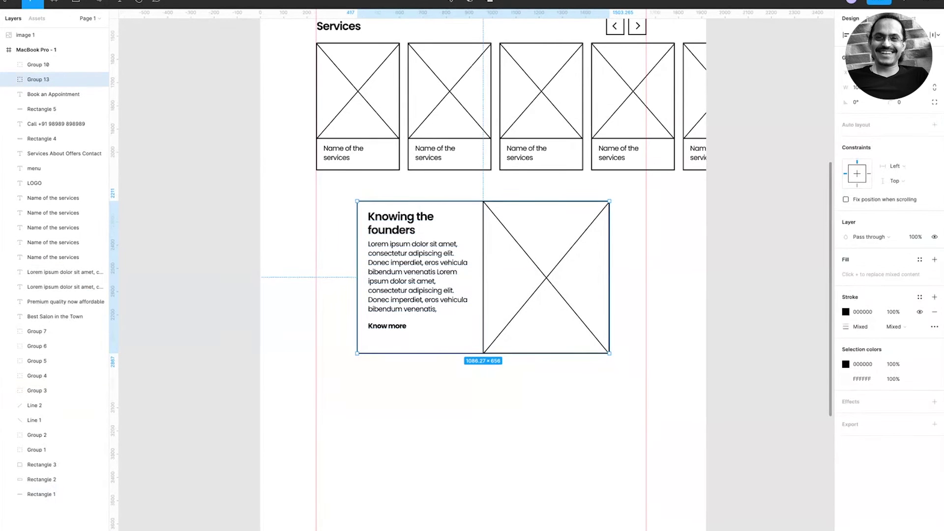
click(711, 214)
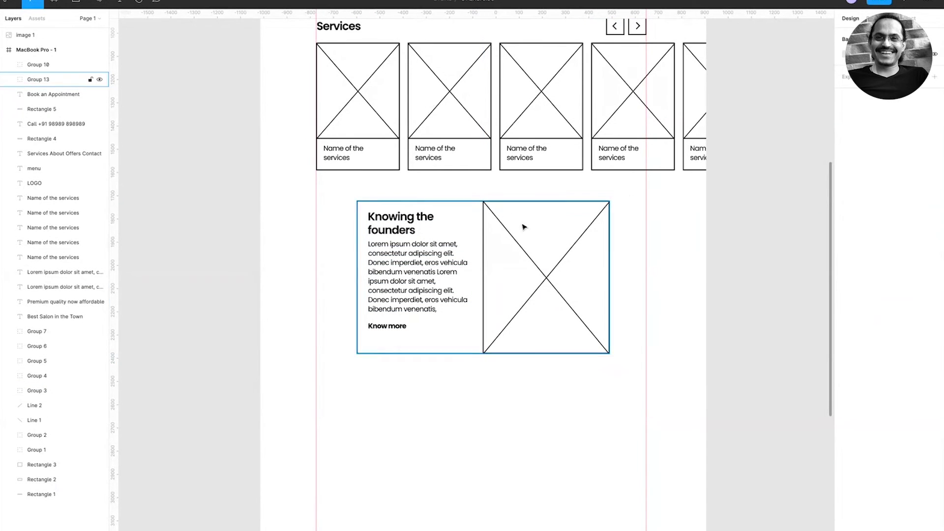
double_click(504, 232)
click(472, 191)
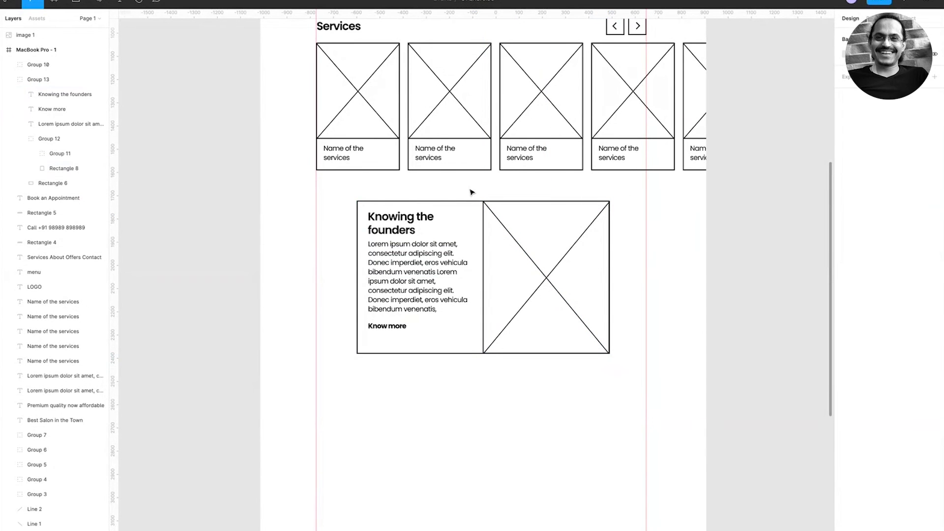
- Hide the interface panels and place a copy of the founders box outline below the section, near the page's left edge
key(ctrl+backslash)
scroll(462, 188, up, 5)
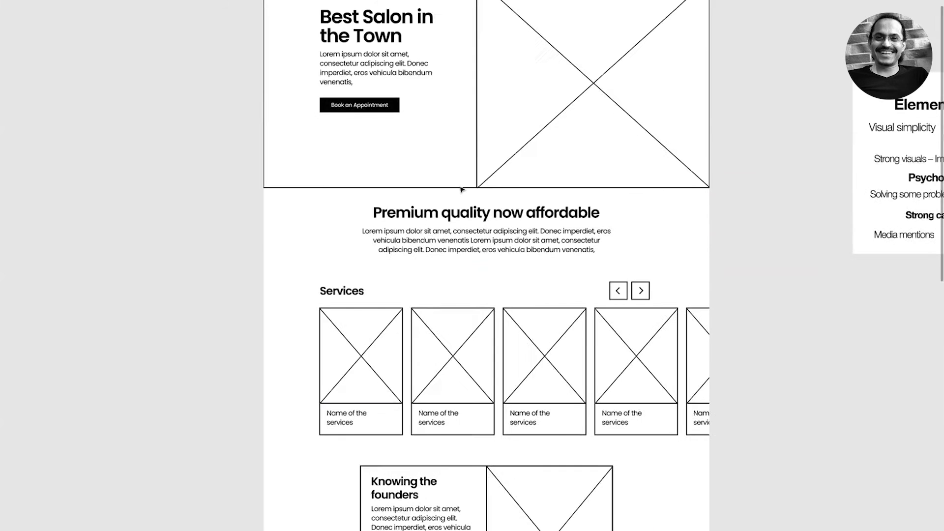
scroll(462, 188, down, 4)
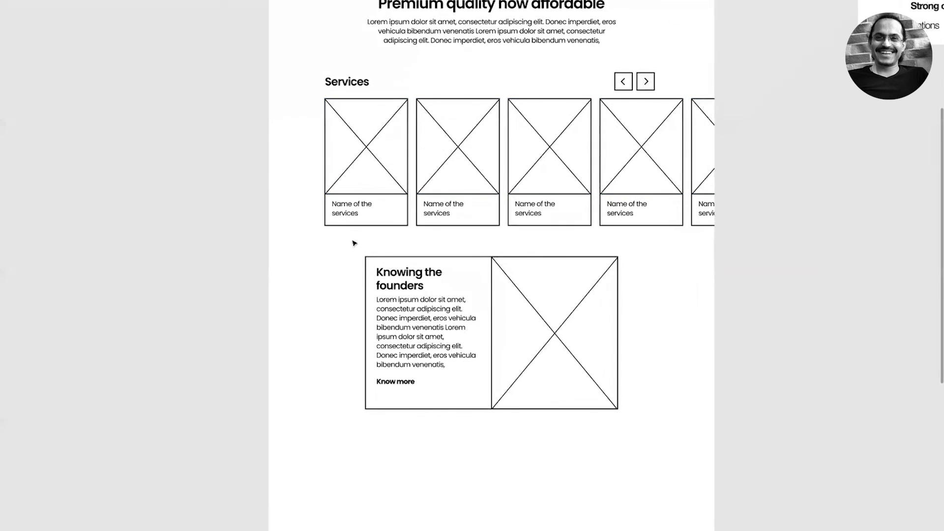
scroll(352, 243, down, 5)
click(369, 220)
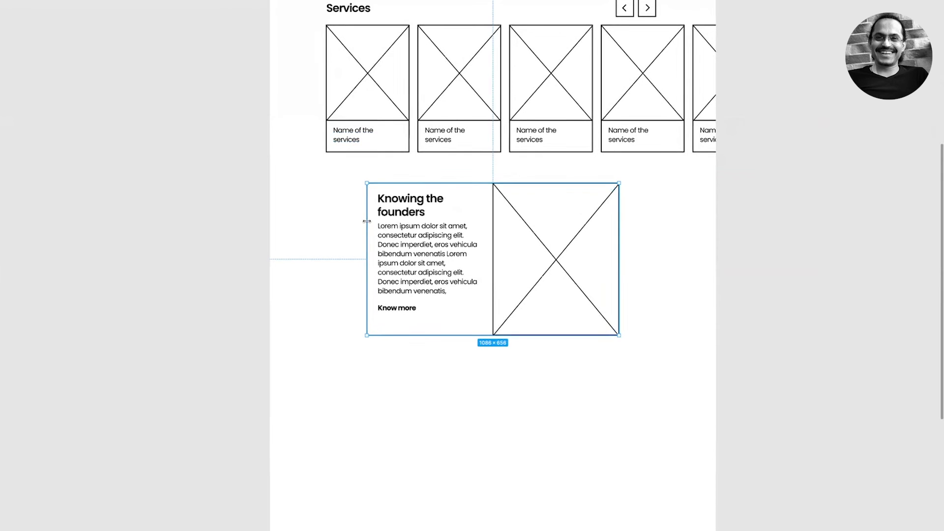
drag(370, 221, 280, 403)
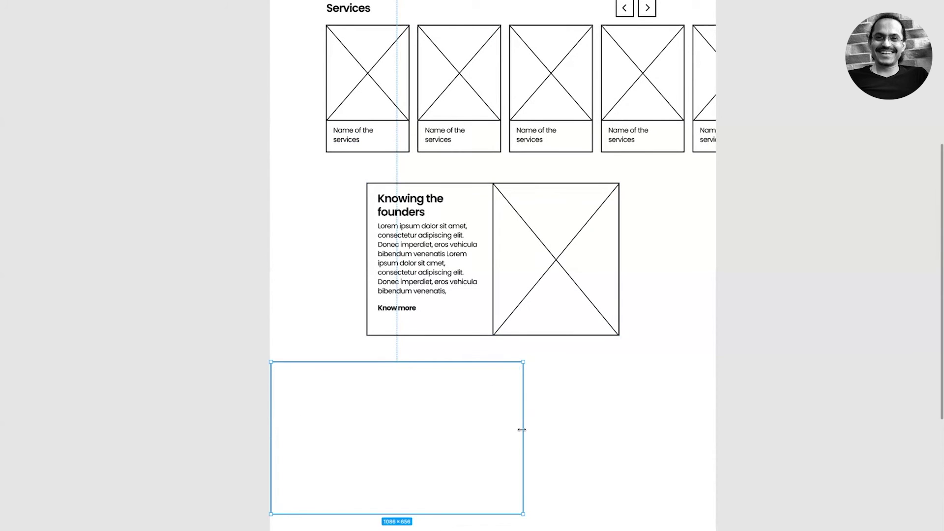
- Stretch the copied box across the page width and increase its height, to about 1915 × 967
drag(522, 430, 714, 419)
scroll(717, 420, down, 6)
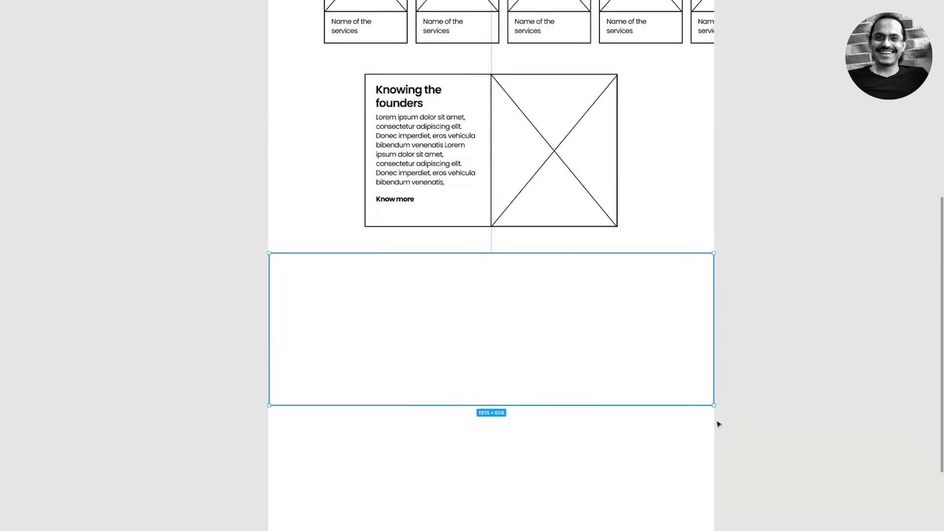
drag(493, 226, 493, 298)
scroll(493, 299, up, 1)
scroll(494, 300, up, 3)
- Show the interface panels and set the full-width box's fill to black (000000)
key(ctrl+backslash)
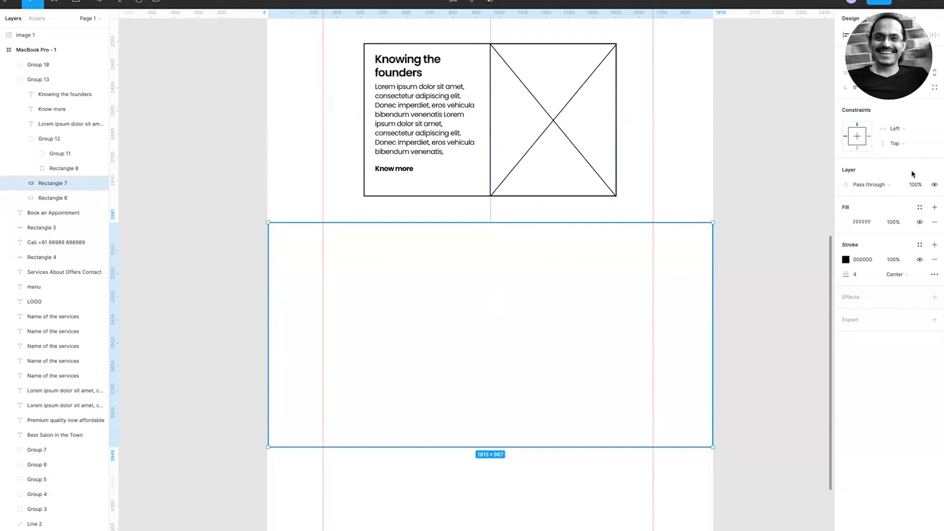
click(846, 221)
drag(792, 288, 767, 344)
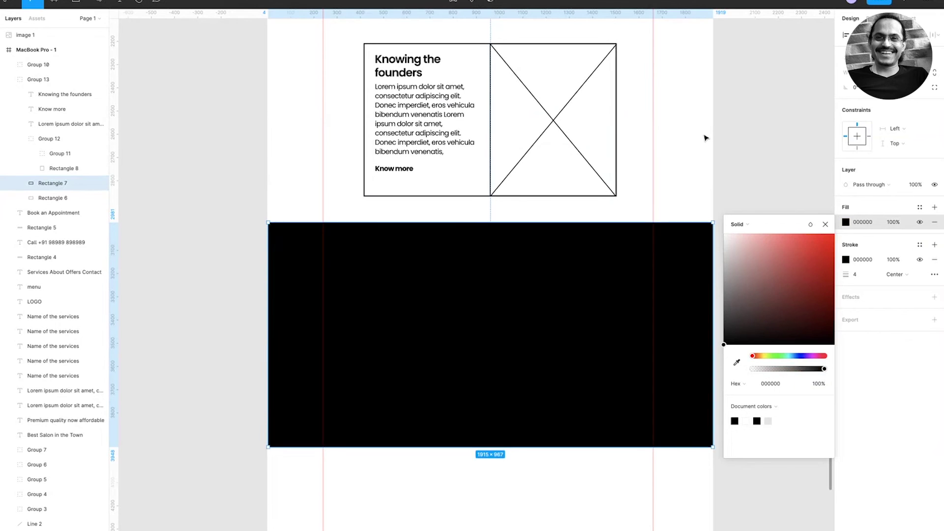
click(754, 144)
- Hide the interface panels and copy the "Premium quality now affordable" heading and paragraph into the upper part of the black box
key(ctrl+backslash)
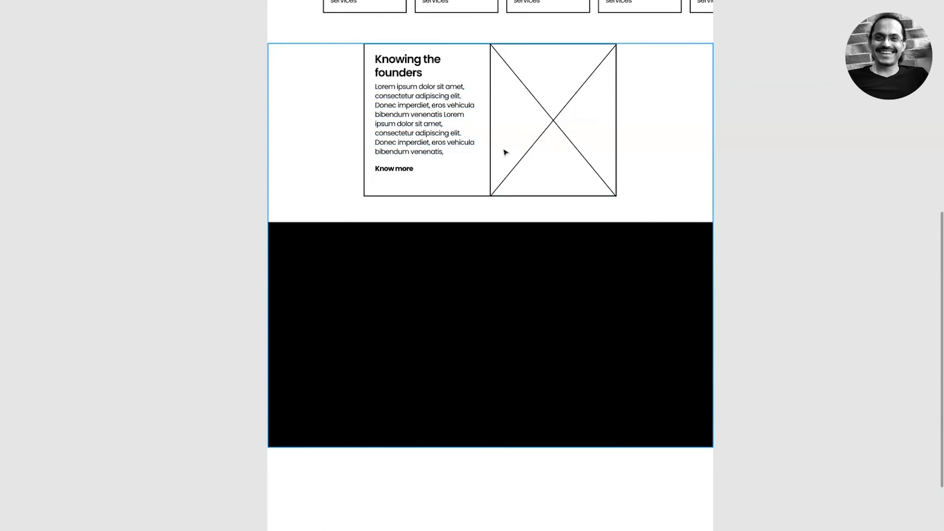
scroll(506, 151, up, 5)
drag(517, 27, 485, 477)
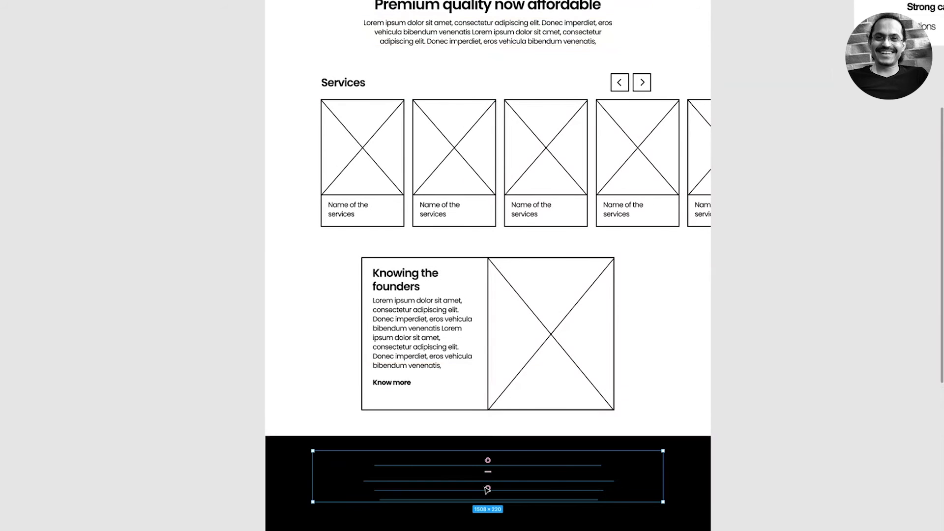
- Show the interface panels and set the fill of the copied heading and paragraph to white (FFFFFF)
key(ctrl+backslash)
click(846, 375)
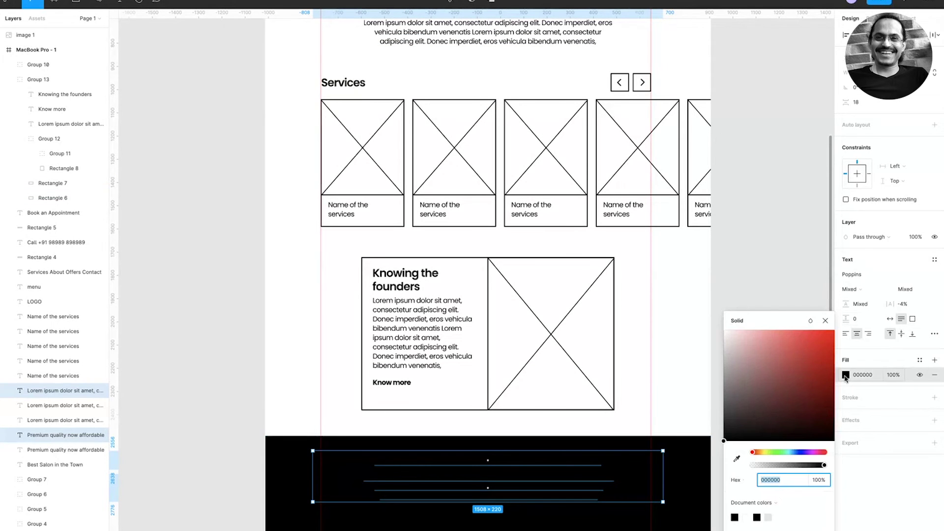
drag(752, 354, 725, 326)
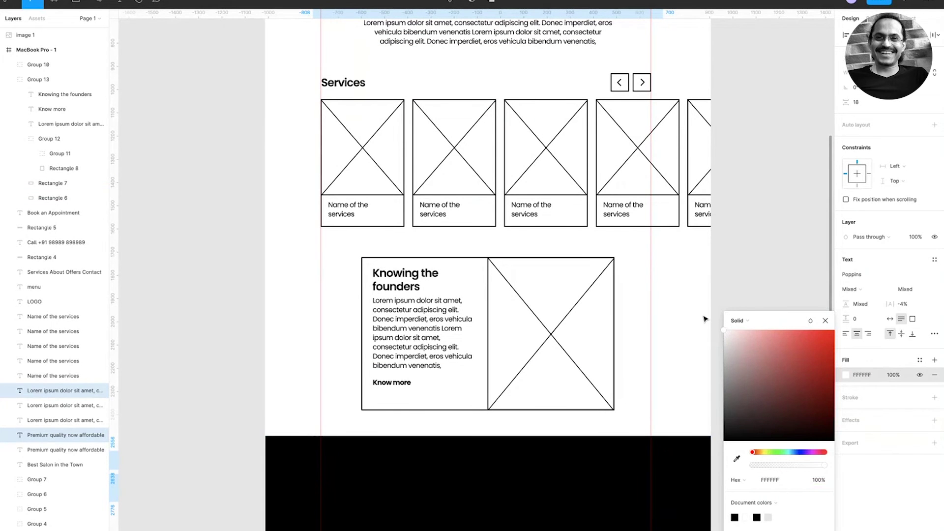
click(754, 272)
- Bring the black box to the front of the page, with its white heading and paragraph stacked above it
scroll(531, 457, down, 3)
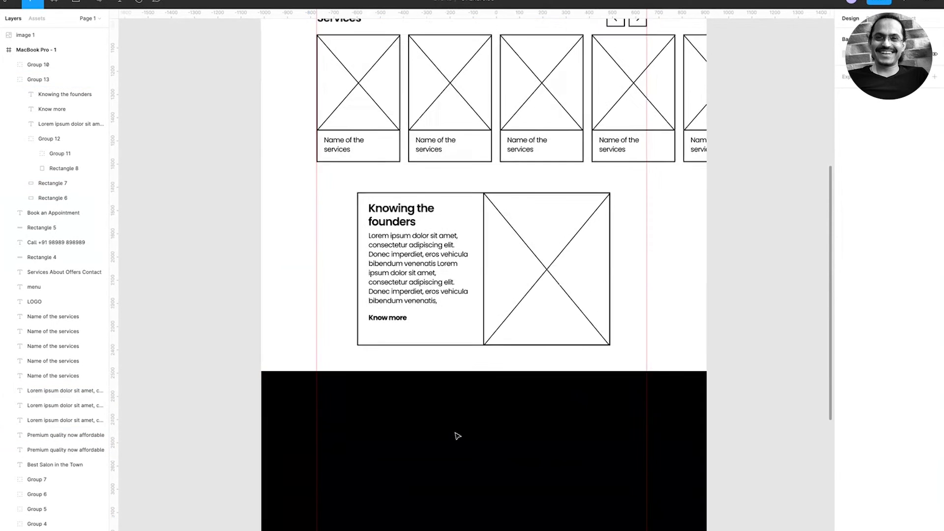
drag(627, 349, 349, 528)
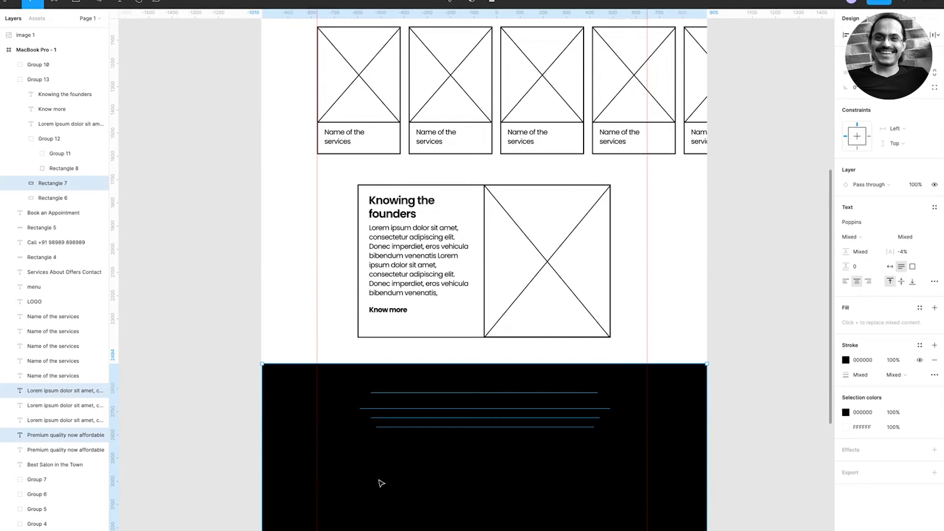
key(ctrl+shift+bracketright)
shift+click(358, 458)
key(ctrl+shift+bracketright)
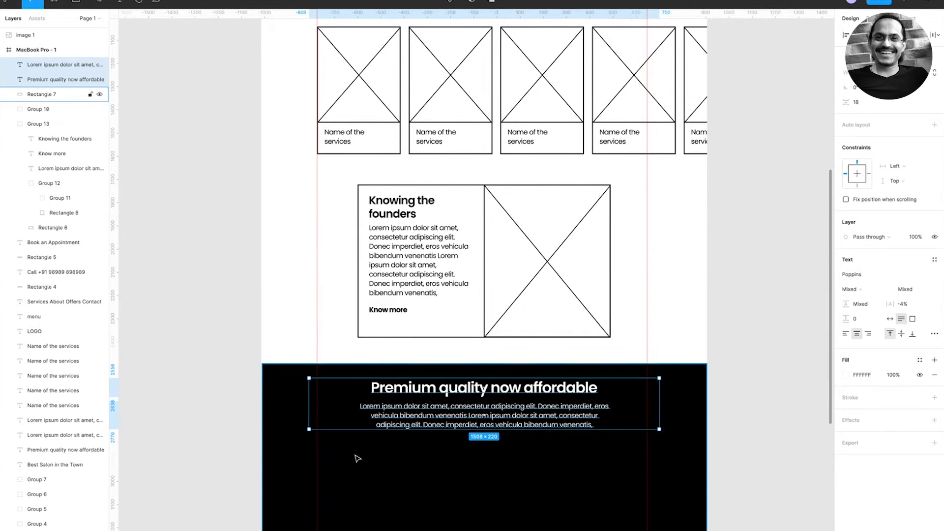
- Hide the interface panels and change the black section's heading to "Locations"
key(ctrl+backslash)
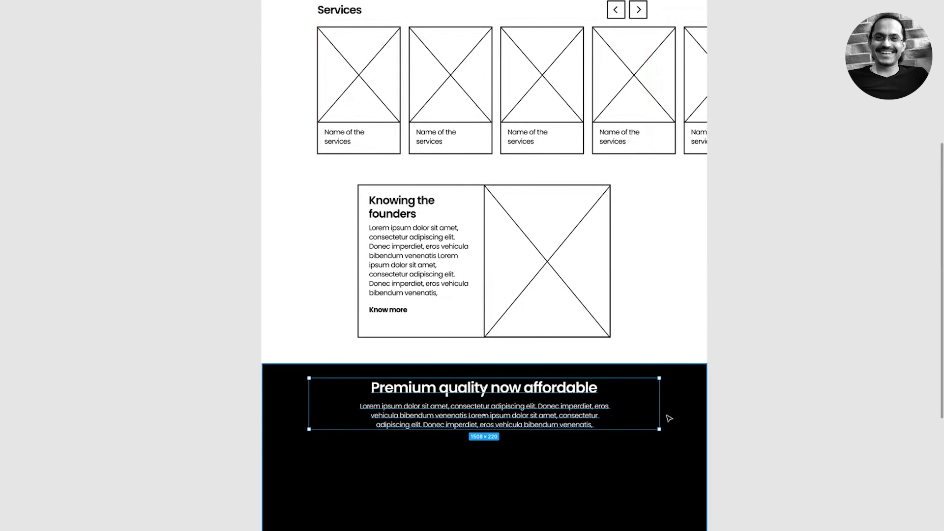
click(761, 406)
scroll(760, 407, down, 2)
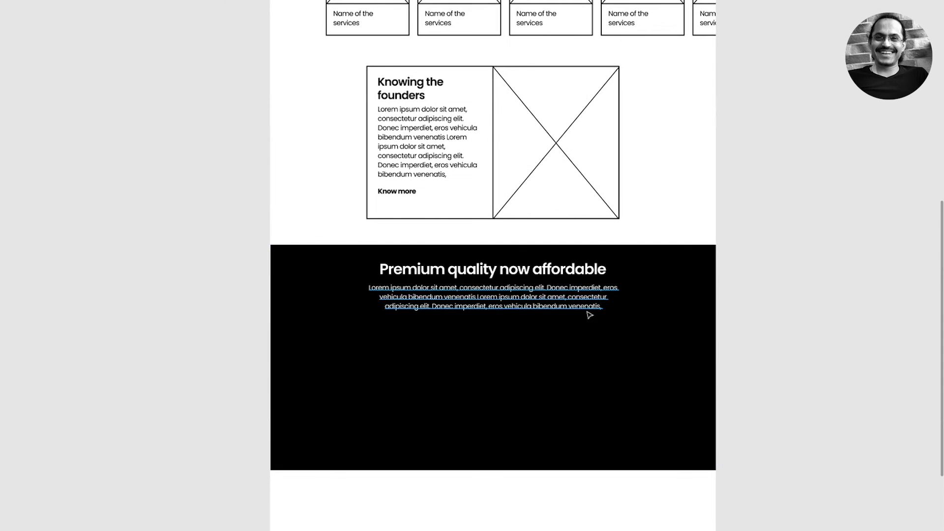
key(ctrl+z)
scroll(589, 315, up, 10)
scroll(589, 315, down, 1)
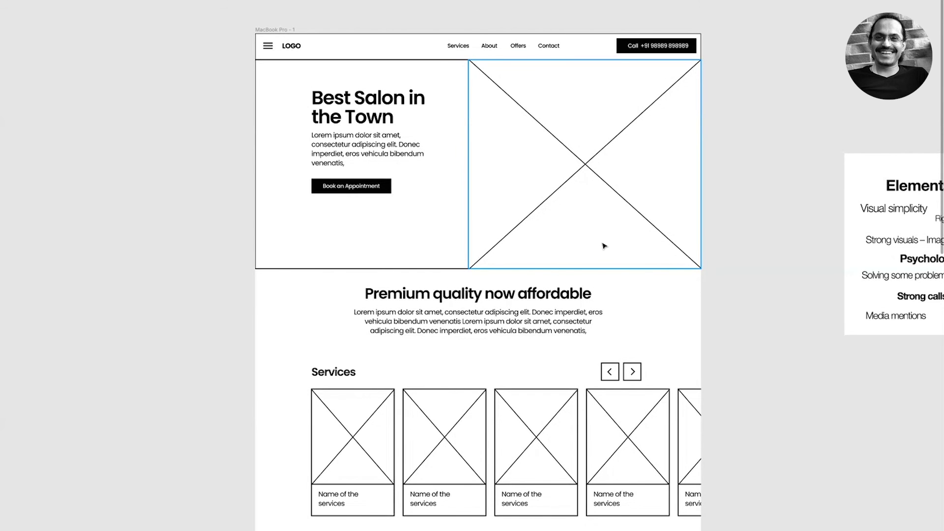
scroll(605, 246, down, 12)
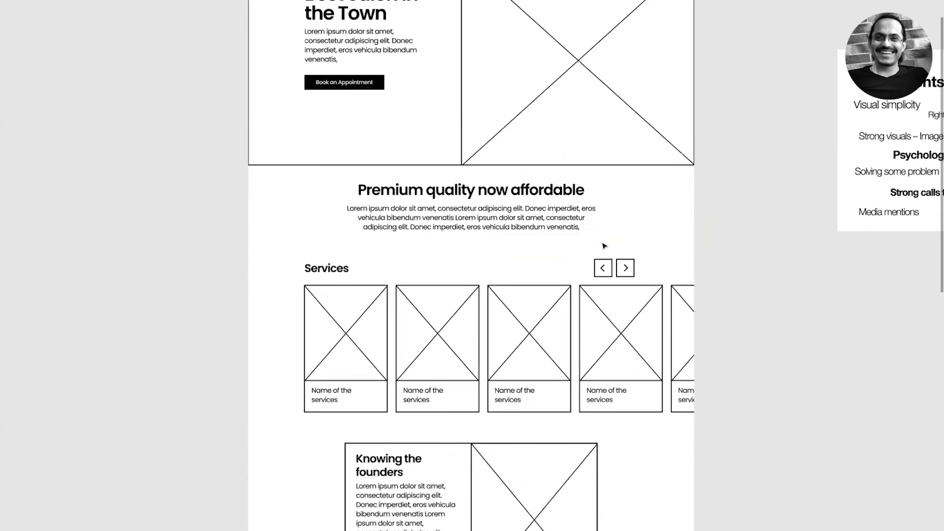
click(539, 268)
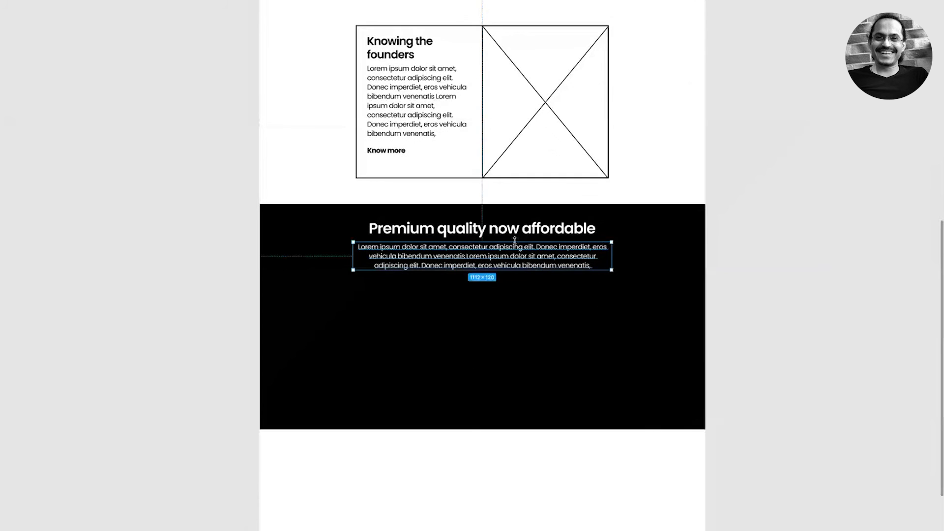
double_click(513, 231)
text(Locations)
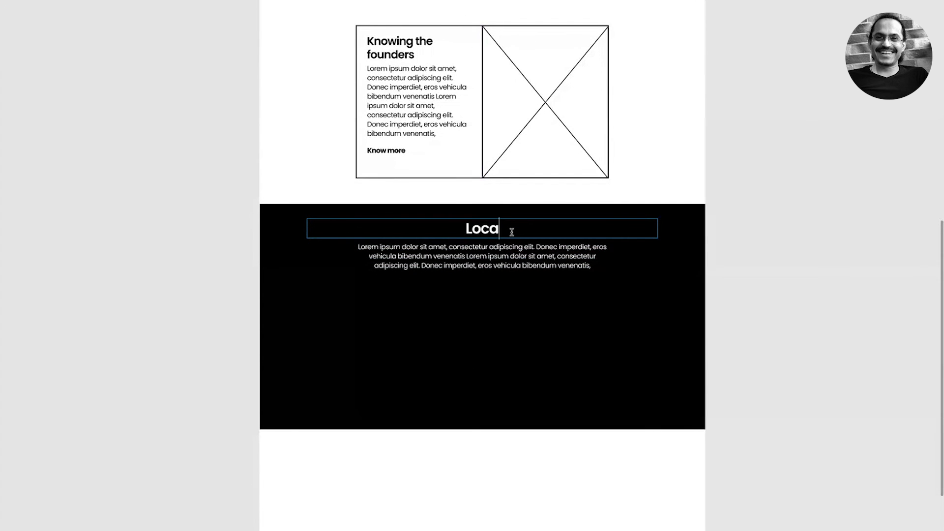
- Shorten the paragraph under the Locations heading to two lines, ending at "Lorem ipsum dolor sit ame"
click(513, 252)
double_click(514, 252)
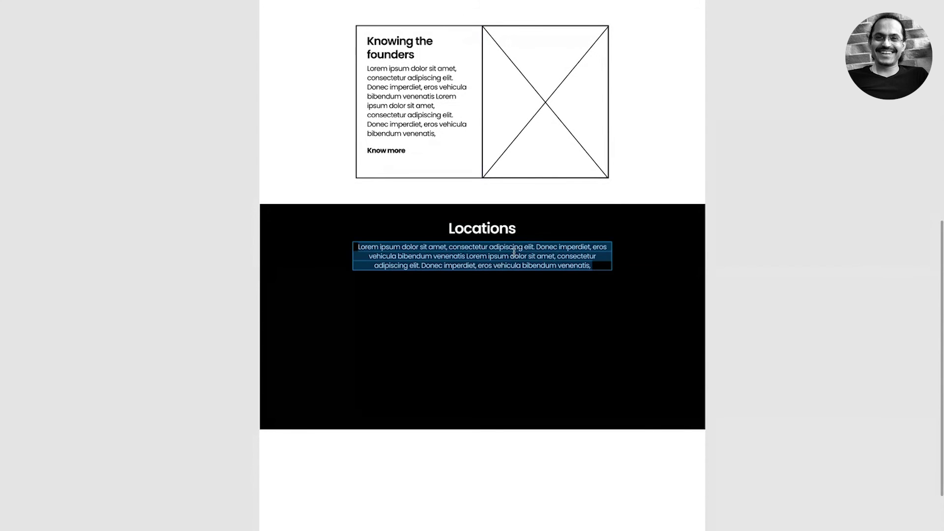
click(514, 251)
drag(554, 256, 600, 285)
key(BackSpace)
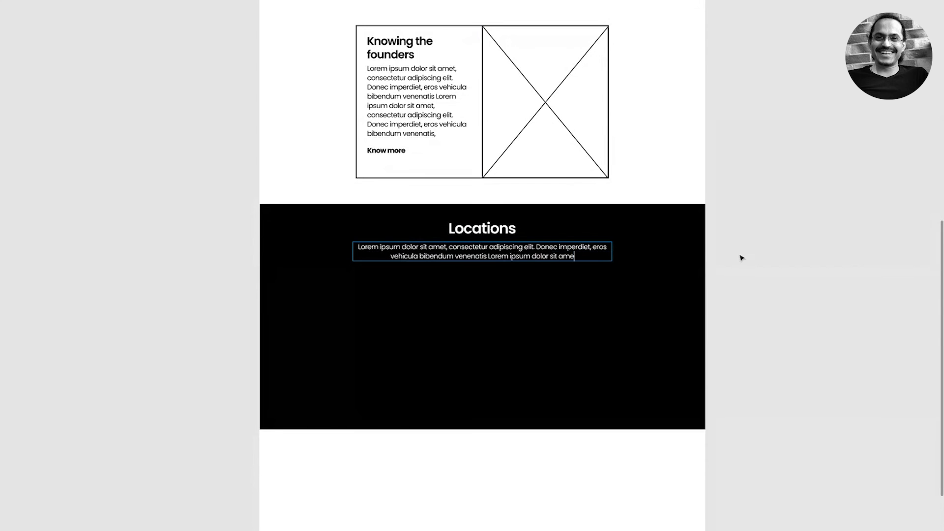
key(Escape)
- Copy the first three service cards into the black section, centred below the Locations paragraph
click(379, 173)
scroll(313, 157, up, 3)
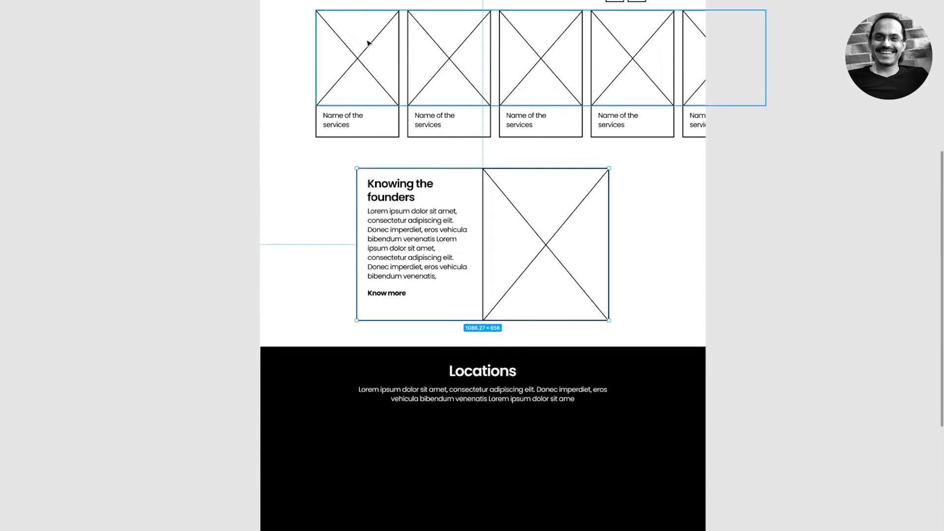
drag(298, 12, 582, 143)
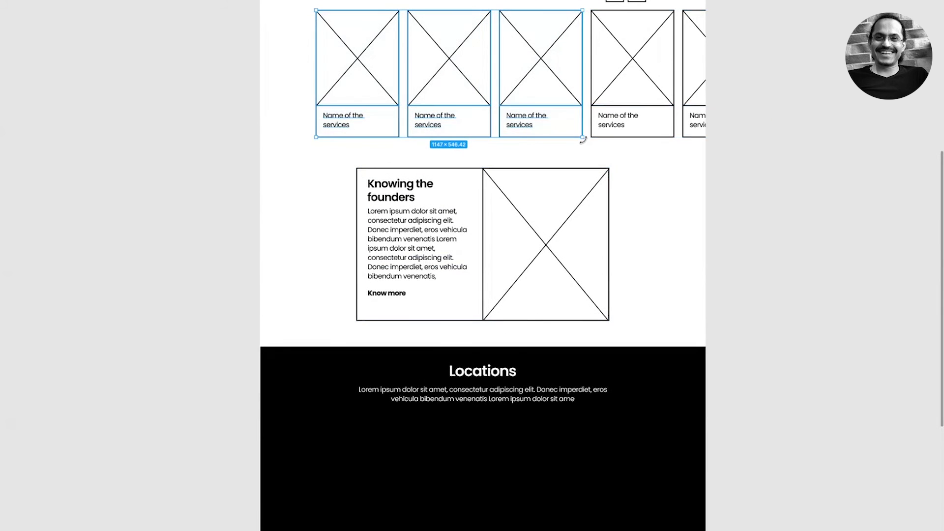
scroll(601, 235, down, 5)
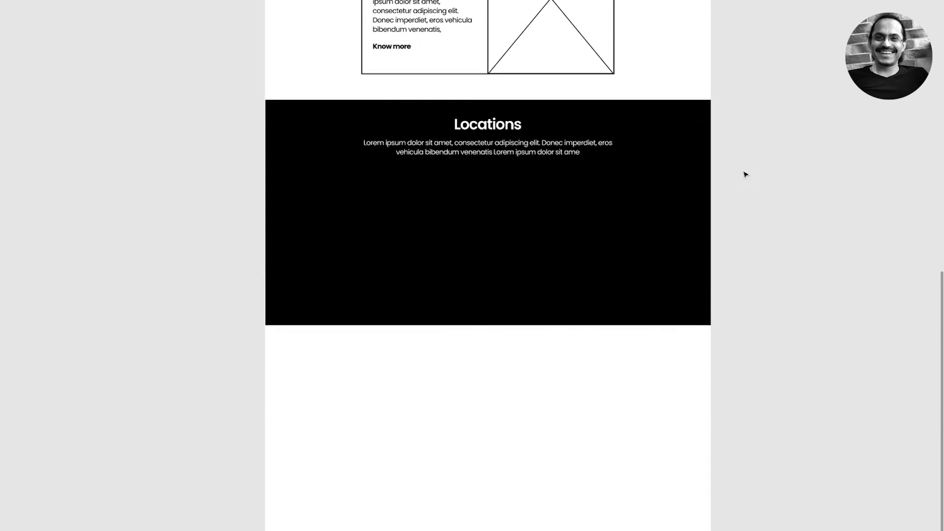
key(ctrl+v)
drag(474, 222, 493, 184)
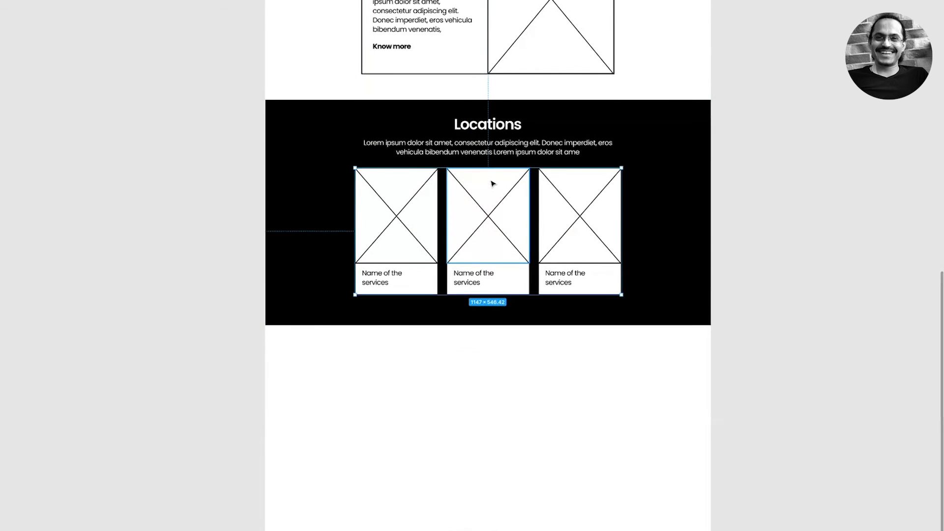
- Show the interface panels and change the first location card's label to "Location one"
key(ctrl+backslash)
click(779, 95)
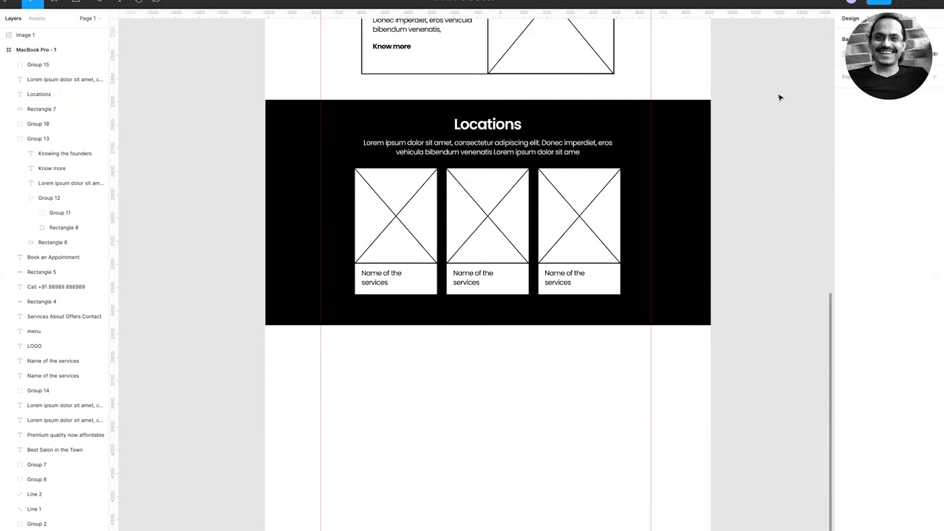
click(554, 276)
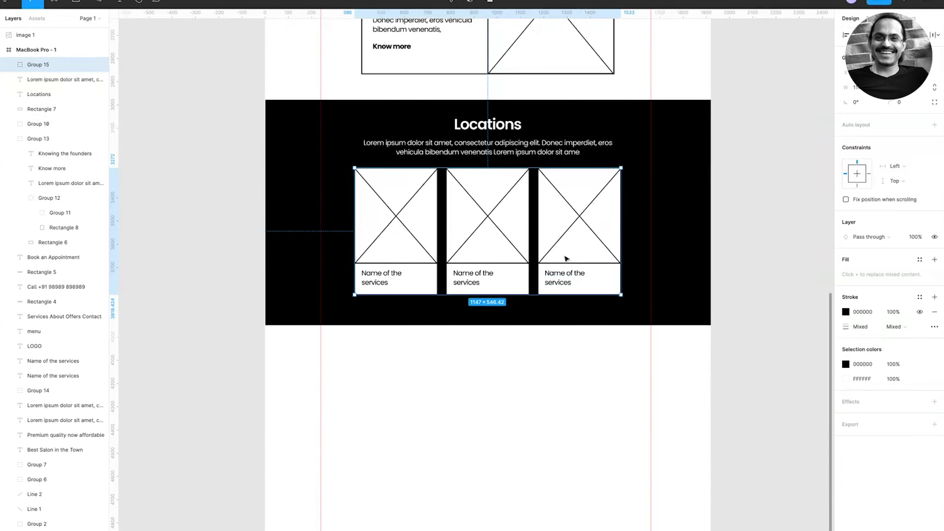
click(708, 161)
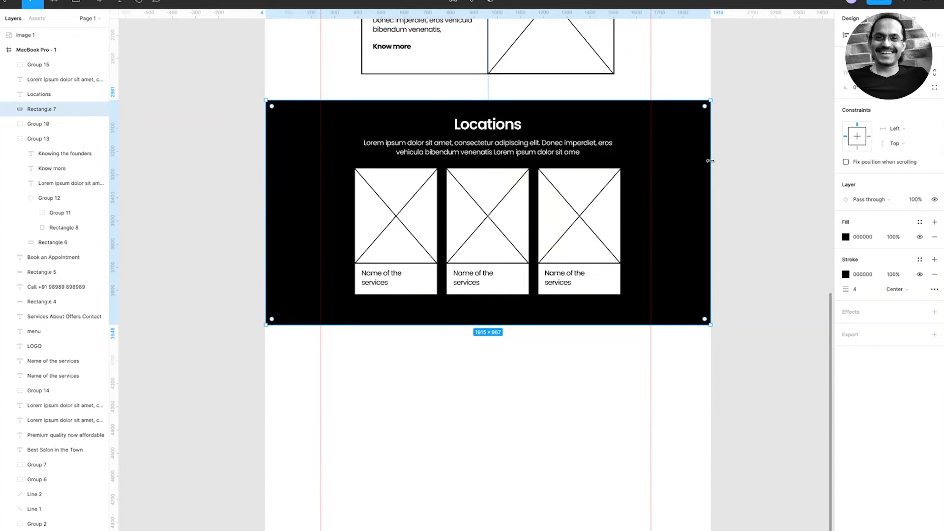
click(611, 373)
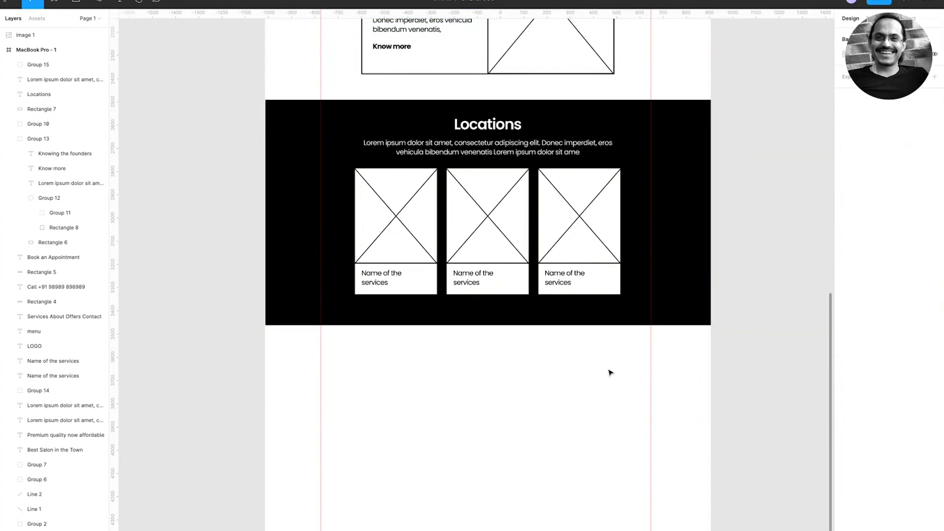
double_click(376, 276)
text(Location)
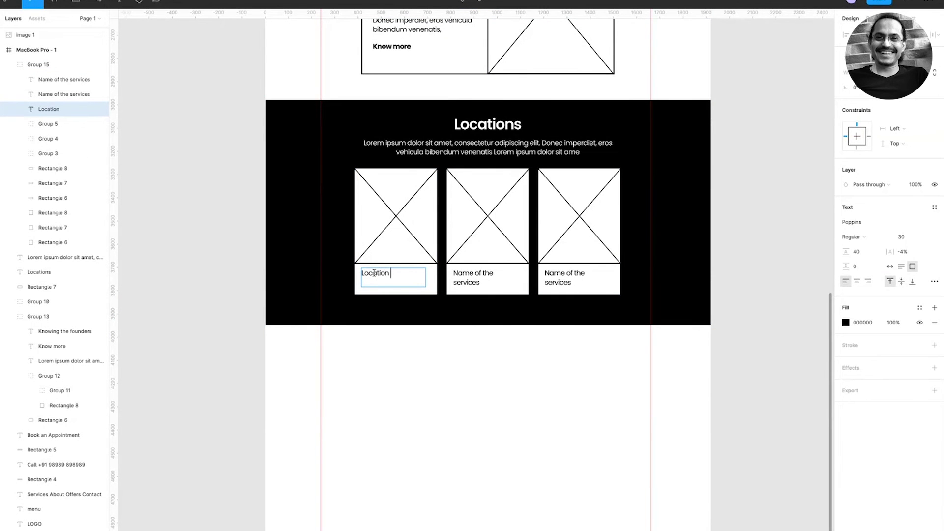
text( one)
- Copy the first card's label text into the second card and change it to "Location two"
key(ctrl+a)
key(ctrl+c)
click(468, 276)
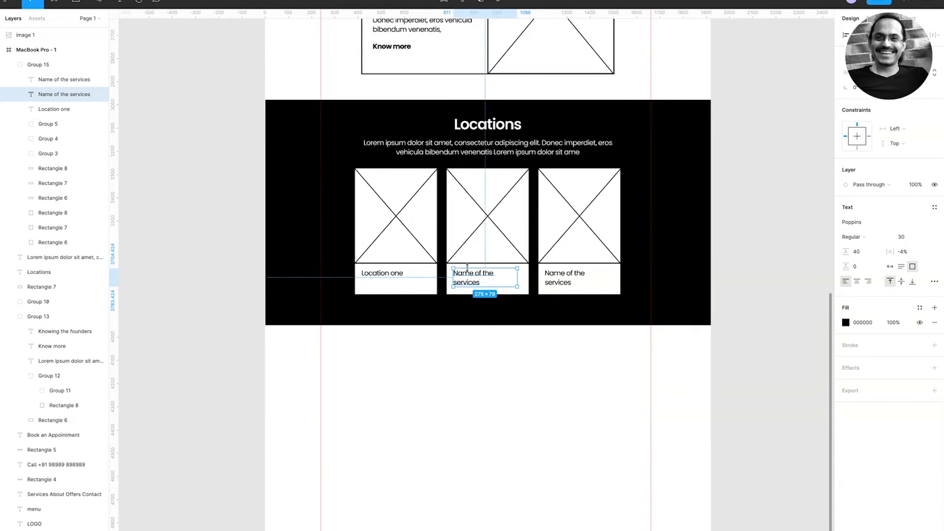
double_click(468, 278)
key(ctrl+v)
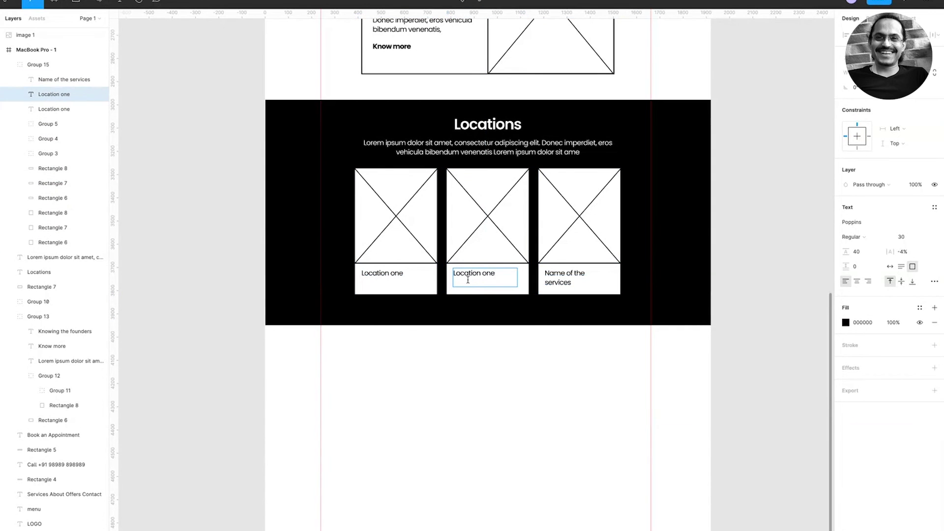
key(BackSpace)
key(BackSpace)
key(BackSpace)
text(two)
- Copy the second card's label text into the third card and change it to "Location three"
key(ctrl+a)
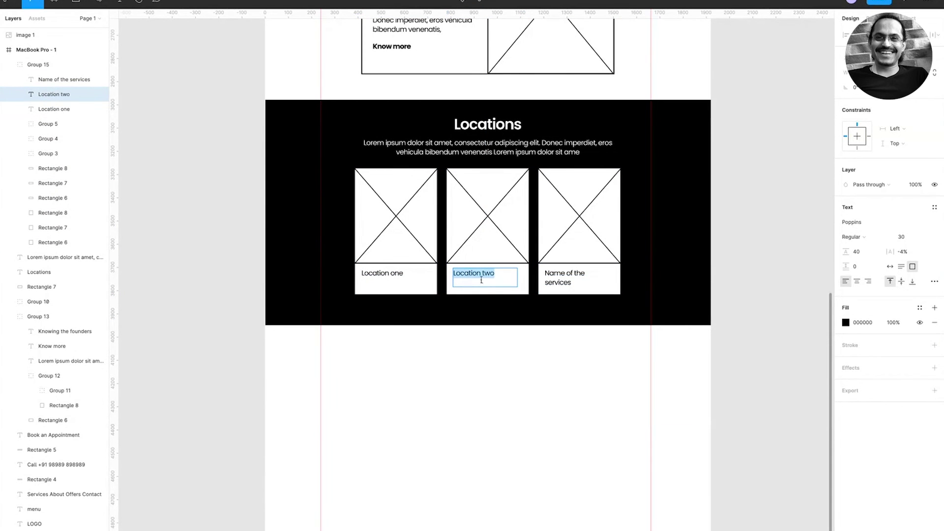
key(ctrl+c)
double_click(555, 274)
key(ctrl+v)
key(BackSpace)
key(BackSpace)
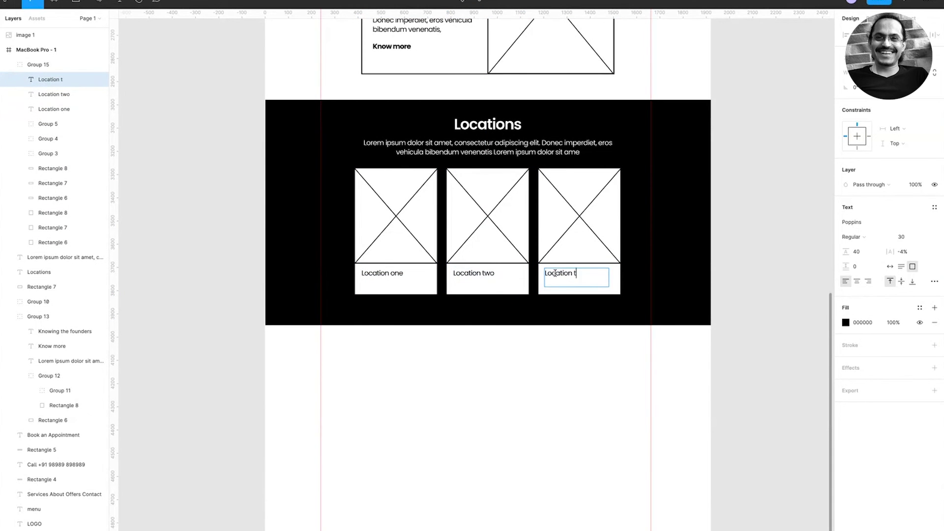
text(hree)
key(Escape)
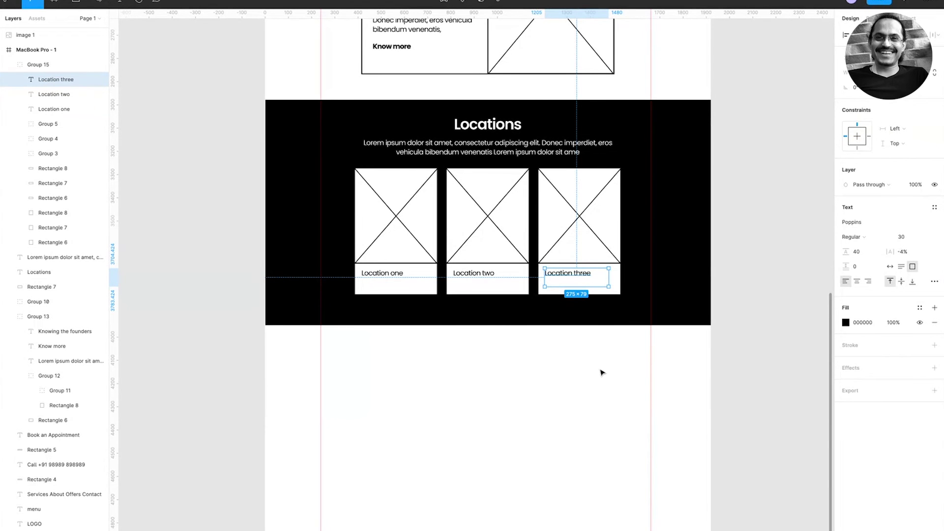
scroll(602, 372, up, 5)
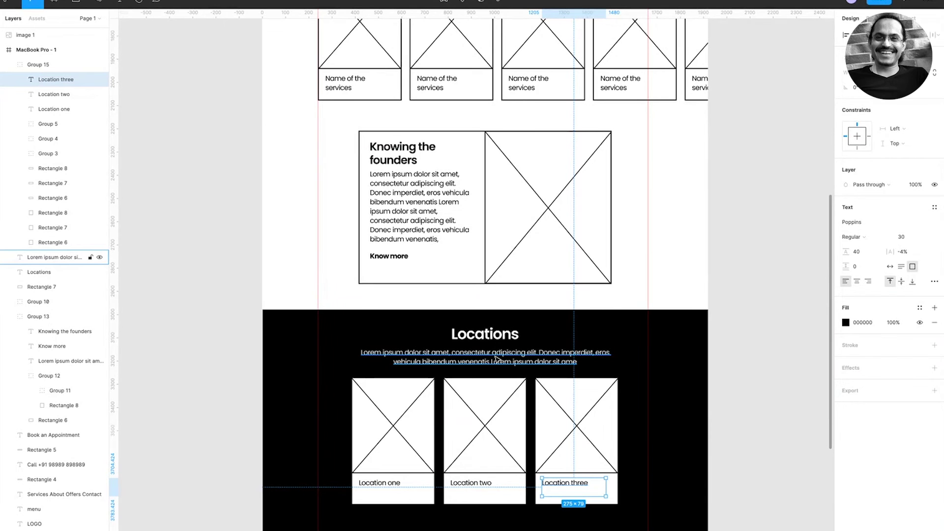
scroll(497, 358, down, 5)
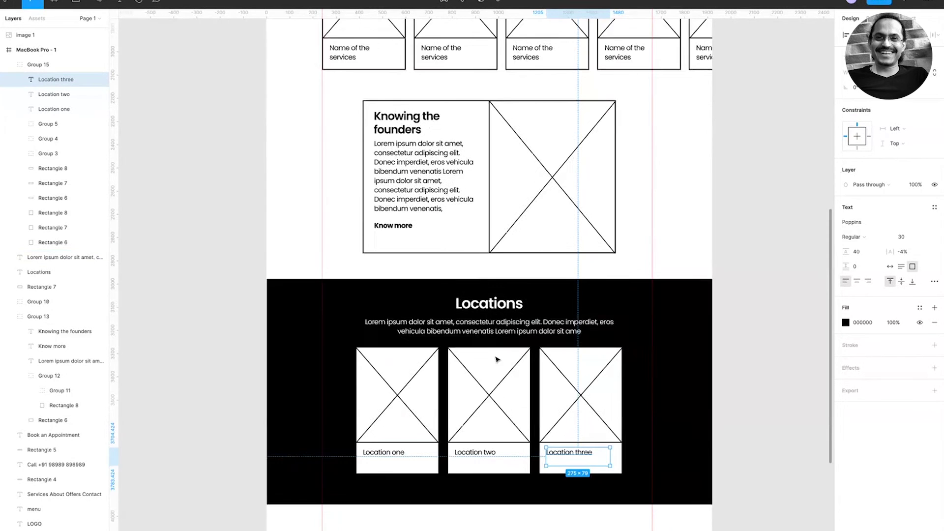
click(424, 356)
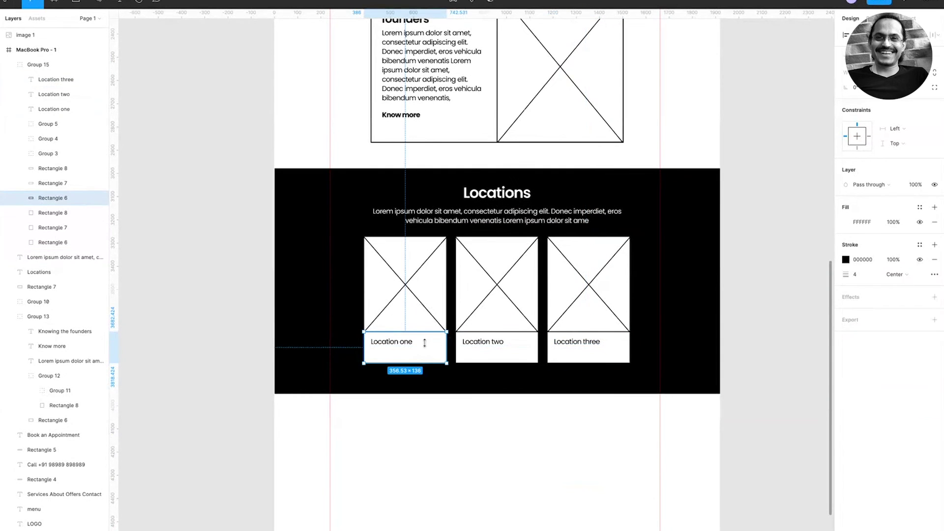
double_click(404, 343)
click(414, 341)
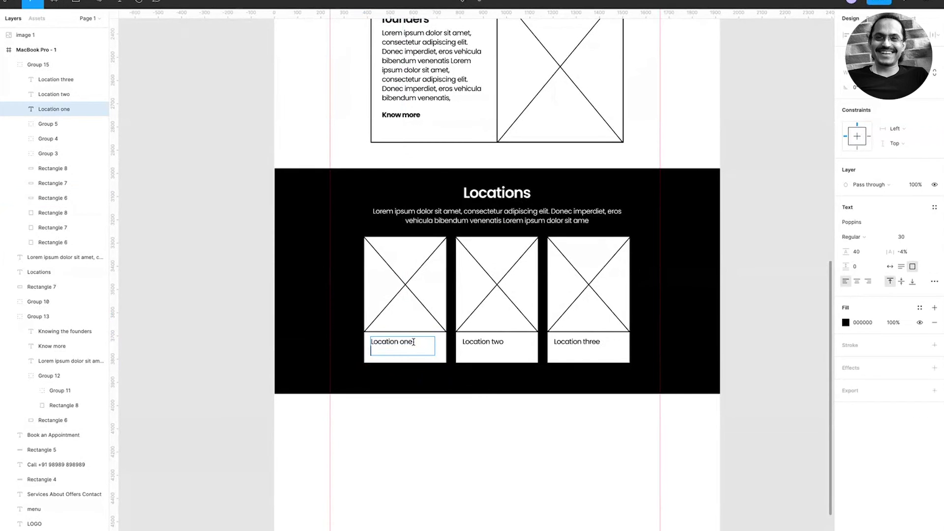
key(Escape)
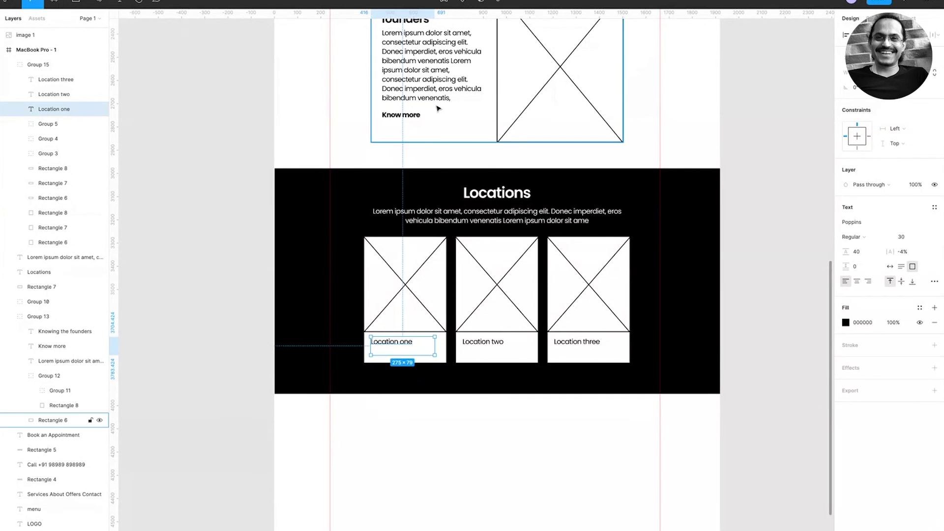
- Copy the founders' "Know more" link beneath the "Location one" label and change its text to "Get Direction"
click(410, 117)
drag(409, 116, 398, 353)
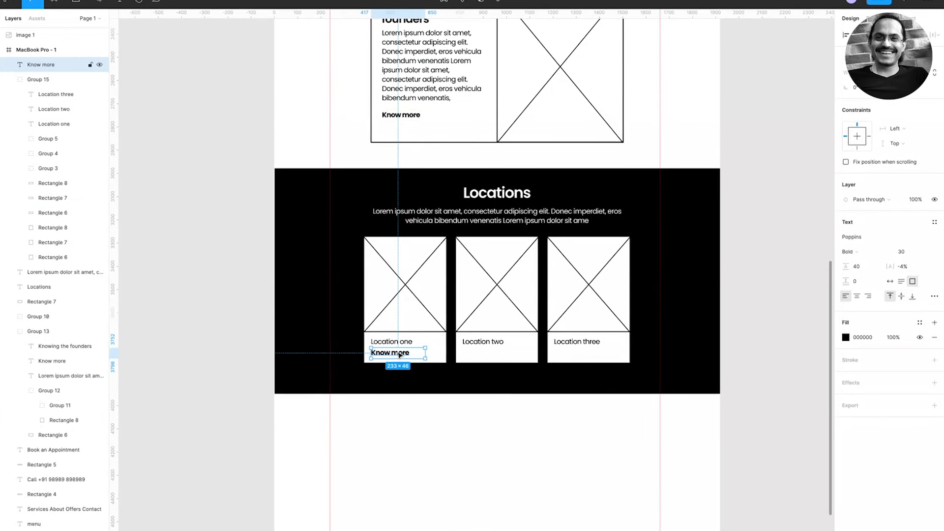
double_click(397, 352)
text(Get Direction)
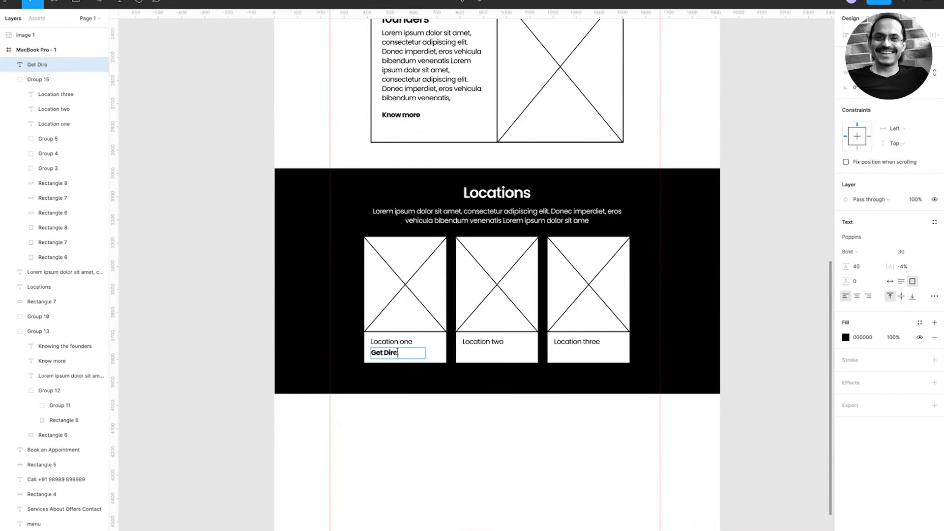
key(ctrl+a)
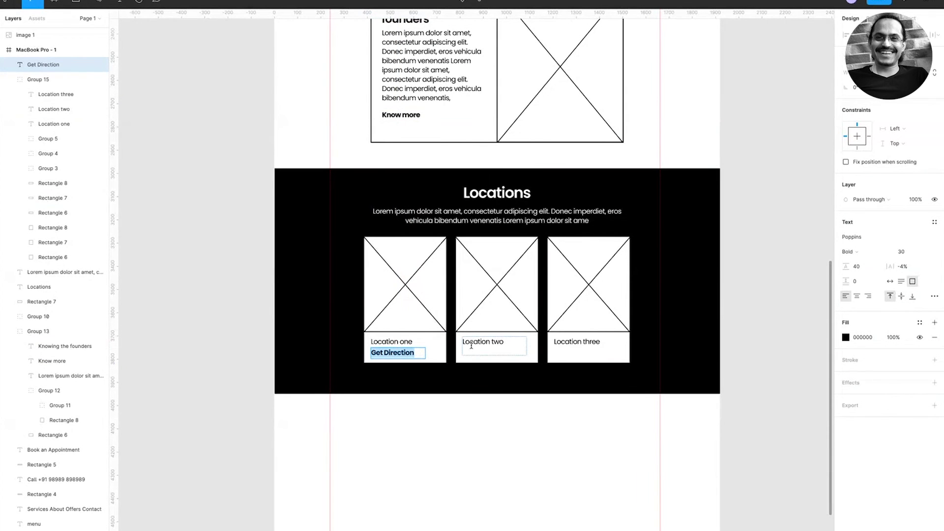
- Duplicate the "Get Direction" link into the second and third location cards and align the third copy with "Location three"
key(Escape)
drag(376, 358, 472, 358)
key(ctrl+d)
key(Left)
key(Left)
key(Left)
key(Left)
key(Left)
key(Left)
key(Left)
key(Left)
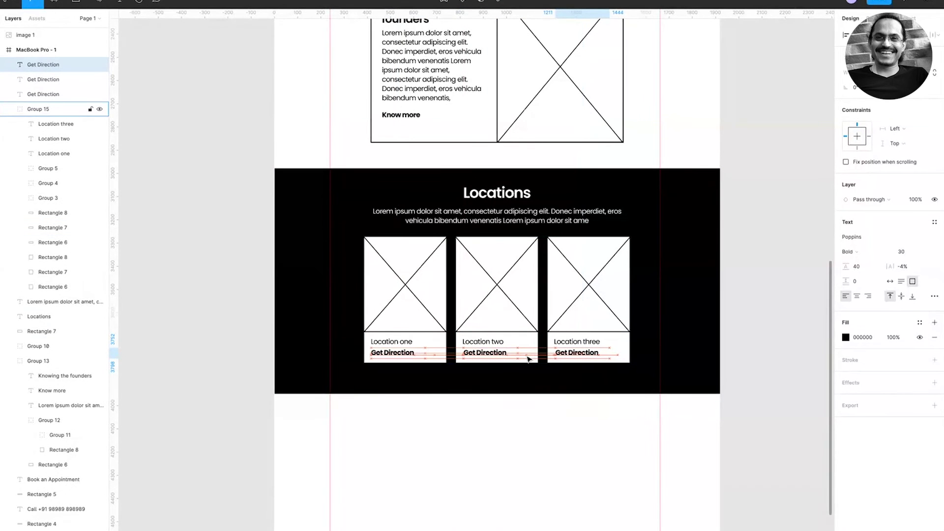
- Nudge the second card's "Get Direction" link left to align with the "Location two" label
click(483, 350)
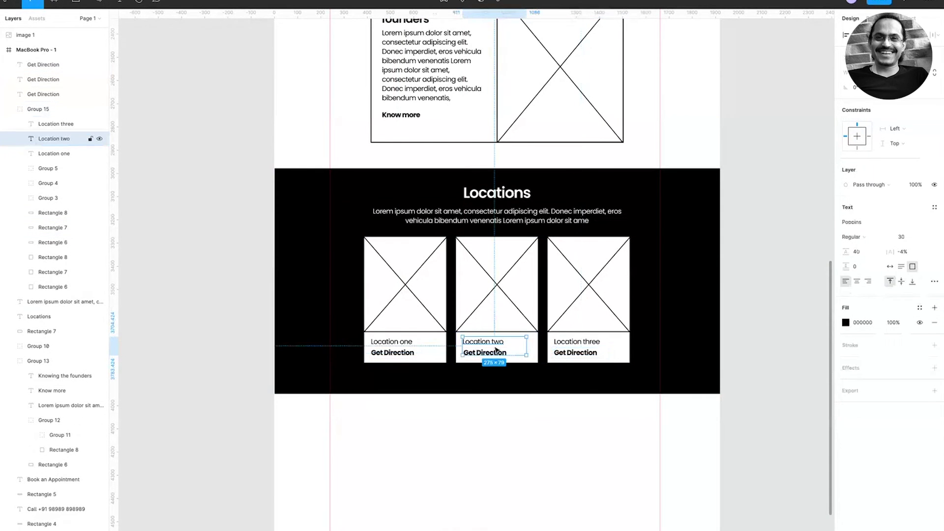
click(484, 352)
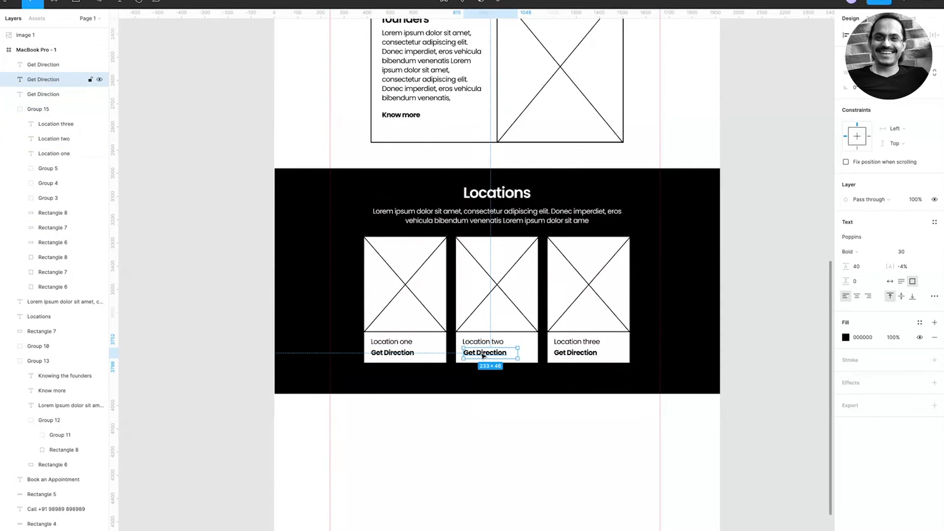
key(Left)
key(Left)
key(Left)
key(Left)
key(Left)
key(Left)
- Hide the interface panels and extend the MacBook Pro - 1 frame downward to make room for more sections
scroll(558, 311, down, 5)
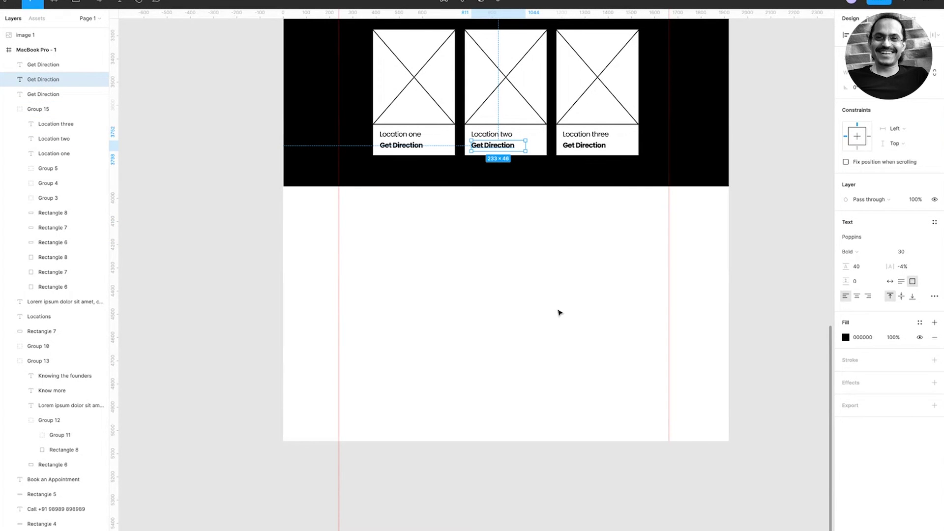
scroll(559, 313, down, 5)
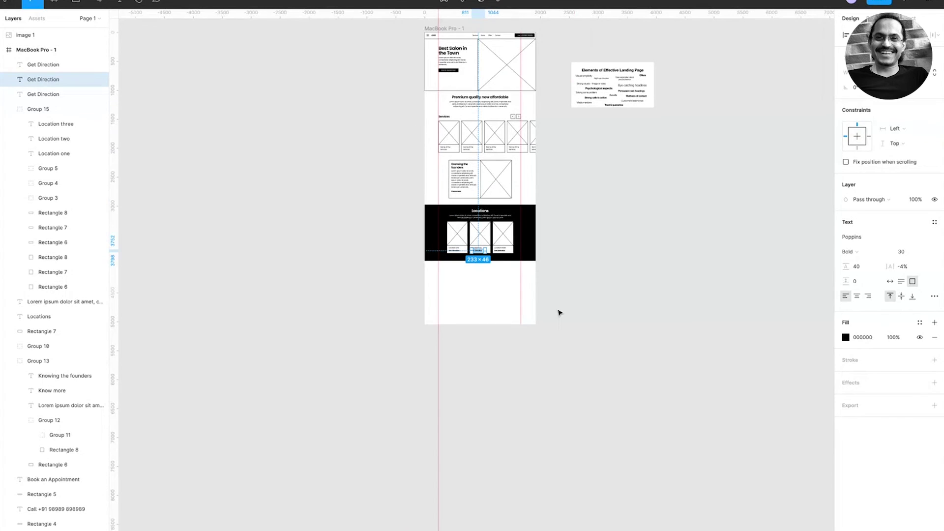
key(ctrl+backslash)
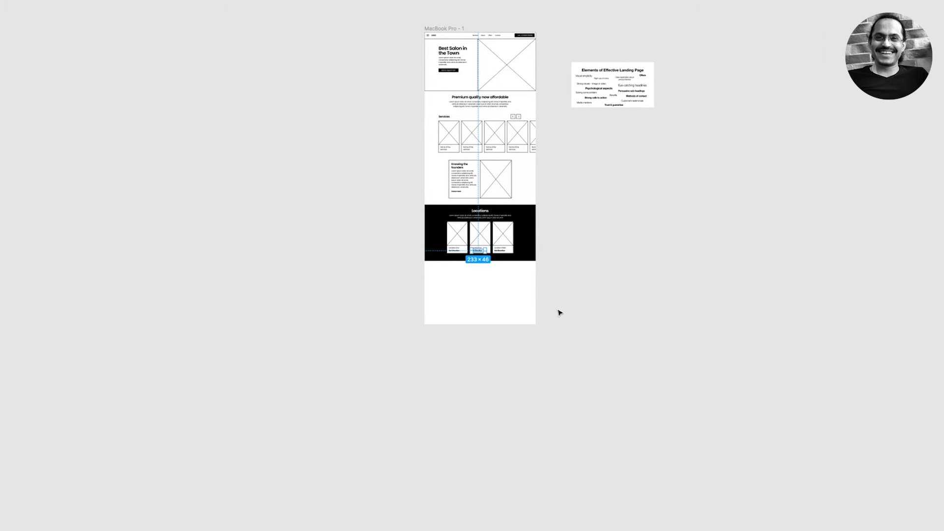
key(Escape)
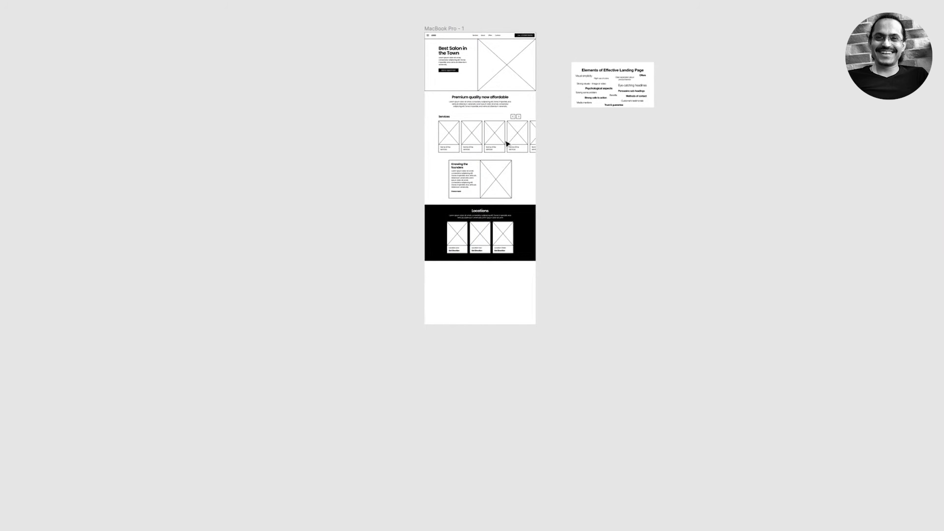
key(ctrl+z)
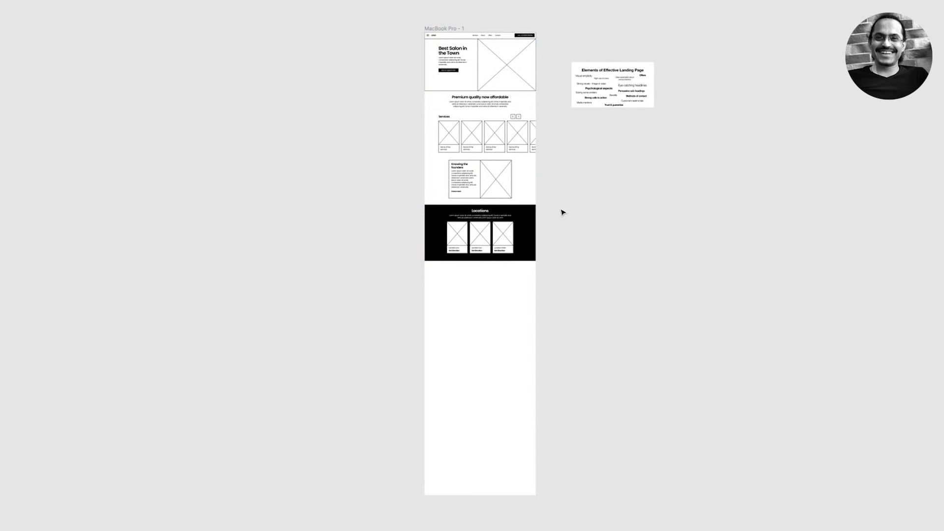
- Examine the page sections from the "Premium quality now affordable" intro through the founders block to the Locations cards
ctrl+scroll(563, 213, up, 5)
scroll(510, 175, up, 2)
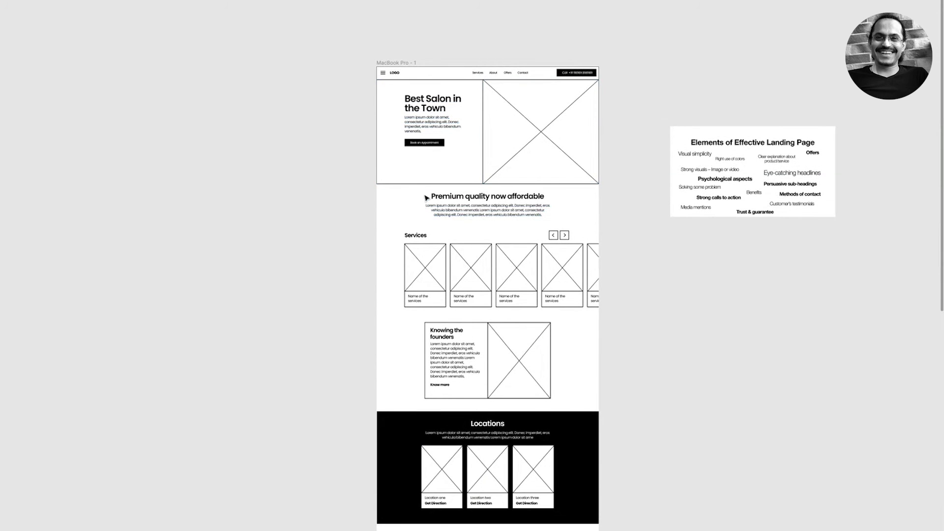
drag(417, 193, 558, 220)
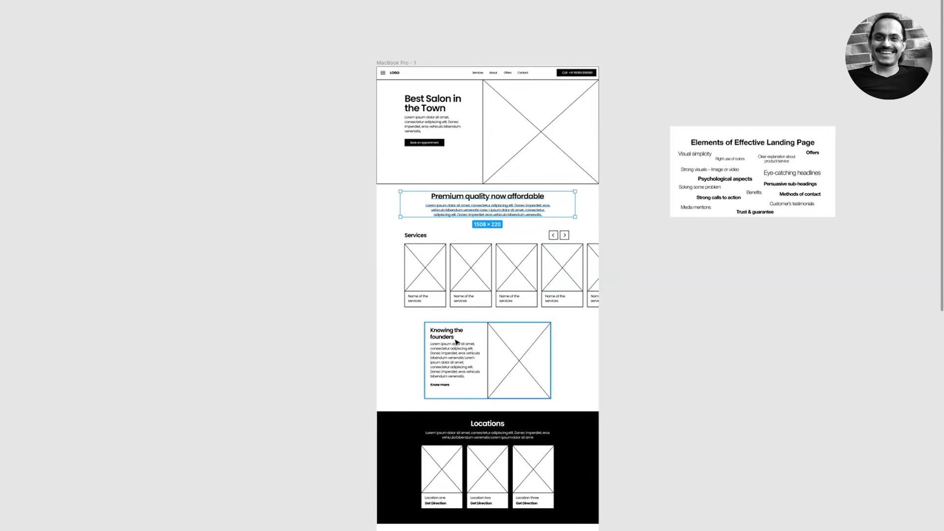
drag(412, 326, 546, 387)
scroll(462, 278, down, 3)
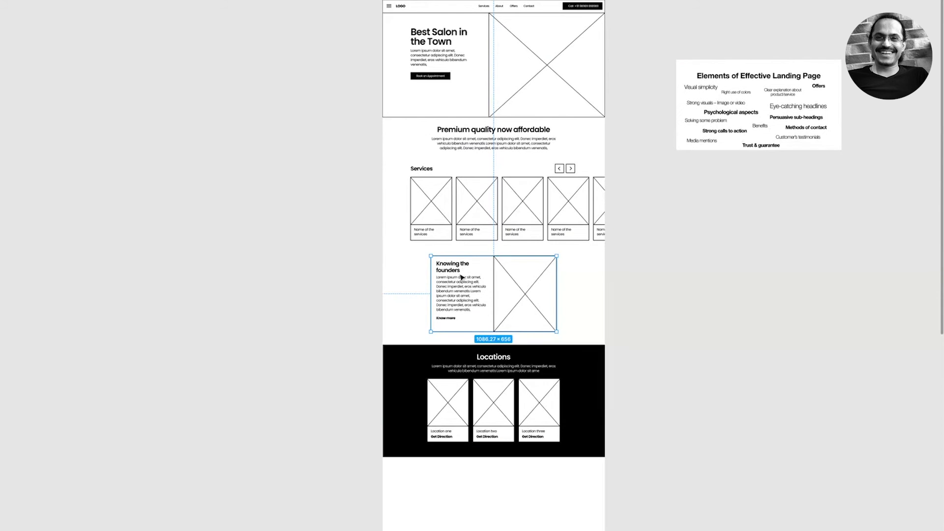
click(422, 298)
double_click(461, 397)
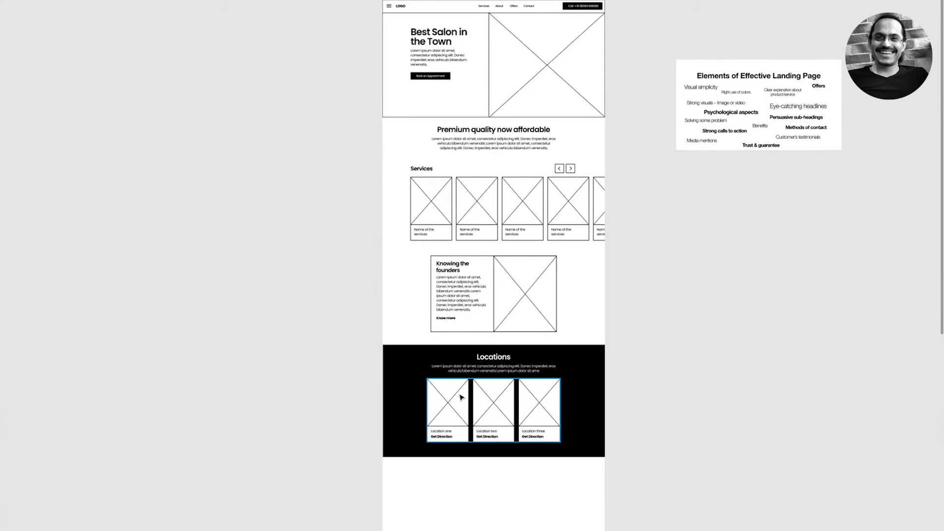
scroll(462, 398, down, 2)
click(454, 416)
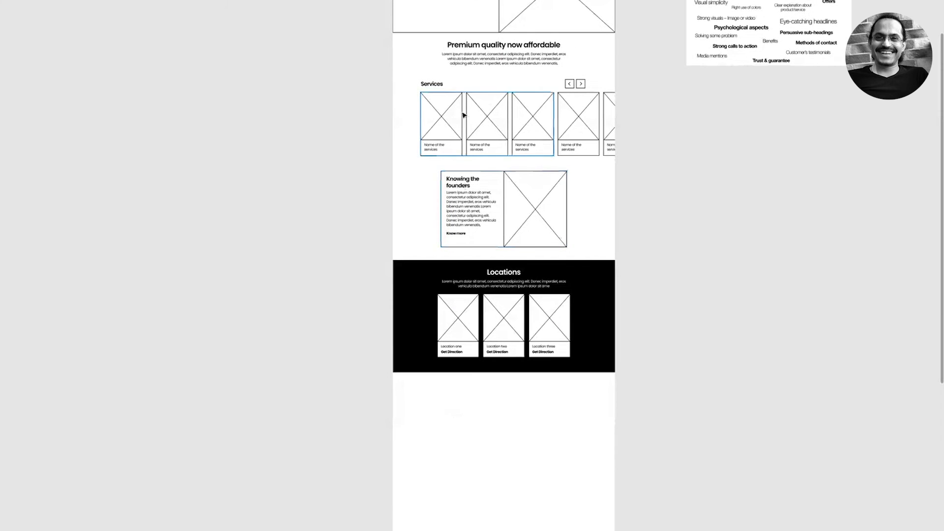
- Duplicate the whole Services section, including its heading, arrows and cards, into the empty area below Locations
click(432, 82)
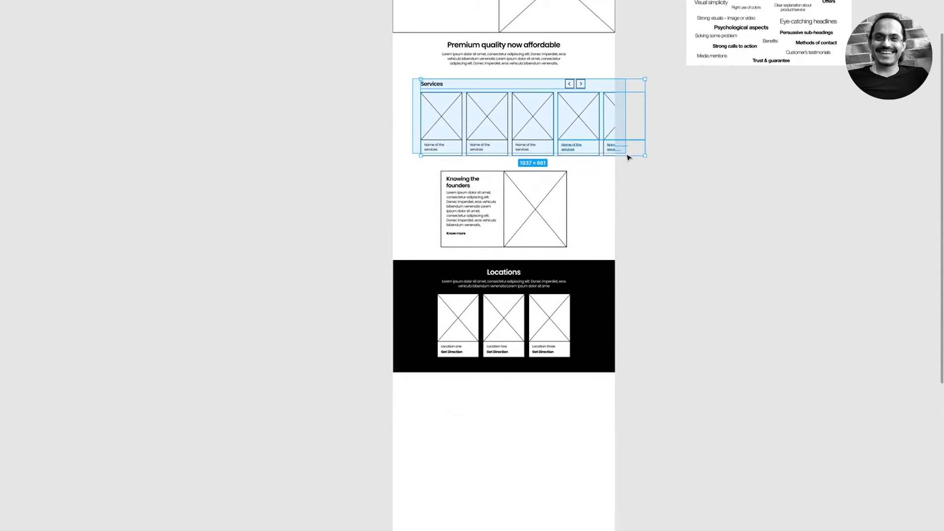
key(alt)
drag(613, 131, 608, 453)
click(672, 356)
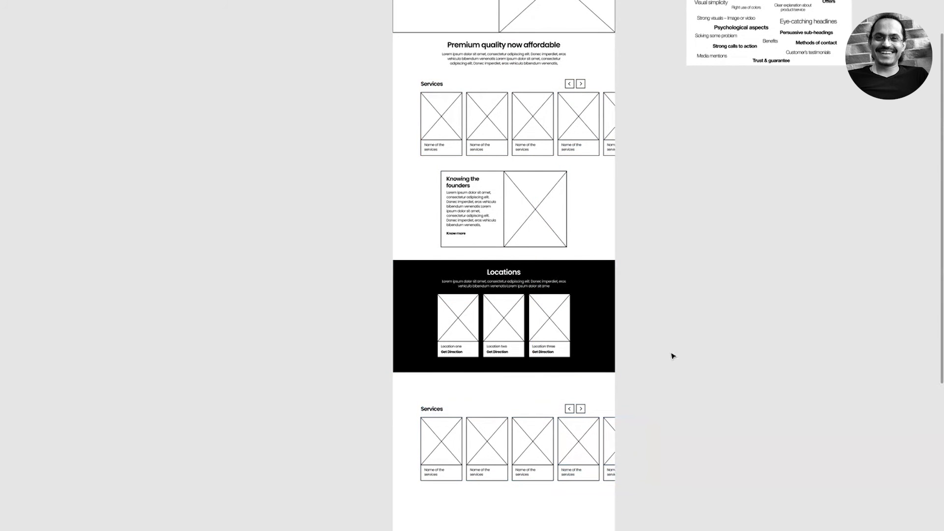
- Move the copied Services section up so it sits a small gap below the black Locations section
drag(364, 347, 628, 474)
scroll(541, 442, up, 3)
click(249, 238)
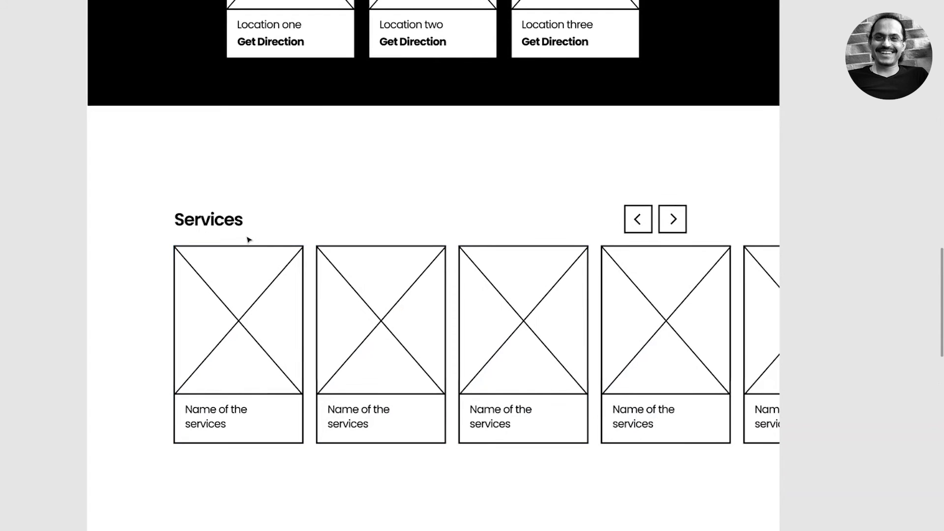
drag(237, 227, 730, 429)
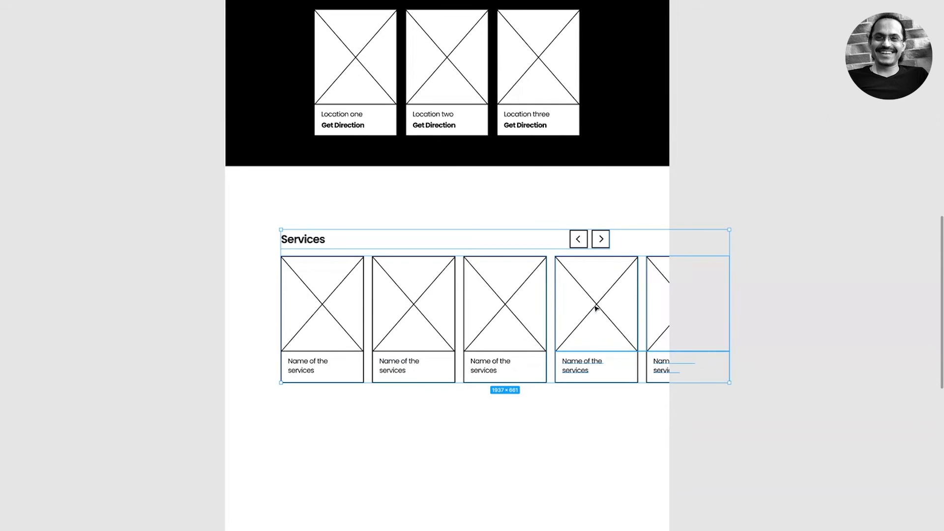
drag(596, 308, 598, 240)
key(shift+Down)
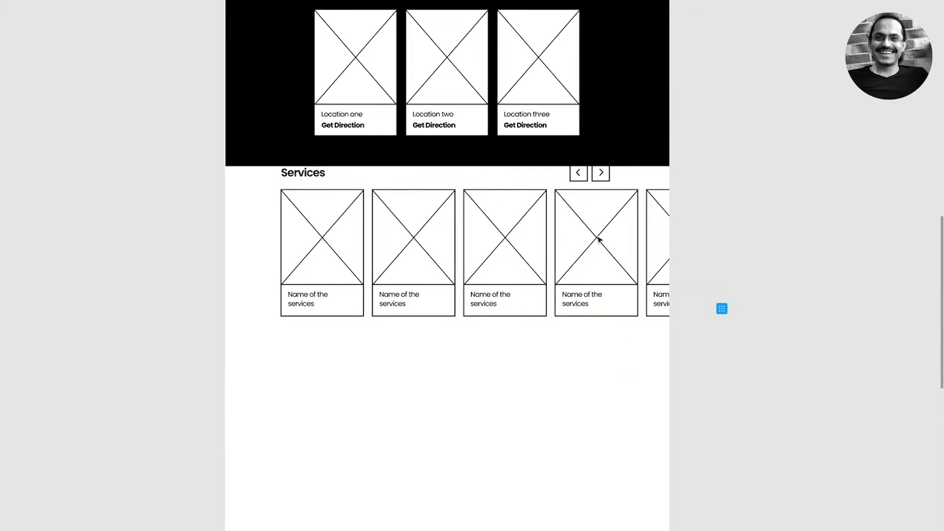
key(shift+Down)
key(shift+Down)
key(shift+Down)
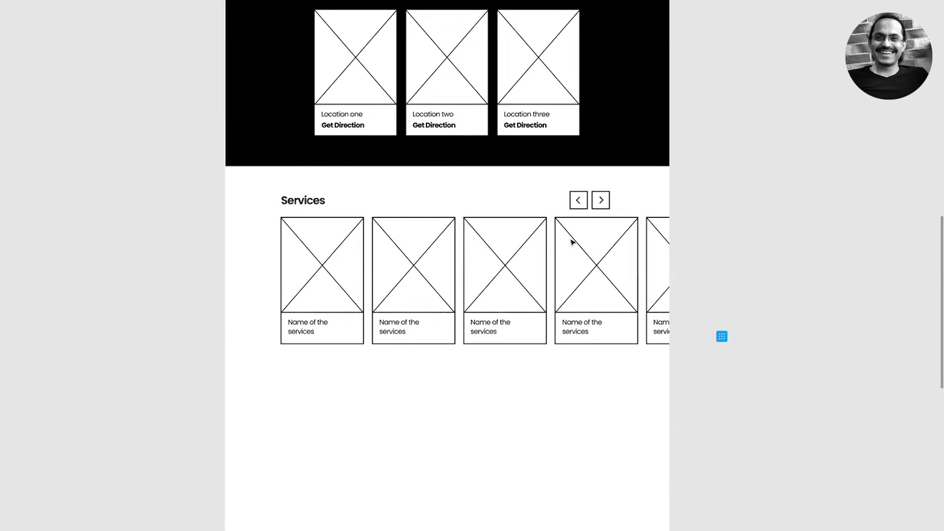
- Change the copied section's heading to "Specialist"
double_click(308, 201)
double_click(308, 202)
text(Te)
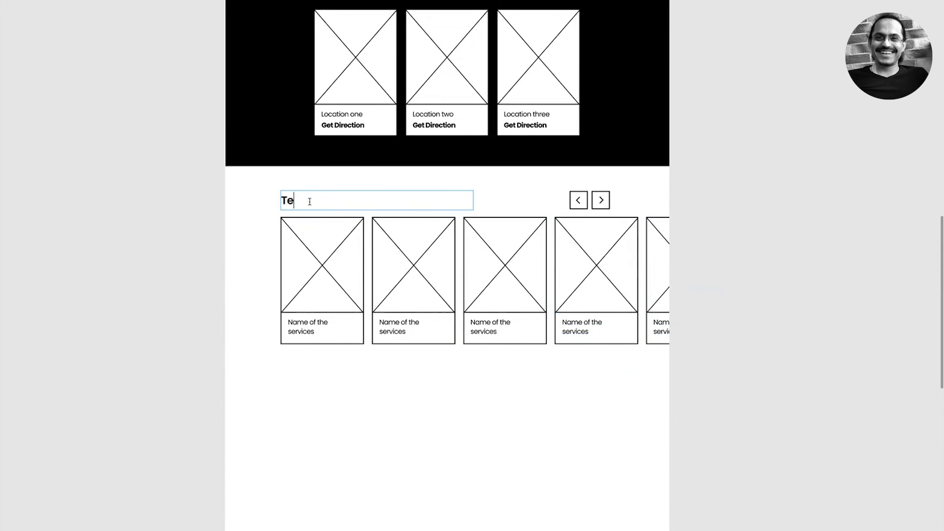
text(amSpecialist Team)
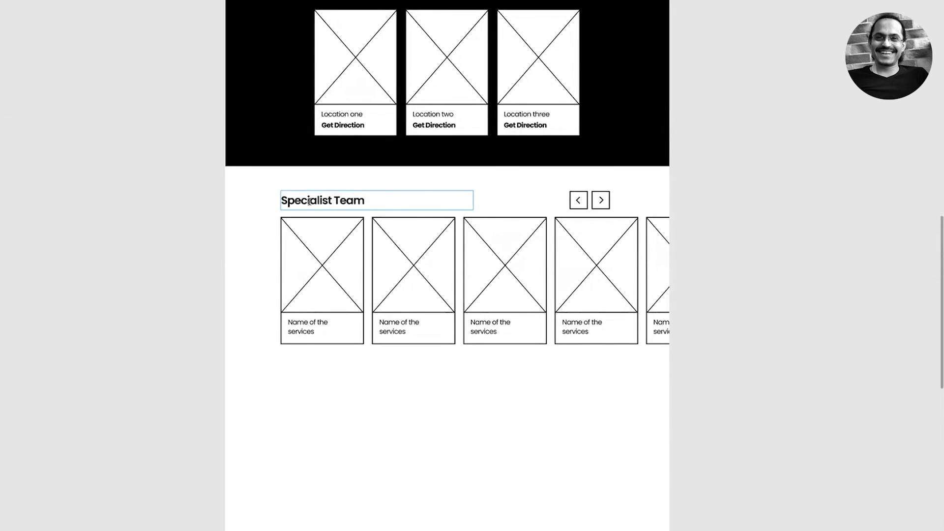
key(shift+End)
key(BackSpace)
click(223, 189)
- Swap the Specialist and Locations sections so Specialist follows the founders block and Locations sits beneath it
key(ctrl+minus)
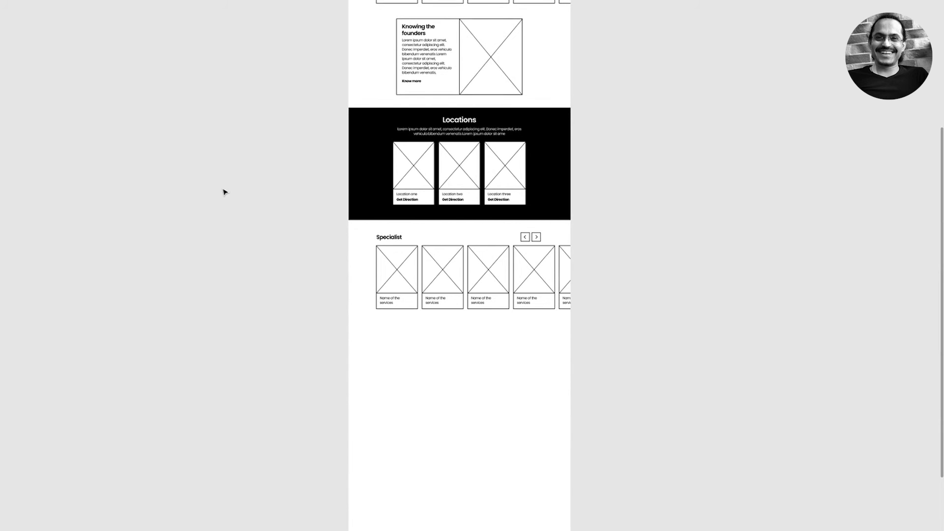
scroll(313, 167, up, 3)
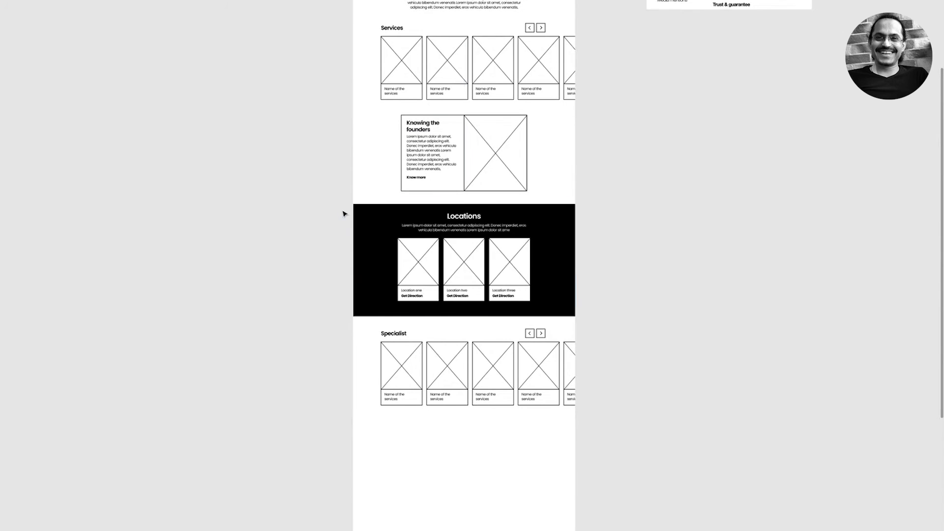
drag(341, 210, 633, 325)
key(Delete)
drag(535, 377, 531, 288)
key(ctrl+v)
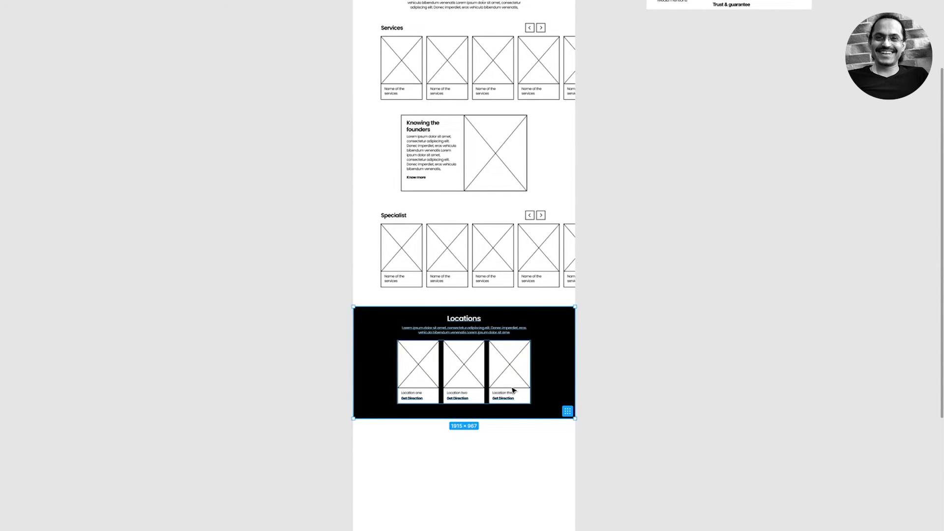
- Examine the section order by selecting the hero and intro, Services, founders and Specialist sections in turn
scroll(513, 390, up, 4)
drag(312, 42, 558, 164)
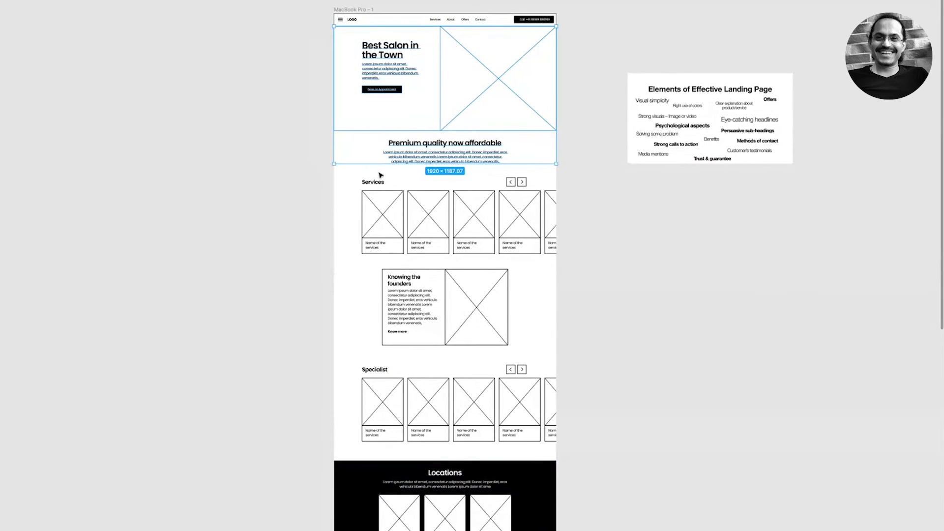
drag(340, 180, 582, 248)
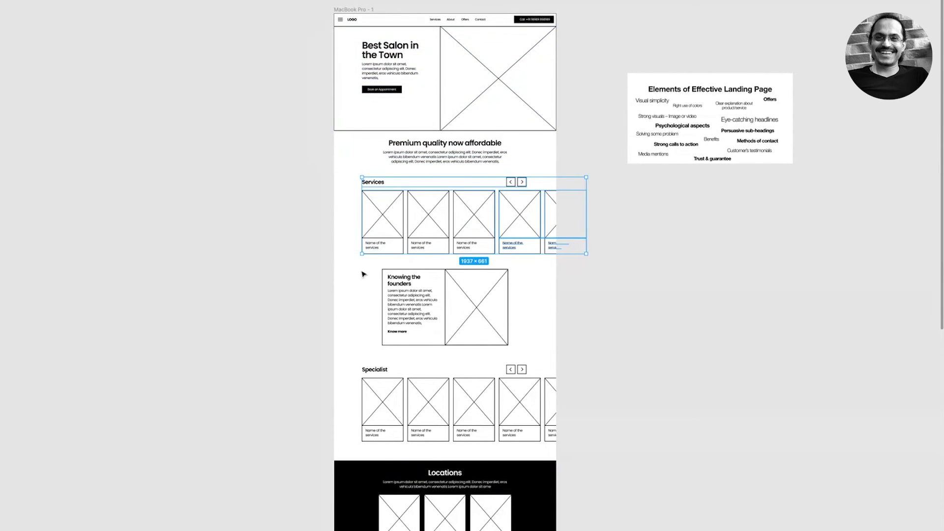
drag(357, 263, 520, 353)
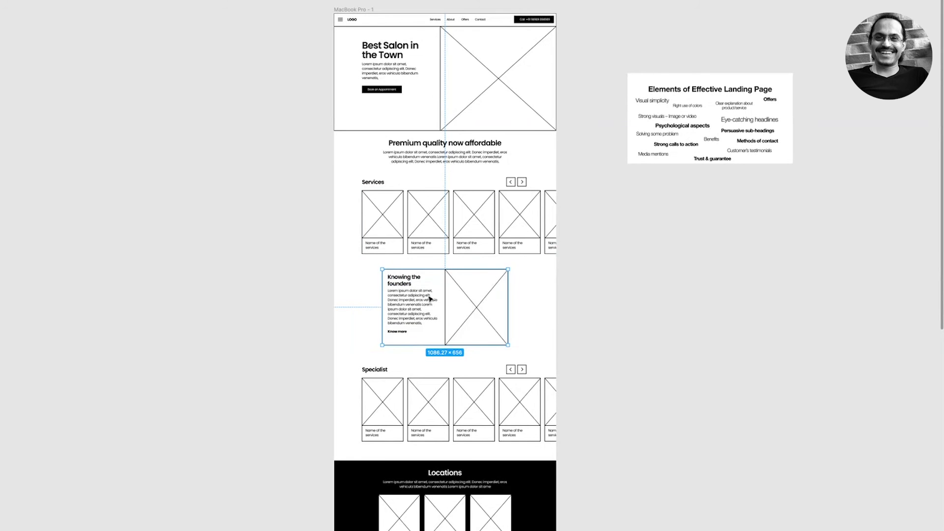
scroll(413, 302, down, 3)
click(395, 306)
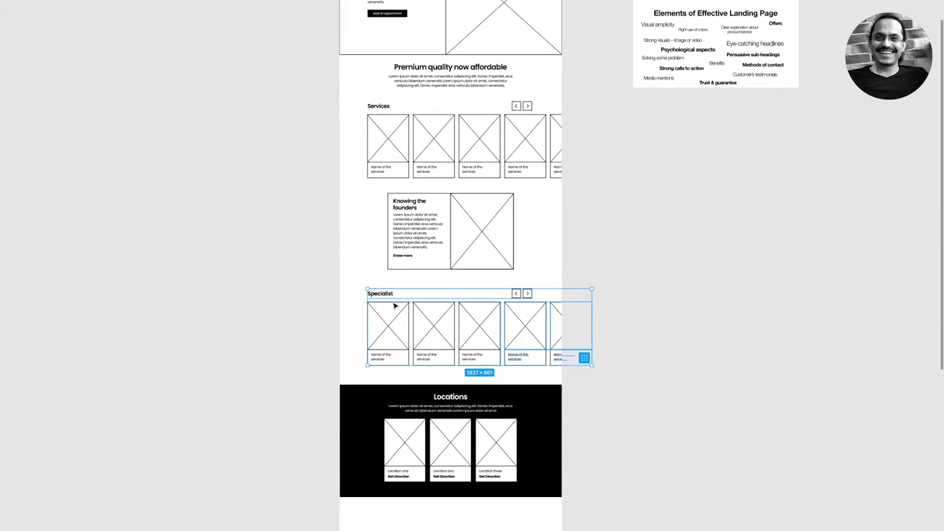
scroll(393, 305, down, 3)
key(shift+Tab)
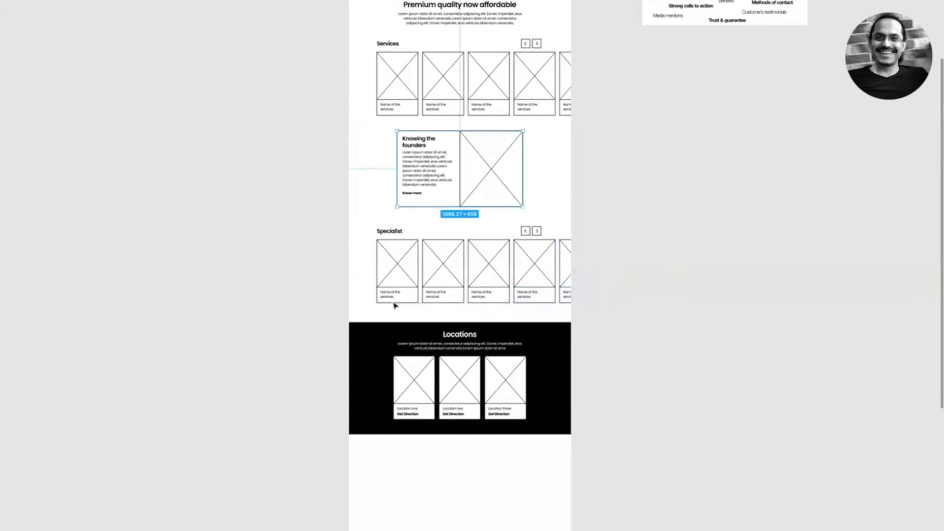
- Move the Locations section up to 134 px below the founders block and place the Specialist section beneath it
click(393, 304)
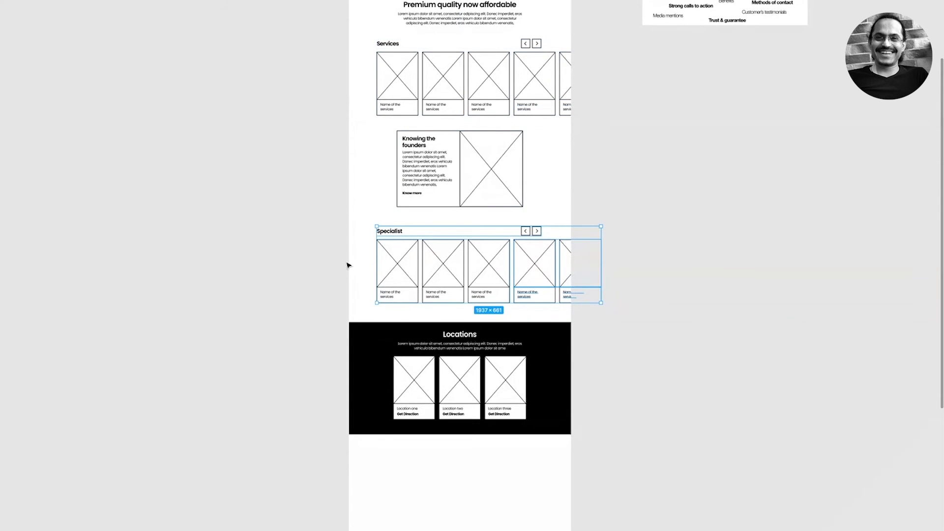
key(Delete)
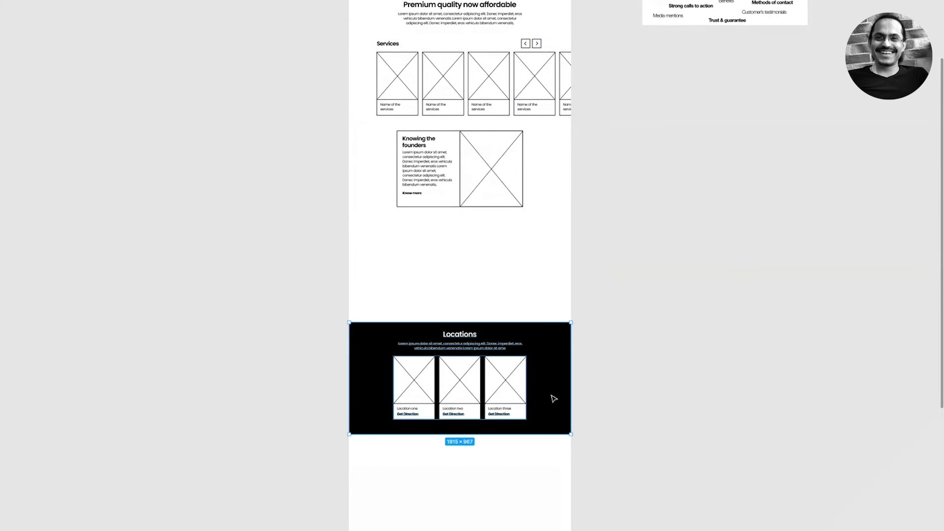
drag(552, 396, 557, 296)
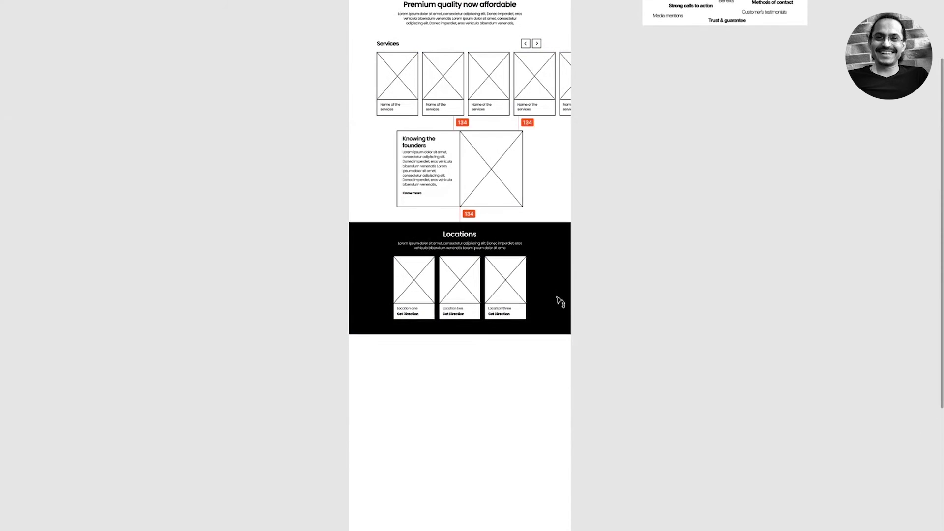
key(ctrl+v)
drag(521, 259, 517, 373)
scroll(517, 375, down, 3)
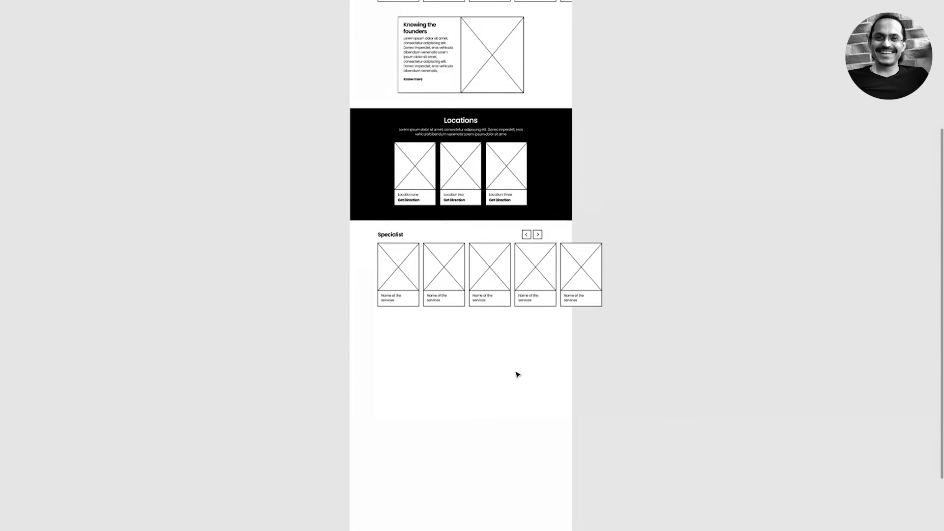
- Duplicate the landing page frame and place the copy to the left of the original
scroll(518, 375, up, 10)
key(ctrl+plus)
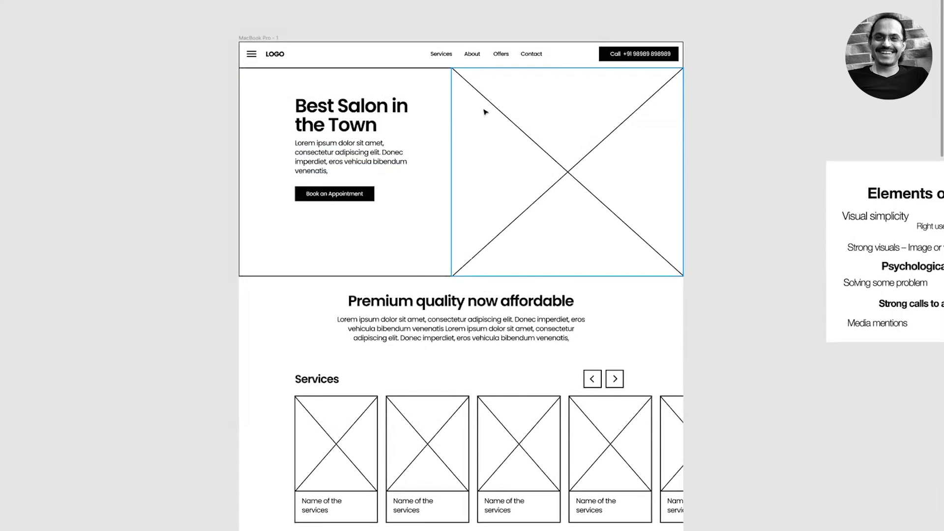
click(284, 90)
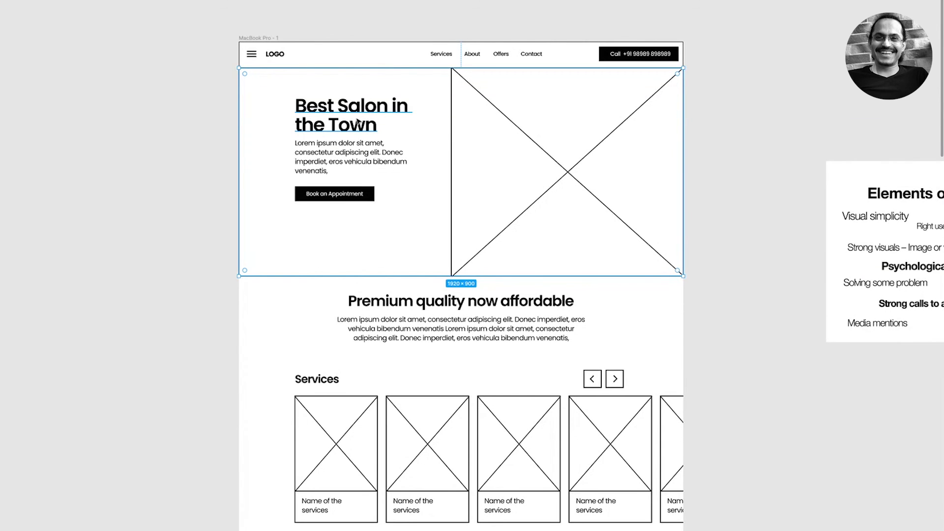
key(shift+1)
click(379, 152)
drag(380, 152, 123, 149)
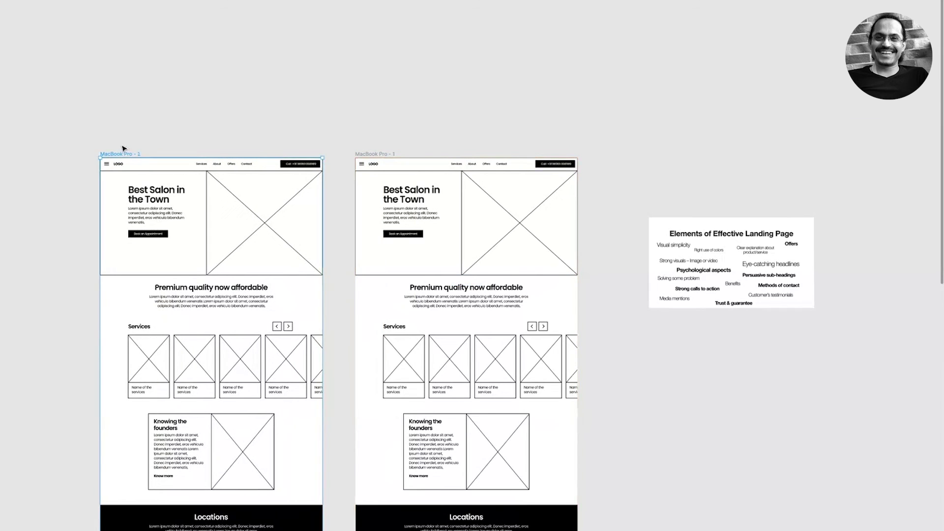
- Delete the hero's outline and image placeholder in the duplicated frame
scroll(123, 149, left, 5)
drag(422, 185, 298, 247)
key(Delete)
- Change the duplicate's hero heading to "Happy Customers" and widen its text box to 1127 px so it fits on one line
click(261, 188)
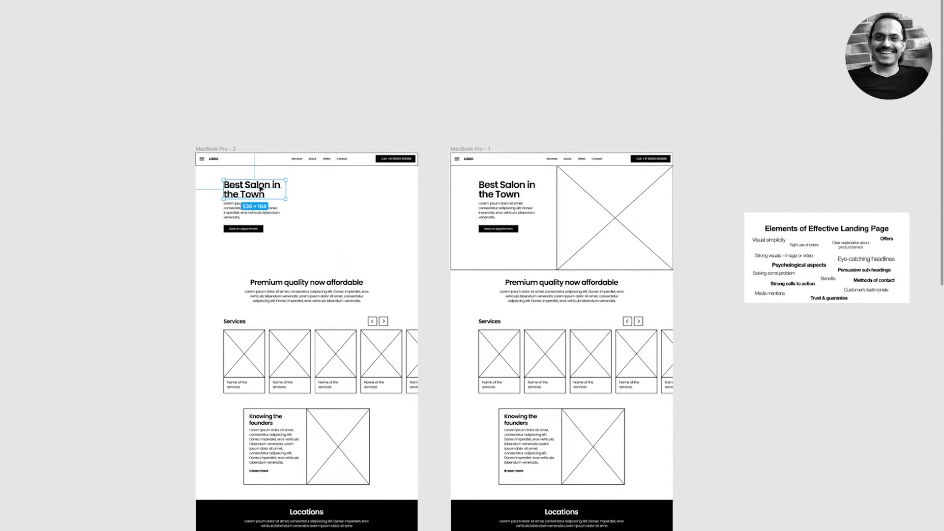
drag(152, 129, 525, 344)
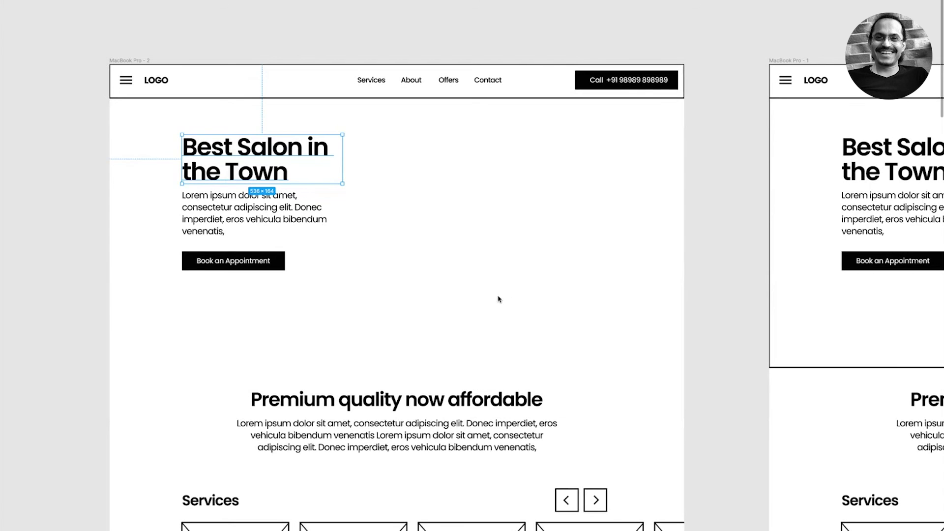
double_click(298, 169)
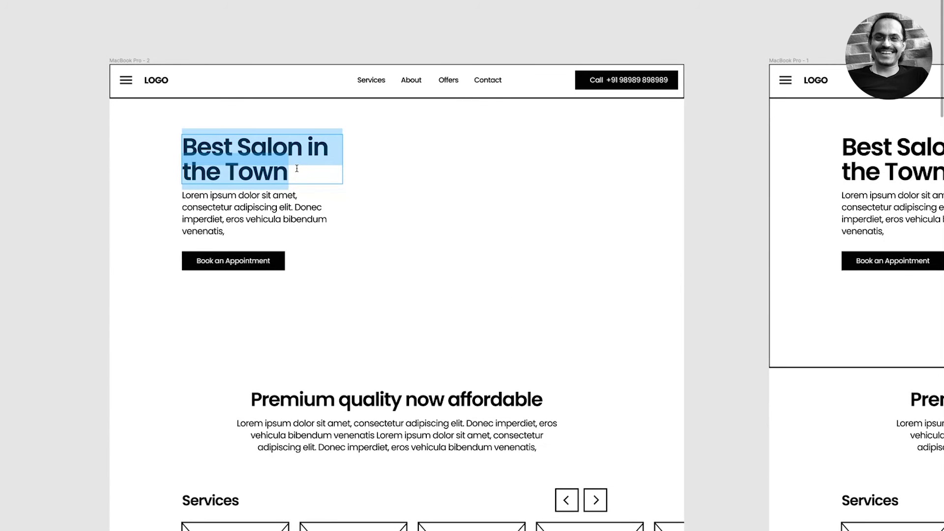
text(Happy)
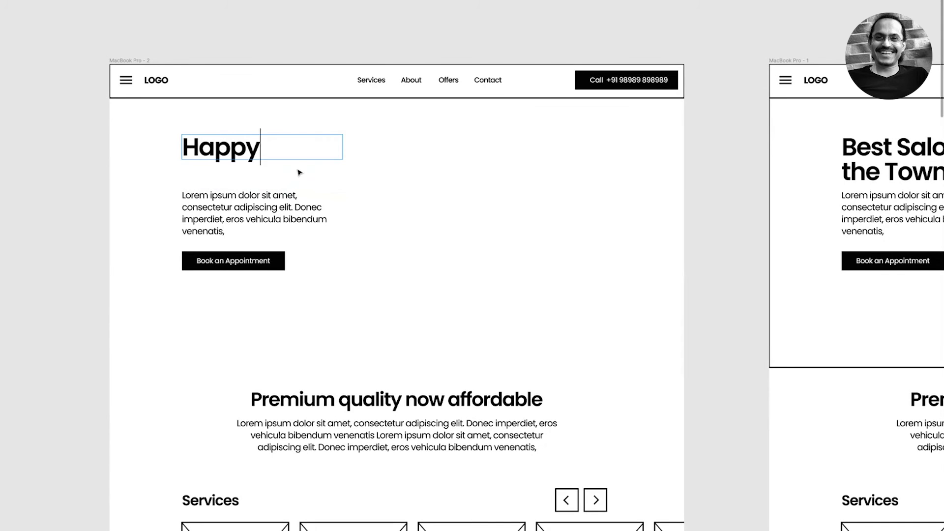
text( Customers)
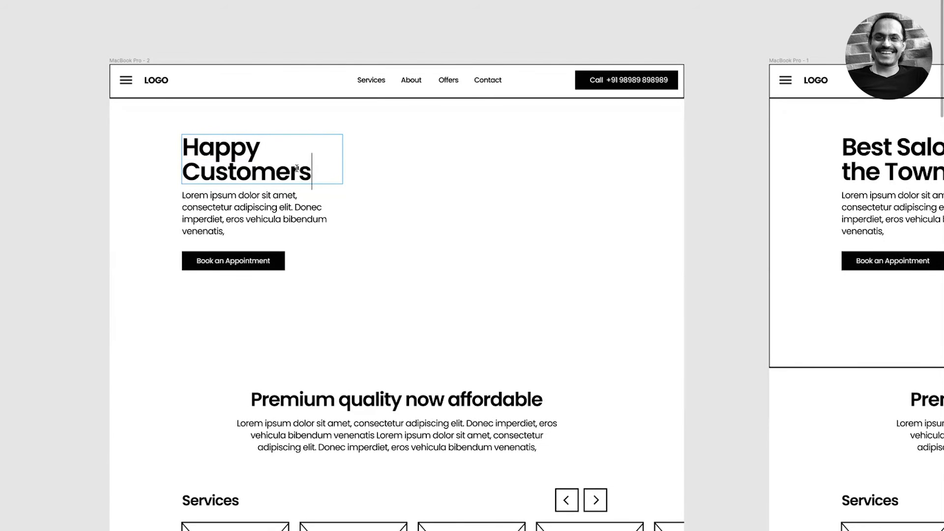
key(Escape)
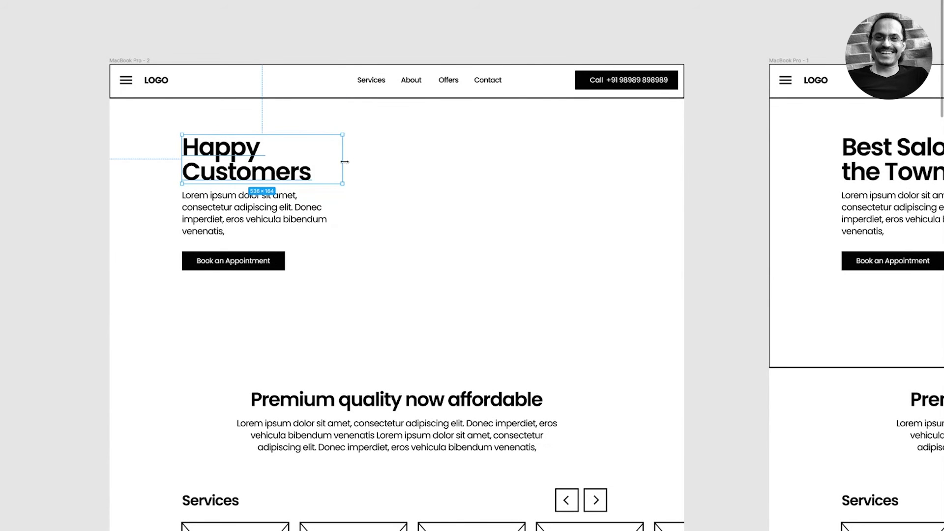
drag(343, 162, 520, 148)
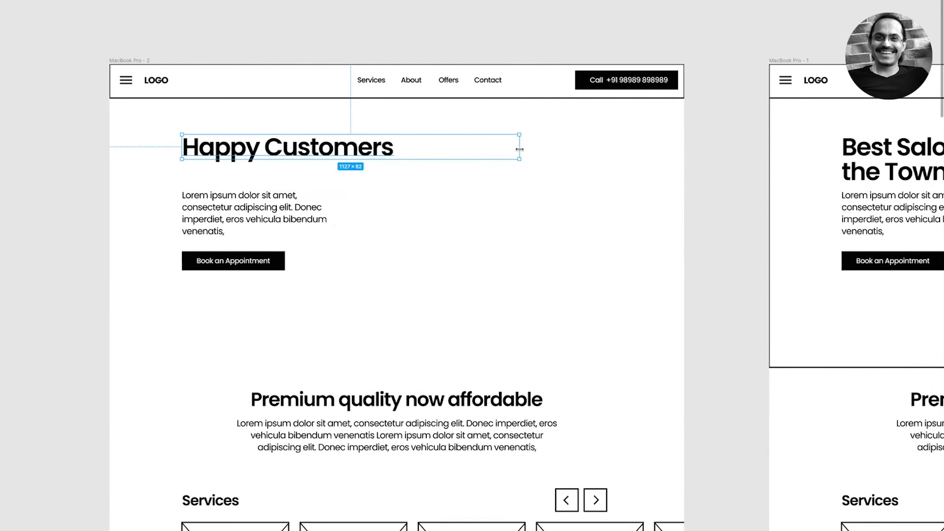
double_click(396, 150)
key(Left)
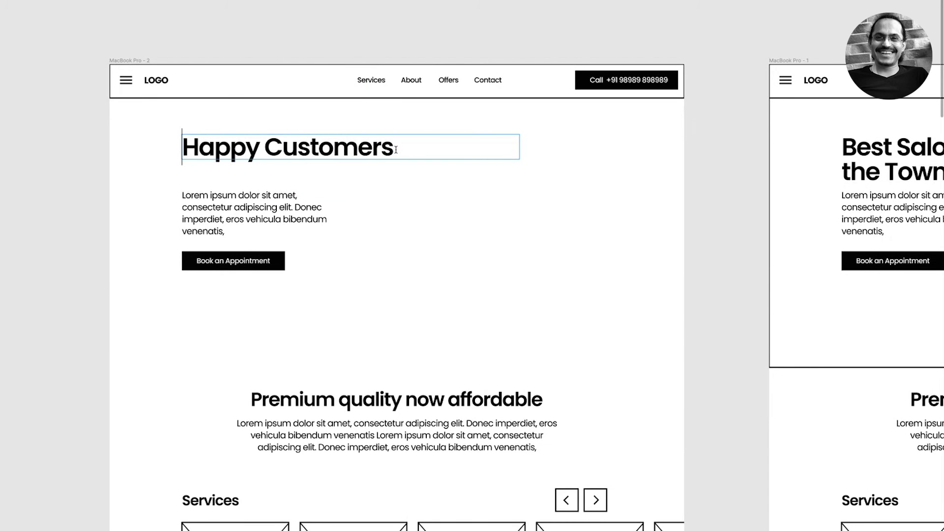
click(396, 149)
text(kee)
key(BackSpace)
key(BackSpace)
key(BackSpace)
key(ctrl+minus)
key(ctrl+a)
key(Escape)
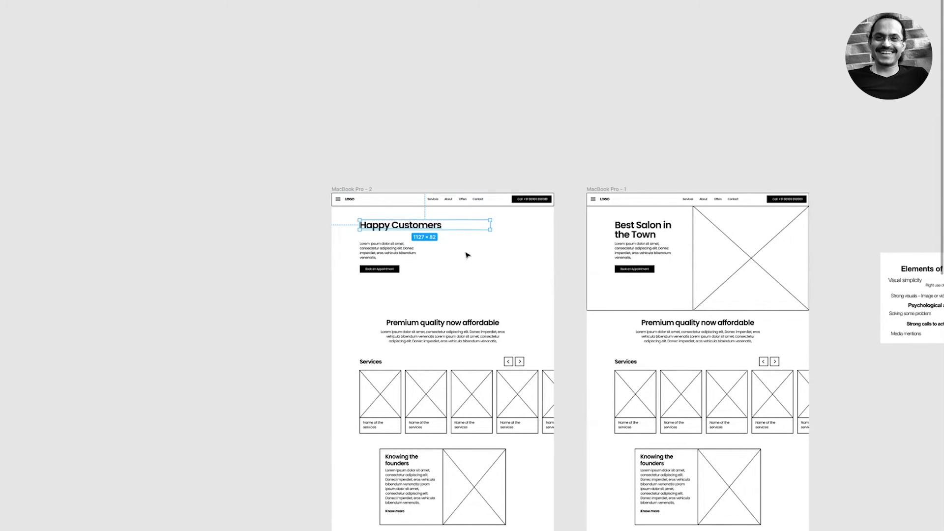
- Extend the duplicate's hero heading to read "We have 100+ Happy Customers"
key(ctrl+plus)
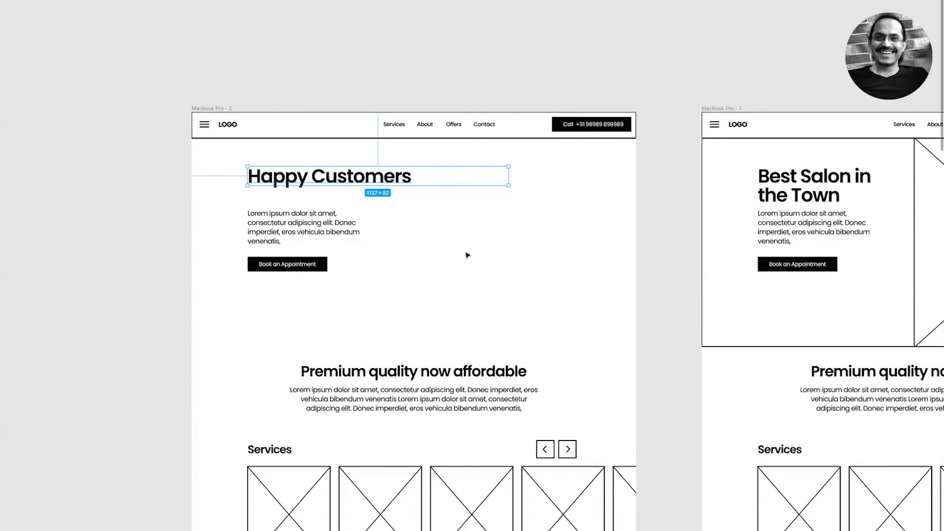
double_click(390, 176)
click(297, 176)
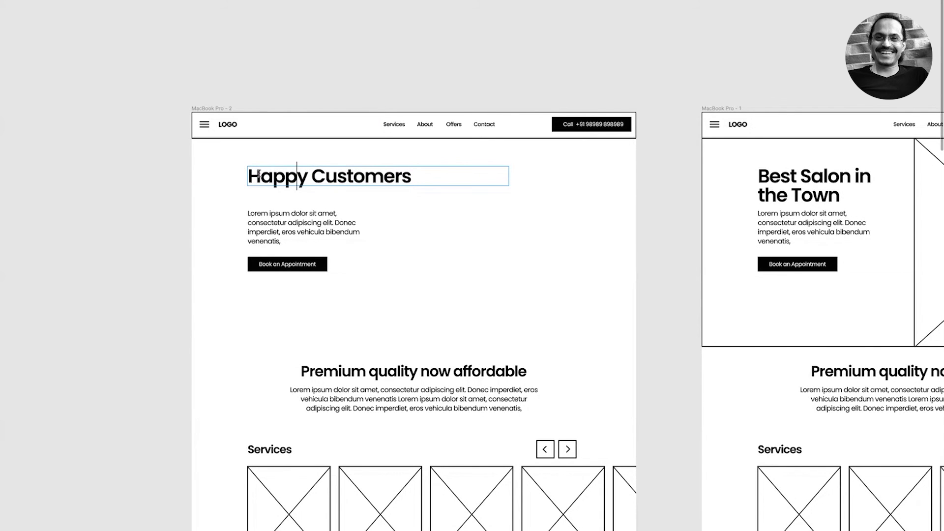
click(249, 172)
text(We have 1)
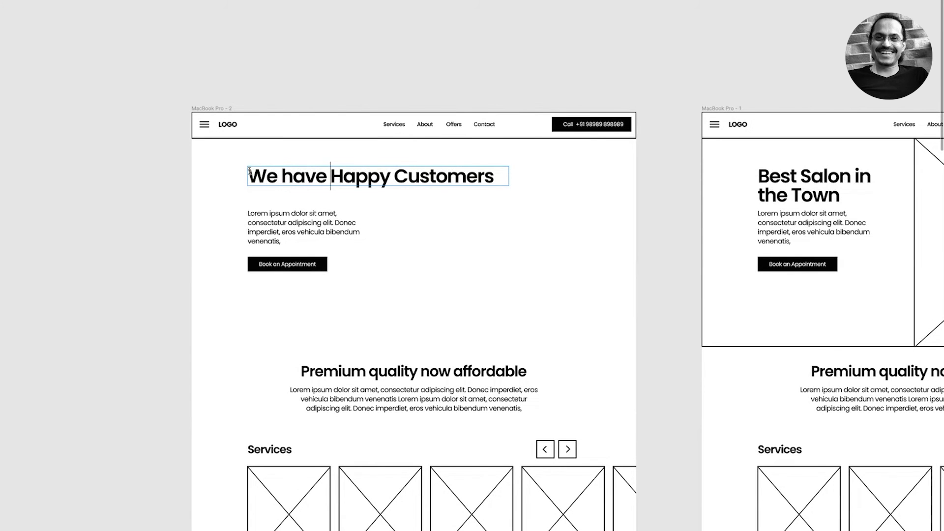
key(BackSpace)
text(100+)
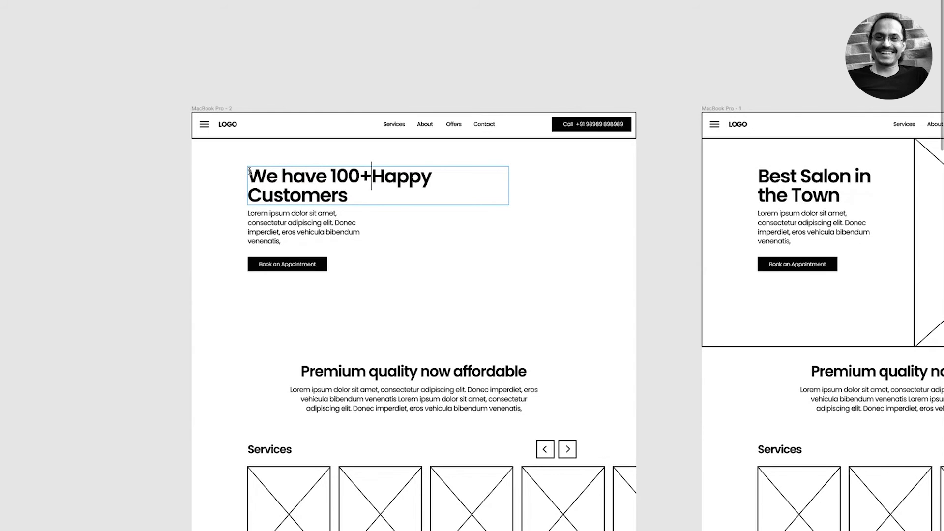
- Remove the "We have 100+" wording from the duplicate's heading and retype it in front of "Happy Customers"
key(Left)
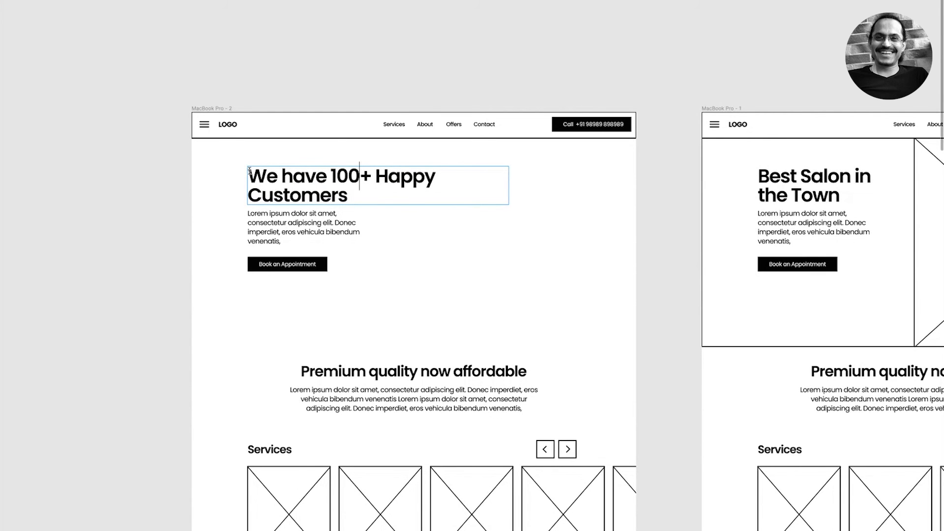
key(Right)
key(shift+Left)
key(shift+Left)
key(shift+Left)
key(shift+Left)
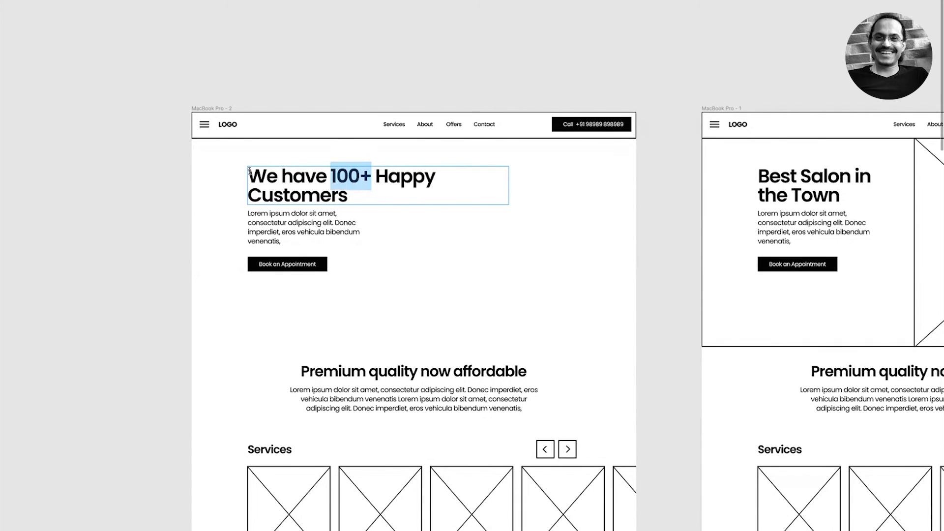
key(BackSpace)
key(shift+Home)
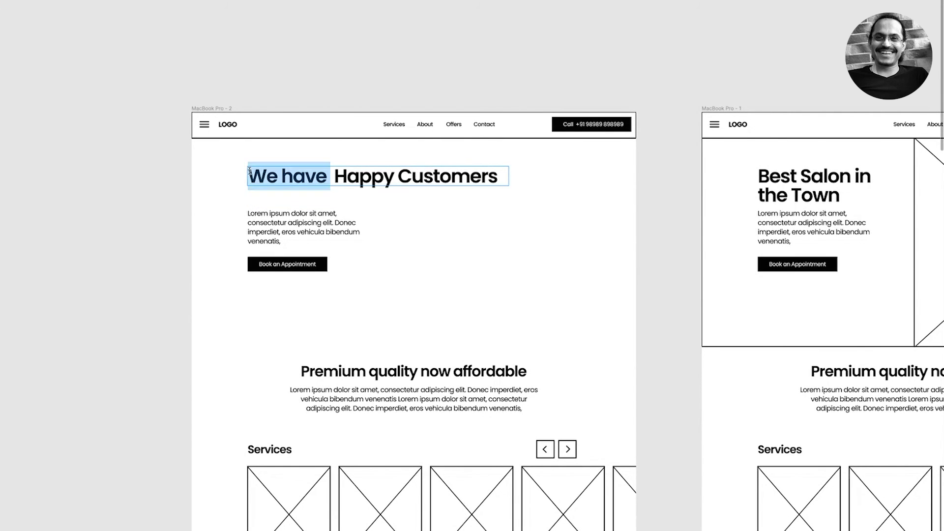
key(BackSpace)
key(shift+Right)
key(BackSpace)
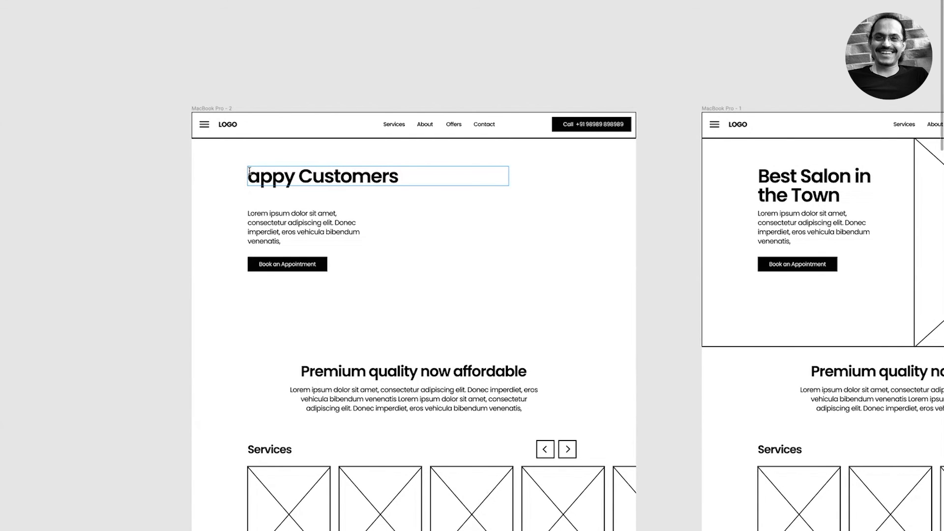
text(HWe have 100+ H)
key(ctrl+minus)
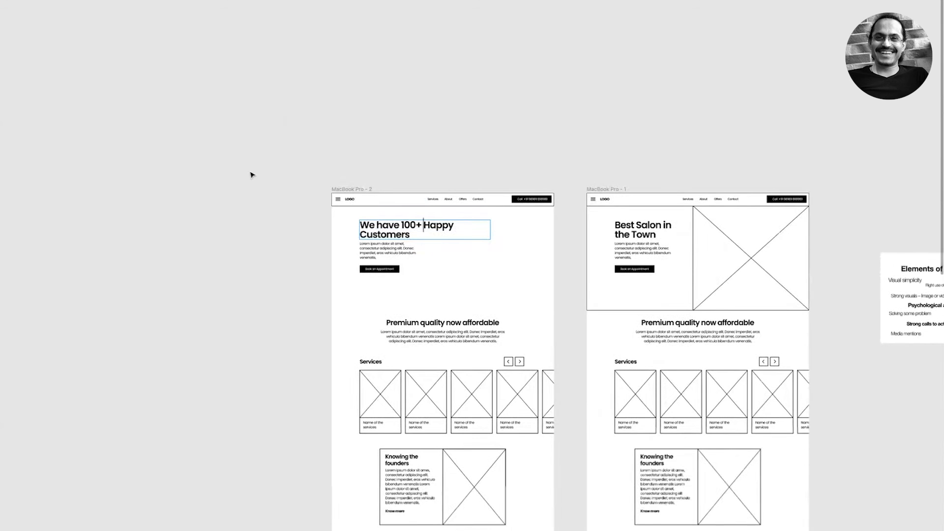
key(Escape)
- Move the duplicated frame farther left to widen the gap between it and the original
drag(333, 193, 160, 183)
key(ctrl+z)
drag(541, 222, 365, 220)
- Look over the original wireframe's layout from the hero down to the Locations and Specialist sections
scroll(365, 220, down, 5)
scroll(366, 220, right, 5)
scroll(366, 220, left, 1)
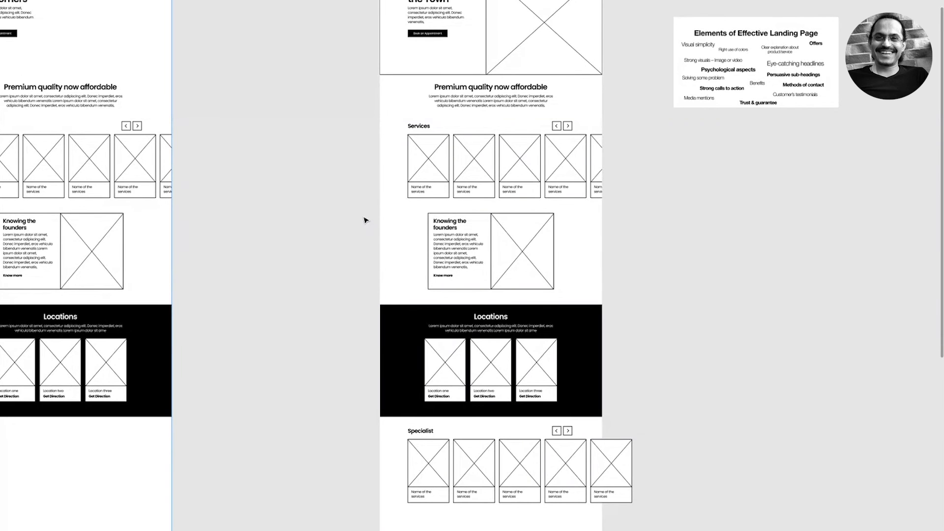
scroll(366, 219, up, 3)
scroll(365, 220, left, 2)
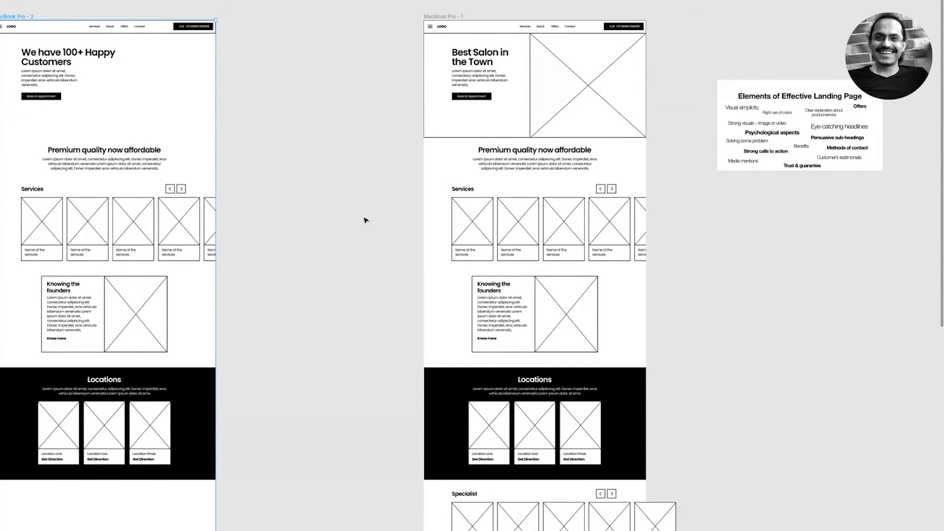
scroll(365, 220, down, 5)
scroll(365, 220, up, 3)
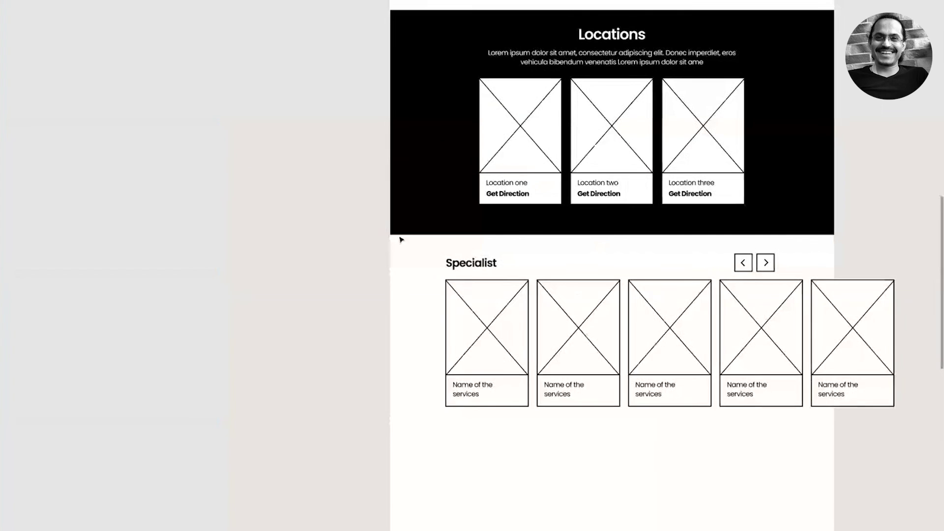
scroll(473, 379, down, 1)
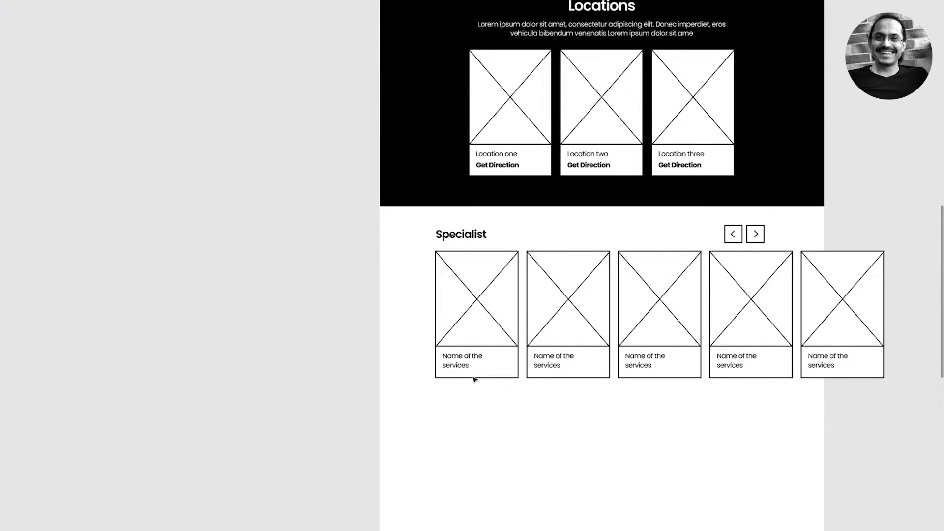
scroll(473, 379, up, 6)
scroll(473, 379, down, 3)
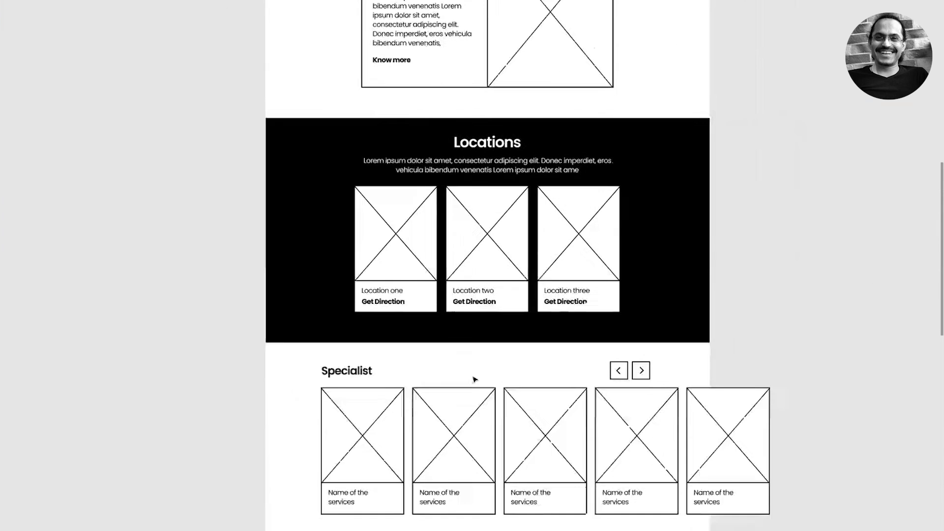
scroll(474, 380, down, 2)
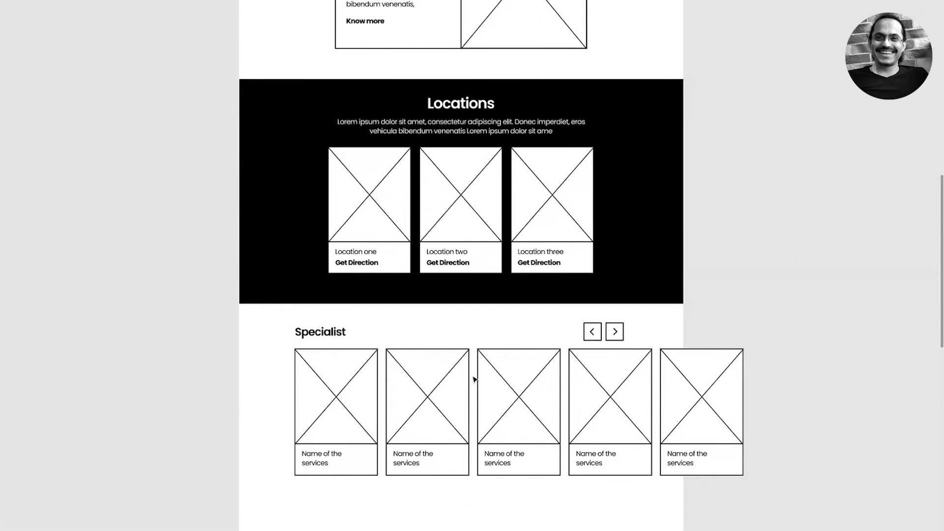
- Review the "Knowing the founders" heading and the row of Specialist cards by selecting each in turn
scroll(474, 379, up, 5)
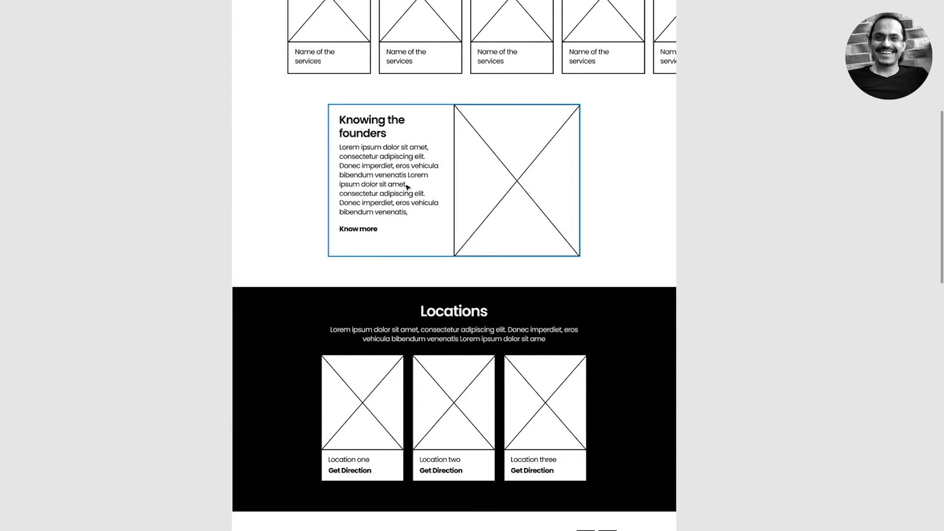
click(373, 126)
double_click(373, 124)
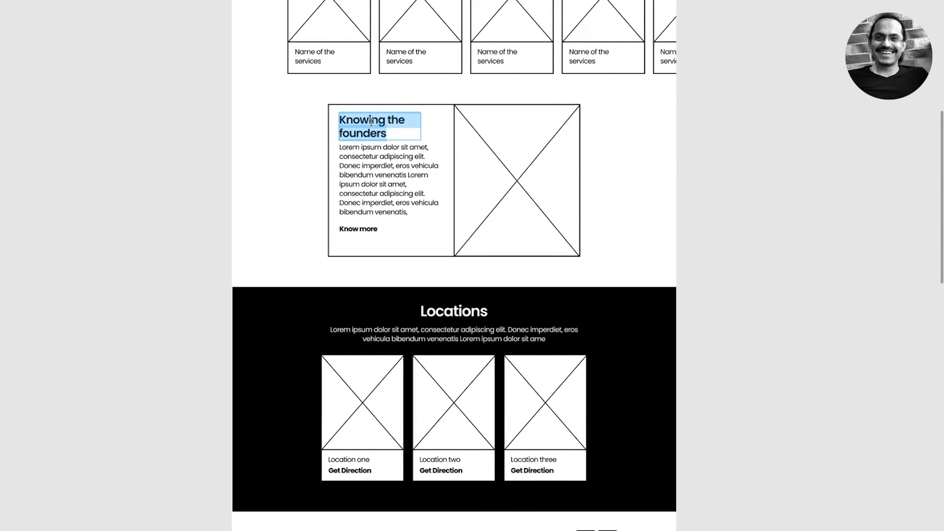
scroll(263, 211, down, 7)
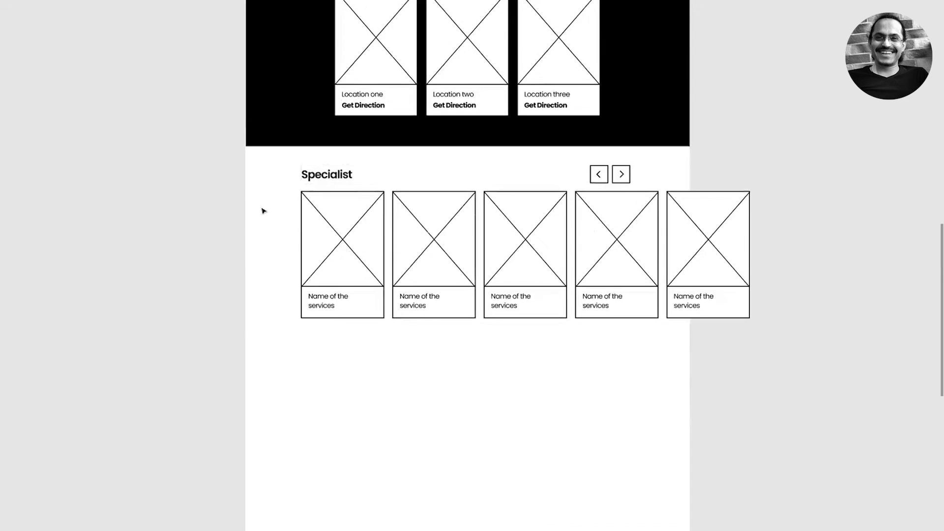
drag(287, 187, 787, 341)
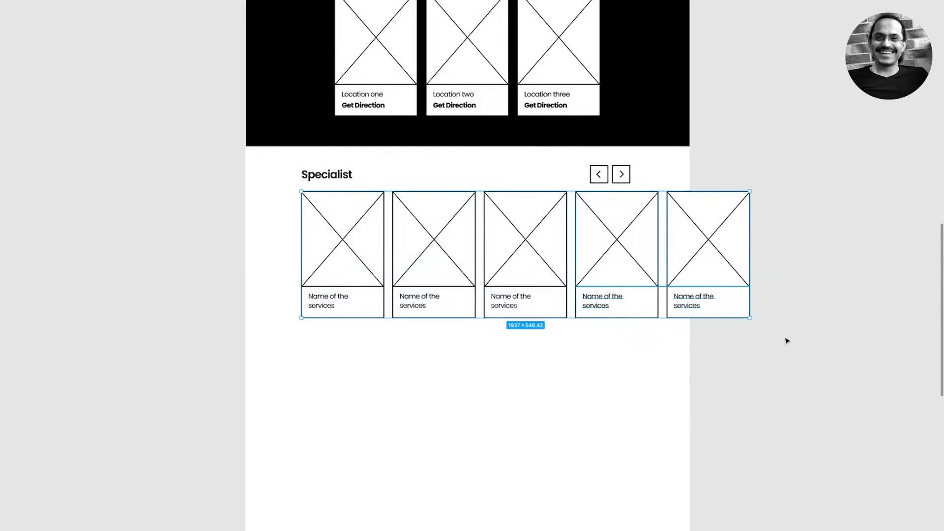
click(693, 382)
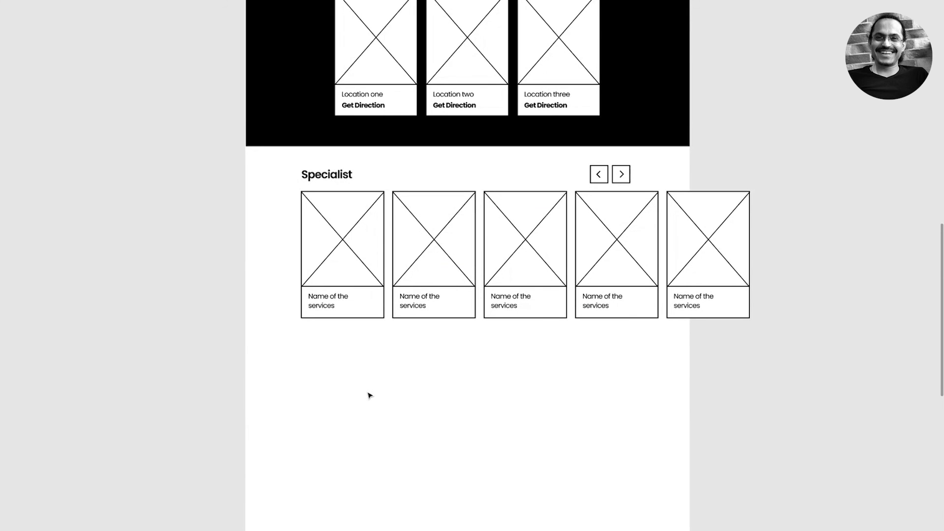
- Add a "Partners" heading beneath the Specialist cards from a copy of the Specialist header row, without its arrow buttons
drag(325, 174, 323, 368)
double_click(324, 367)
double_click(322, 366)
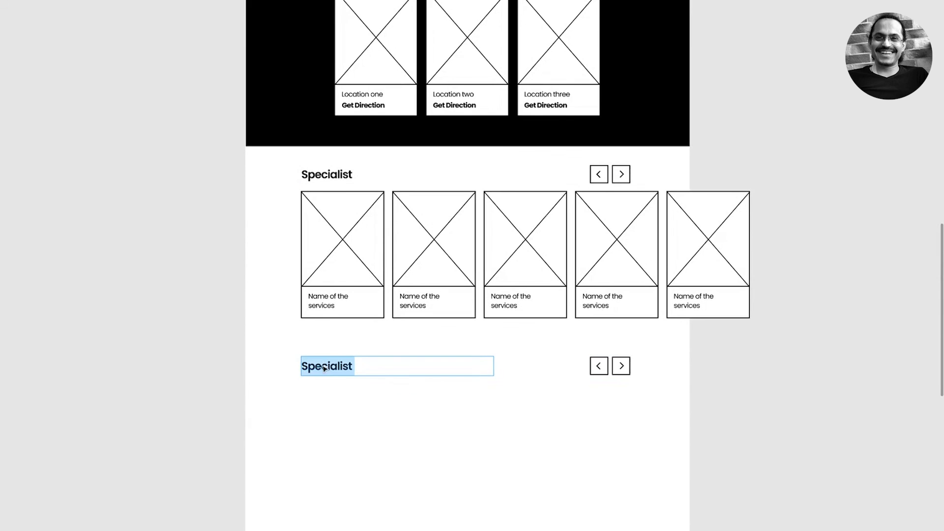
text(Partners)
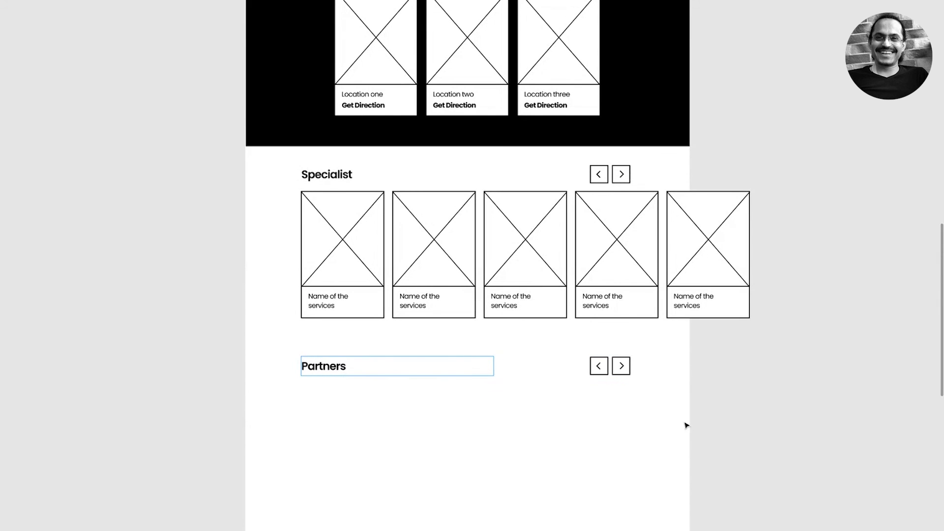
key(Escape)
drag(580, 350, 635, 379)
key(Delete)
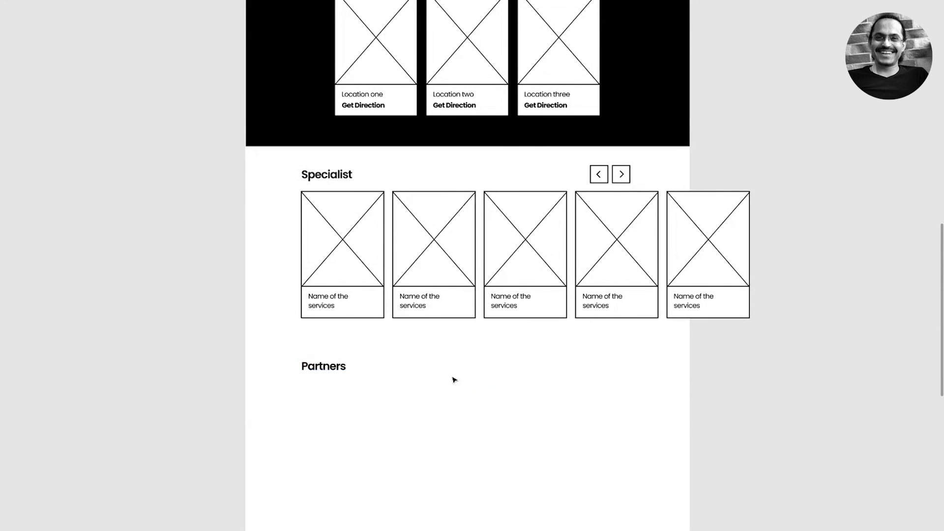
- Change the "Partners" heading text to "Brands & Partners"
click(346, 370)
double_click(346, 371)
key(Left)
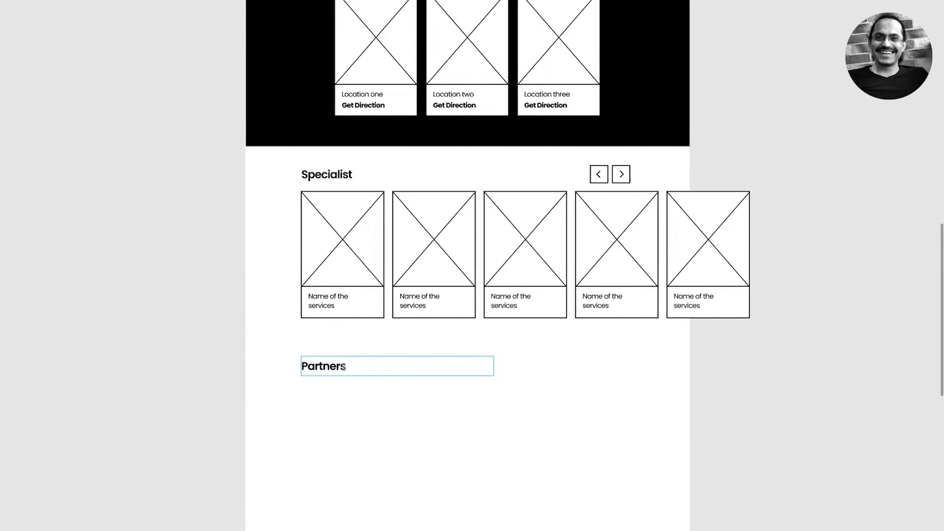
text(Brands &)
key(Escape)
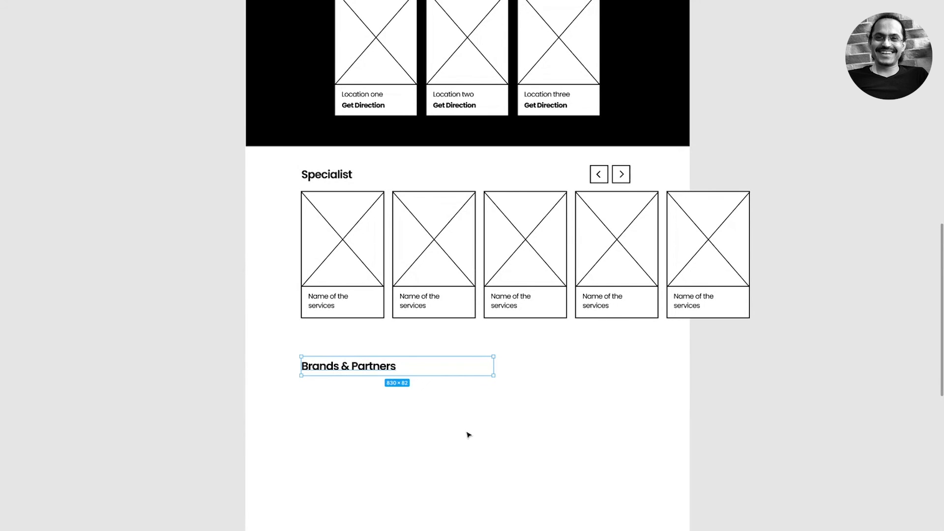
- Build a row of five 357 × 132 image placeholders beneath the "Brands & Partners" heading from a copied Specialist card image
drag(289, 187, 330, 420)
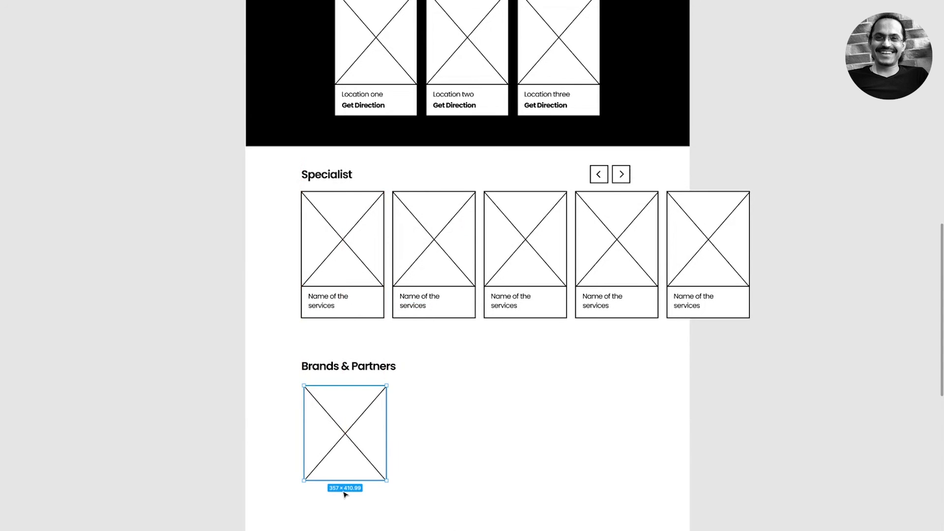
drag(346, 480, 441, 398)
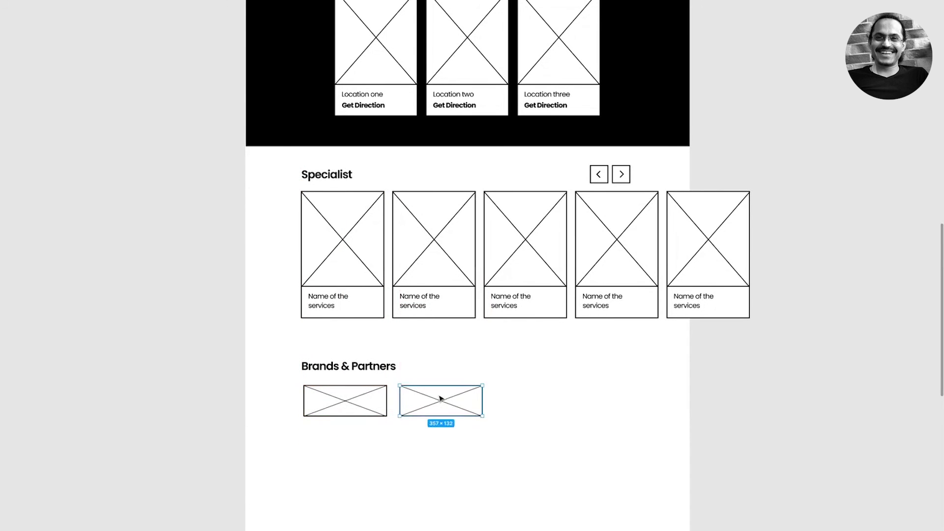
key(ctrl+d)
key(ctrl+d)
key(ctrl+d)
click(520, 473)
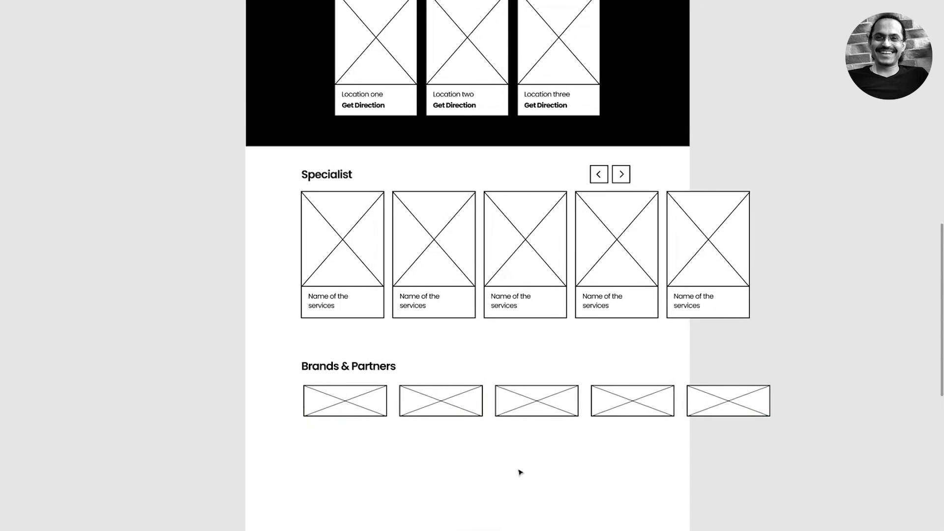
- Narrow the whole row of five brand placeholders so that it fits within the page frame's width
drag(842, 394, 343, 415)
drag(295, 383, 866, 447)
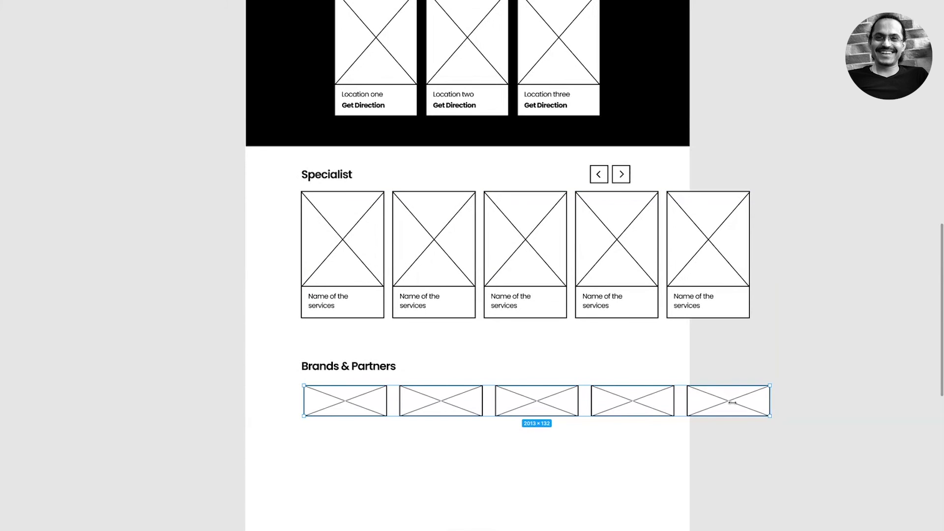
drag(732, 403, 674, 402)
- Reword the "Brands & Partners" heading as "Brands, Partners & Technology"
click(354, 367)
double_click(354, 366)
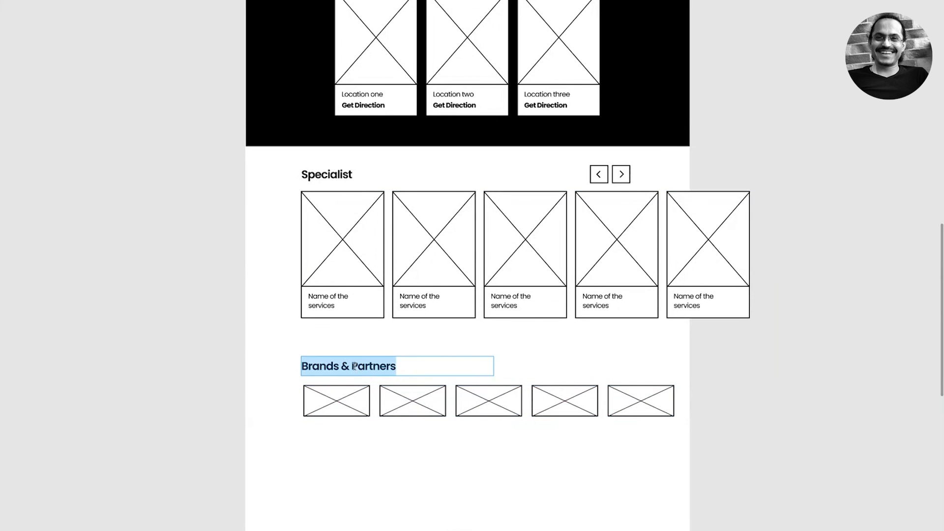
click(354, 367)
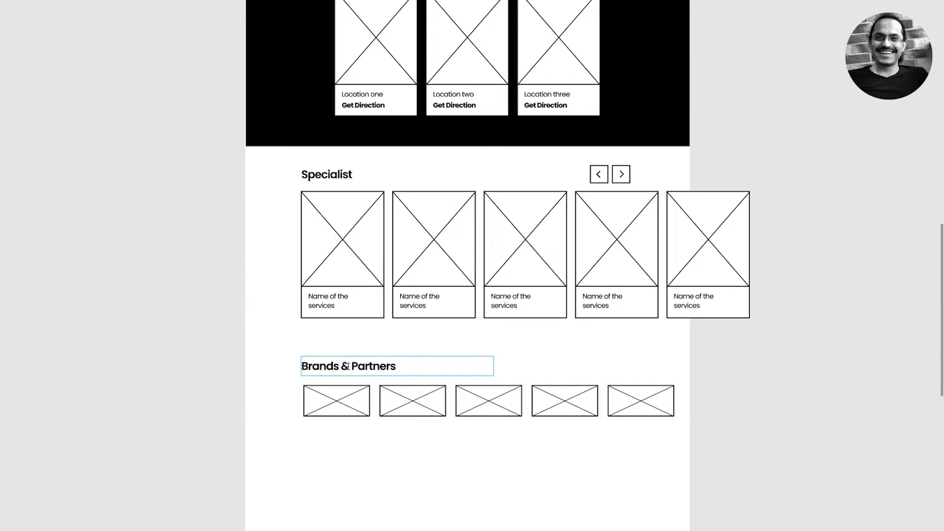
double_click(342, 366)
key(BackSpace)
key(End)
text(& Technology)
key(Home)
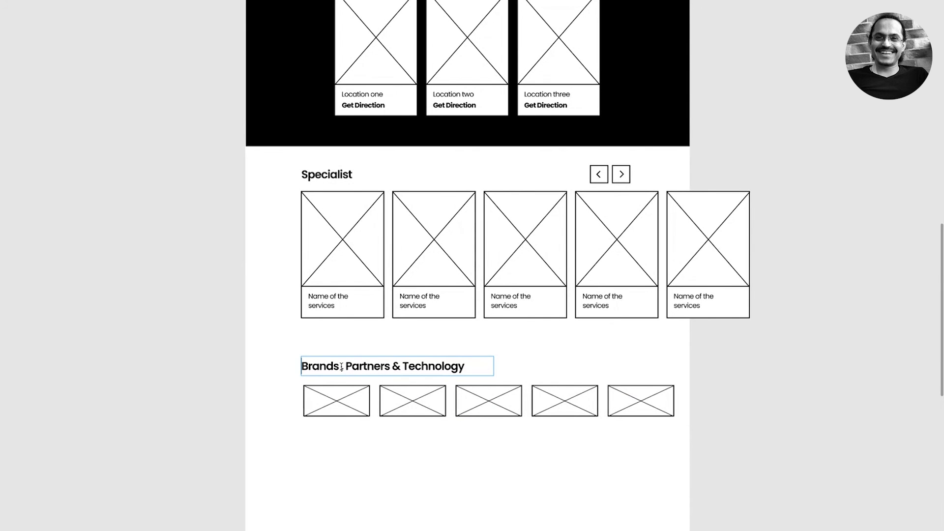
key(Right)
key(Right)
key(Right)
key(Right)
key(Right)
key(Right)
text(,)
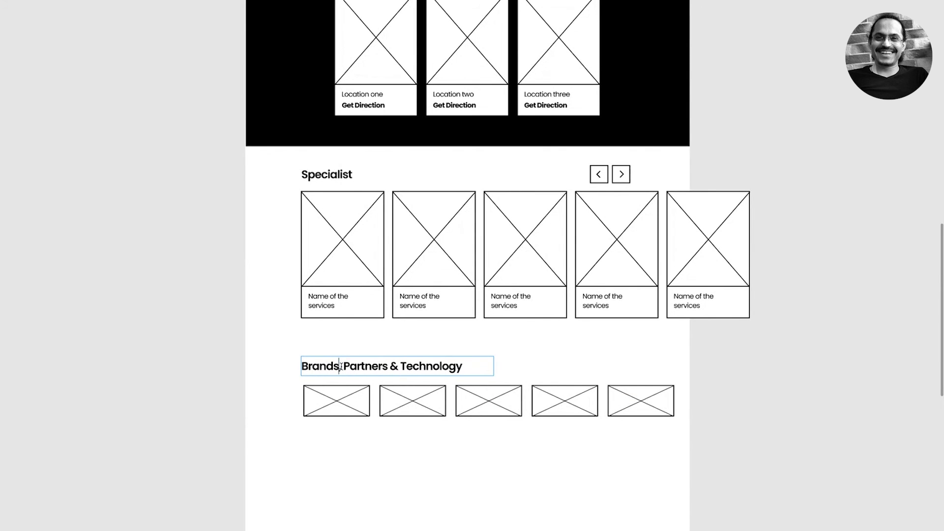
key(Escape)
scroll(398, 473, down, 3)
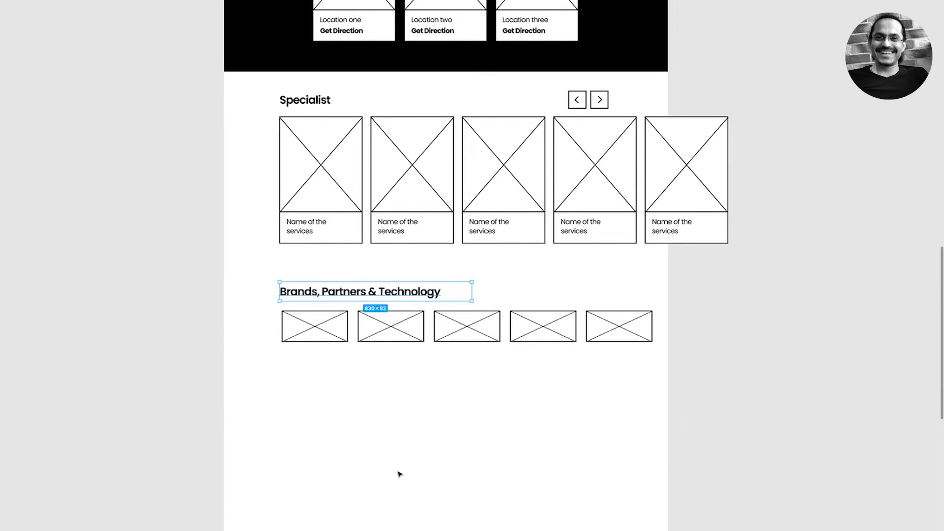
scroll(399, 473, up, 10)
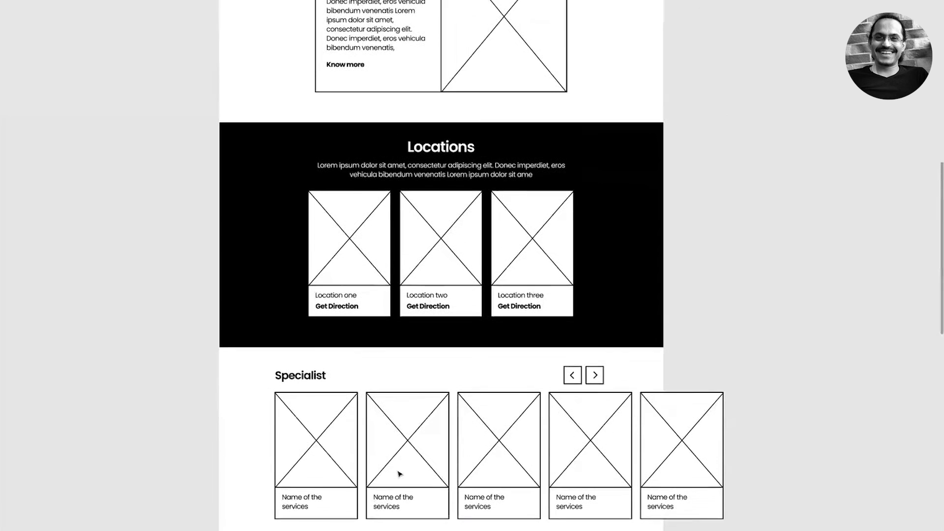
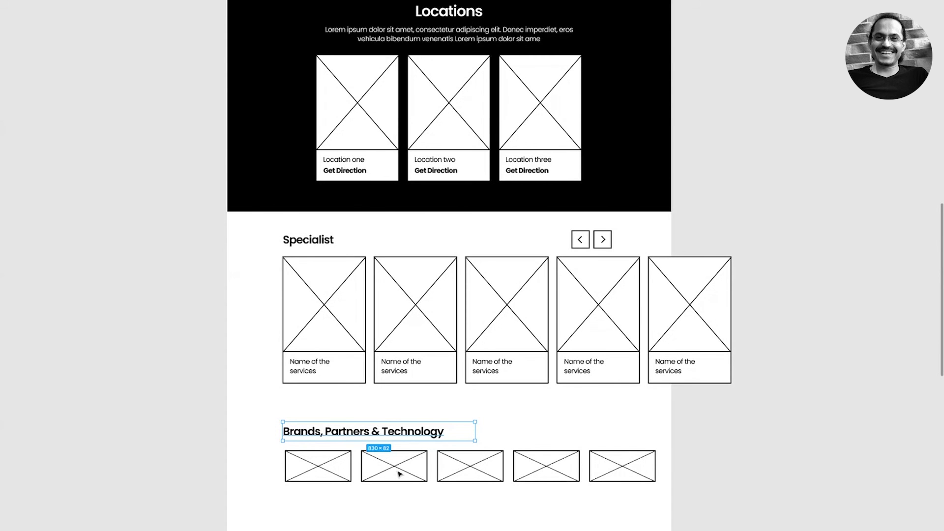
- Review the salon landing page wireframe from the hero section through services, founders, locations and specialists to the brands section
scroll(400, 474, up, 20)
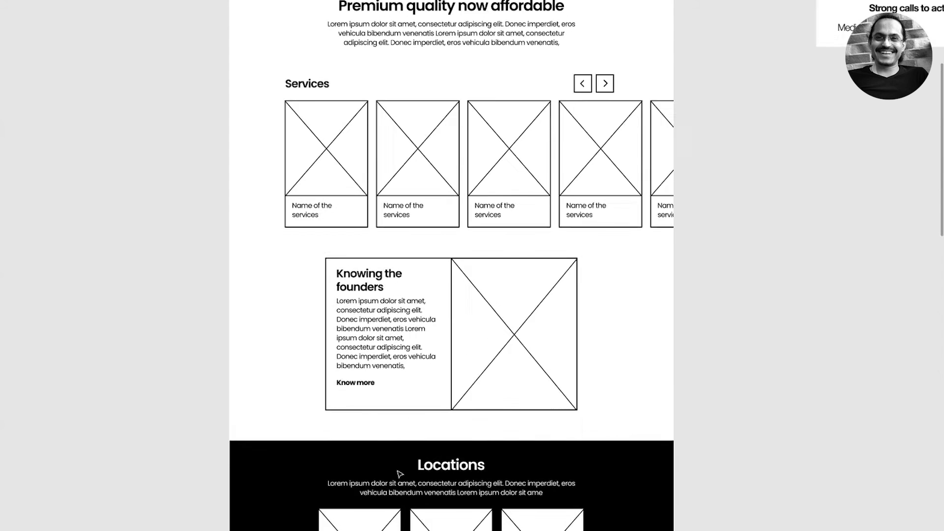
scroll(399, 473, down, 10)
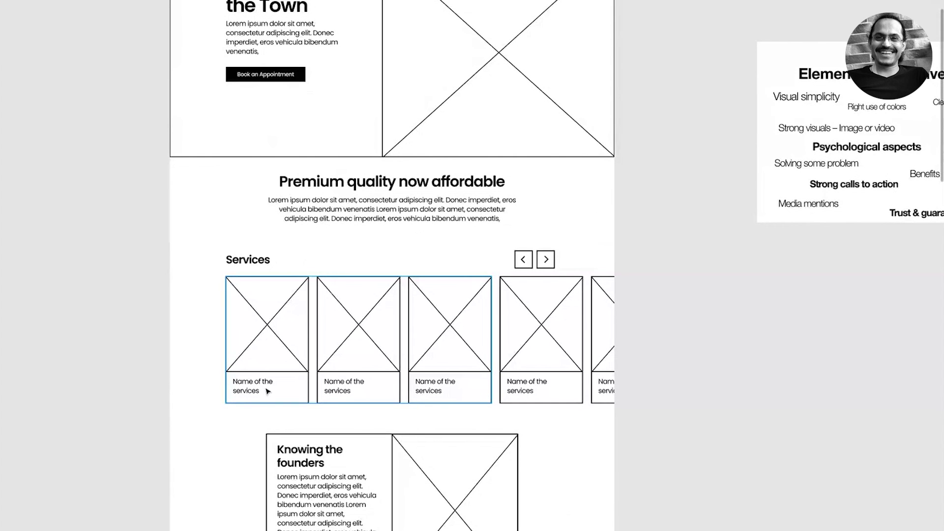
scroll(350, 377, up, 12)
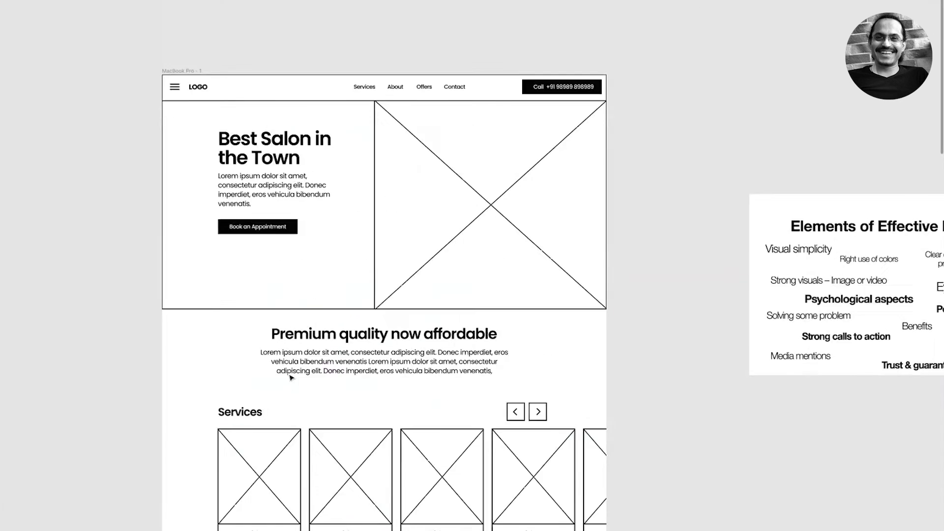
scroll(376, 421, down, 12)
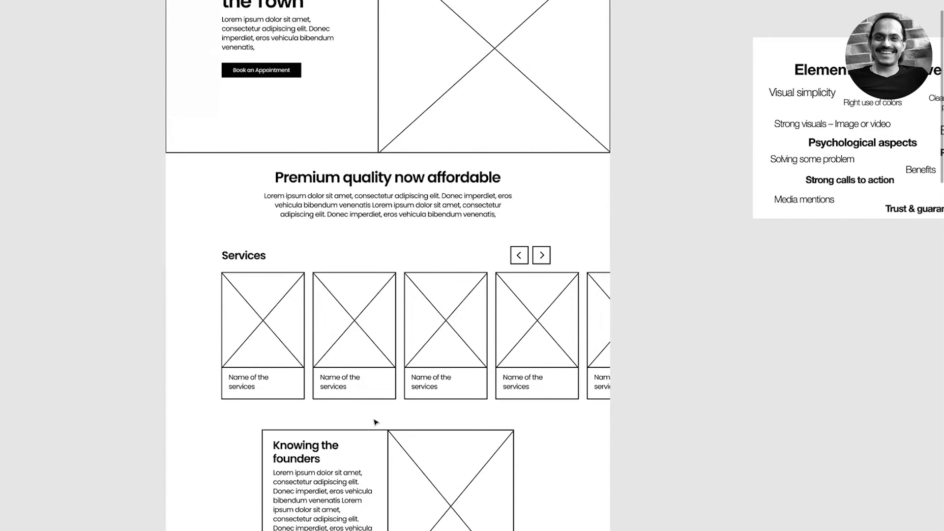
scroll(376, 422, down, 5)
scroll(364, 344, up, 8)
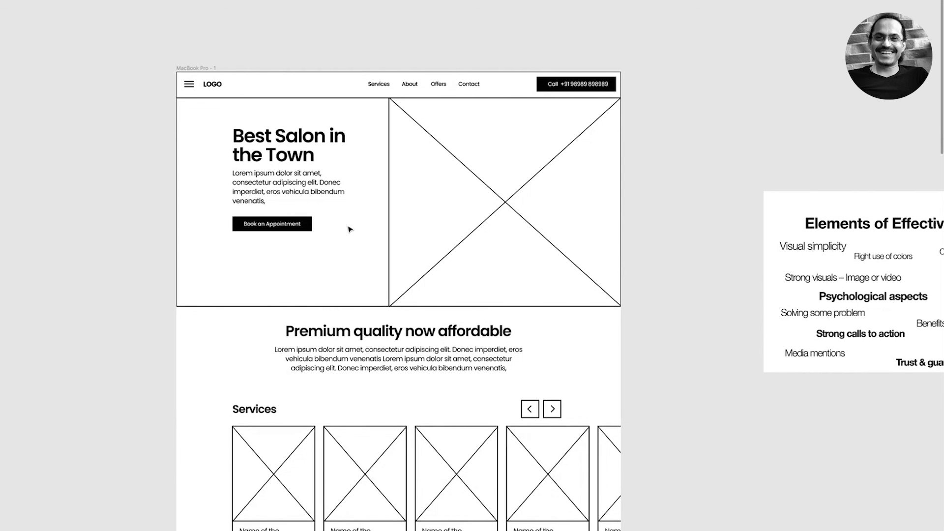
scroll(350, 230, down, 15)
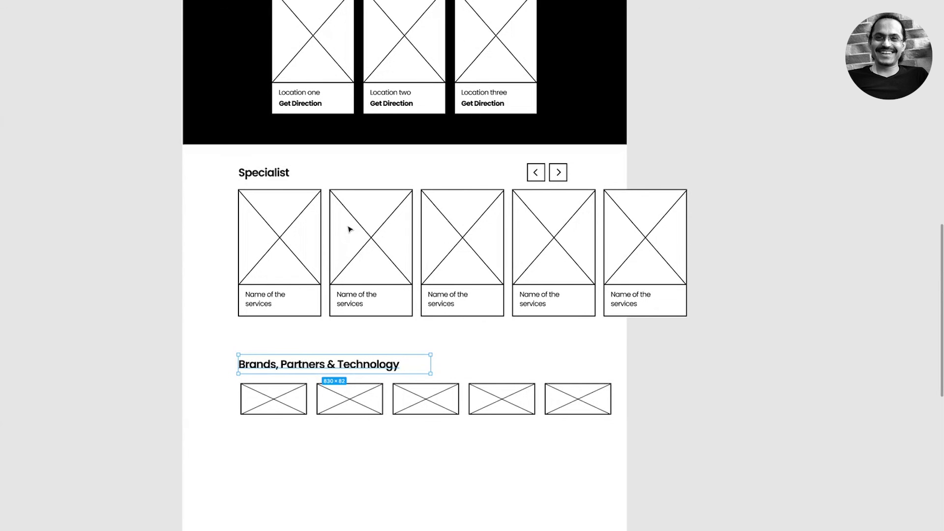
scroll(349, 229, up, 15)
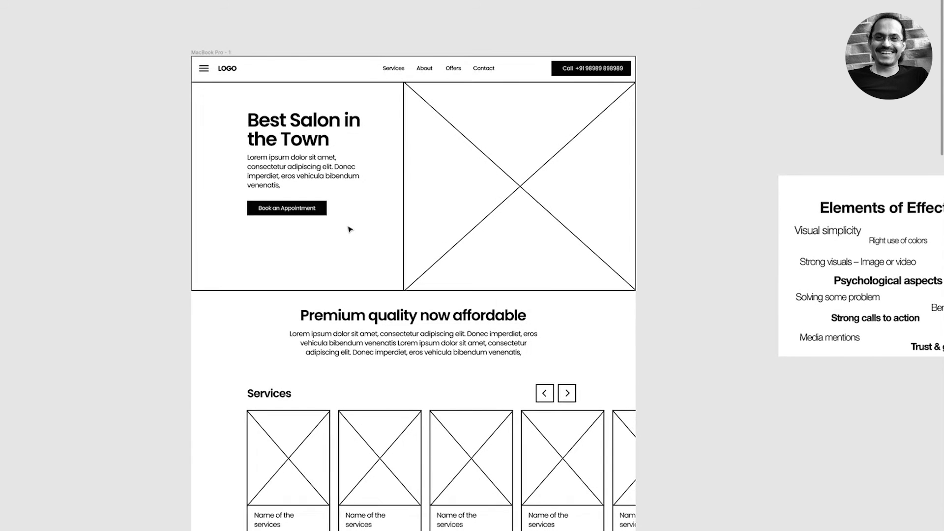
- Move the Brands, Partners & Technology heading and its five logo placeholders down, leaving a large gap below the Specialist cards
scroll(350, 229, down, 15)
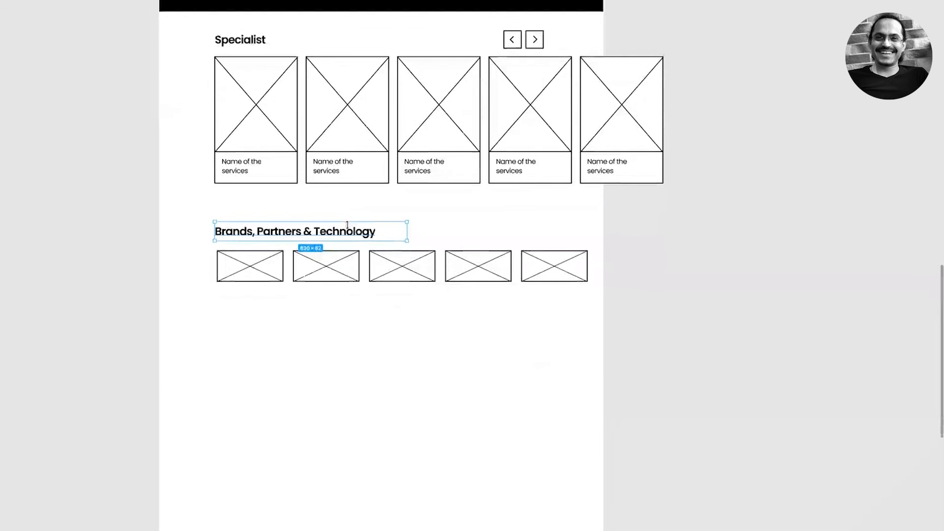
drag(206, 201, 617, 303)
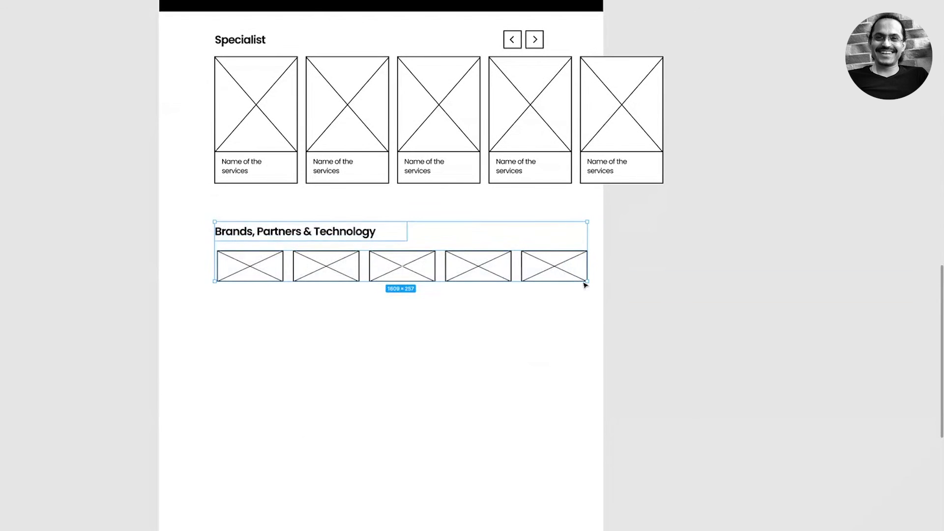
drag(551, 268, 537, 485)
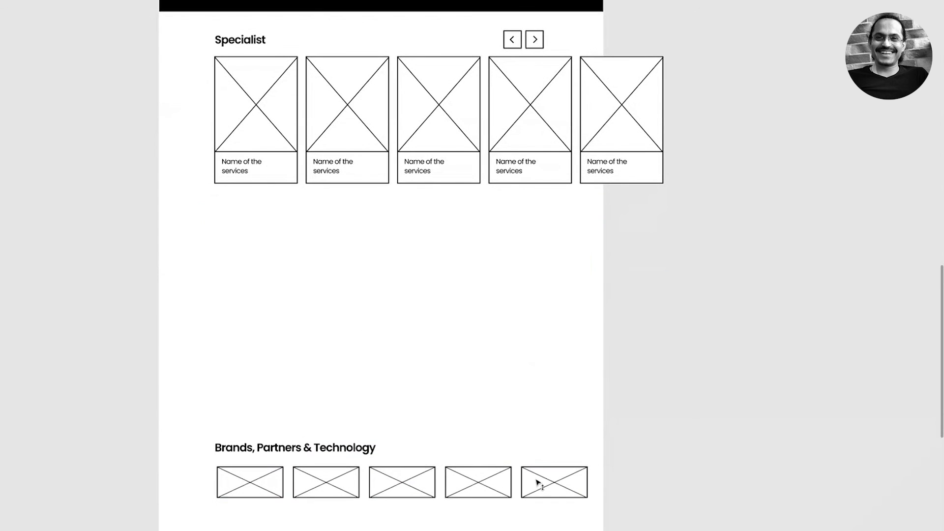
- Change the Specialist section heading to "Meet our experts"
double_click(250, 40)
key(Right)
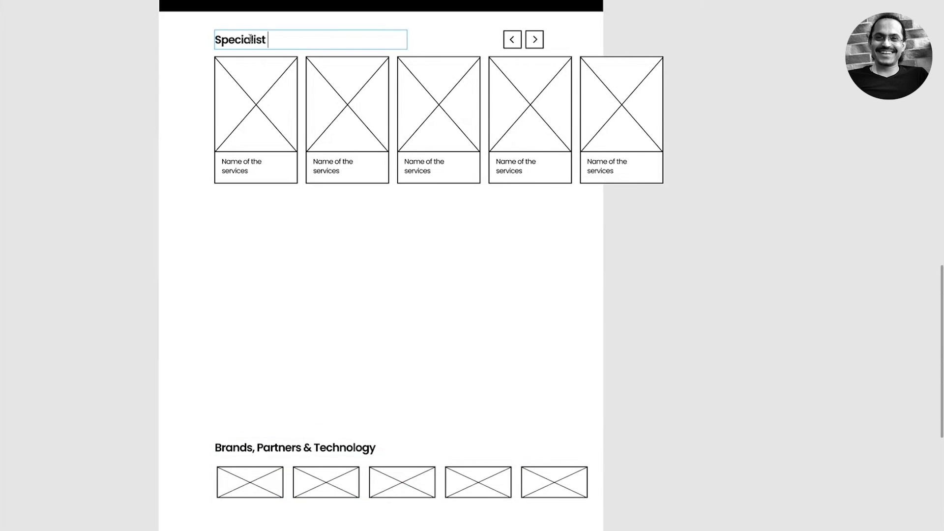
key(ctrl+a)
text(Meet our experts)
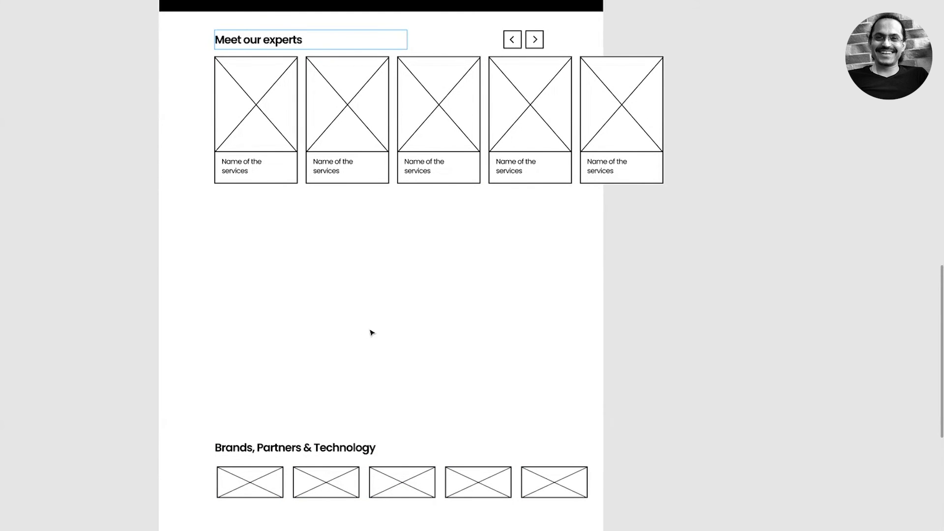
key(Escape)
- Replace the first expert card's text with "Expert name" and "Qualification/Experience" on two lines
double_click(238, 163)
key(Return)
click(247, 163)
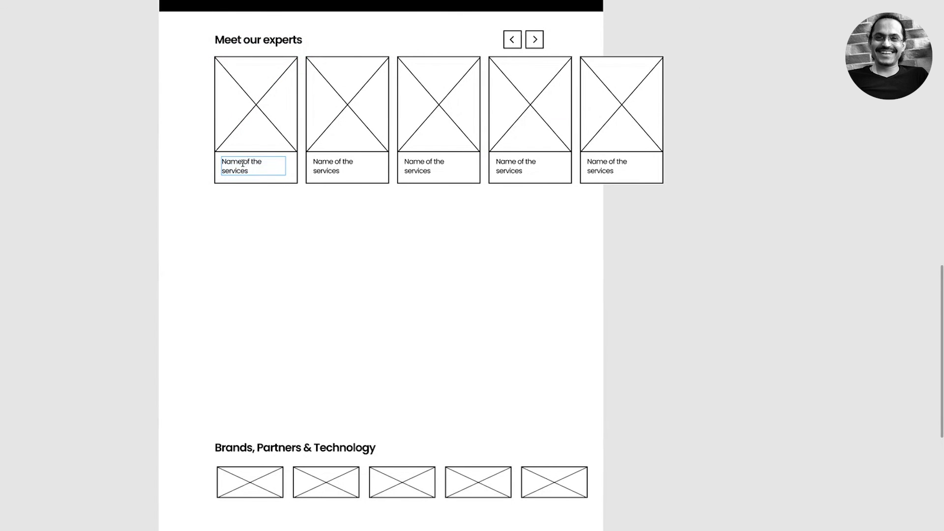
key(ctrl+a)
text(Expert name)
key(Return)
text(Qualification/No of)
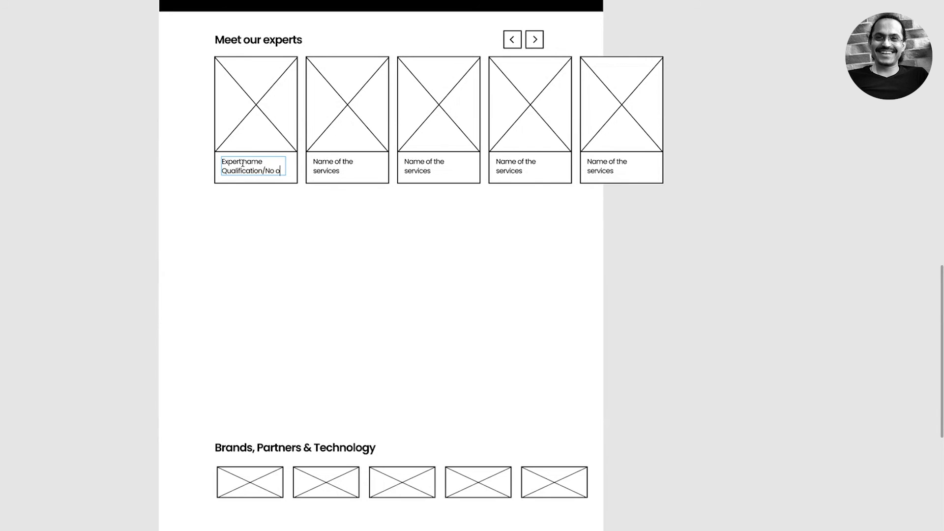
key(BackSpace)
key(BackSpace)
key(BackSpace)
key(BackSpace)
key(BackSpace)
key(BackSpace)
text(Experience)
key(Escape)
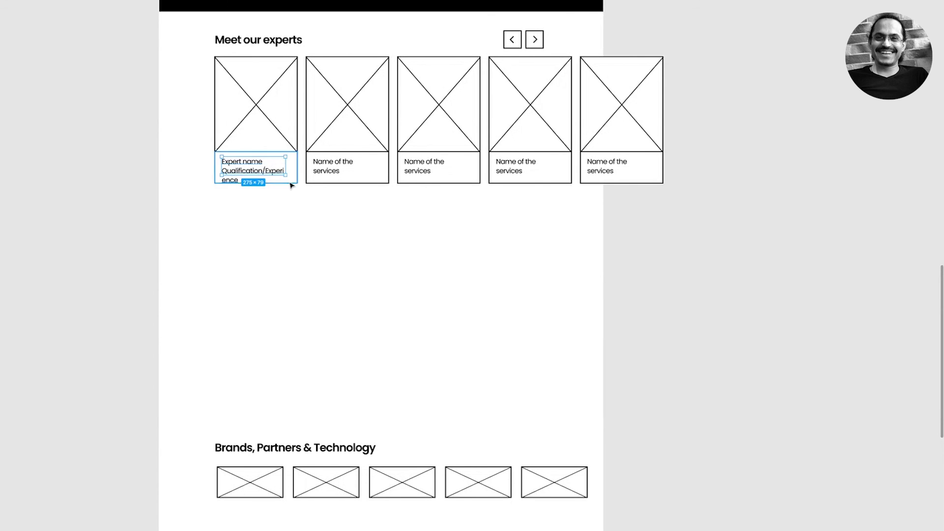
- Widen the first card's text box slightly and set its Qualification/Experience line to font size 27
drag(285, 168, 294, 169)
key(Return)
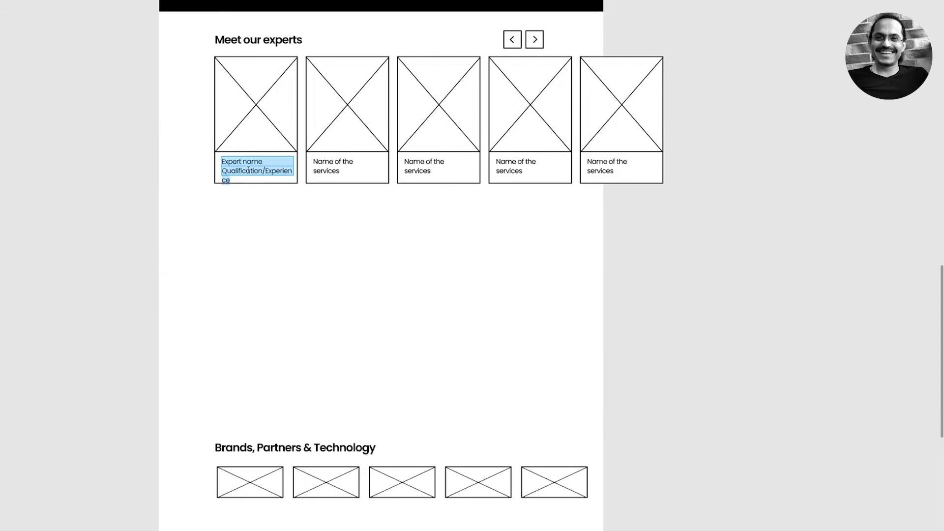
key(Escape)
key(Return)
triple_click(225, 170)
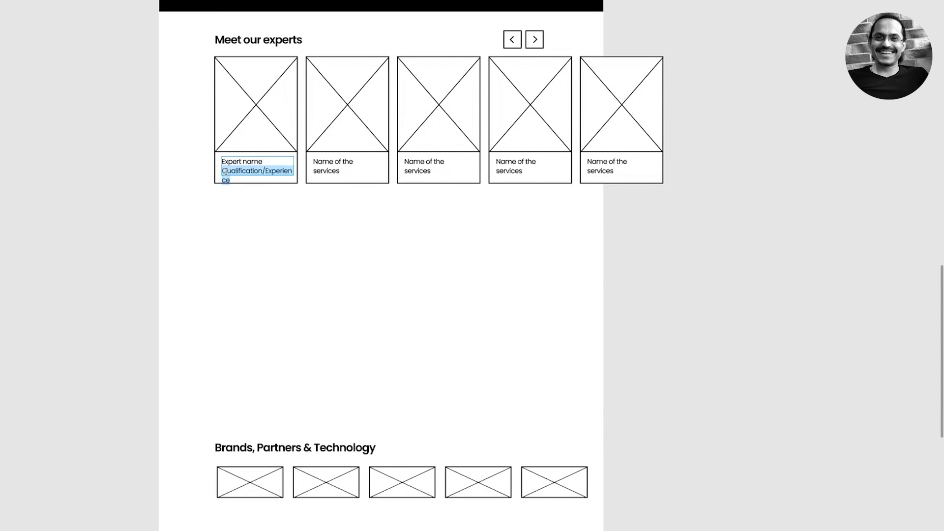
triple_click(225, 172)
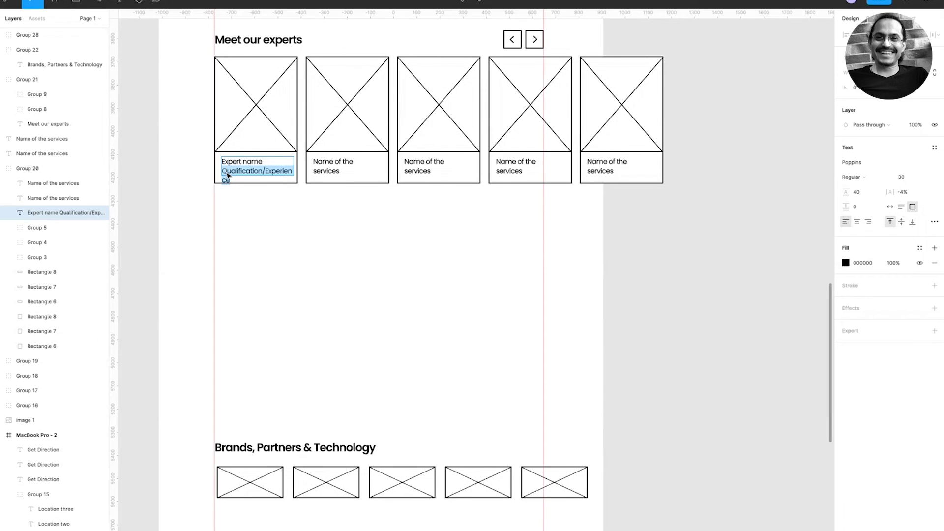
click(907, 178)
key(Down)
key(Down)
key(Down)
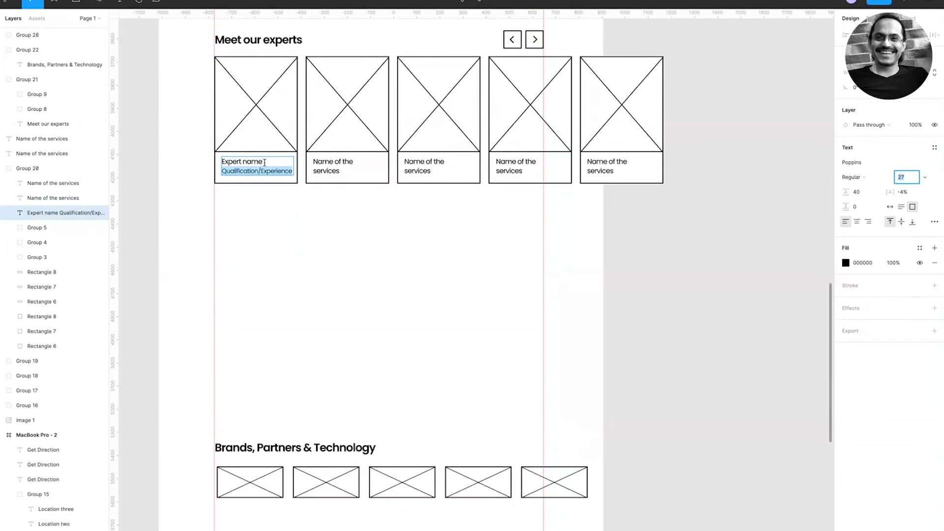
- Paste the expert text into the second card and set its Qualification/Experience line to font size 24
key(ctrl+c)
double_click(333, 166)
key(ctrl+v)
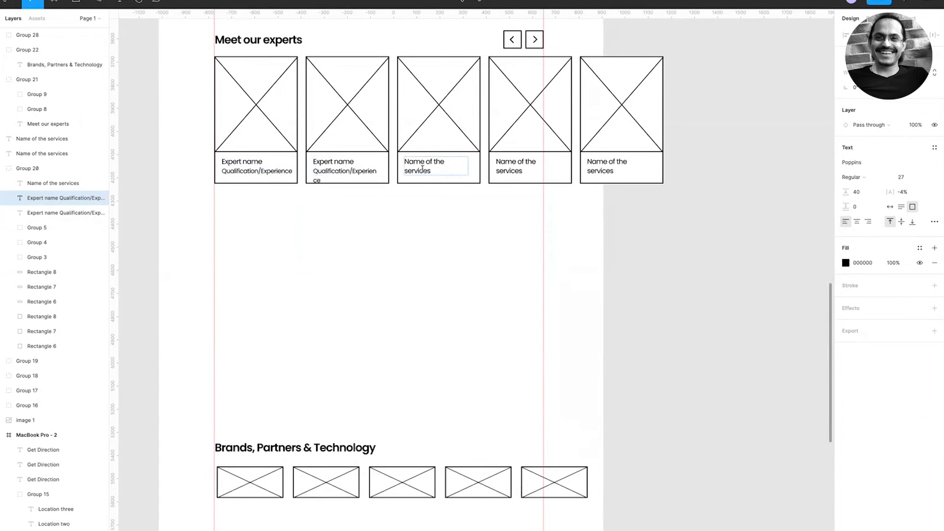
click(278, 170)
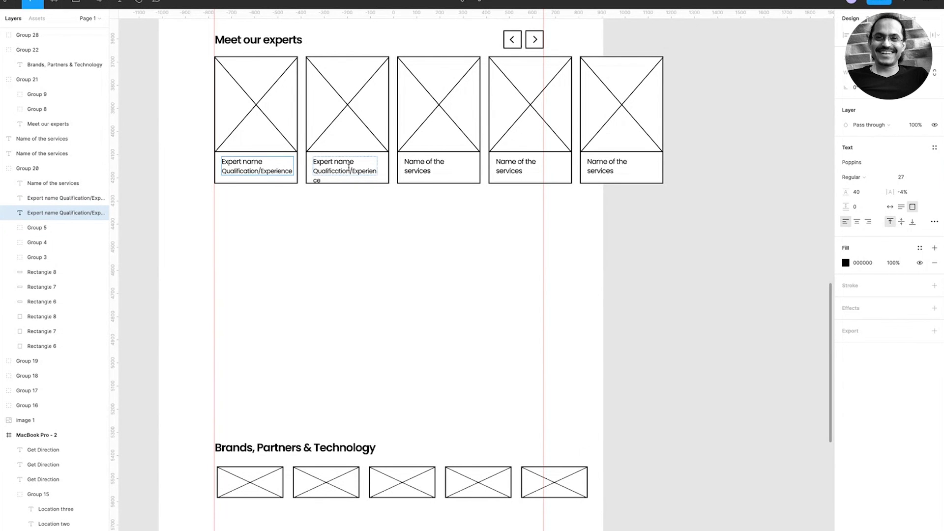
drag(315, 171, 364, 208)
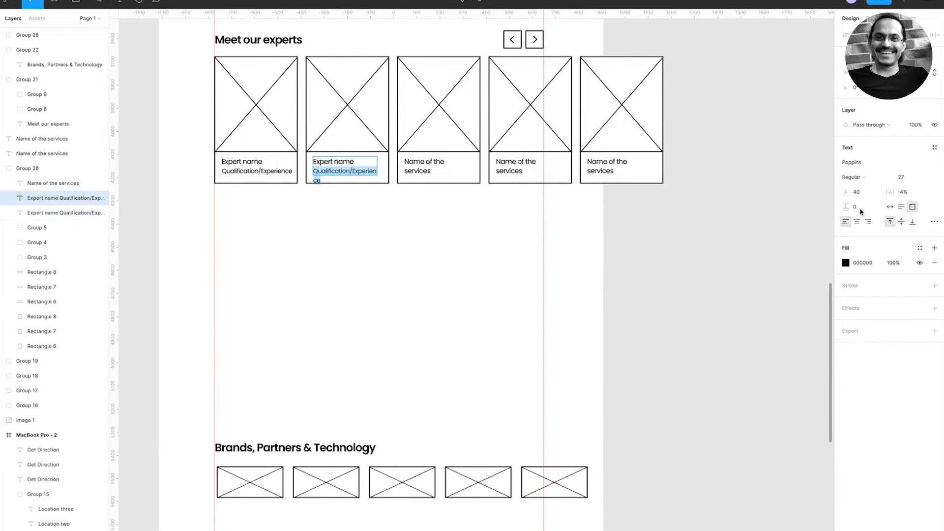
click(907, 178)
text(25)
key(Return)
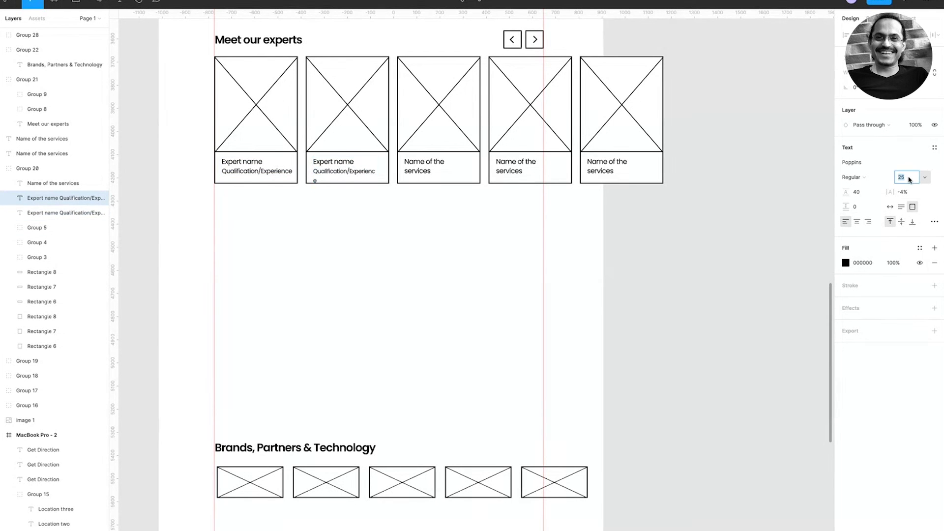
key(Down)
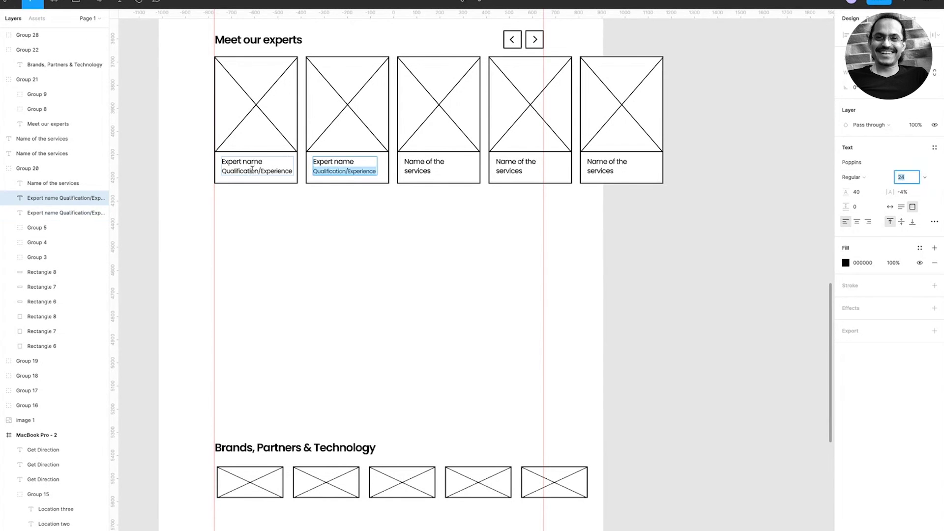
- Put the Expert name and Qualification/Experience text into the remaining expert cards
click(252, 168)
double_click(253, 168)
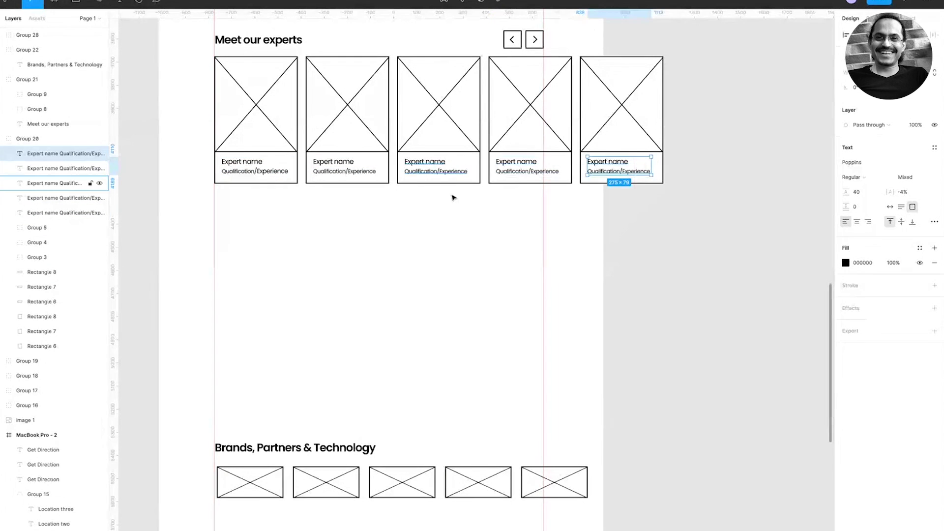
click(453, 198)
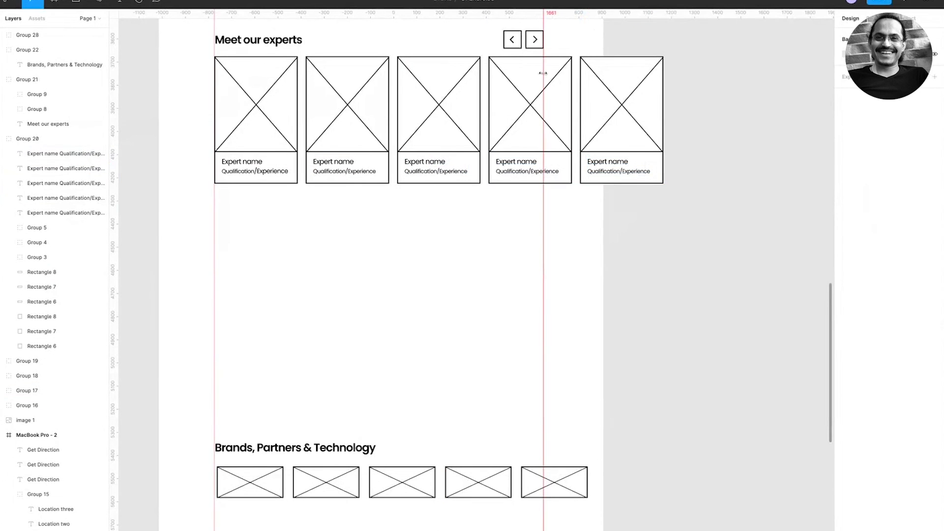
- Delete the fifth expert card and the two carousel arrow buttons beside the Meet our experts heading
mouse_move(544, 16)
mouse_down()
mouse_move(544, 49)
mouse_move(545, 14)
mouse_up()
scroll(334, 221, down, 3)
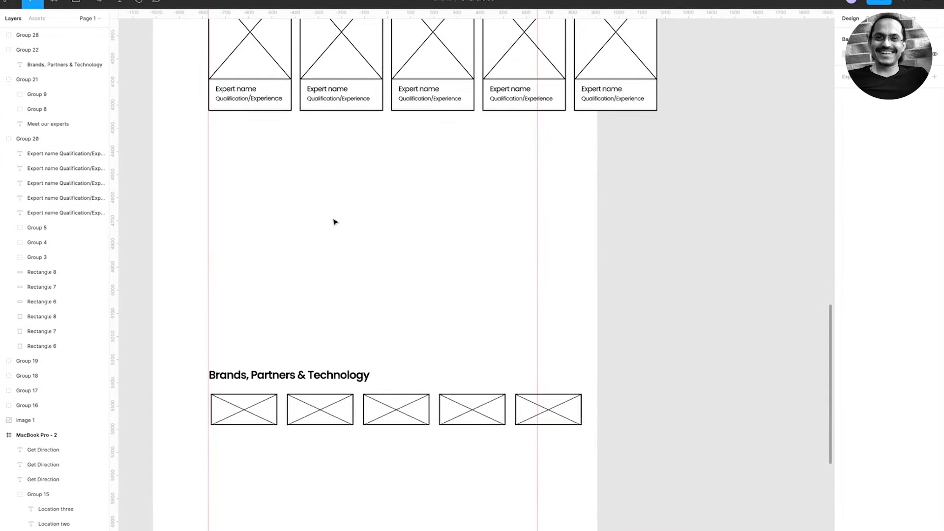
scroll(333, 219, up, 6)
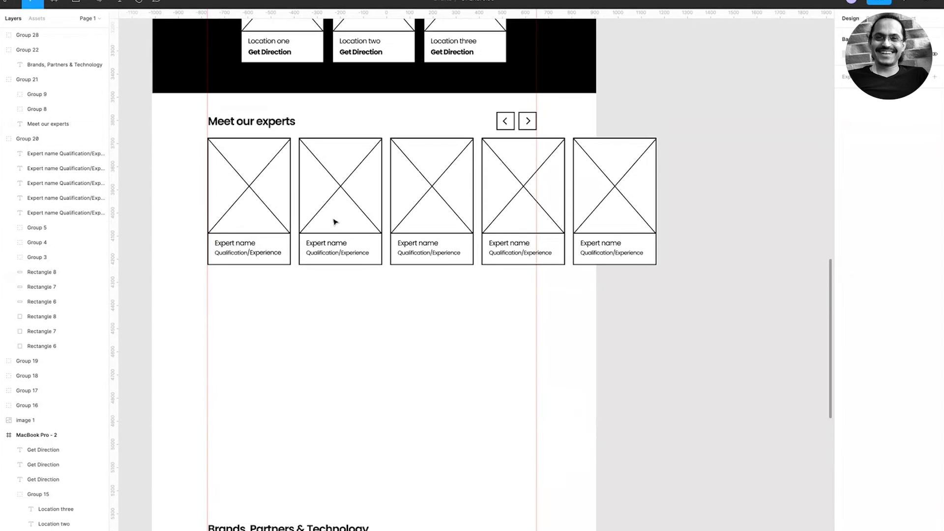
drag(576, 124, 695, 345)
key(Delete)
drag(588, 122, 459, 126)
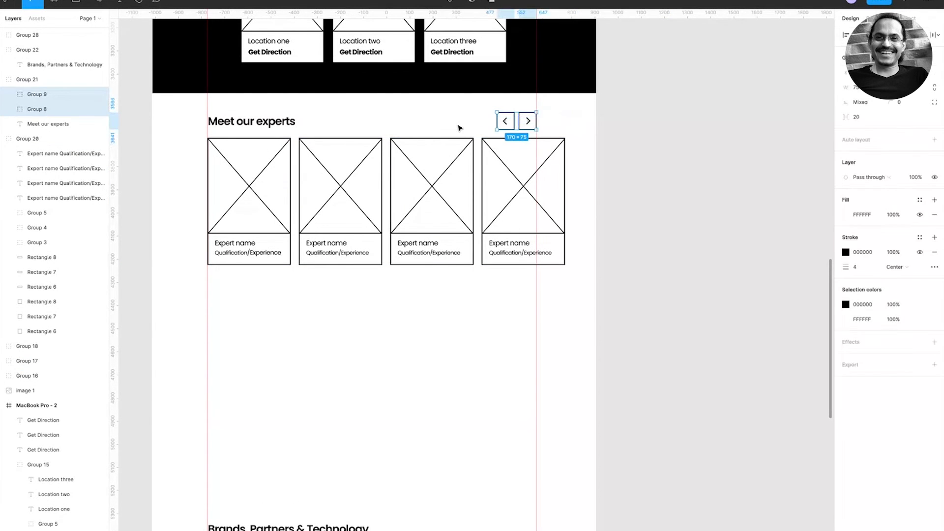
key(Delete)
- Group the four expert cards and narrow the group to a width of 1420 so it ends at the vertical guide
drag(586, 131, 227, 273)
key(ctrl+g)
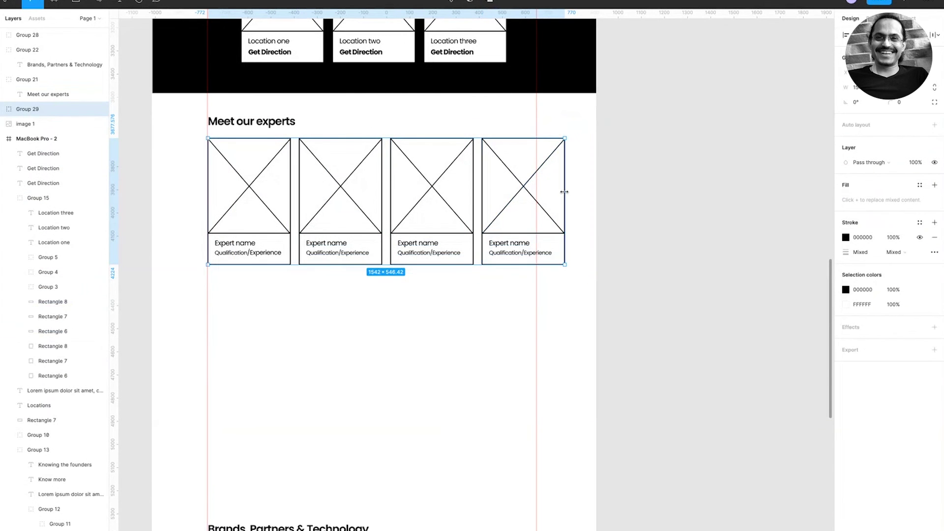
drag(564, 191, 536, 192)
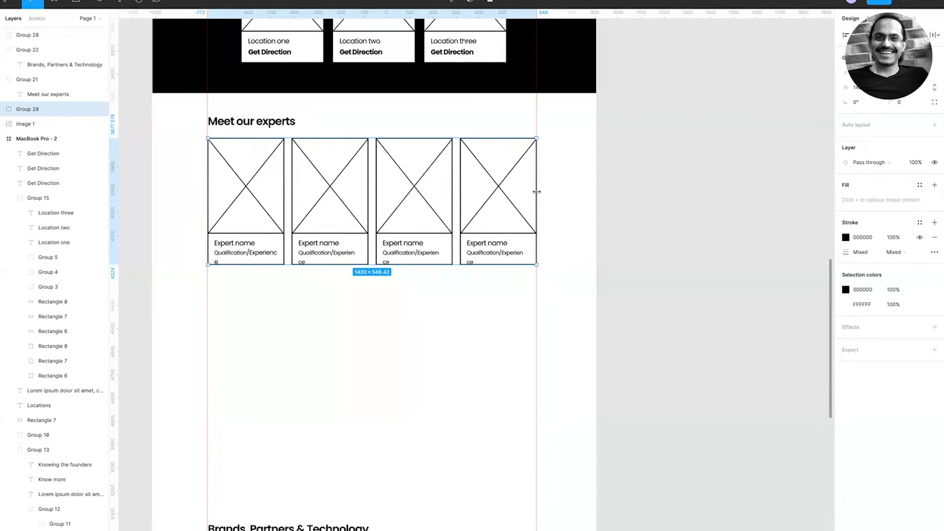
- Delete the text from the second, third and fourth expert cards
scroll(423, 381, up, 5)
double_click(423, 381)
key(Delete)
- Set the entire Qualification/Experience line in the first expert card to font size 24
click(214, 379)
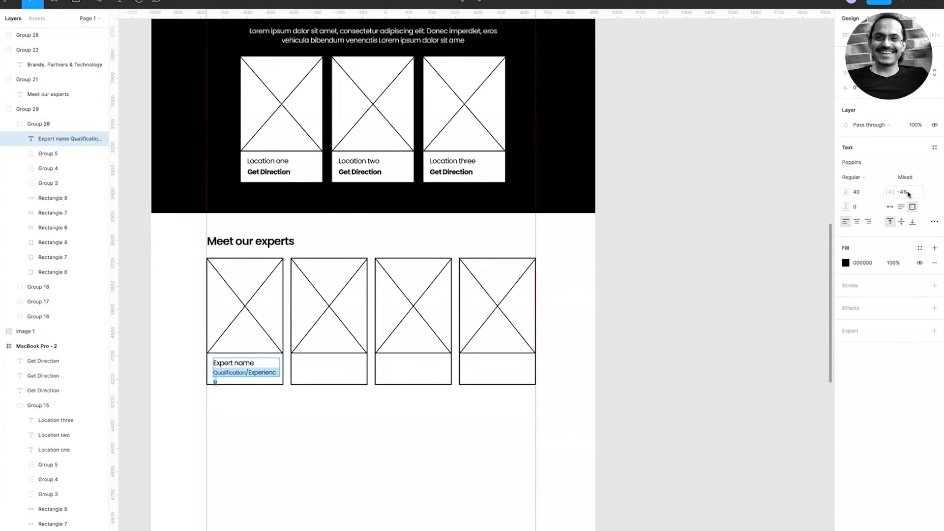
click(916, 181)
text(24)
key(Tab)
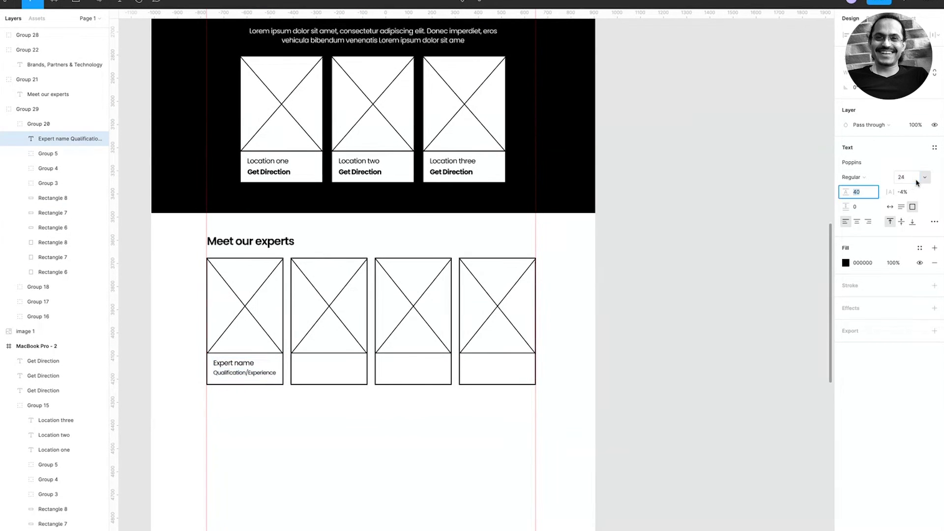
key(Return)
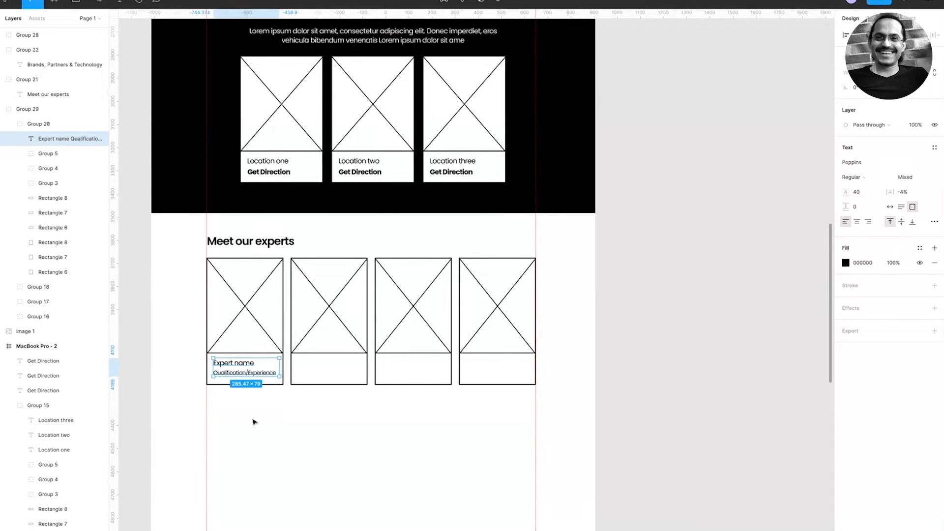
- Copy the first expert card's name and qualification text into the second, third and fourth expert cards
drag(234, 375, 315, 379)
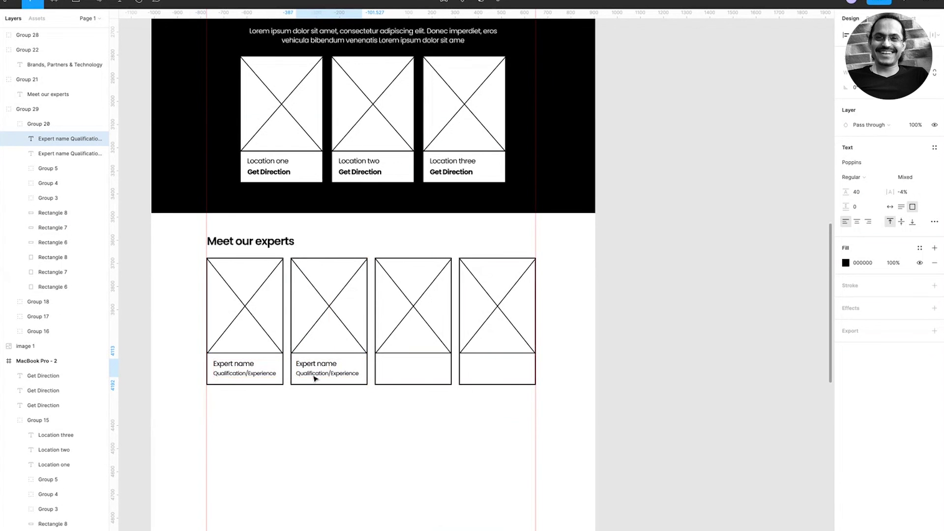
key(ctrl+d)
key(ctrl+d)
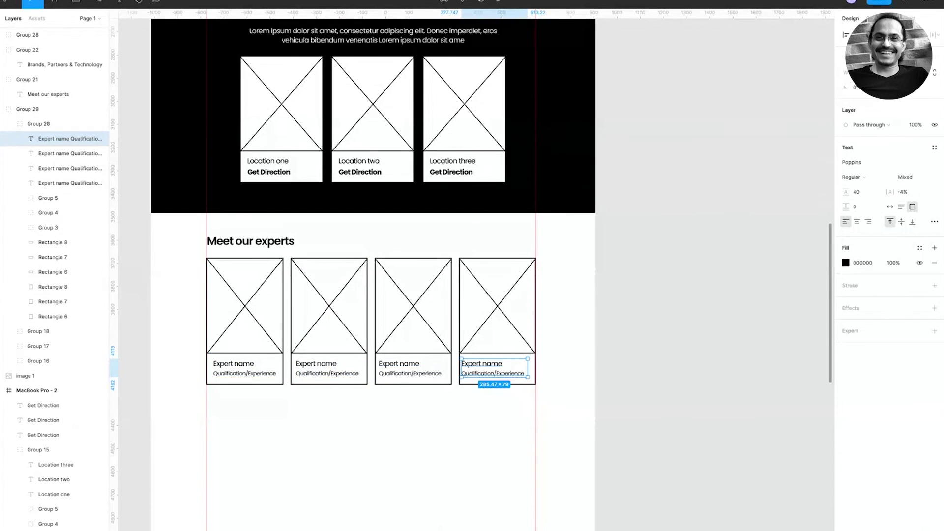
click(689, 246)
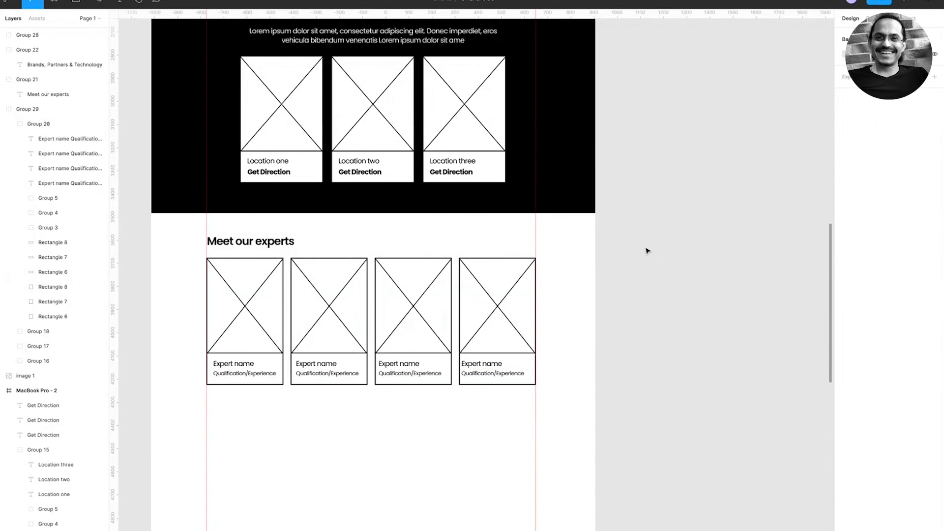
- Copy the hero's Book an Appointment button and place the copy centred below the four expert cards
key(ctrl+backslash)
scroll(615, 244, up, 20)
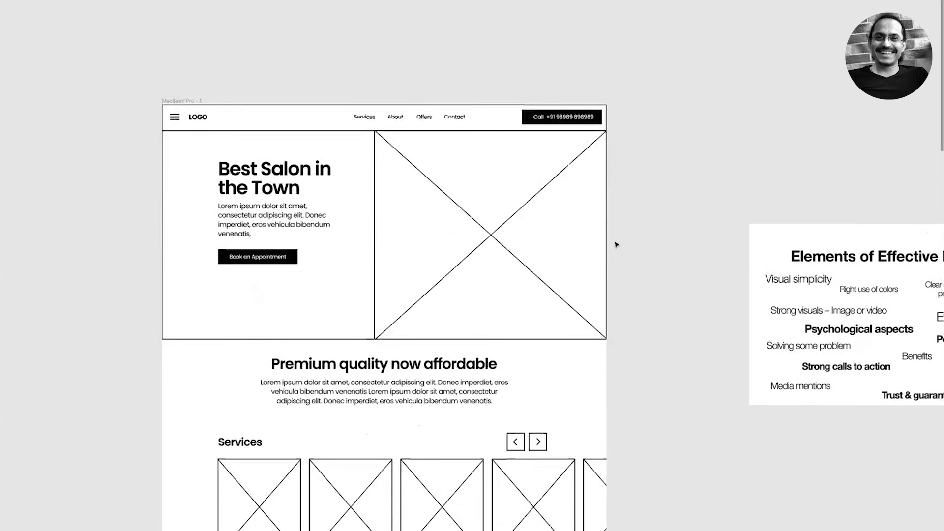
drag(305, 250, 282, 264)
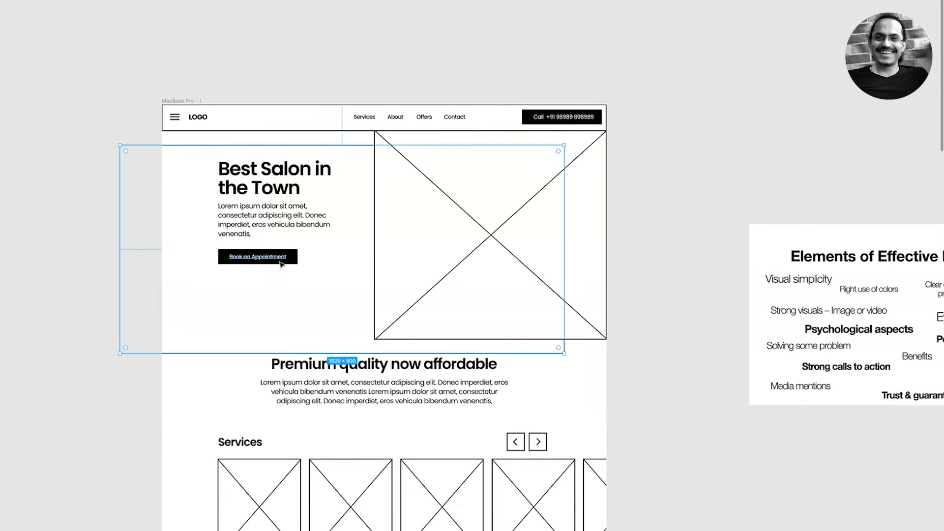
double_click(280, 264)
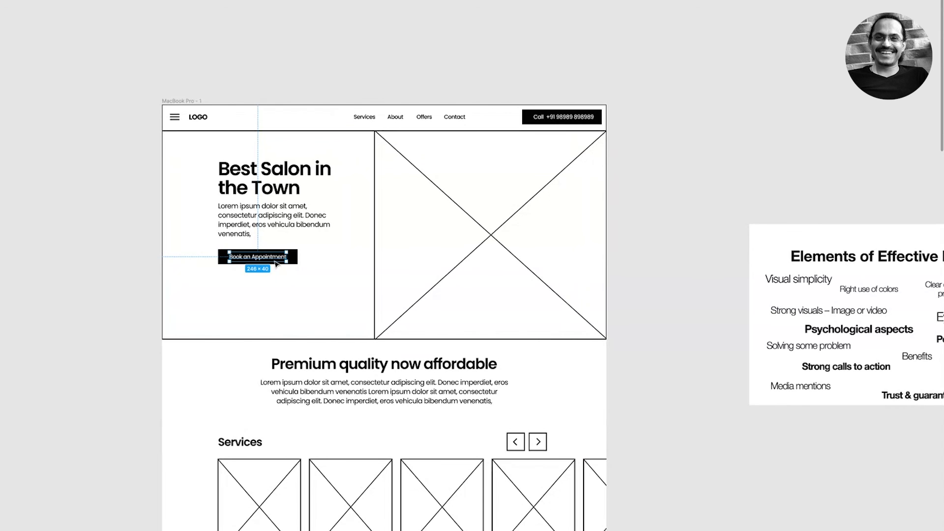
scroll(383, 358, down, 15)
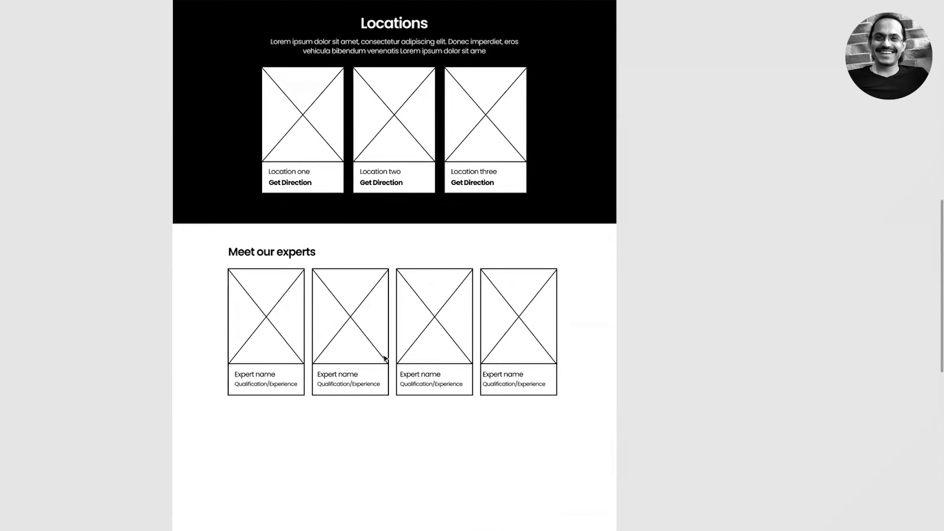
click(453, 280)
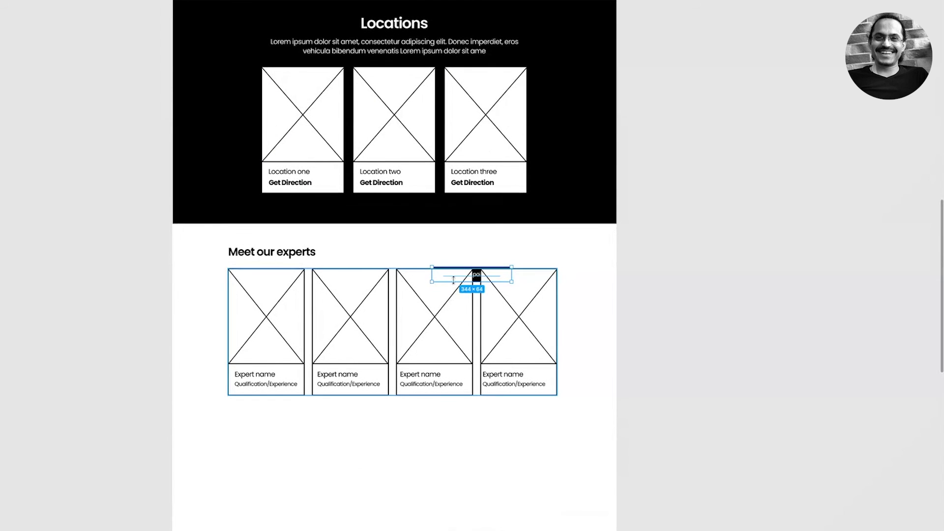
drag(453, 280, 397, 418)
- Change the label of the copied button below the expert cards to "Know all experts"
double_click(393, 418)
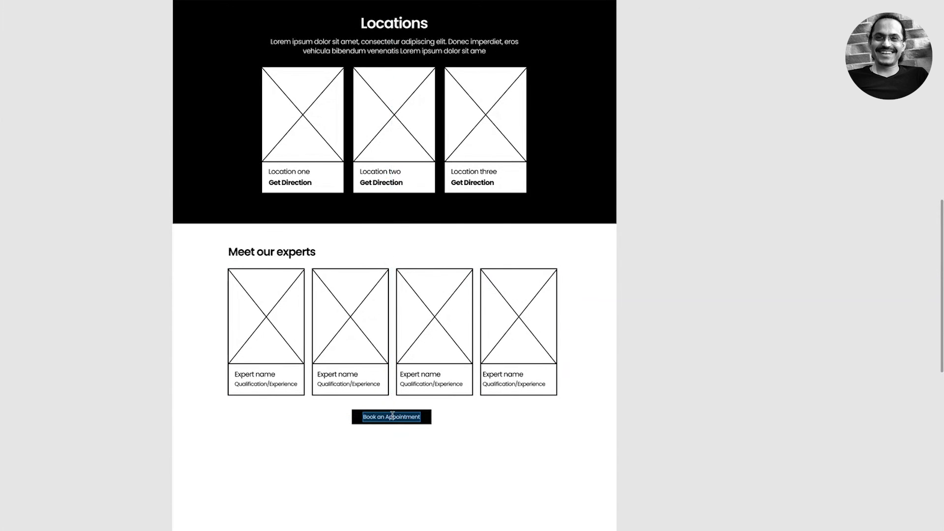
key(BackSpace)
text(Know)
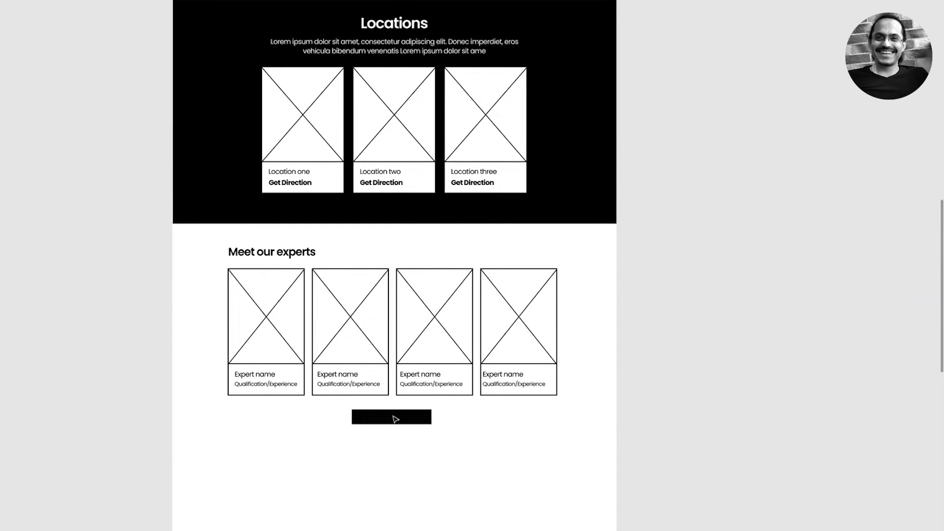
text( all experts)
key(Escape)
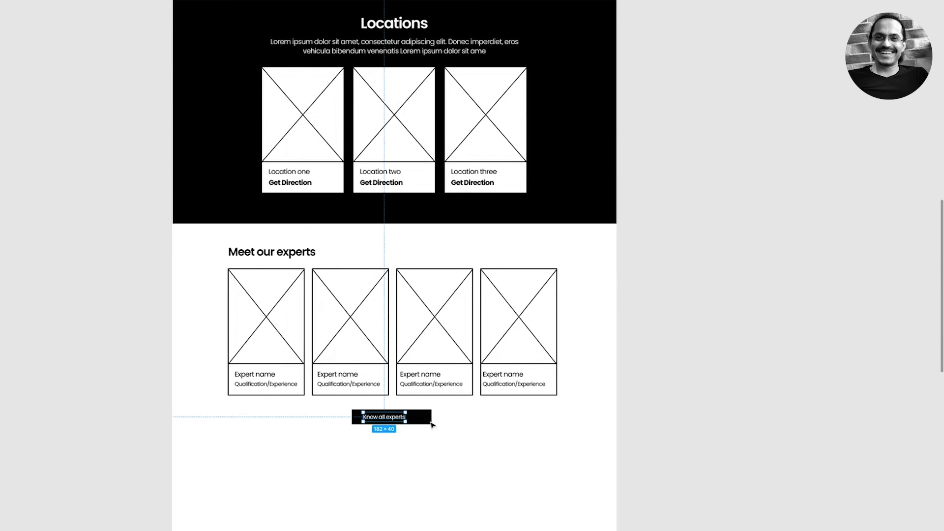
- Centre the "Know all experts" label horizontally on its black button rectangle
key(ctrl+backslash)
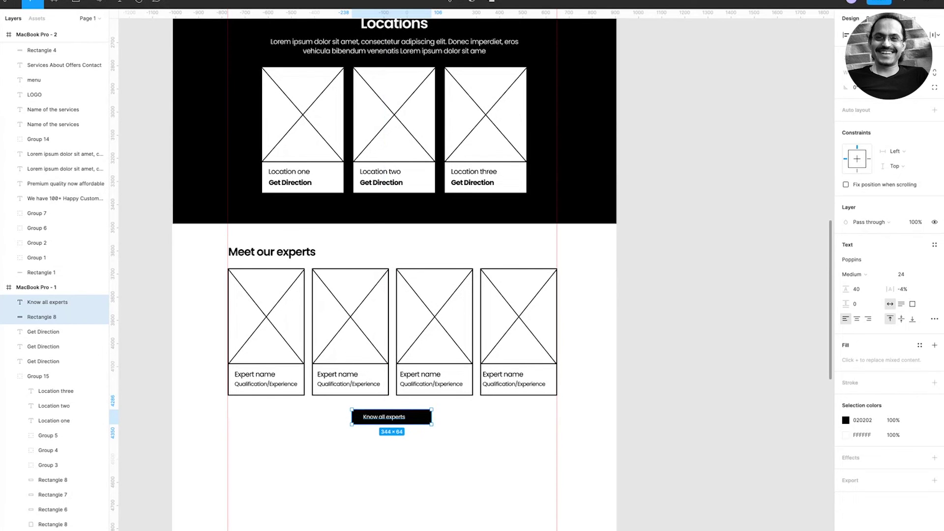
key(alt+h)
click(756, 239)
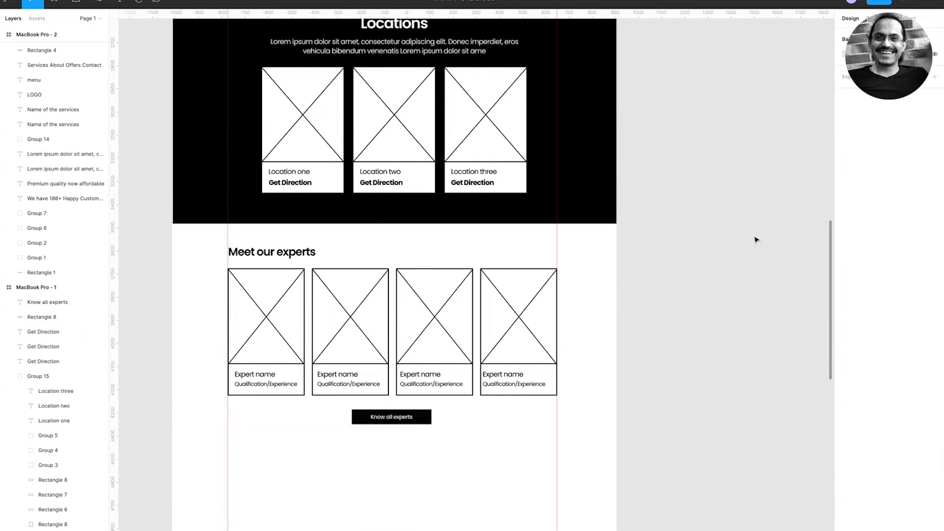
- Review the MacBook Pro - 1 frame without the interface and preview it in presentation mode
key(ctrl+backslash)
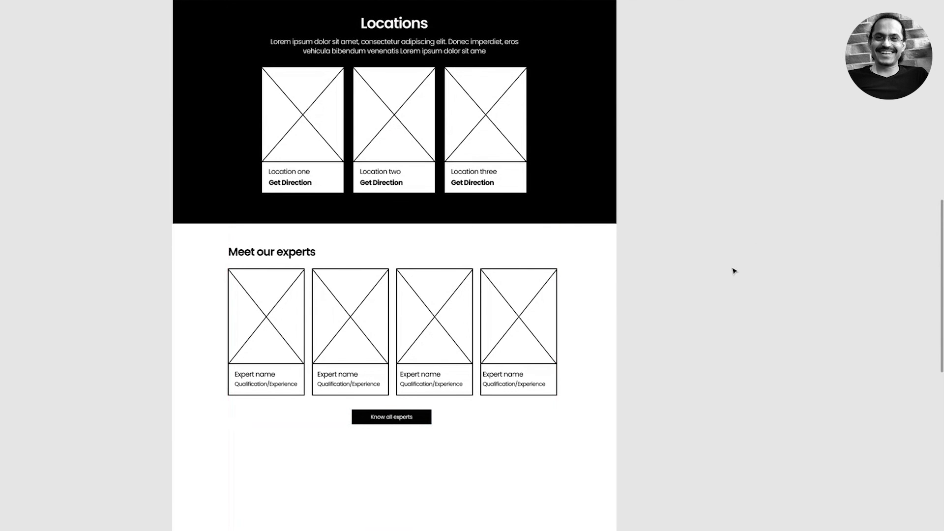
scroll(734, 271, up, 10)
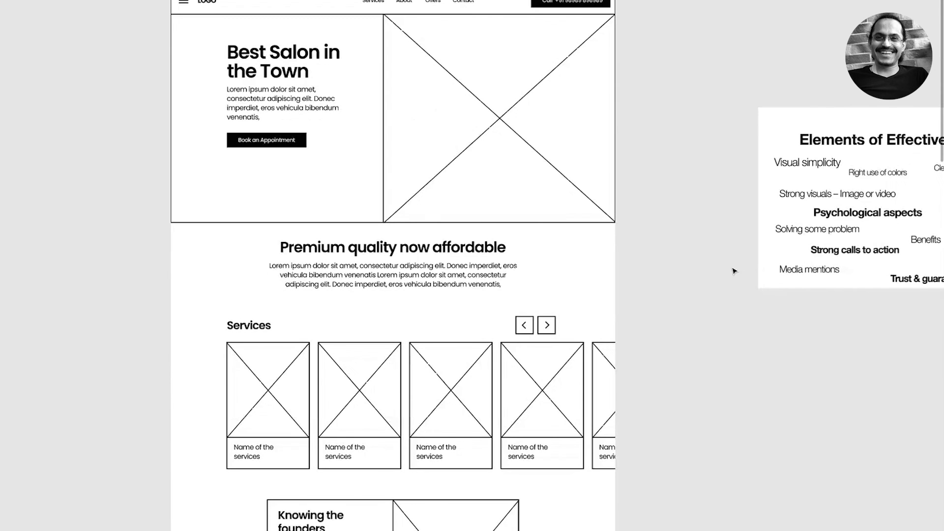
scroll(734, 271, up, 5)
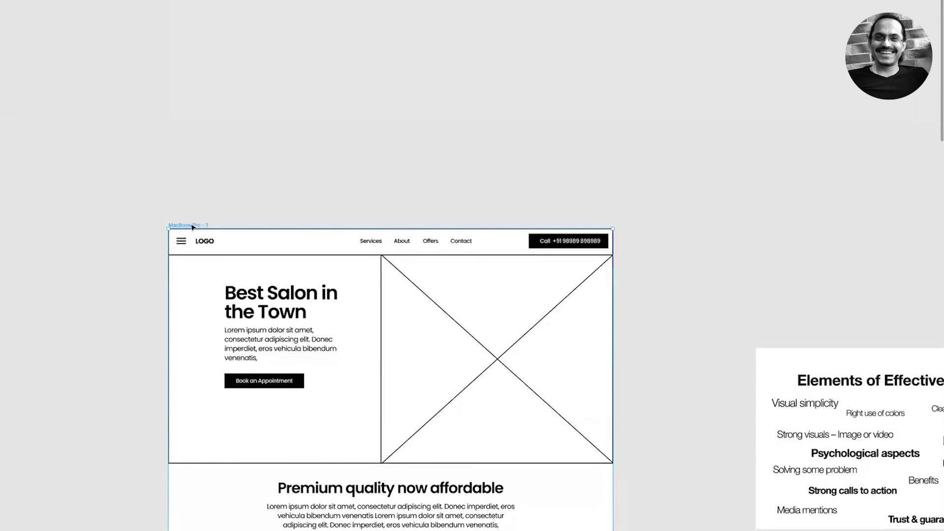
key(ctrl+backslash)
click(193, 226)
click(901, 5)
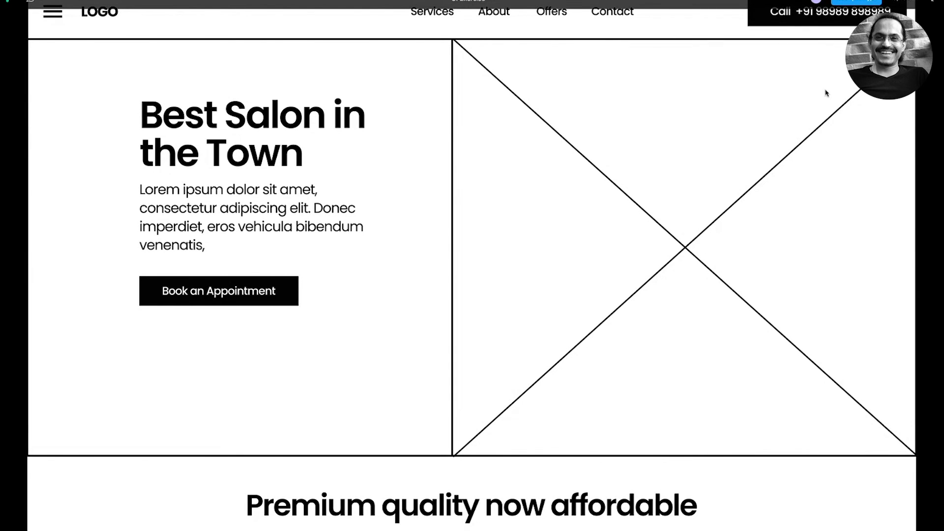
key(Escape)
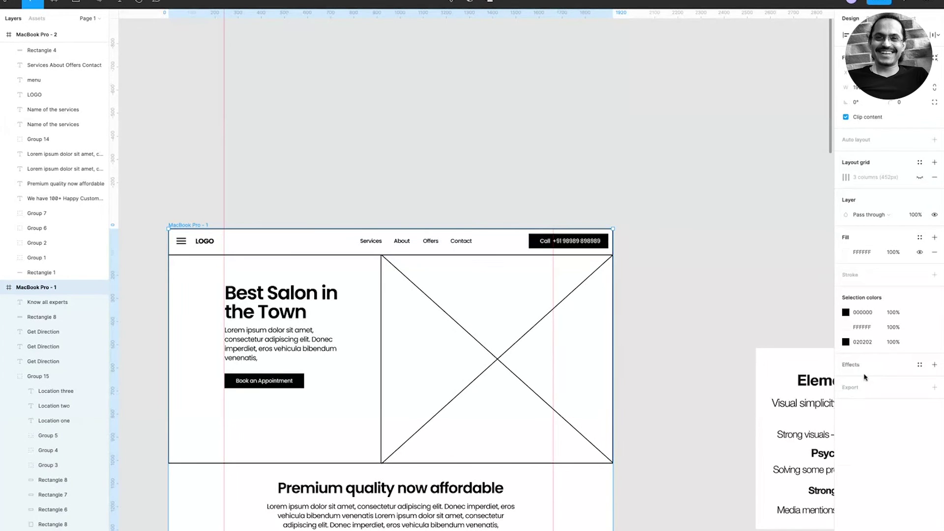
- Export the MacBook Pro - 1 frame as a 1x PNG to the Desktop and open the image in the browser
click(858, 388)
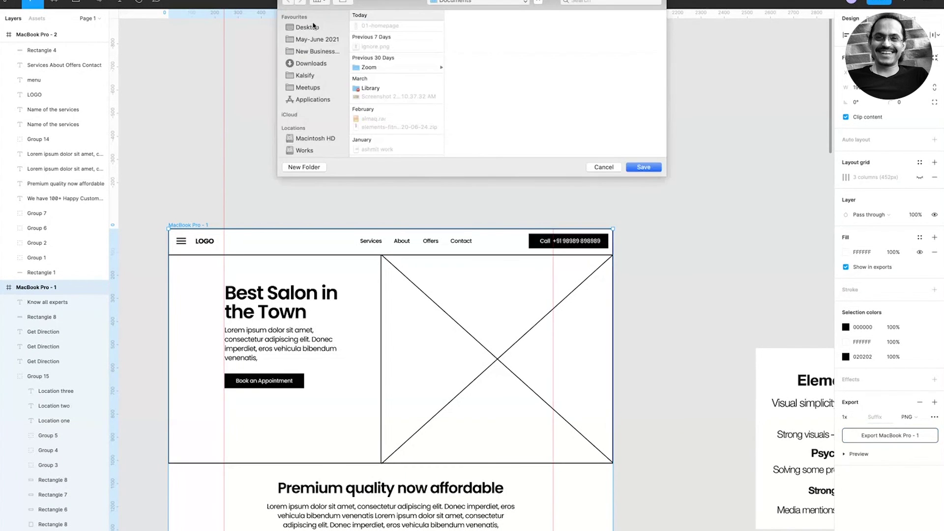
click(642, 168)
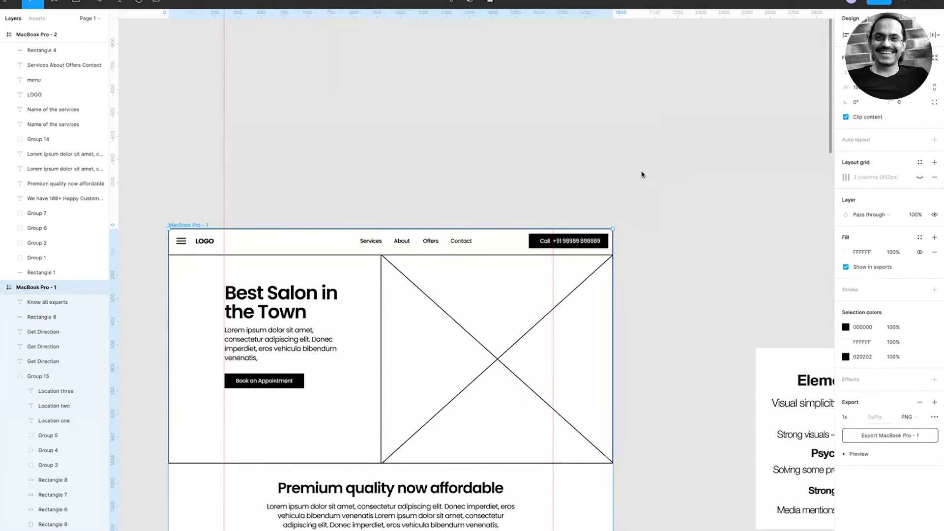
click(535, 153)
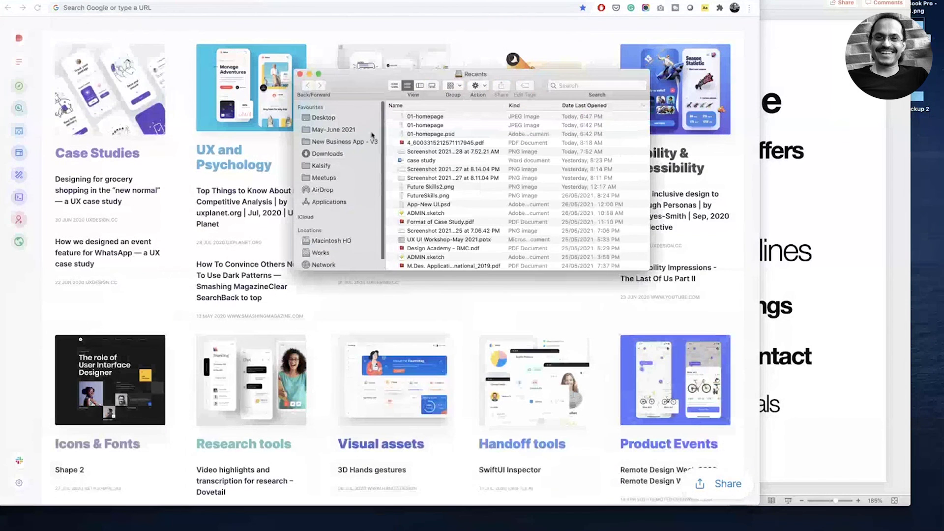
click(324, 118)
click(576, 131)
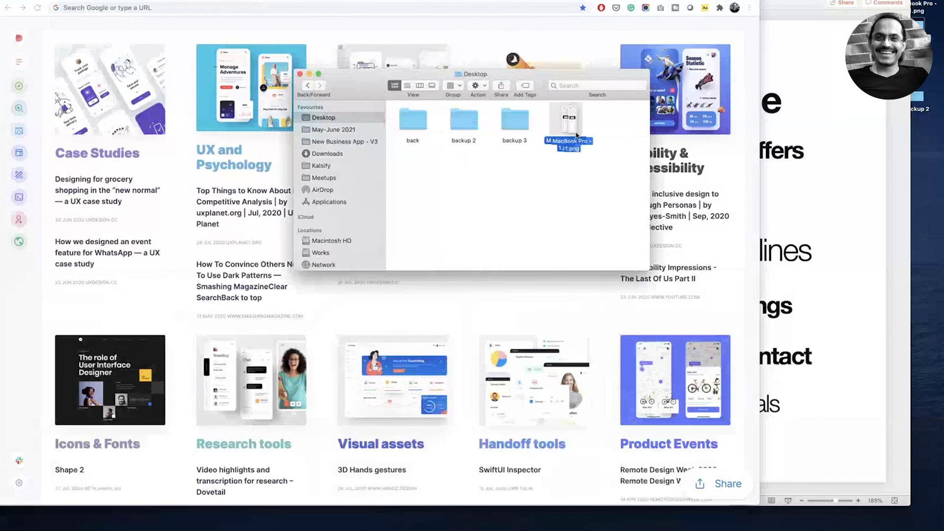
drag(576, 136, 474, 90)
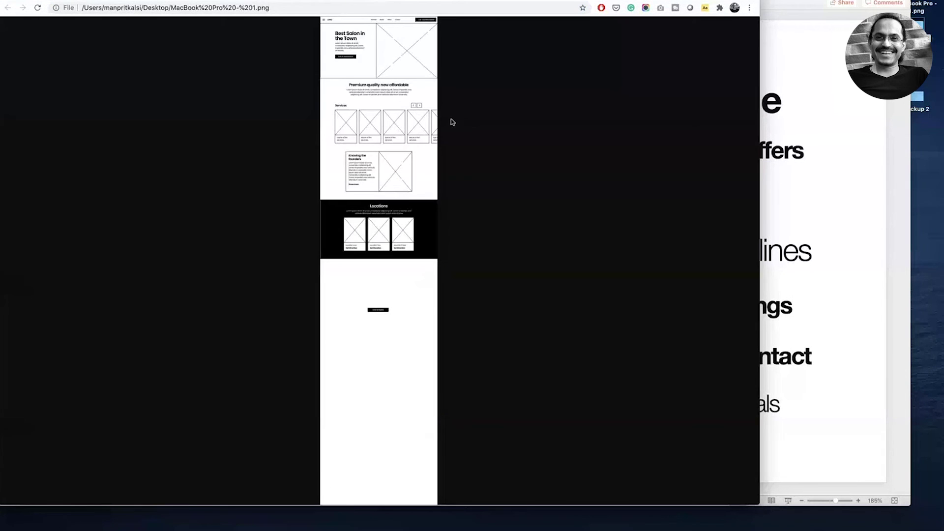
- Examine the exported page at a readable zoom, comparing the hero, Services, Knowing the founders and Locations sections
click(384, 125)
scroll(384, 125, up, 10)
key(super+minus)
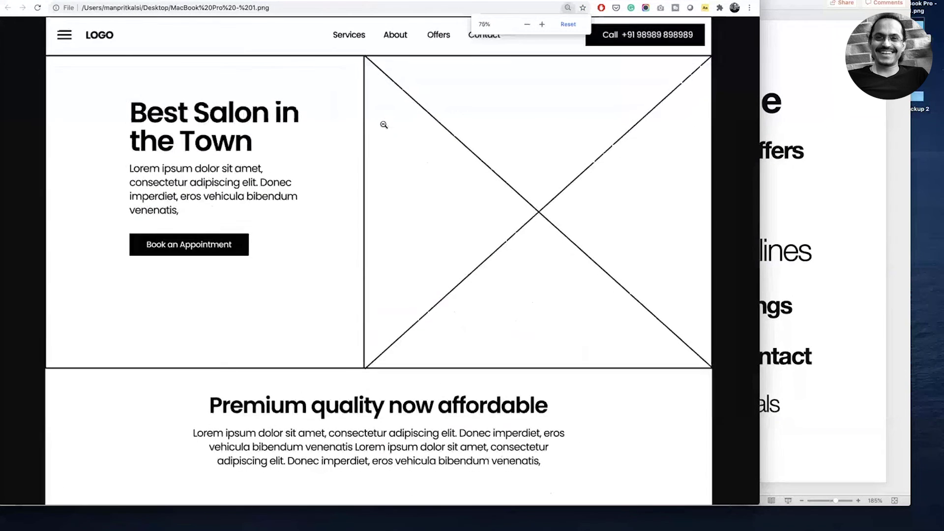
key(super+minus)
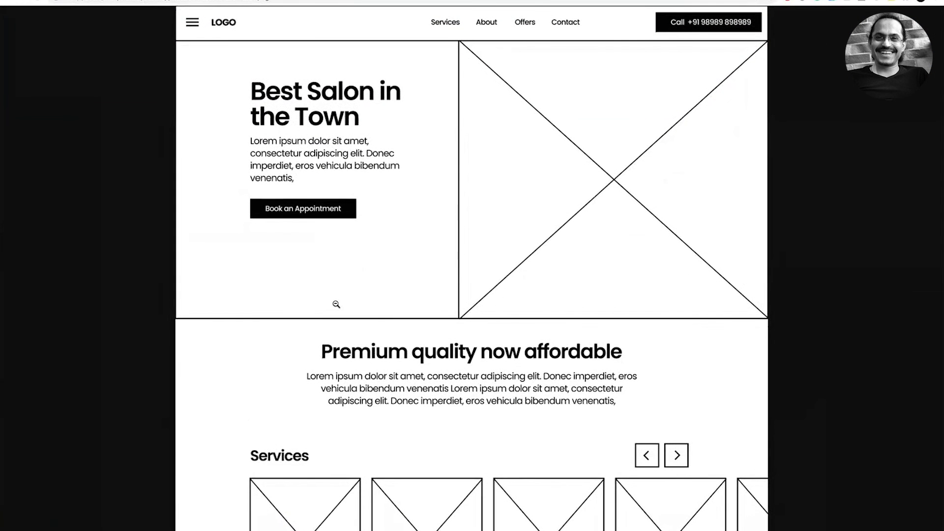
key(super+equal)
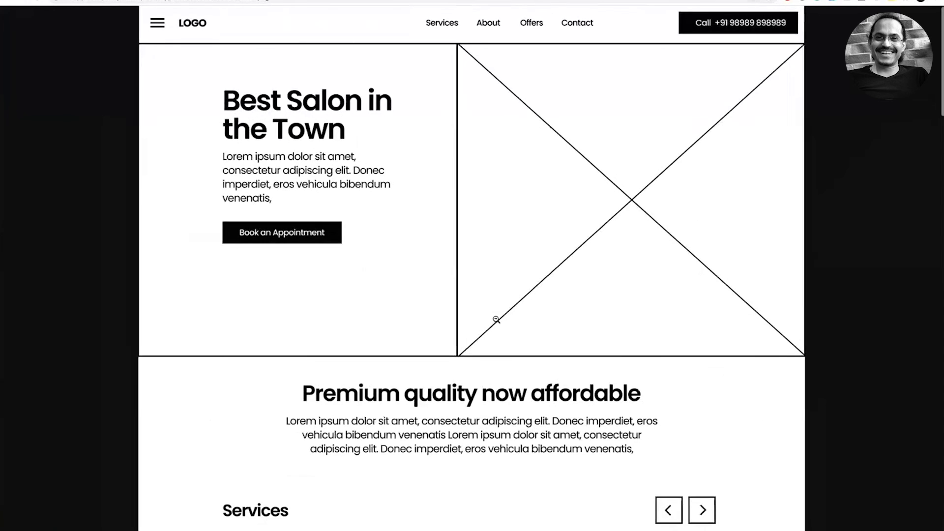
scroll(495, 319, down, 6)
scroll(495, 320, down, 14)
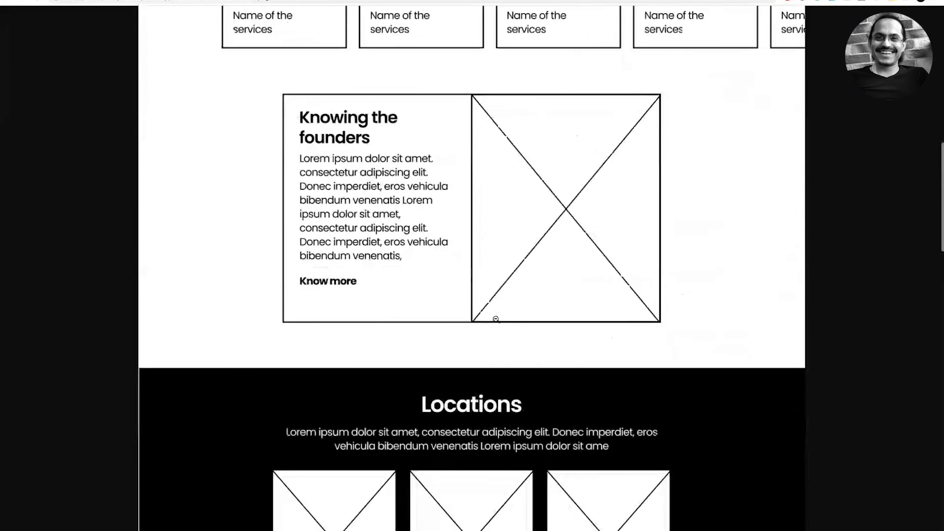
scroll(496, 319, up, 3)
scroll(492, 318, up, 8)
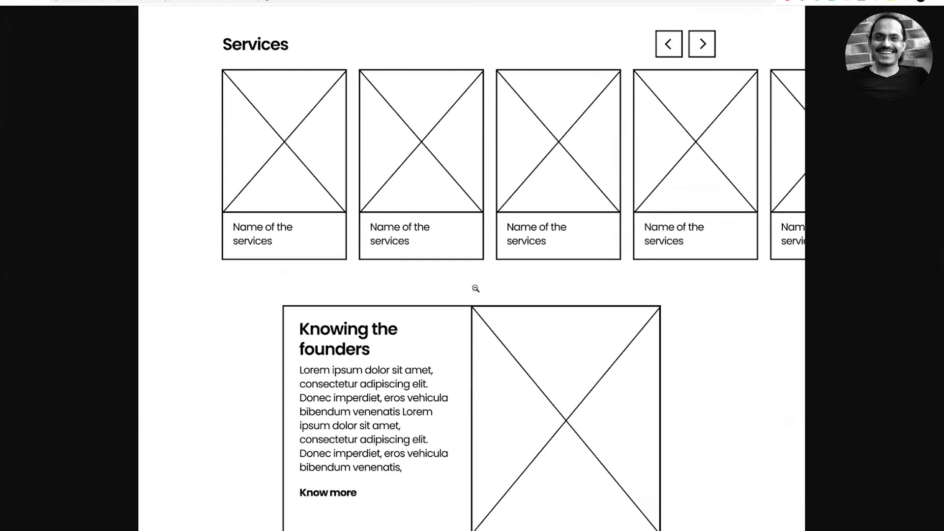
scroll(474, 289, down, 1)
scroll(473, 290, up, 2)
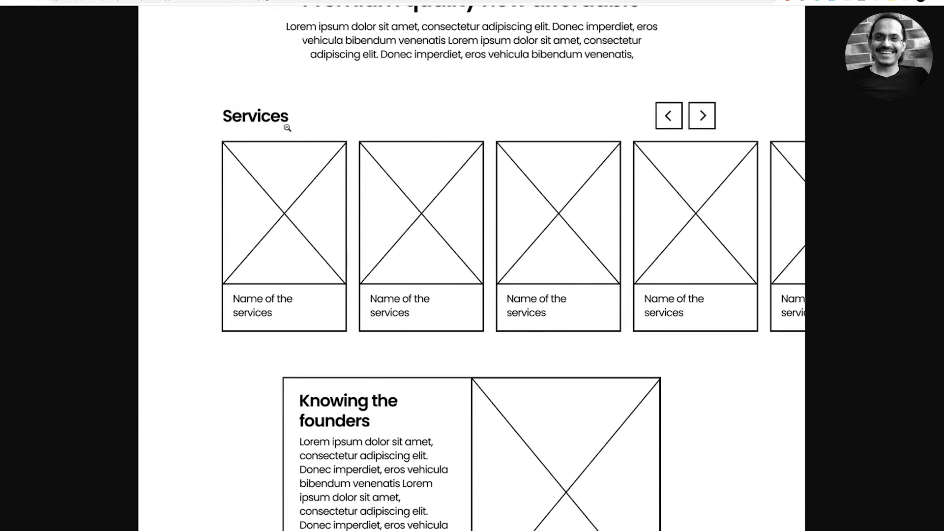
scroll(285, 125, up, 4)
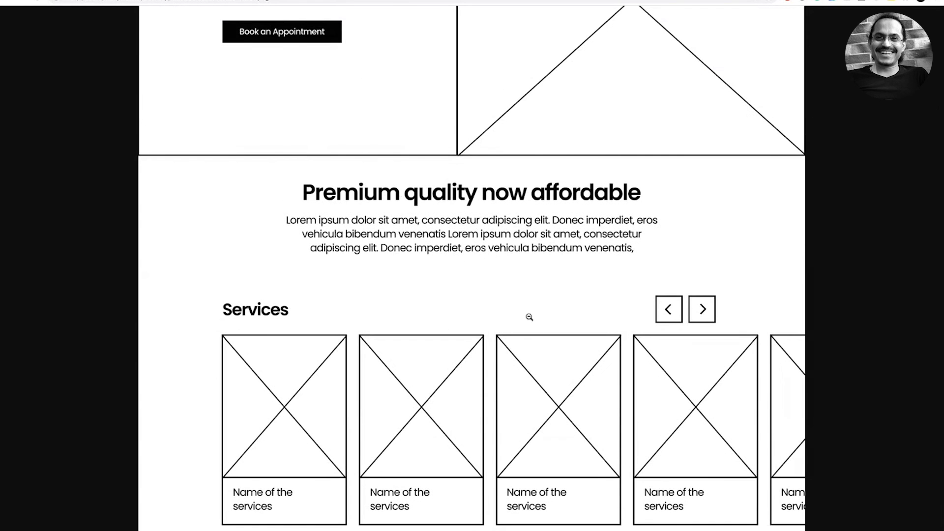
scroll(608, 419, down, 5)
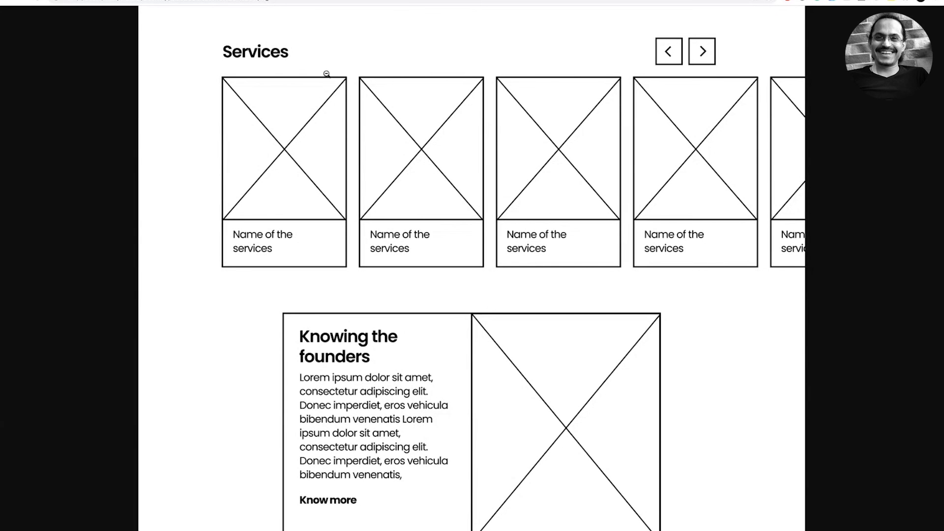
- Return to the Figma wireframe, duplicate the black Locations background over the founders section and fill the copy with F5F5F5
key(ctrl+Left)
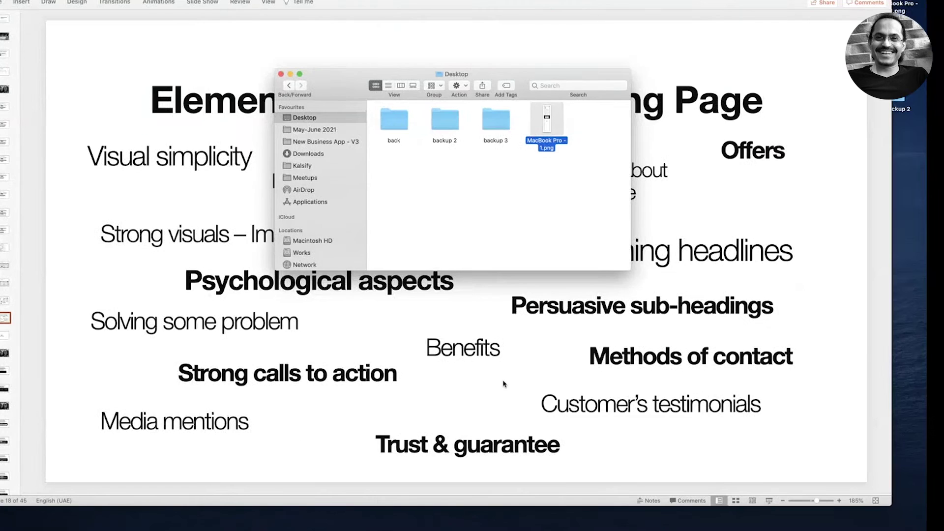
key(ctrl+Right)
scroll(343, 183, down, 10)
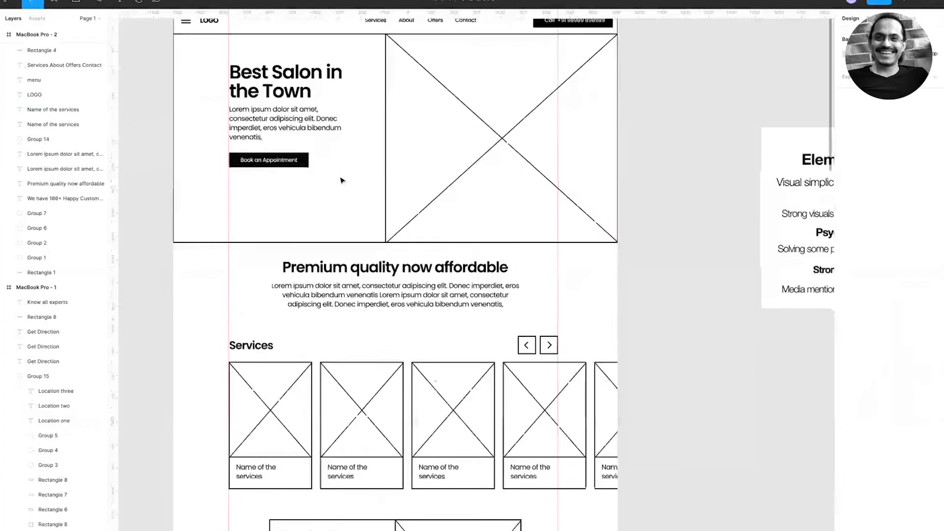
click(247, 367)
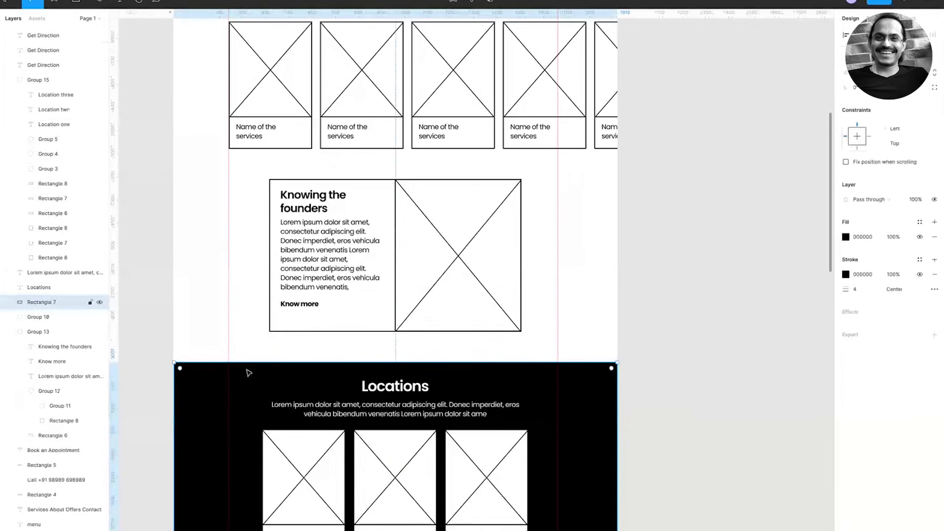
drag(247, 365, 255, 170)
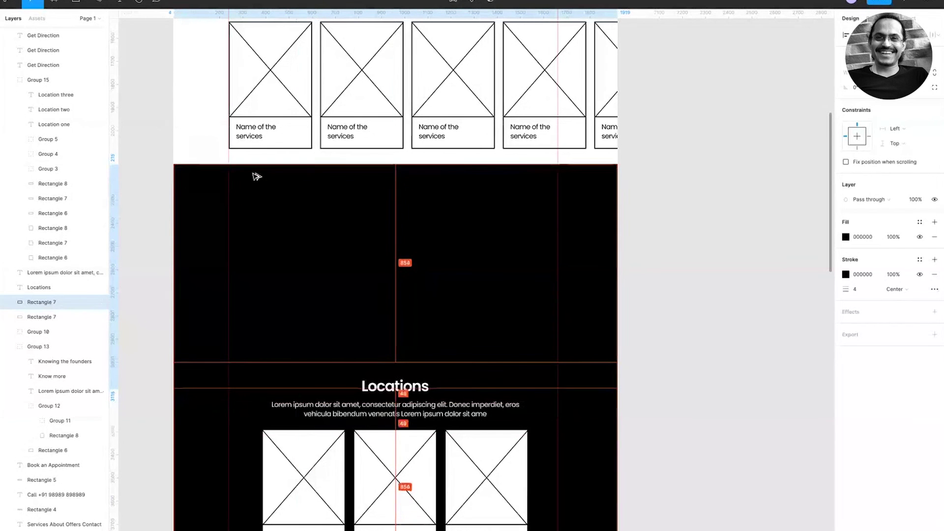
click(846, 237)
click(723, 255)
drag(723, 256, 724, 252)
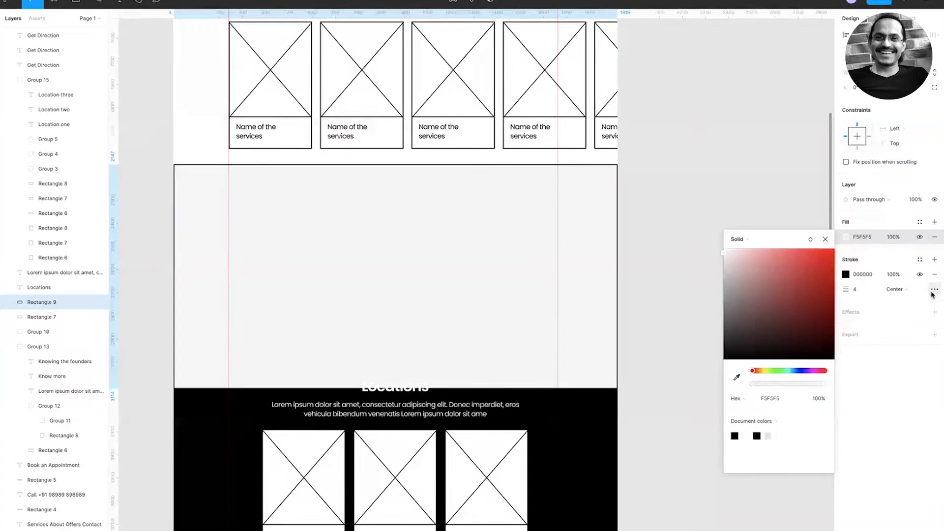
- Remove the stroke from the light grey founders background rectangle
click(856, 290)
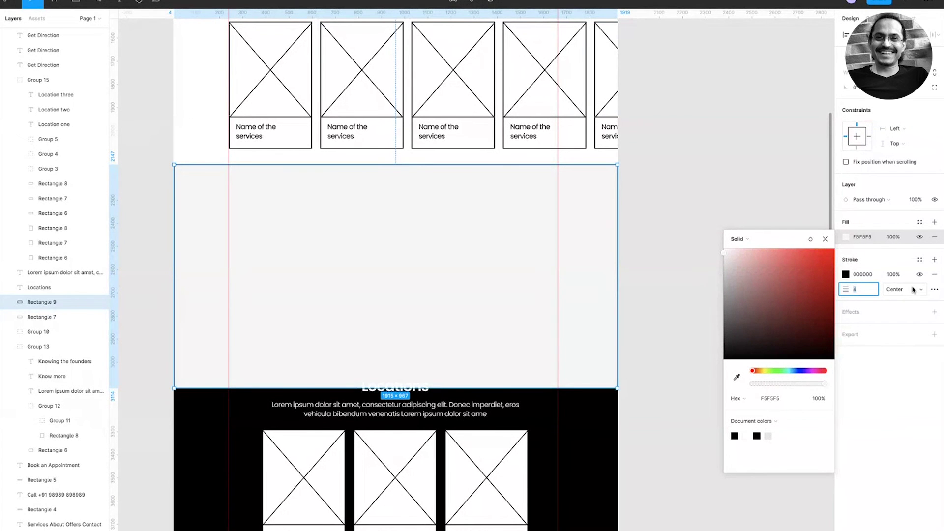
click(935, 274)
click(692, 218)
click(597, 212)
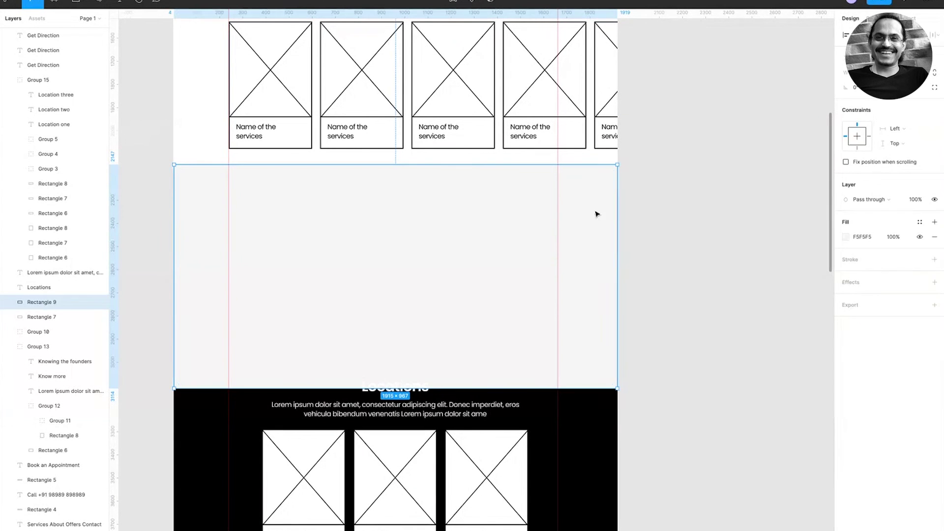
- Place the grey rectangle behind the Knowing the founders card and shorten it to 1915 × 854, ending at the Locations section
key(Delete)
click(273, 207)
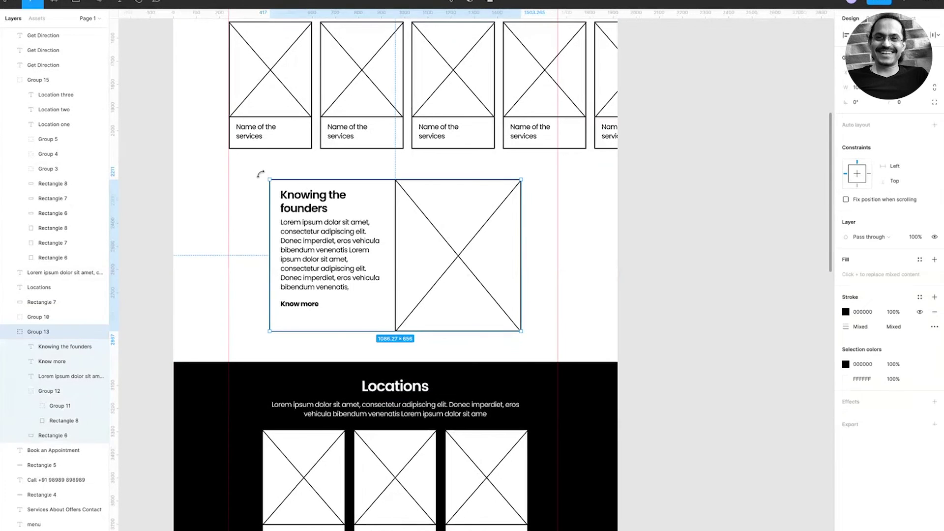
click(8, 335)
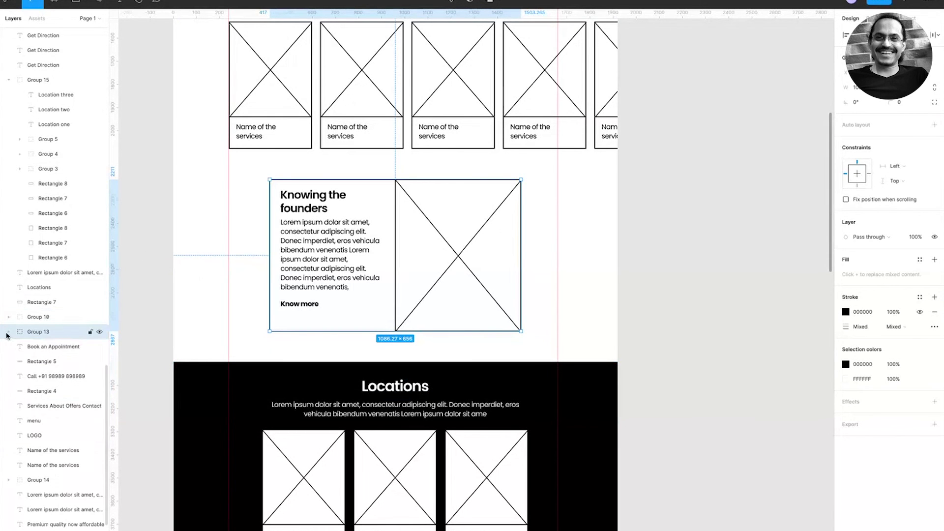
key(ctrl+z)
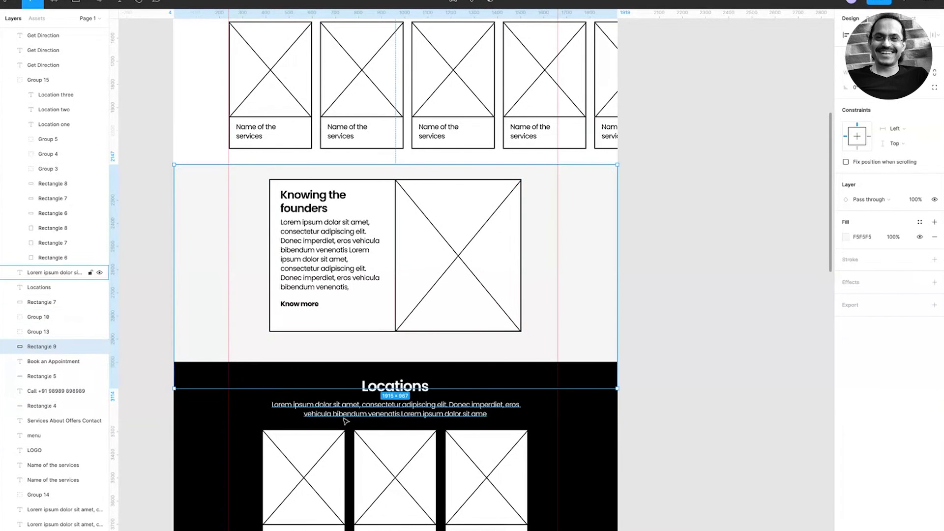
drag(399, 388, 398, 361)
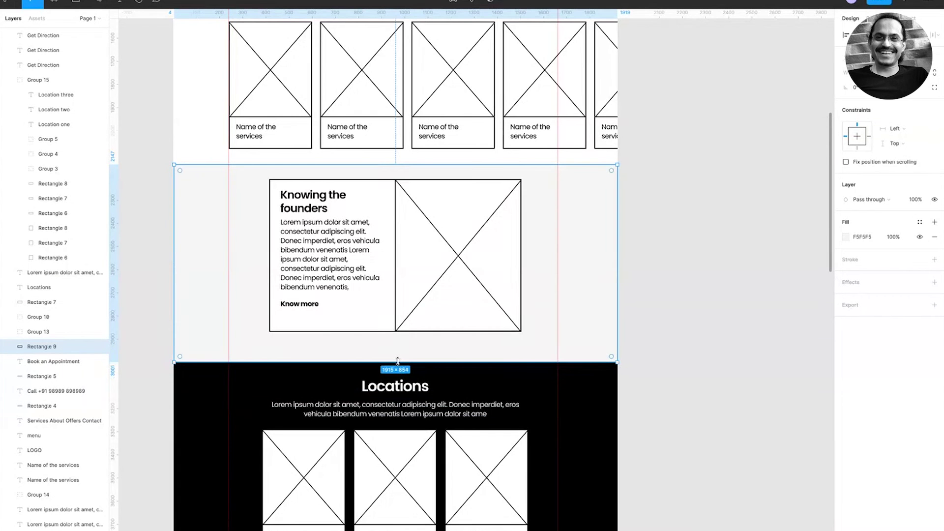
- Move the founders, Locations and Meet our experts sections down together to widen the gap below Services
key(ctrl+minus)
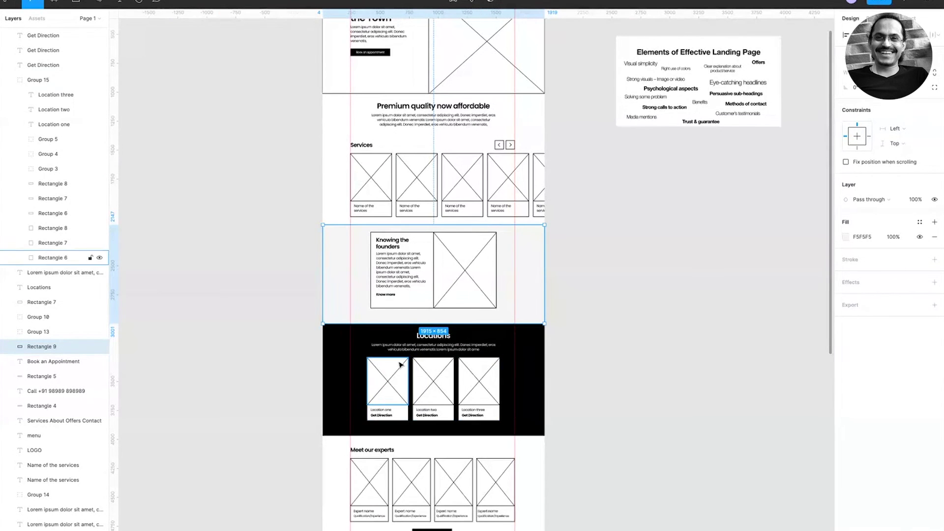
drag(309, 235, 569, 526)
key(shift+Down)
key(shift+Down)
key(shift+Down)
key(shift+Down)
key(shift+Down)
key(shift+Down)
key(shift+Down)
key(shift+Down)
key(shift+Down)
key(shift+Down)
key(shift+Down)
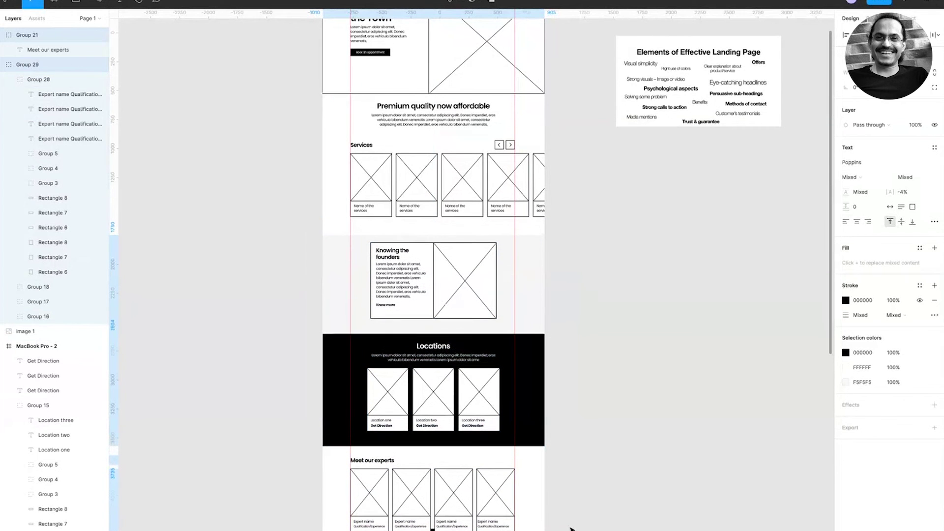
- Enlarge the grey founders background upward to 1915 × 1034 and shift it down, keeping a gap below the Services cards
click(616, 427)
drag(286, 166, 615, 351)
key(shift+2)
drag(499, 217, 501, 198)
key(shift+Down)
key(shift+Down)
key(shift+Down)
key(shift+Down)
key(shift+Down)
key(shift+Down)
key(shift+Down)
key(shift+Down)
key(shift+Down)
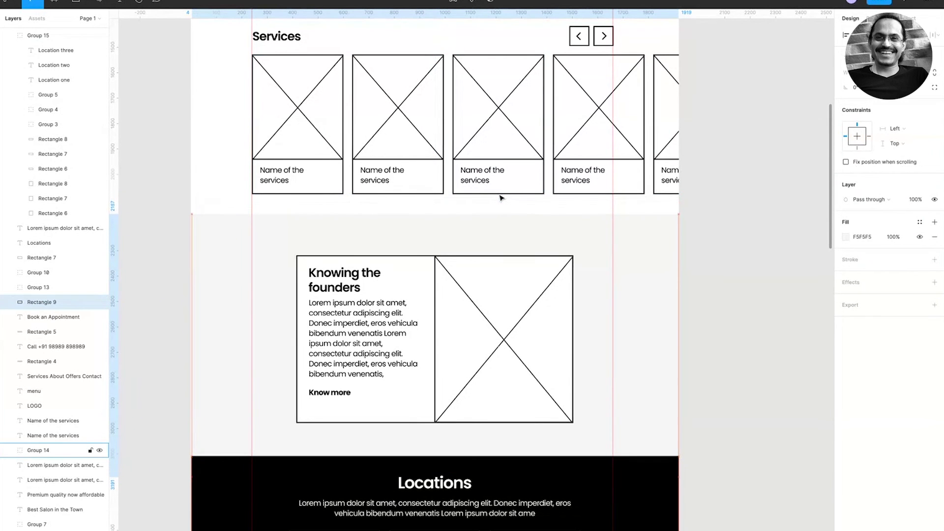
scroll(501, 198, down, 8)
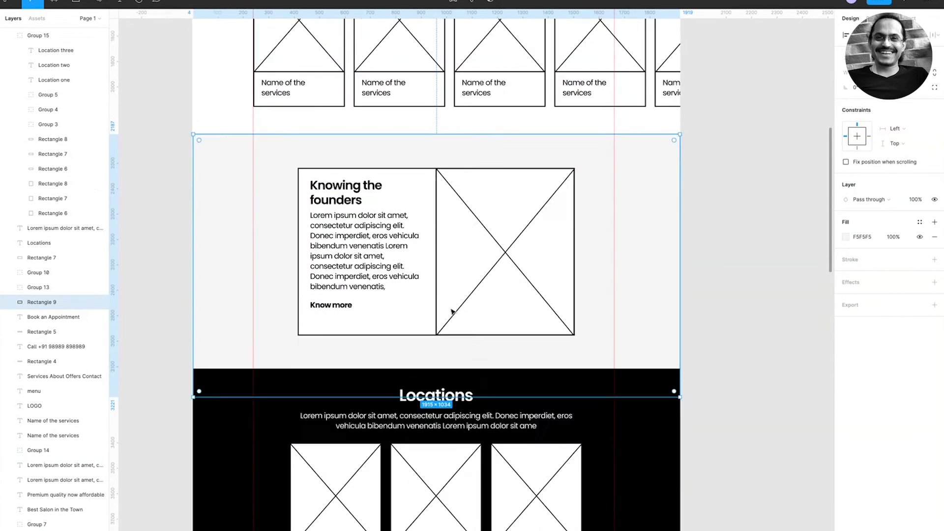
click(757, 298)
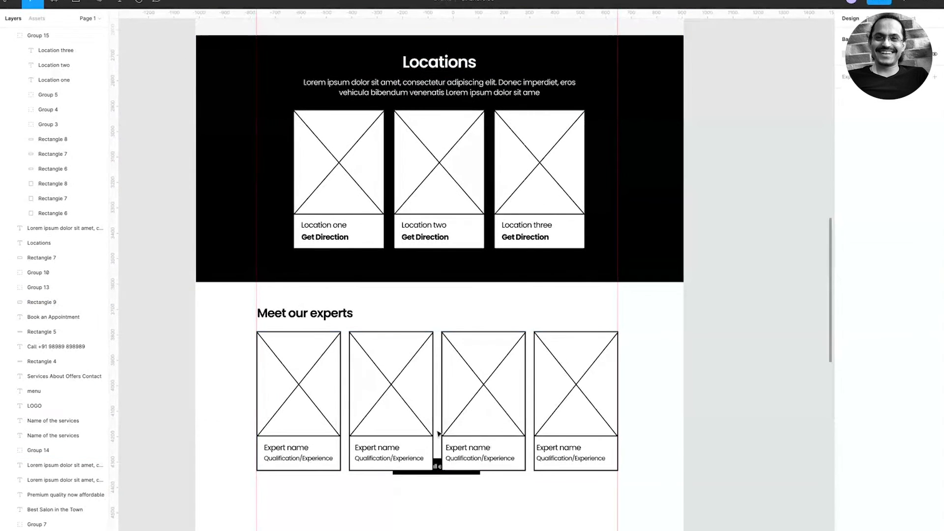
- Group the "Know all experts" label with its black rectangle and move the button down below the expert cards
click(437, 464)
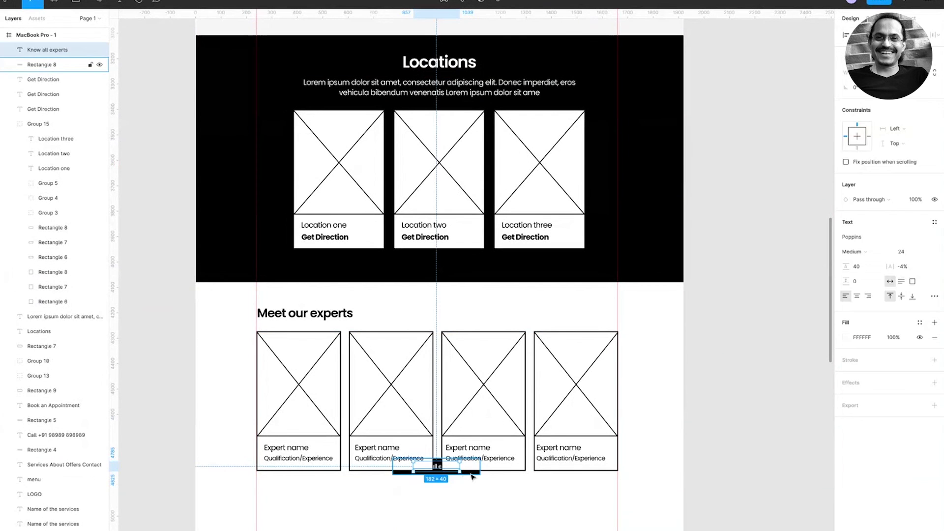
key(shift+Down)
key(shift+Down)
key(shift+Down)
key(shift+Down)
key(shift+Down)
key(shift+Down)
key(shift+Down)
key(shift+Down)
key(shift+Down)
key(shift+Down)
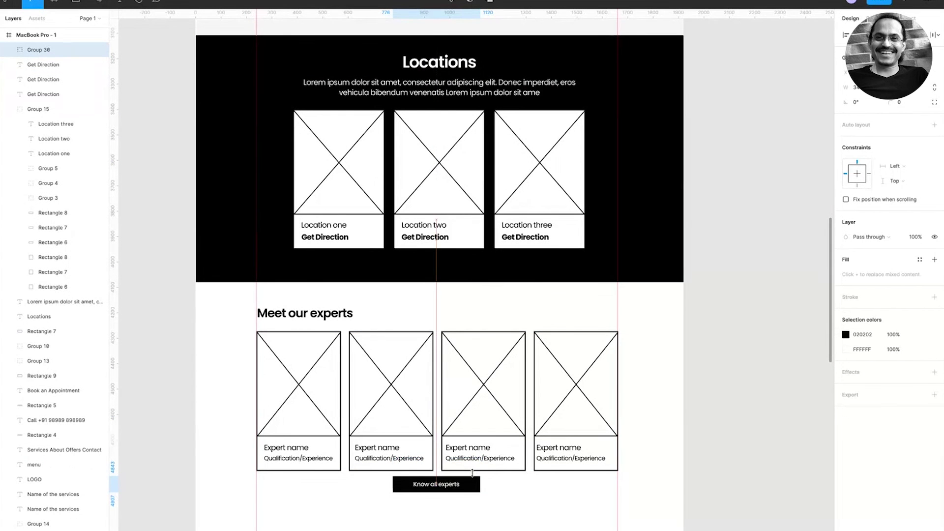
- Delete the Brands, Partners & Technology heading and its row of logo placeholders below Meet our experts
key(ctrl+backslash)
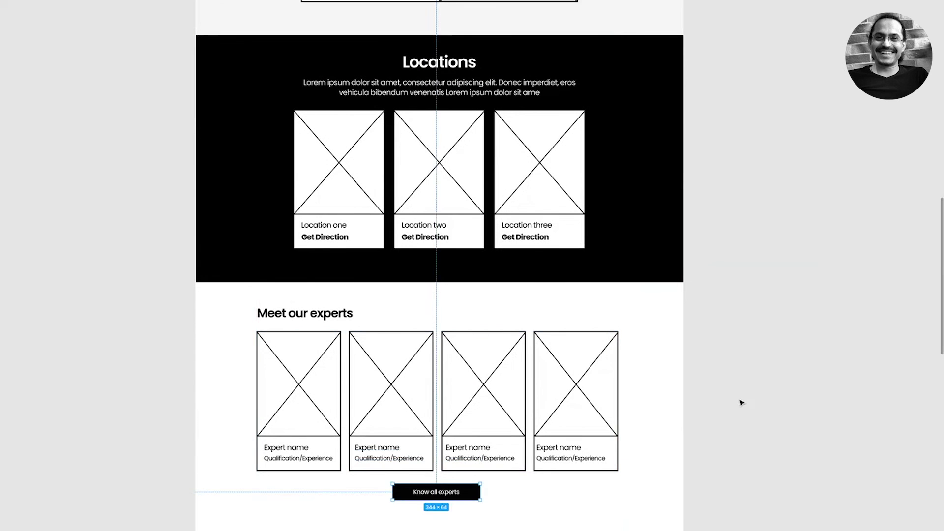
key(minus)
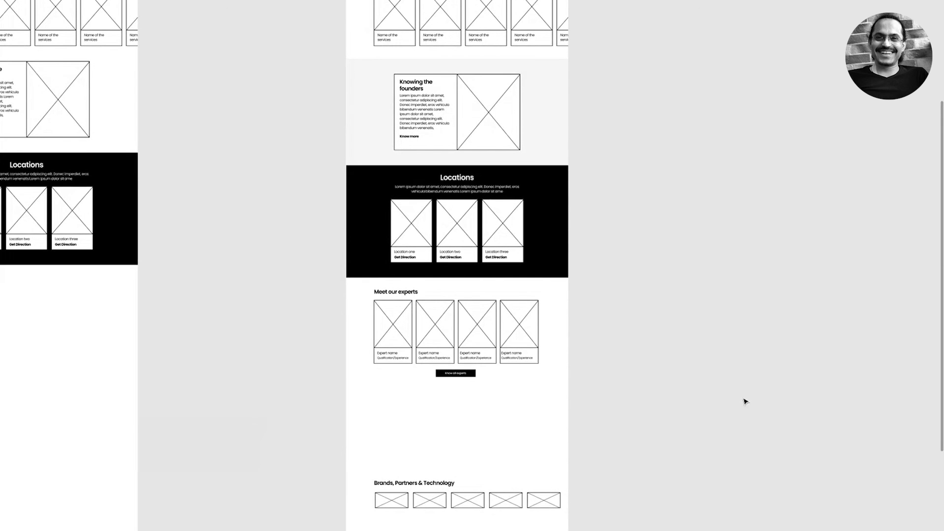
click(566, 200)
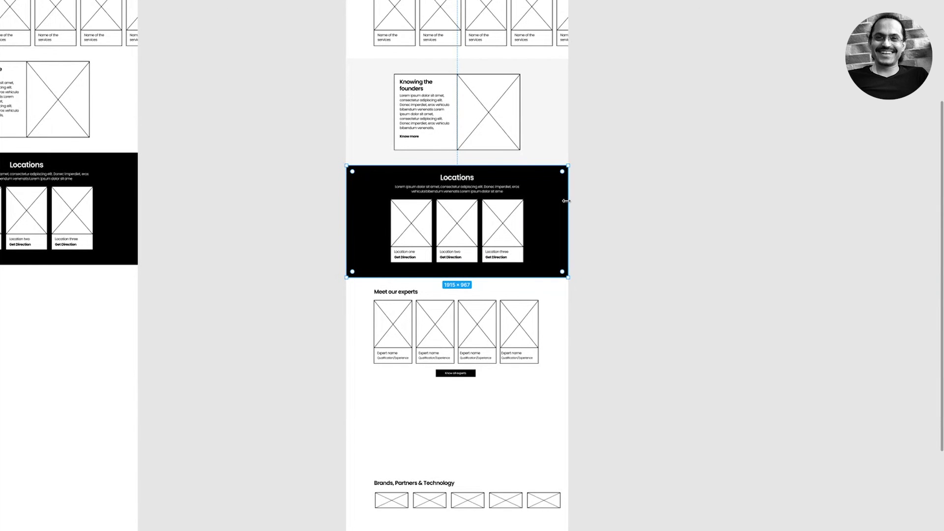
click(556, 117)
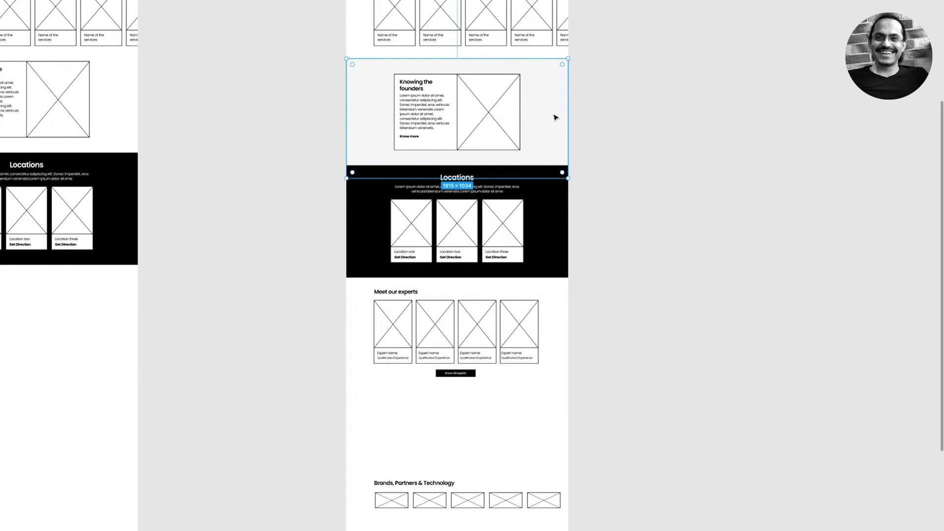
drag(355, 438, 664, 530)
key(Delete)
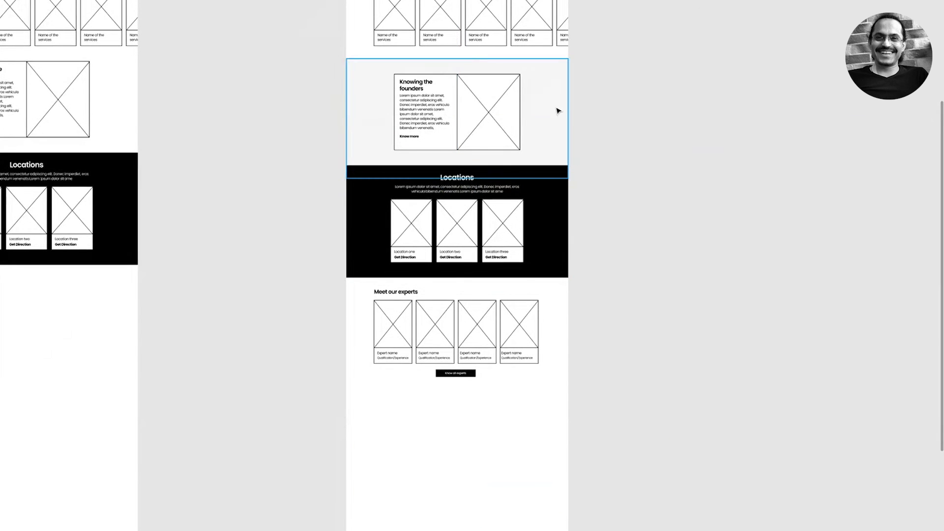
- Duplicate the grey founders background into the empty area below the Know all experts button
drag(550, 86, 552, 418)
scroll(552, 419, up, 3)
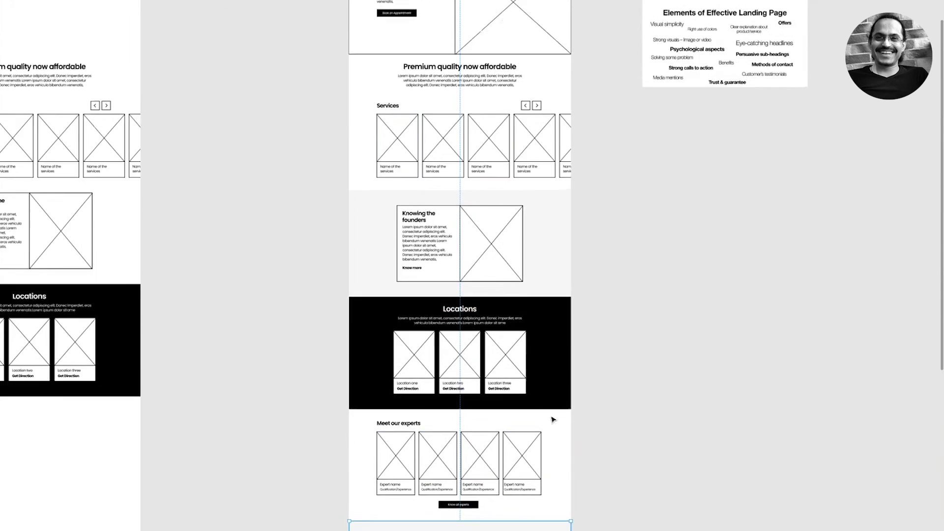
scroll(552, 419, up, 1)
- Copy the "Premium quality now affordable" heading and paragraph onto the upper part of the new grey background, centred horizontally
click(438, 107)
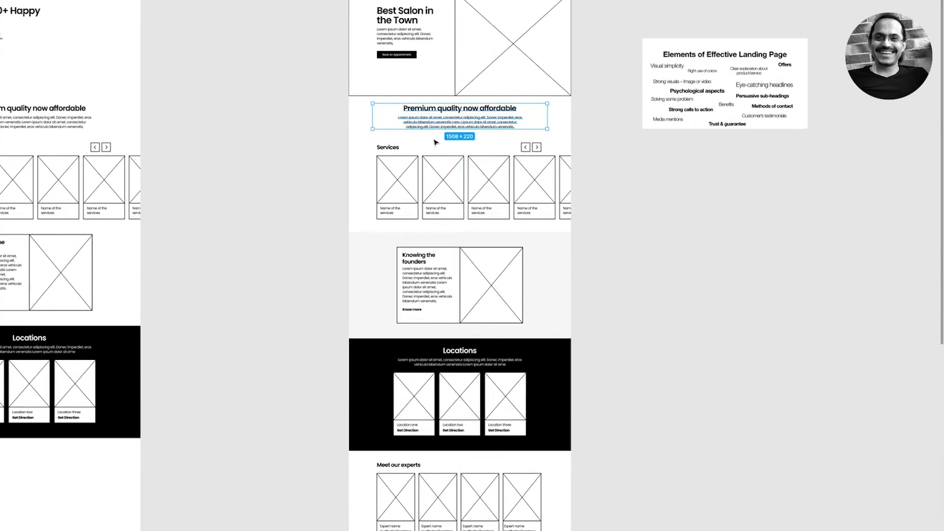
scroll(435, 143, down, 10)
click(436, 133)
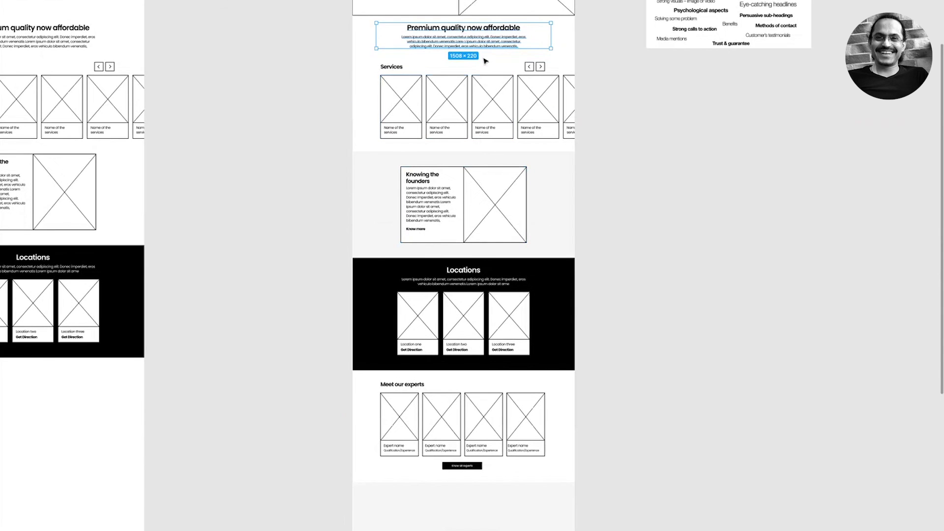
drag(493, 42, 495, 499)
drag(316, 450, 570, 530)
key(shift+2)
key(Escape)
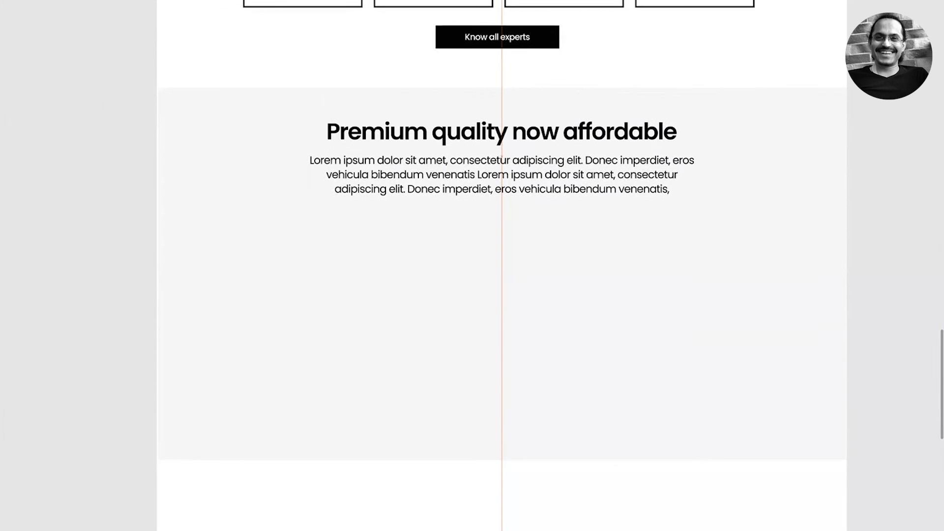
click(502, 162)
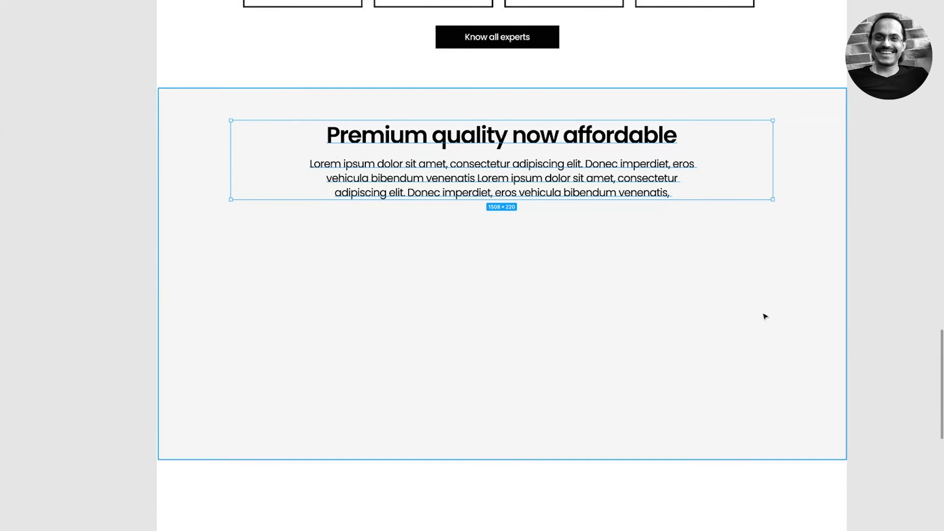
key(Escape)
- Change the copied heading on the new grey background to "Customer Testimonials"
double_click(564, 133)
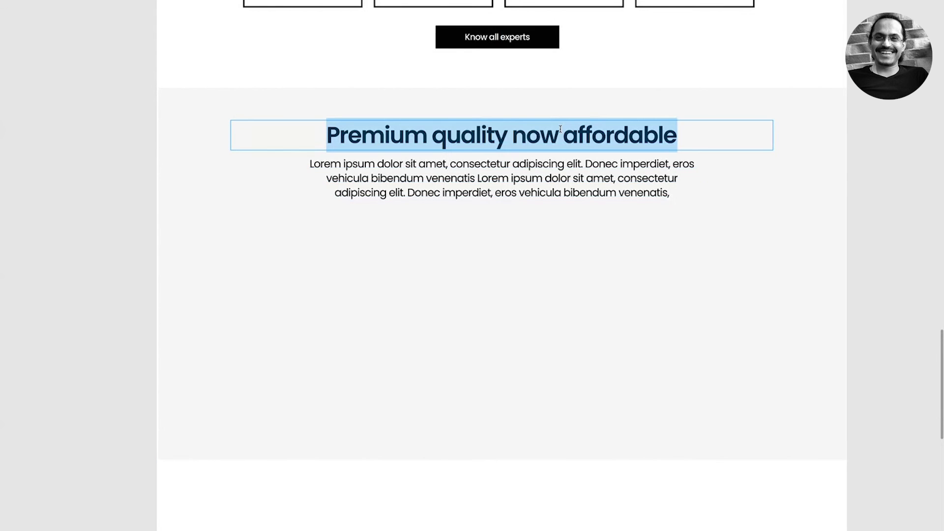
text(Customer Tes)
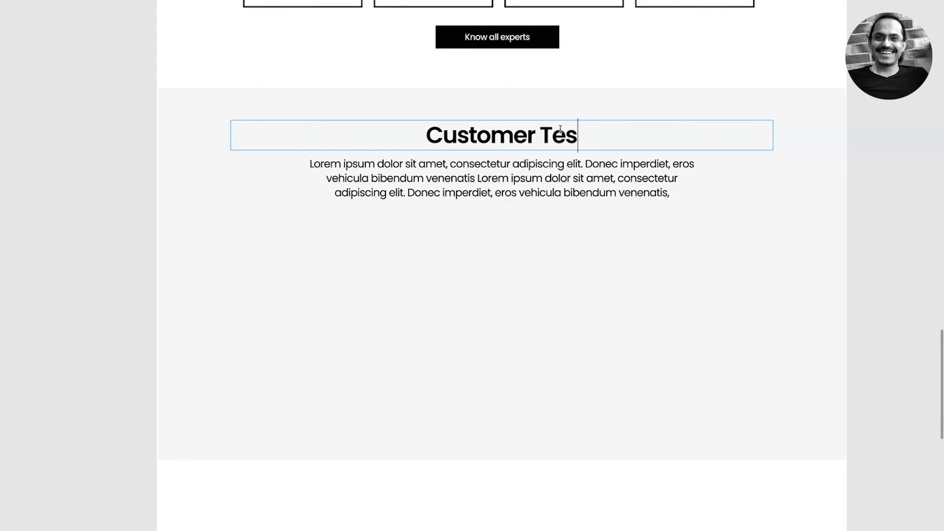
text(timonials)
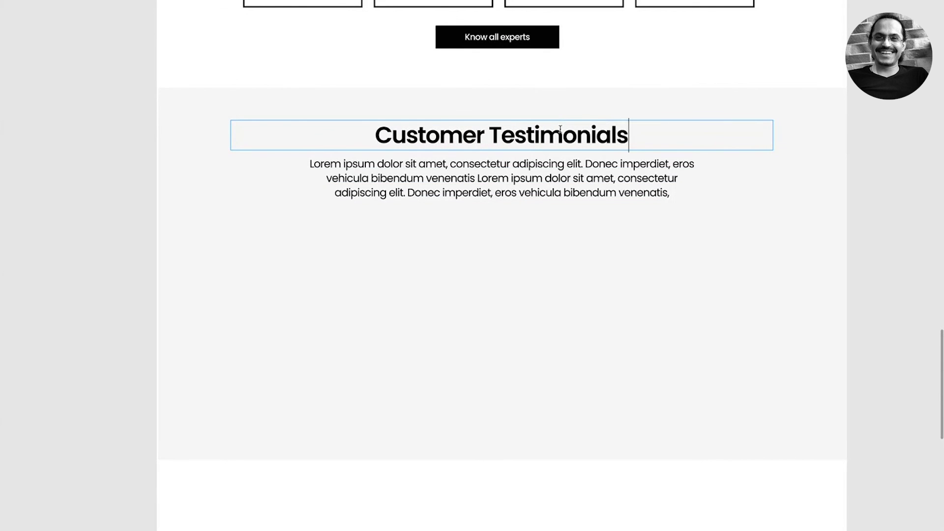
key(Escape)
- Show the editor interface and widen the grey Customer Testimonials background to 1919 px so it reaches the page's left edge
click(186, 159)
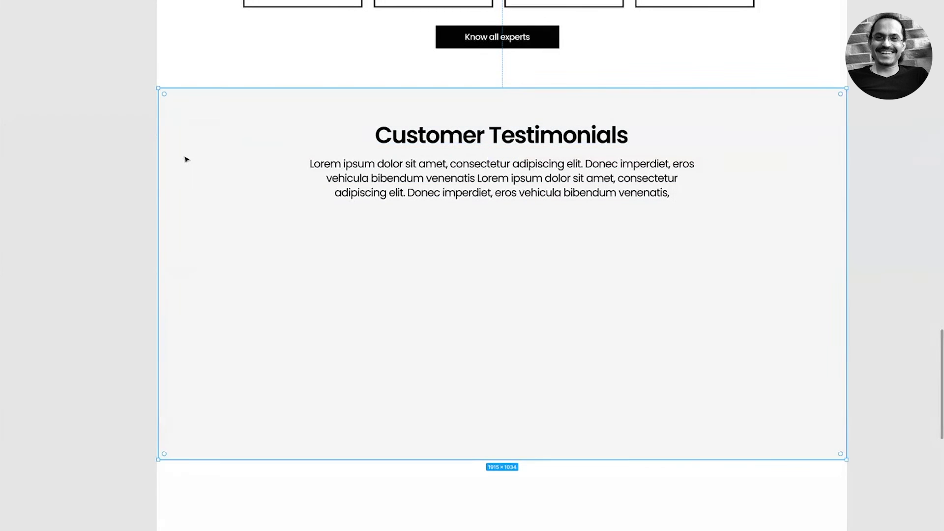
key(ctrl+backslash)
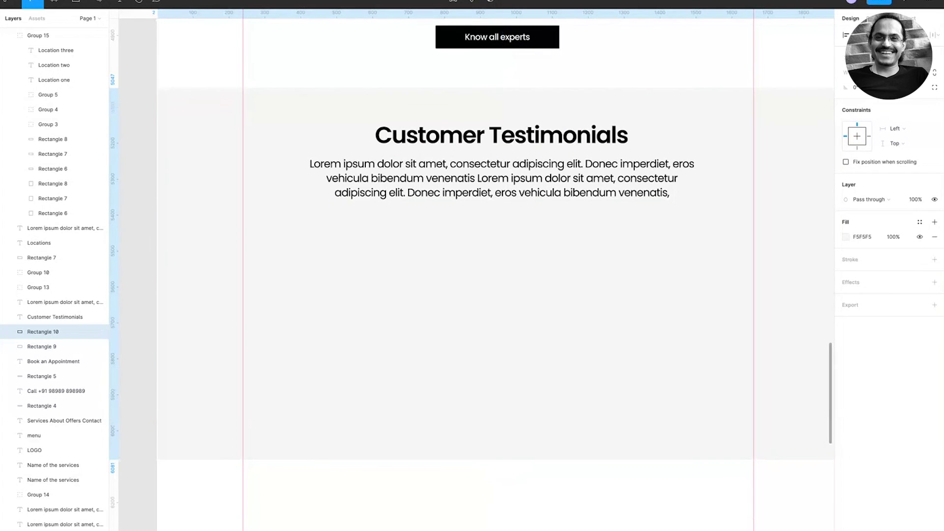
click(805, 53)
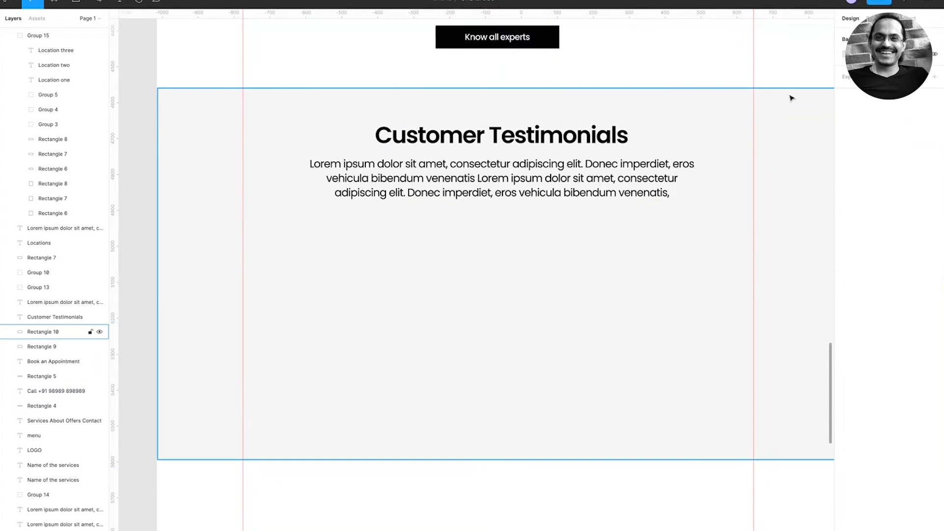
click(169, 226)
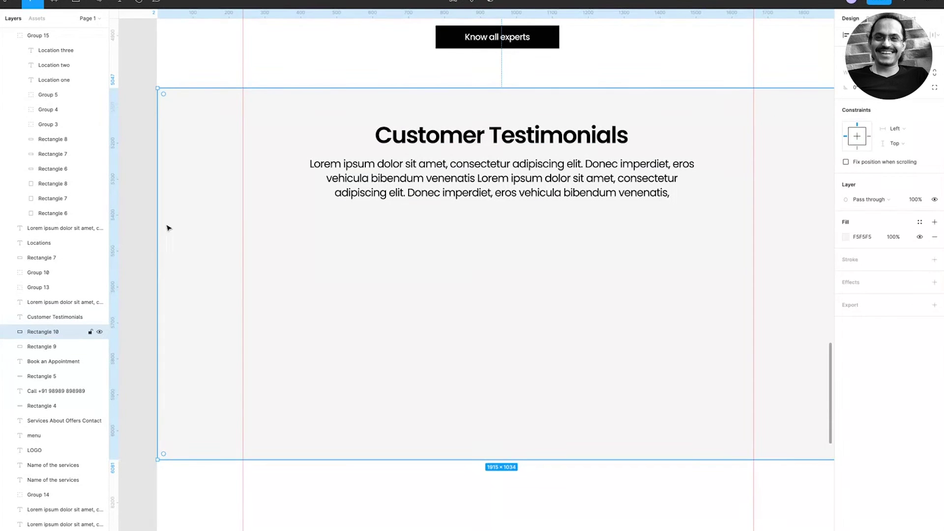
click(228, 52)
- Shorten the Customer Testimonials paragraph to two lines by deleting all text after "vehicula bibendum venenatis"
double_click(607, 183)
click(477, 178)
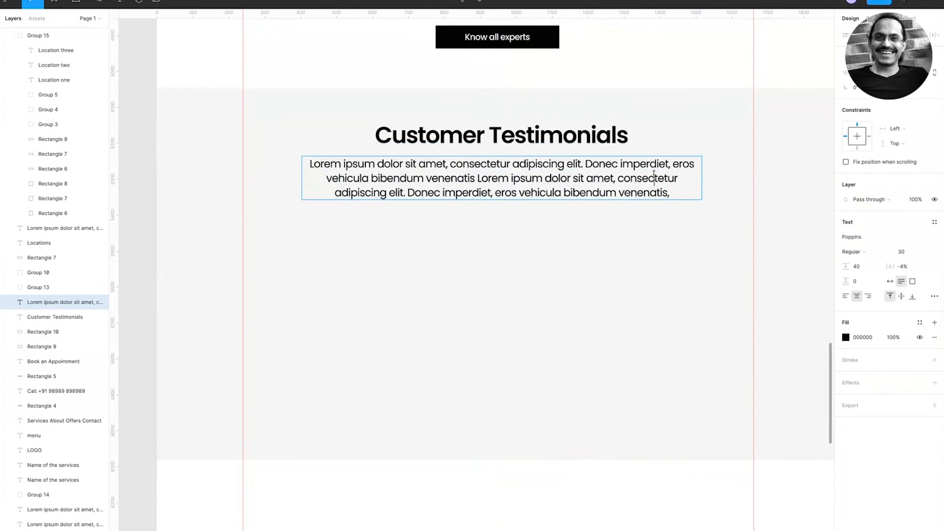
key(ctrl+shift+End)
key(Delete)
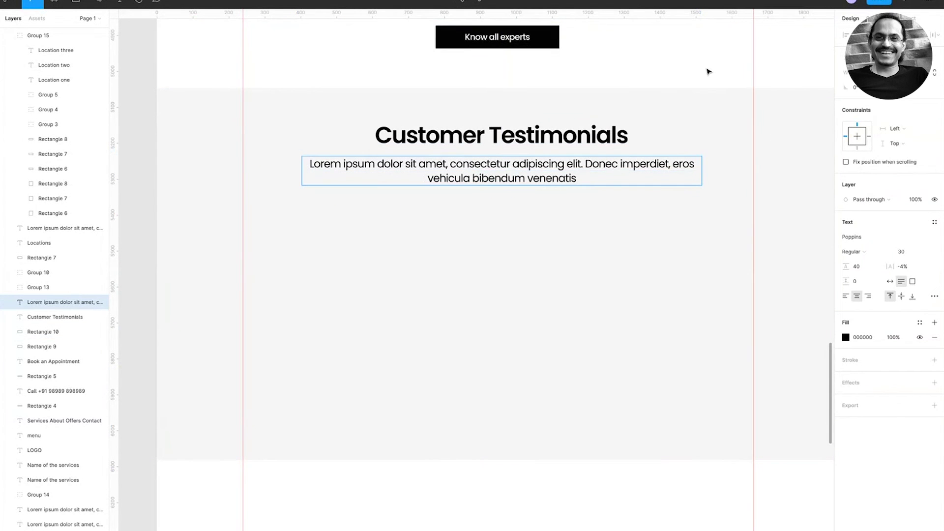
key(Escape)
- Strip the commas and full stop from the Customer Testimonials paragraph, turning "elit. Donec" into "elionec"
double_click(605, 170)
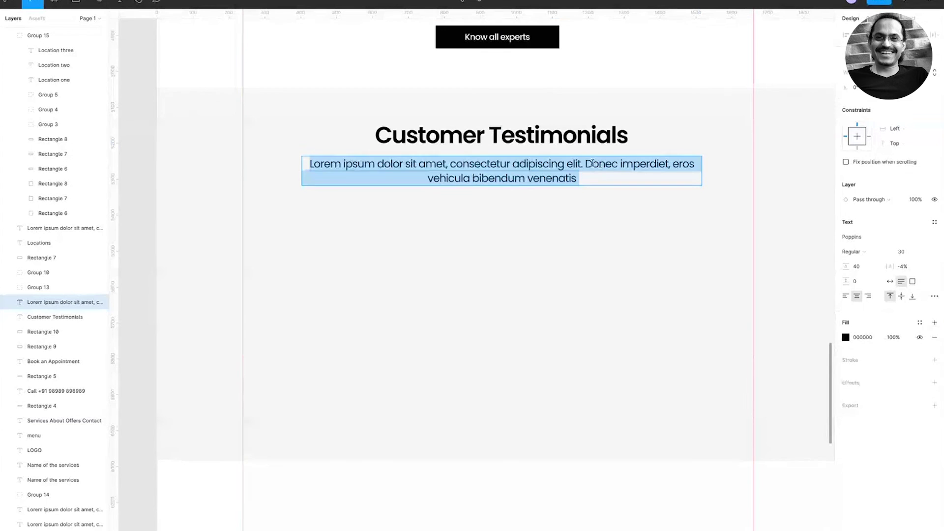
click(593, 164)
key(BackSpace)
key(BackSpace)
key(BackSpace)
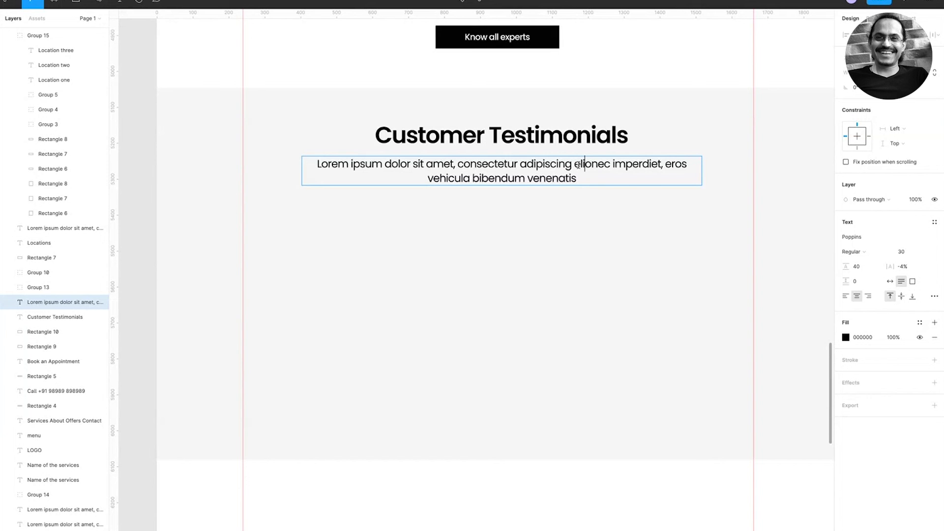
click(456, 165)
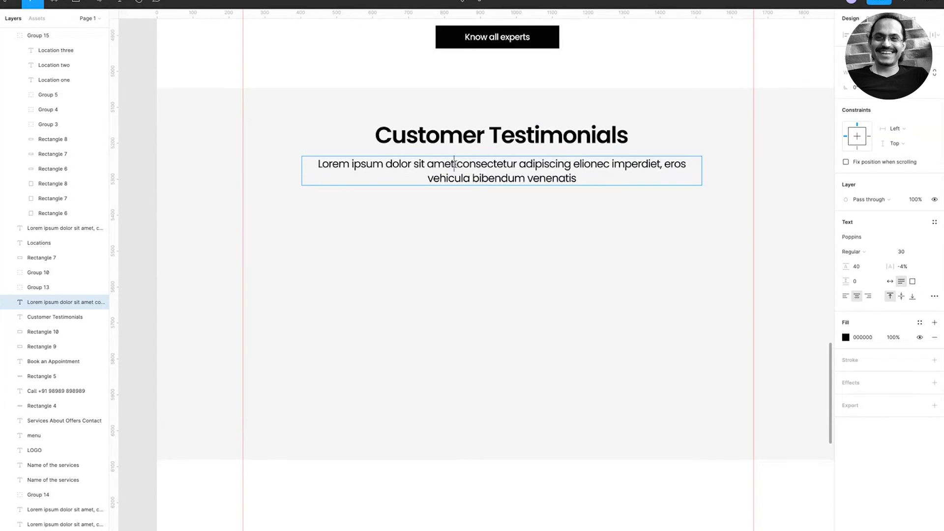
key(BackSpace)
key(Escape)
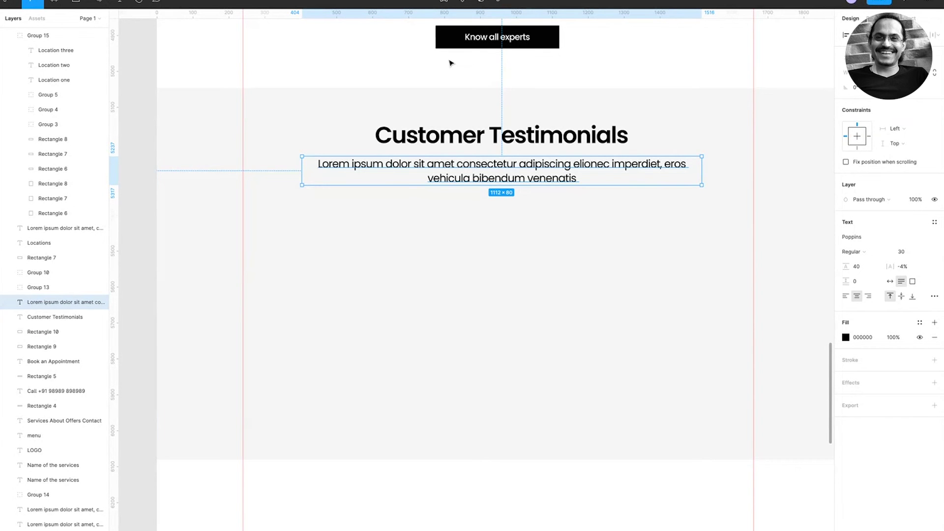
double_click(662, 165)
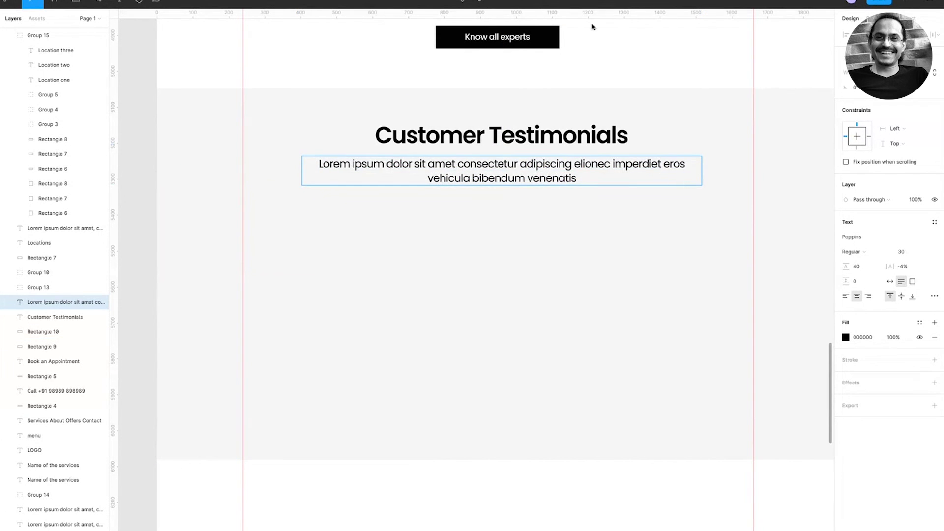
key(Escape)
click(388, 67)
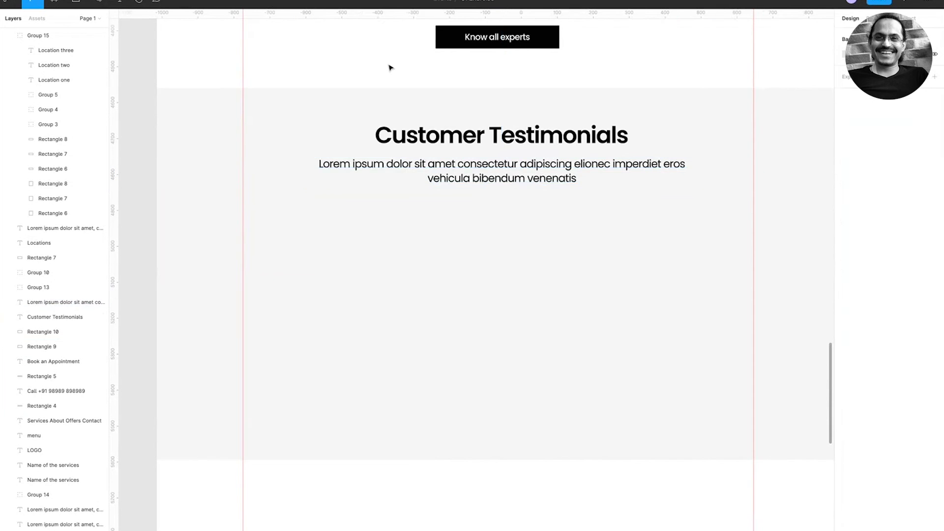
- Copy a crossed image placeholder from the expert cards below the testimonials paragraph and duplicate it into an evenly spaced row of four
scroll(387, 64, down, 5)
click(387, 60)
drag(312, 38, 451, 312)
click(344, 127)
key(ctrl+v)
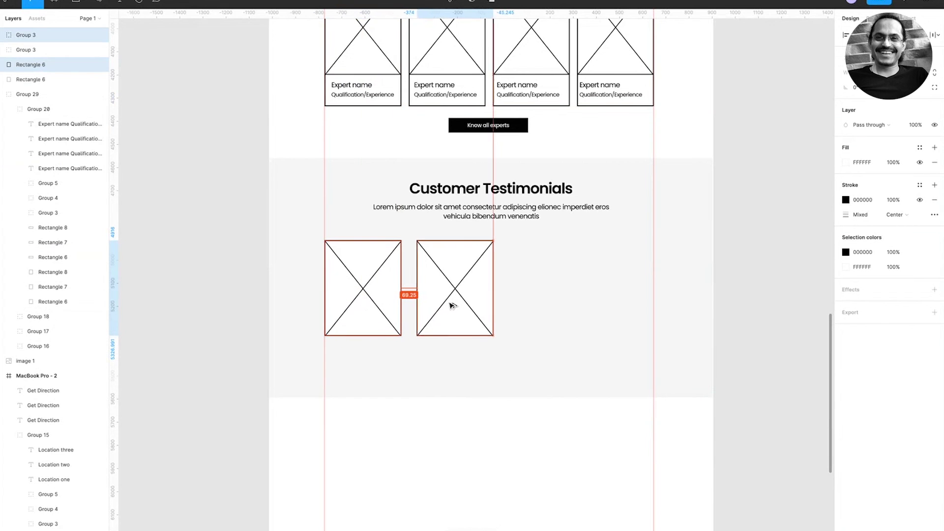
key(ctrl+d)
key(ctrl+d)
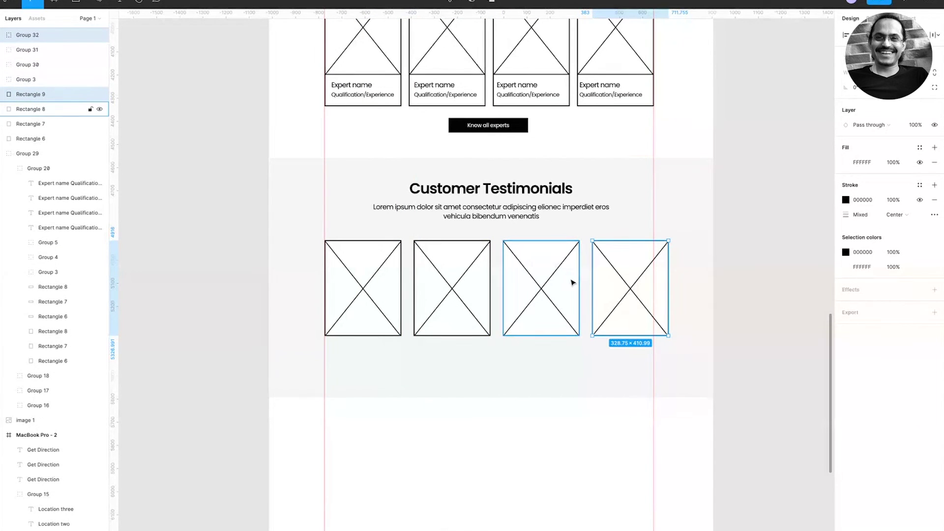
- Group the four testimonial placeholders, narrow the group to 1420 px between the guides, and move it closer to the paragraph
click(744, 254)
drag(748, 249, 342, 327)
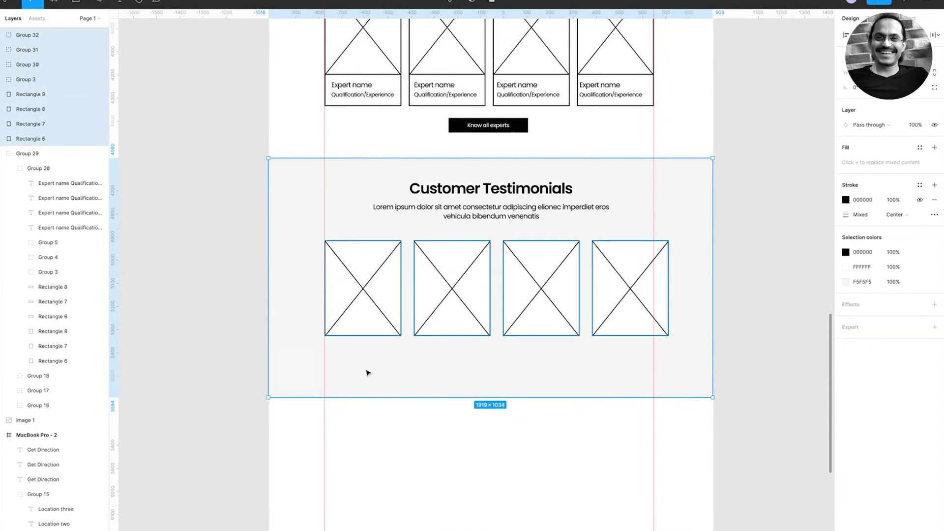
key(ctrl+g)
drag(668, 271, 640, 268)
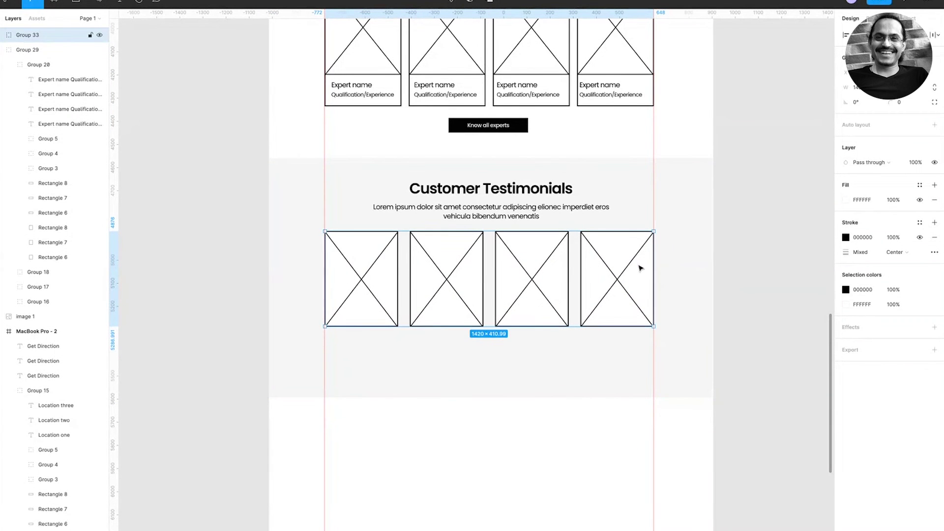
- Shorten the grey Customer Testimonials background from its lower edge so only a small margin remains below the placeholders
click(536, 378)
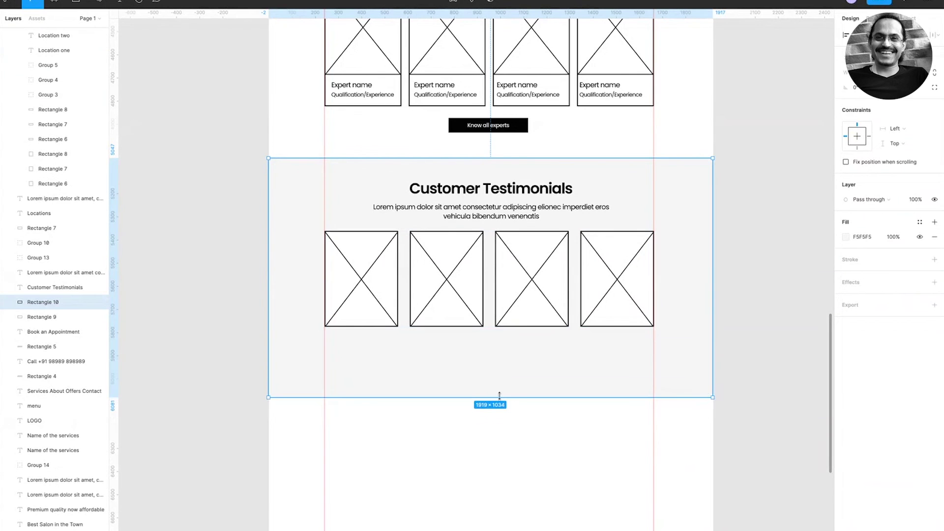
drag(501, 397, 502, 353)
click(498, 420)
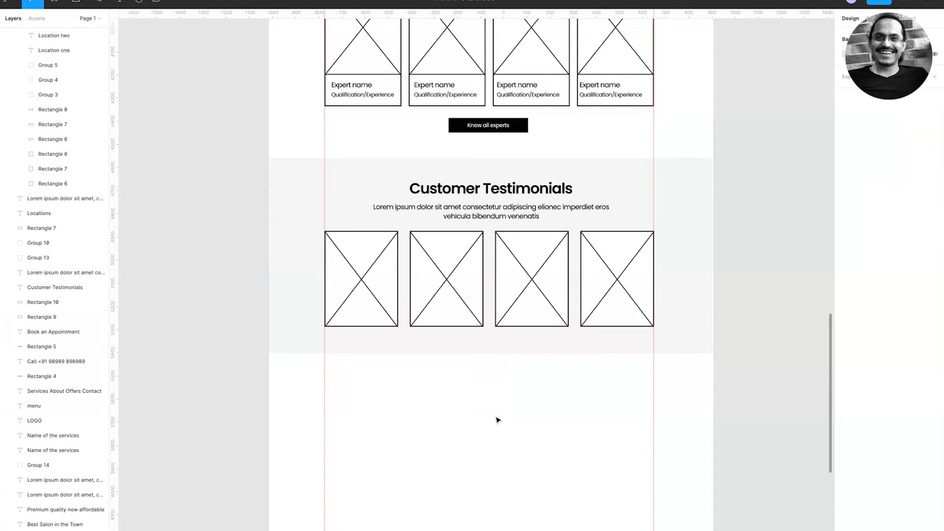
scroll(498, 420, down, 3)
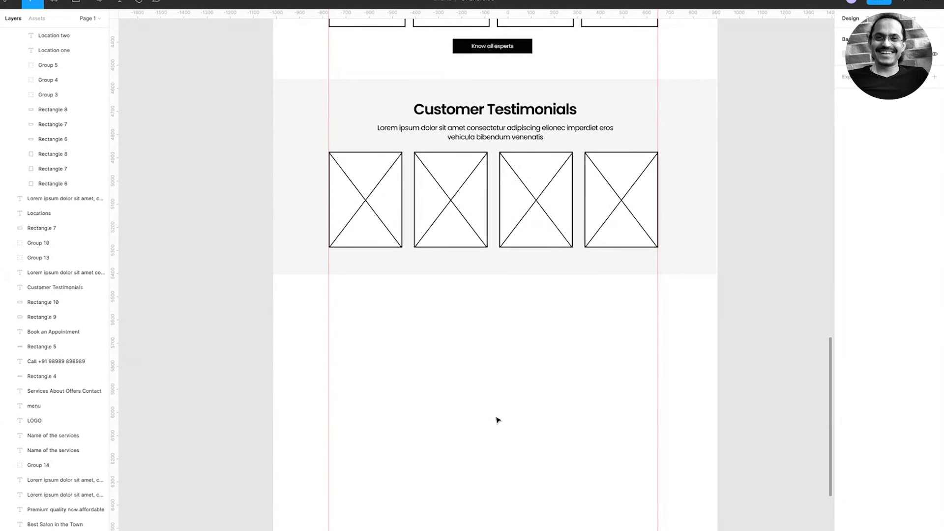
- Check the testimonial placeholders against the expert card row and narrow the testimonial group to 1419 px
click(456, 231)
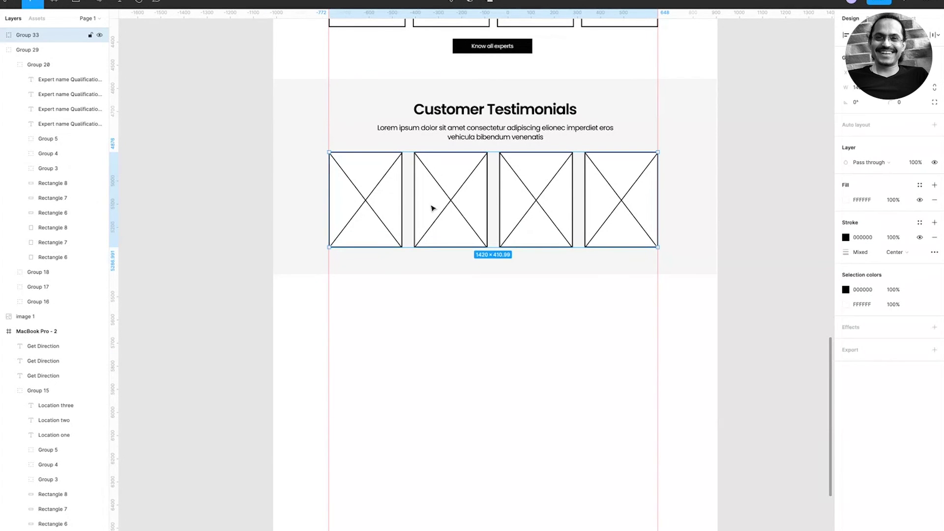
scroll(433, 208, up, 15)
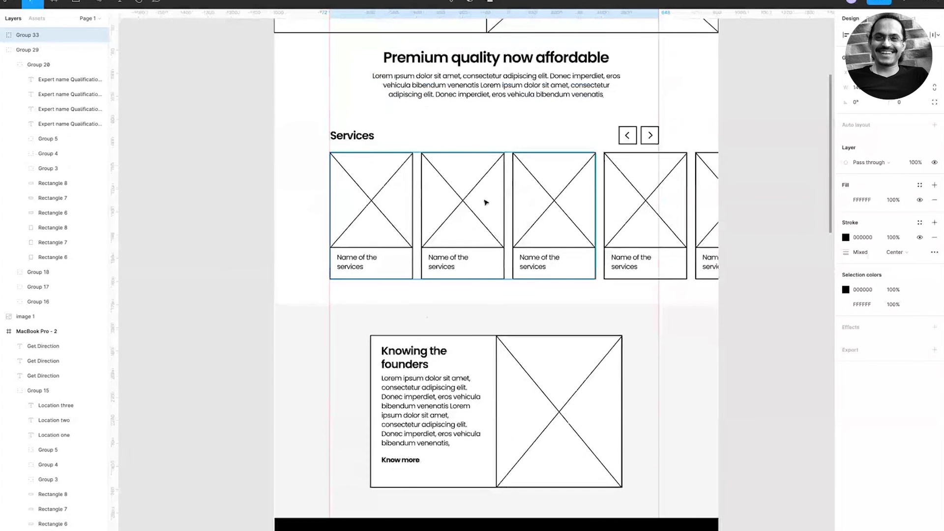
scroll(502, 217, down, 15)
click(622, 377)
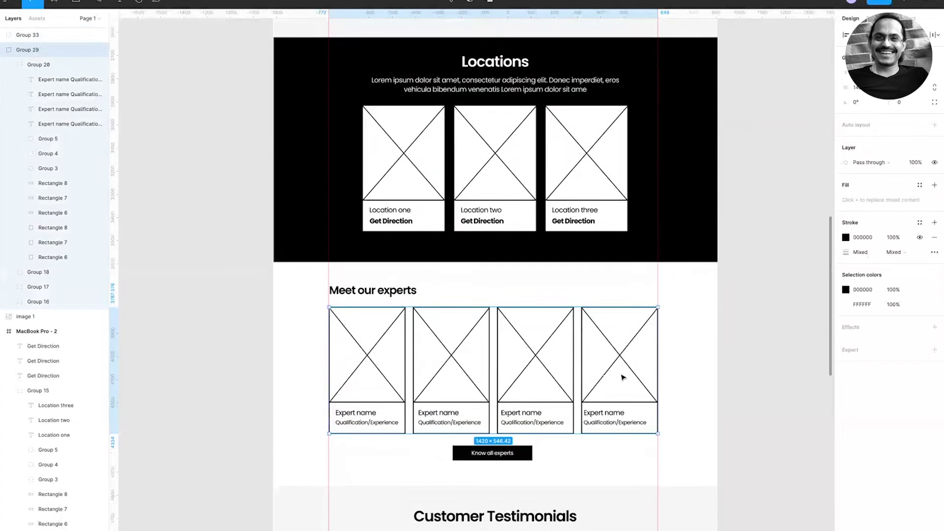
mouse_move(658, 374)
mouse_down()
mouse_move(696, 375)
mouse_move(617, 374)
mouse_move(687, 375)
mouse_move(658, 367)
mouse_up()
scroll(659, 369, down, 7)
click(618, 276)
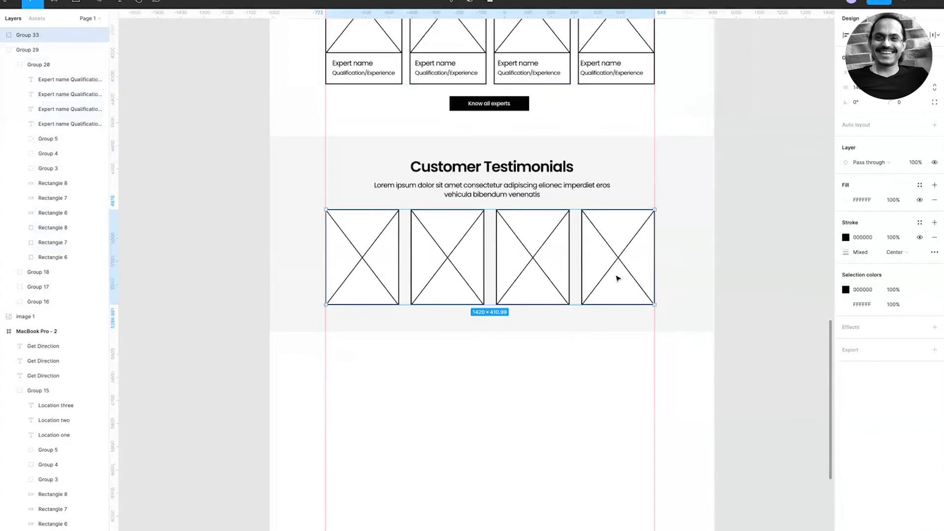
mouse_move(654, 259)
mouse_down()
mouse_move(462, 251)
mouse_move(674, 249)
mouse_move(654, 249)
mouse_up()
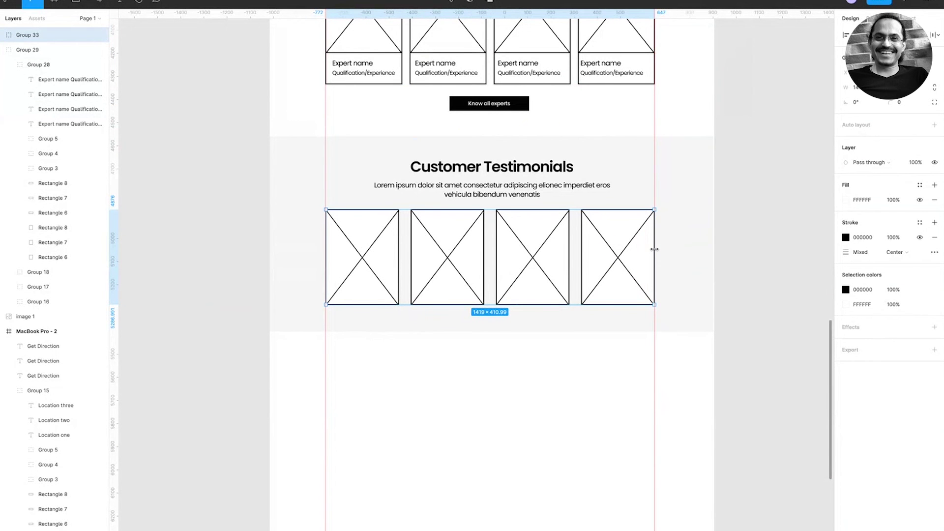
click(592, 341)
- Apply the text properties of the Meet our experts heading to the Customer Testimonials heading and centre-align its text
click(462, 162)
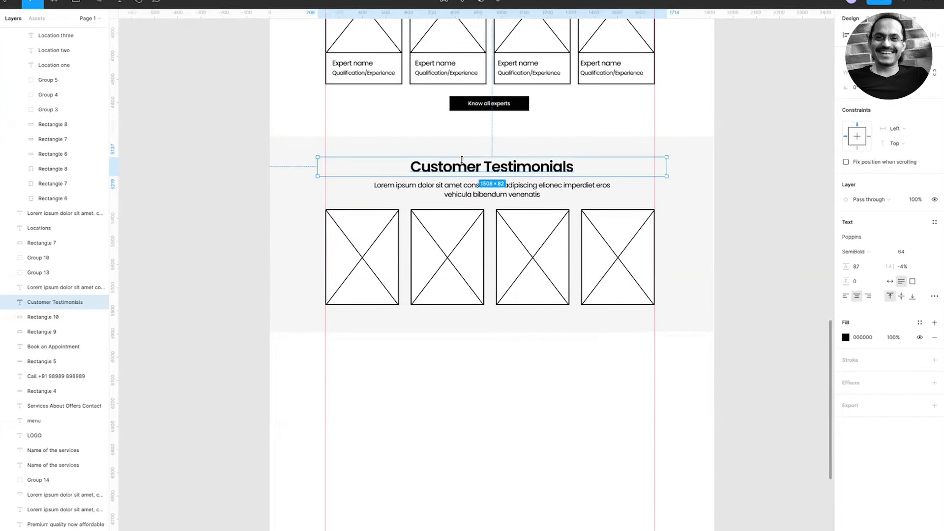
scroll(442, 187, up, 5)
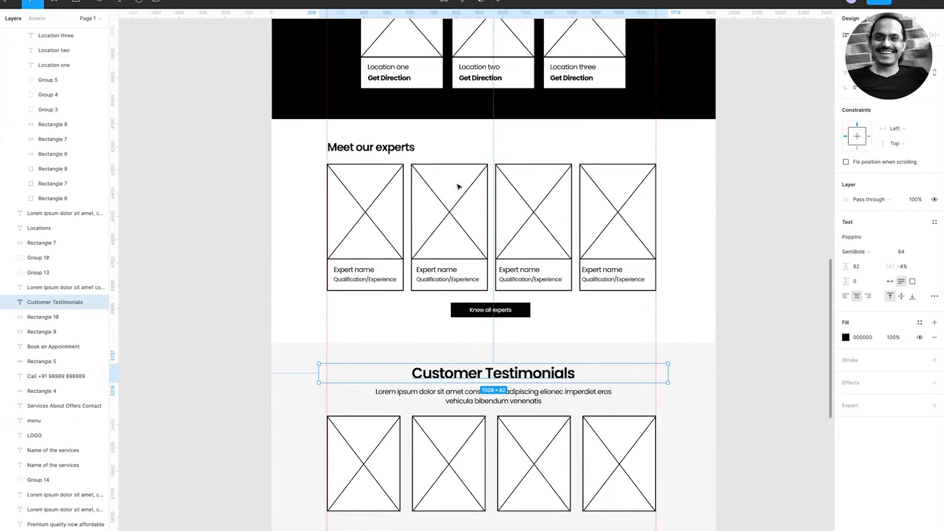
click(364, 149)
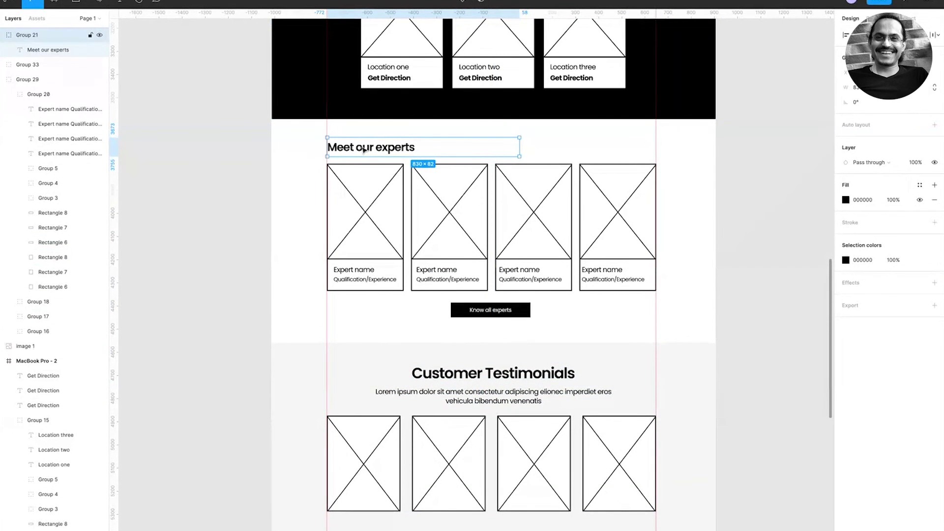
right_click(364, 150)
mouse_move(413, 400)
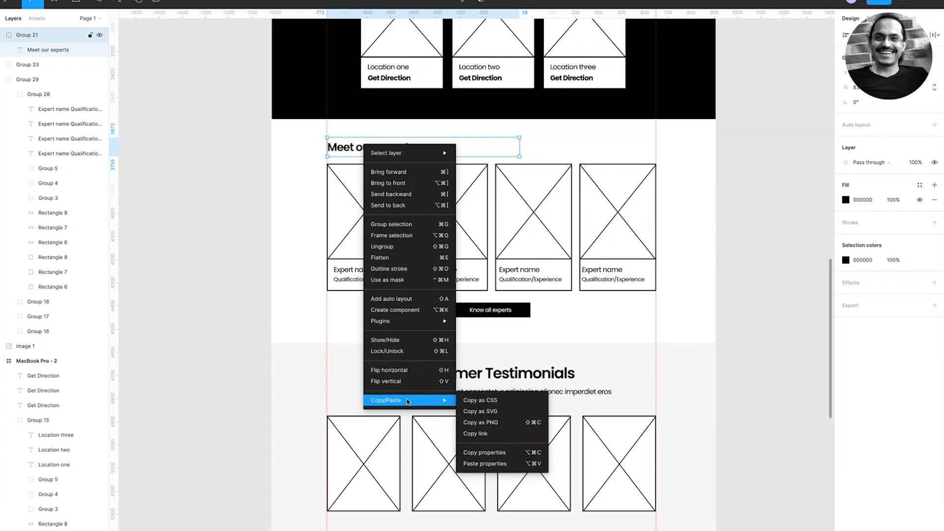
click(515, 452)
right_click(499, 374)
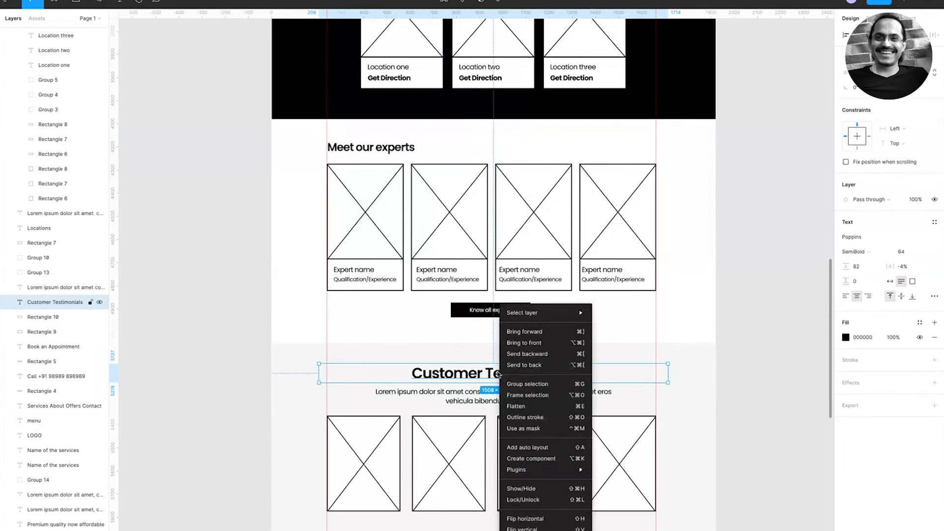
mouse_move(541, 530)
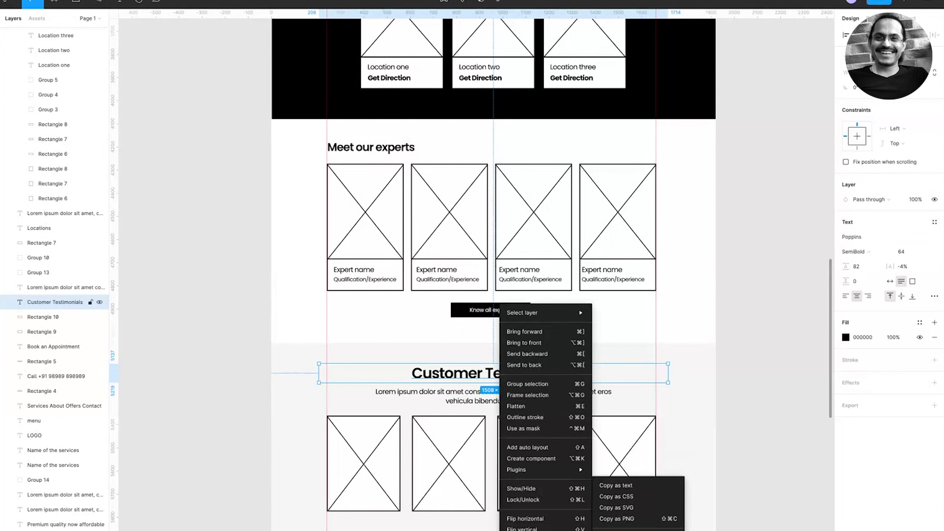
click(619, 530)
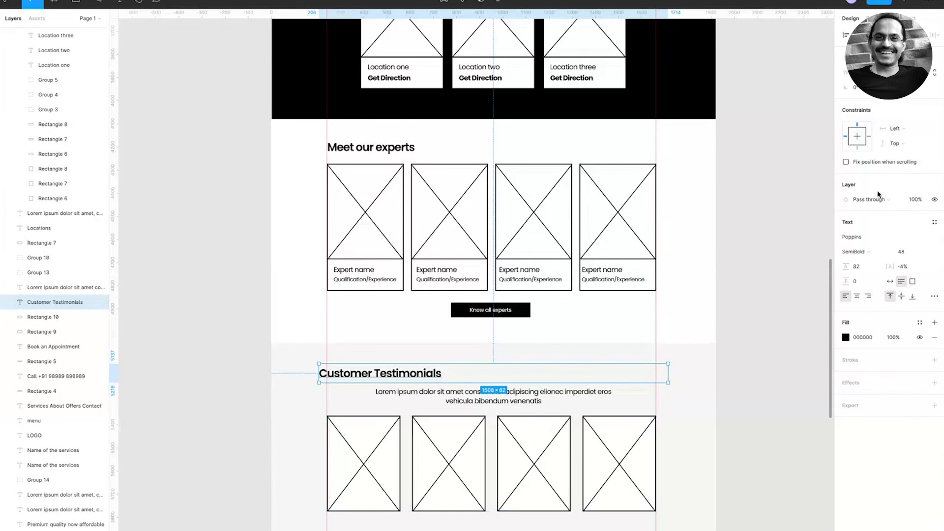
click(857, 296)
click(763, 160)
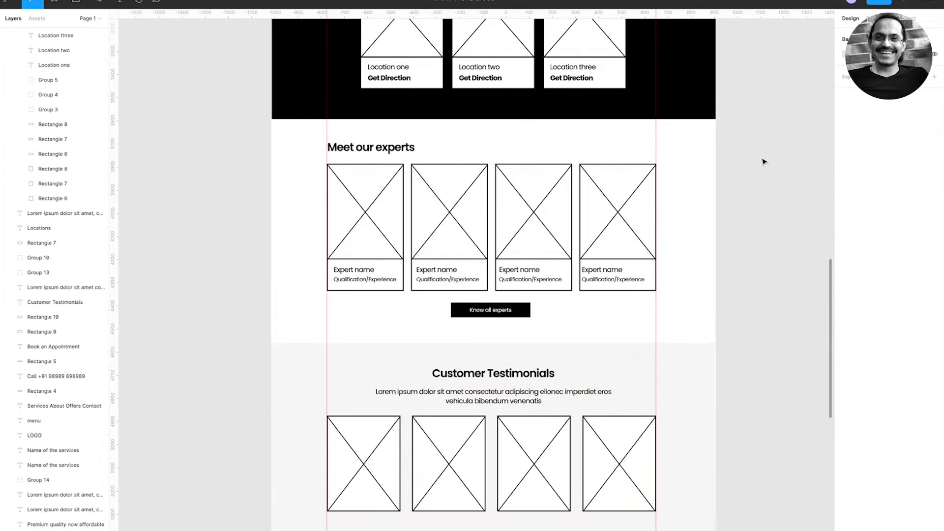
- Nudge the Customer Testimonials paragraph up about 10 px, closer to its heading
scroll(776, 275, down, 6)
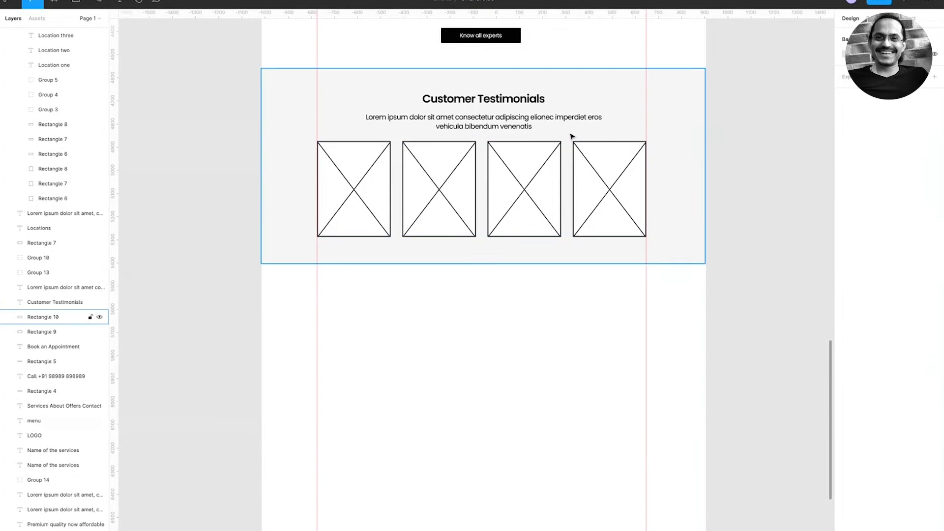
click(543, 121)
key(shift+Up)
key(shift+Up)
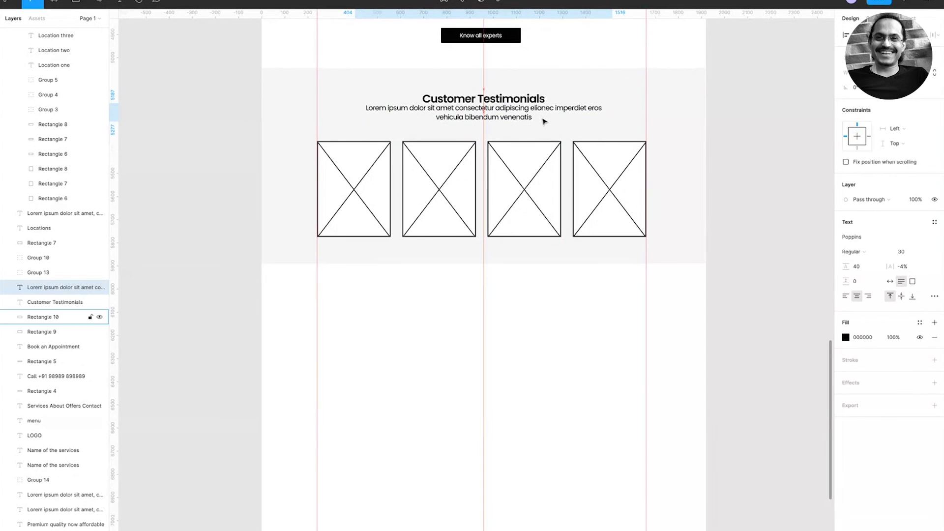
key(shift+Down)
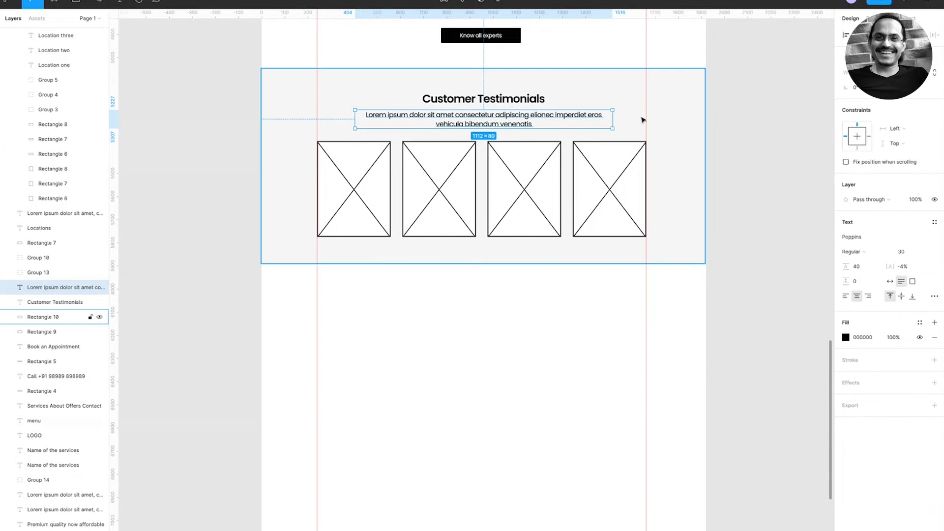
- Narrow the Customer Testimonials paragraph to 948 px and centre it horizontally on the page frame
drag(614, 117, 574, 119)
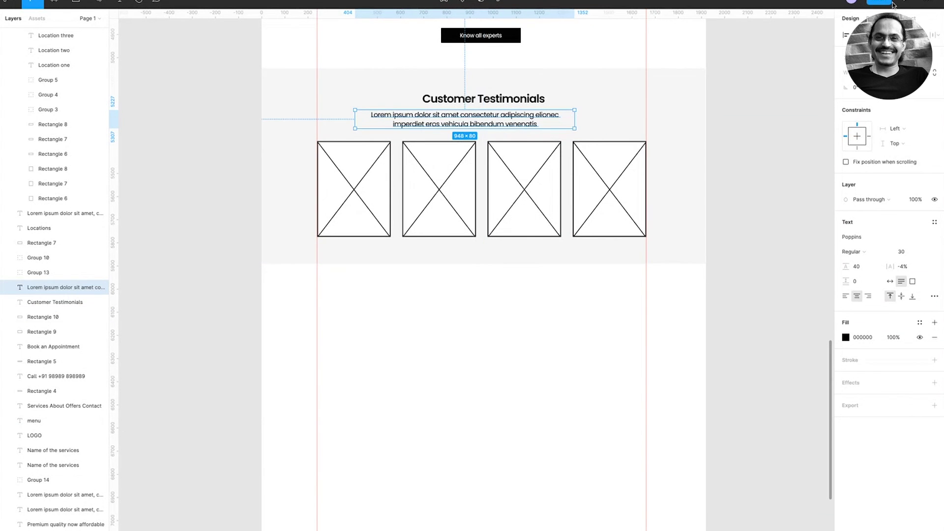
key(alt+h)
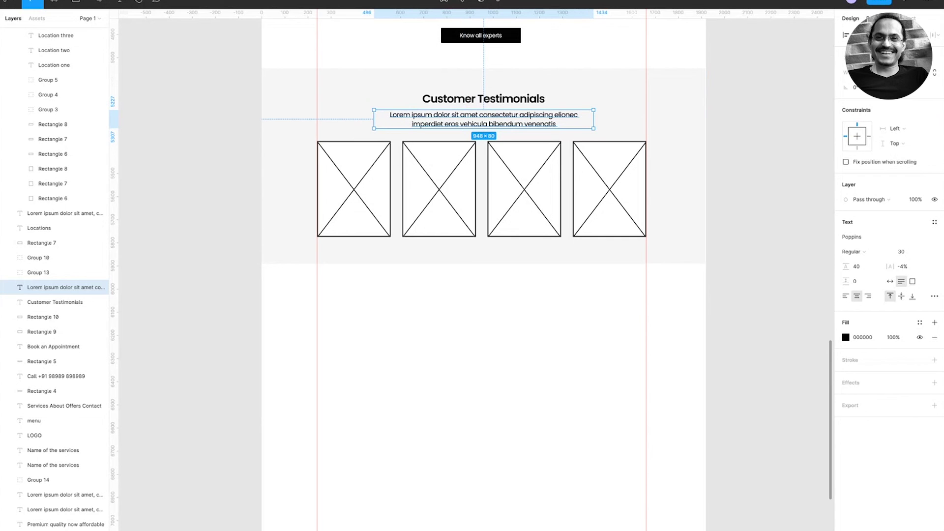
- Inspect the typography specifications of the Customer Testimonials paragraph and the properties of the placeholder group beneath it
key(alt+i)
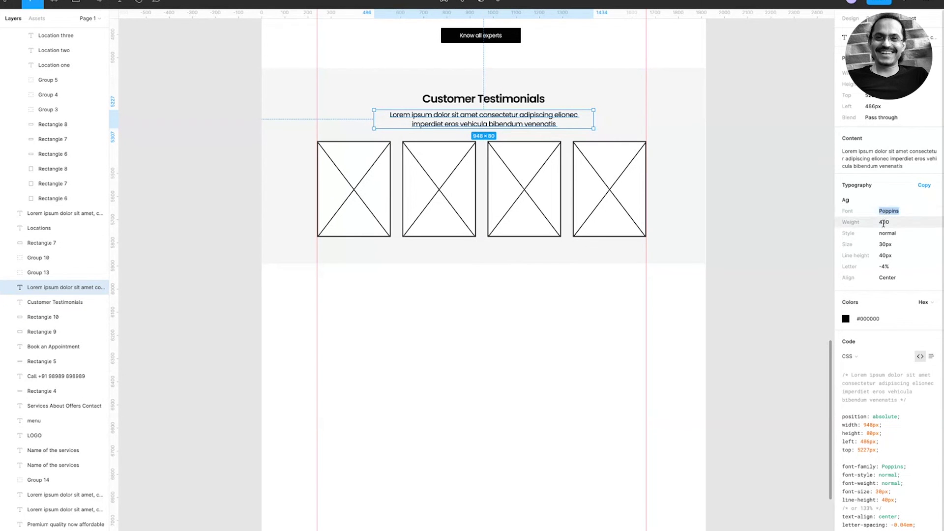
scroll(874, 453, down, 1)
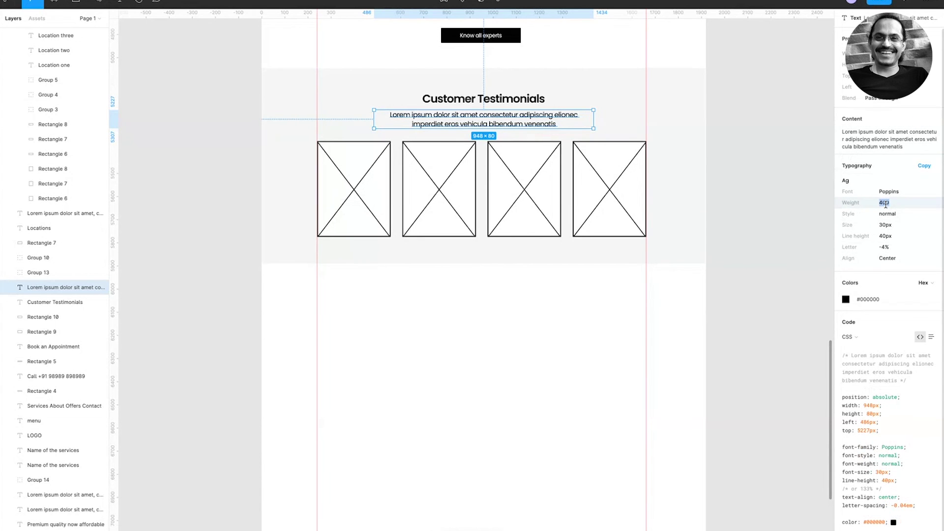
click(785, 198)
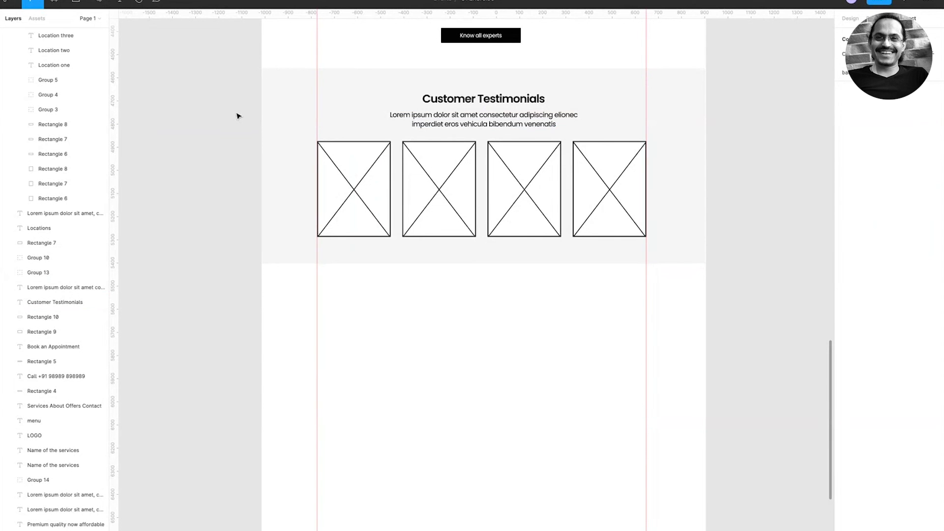
click(382, 211)
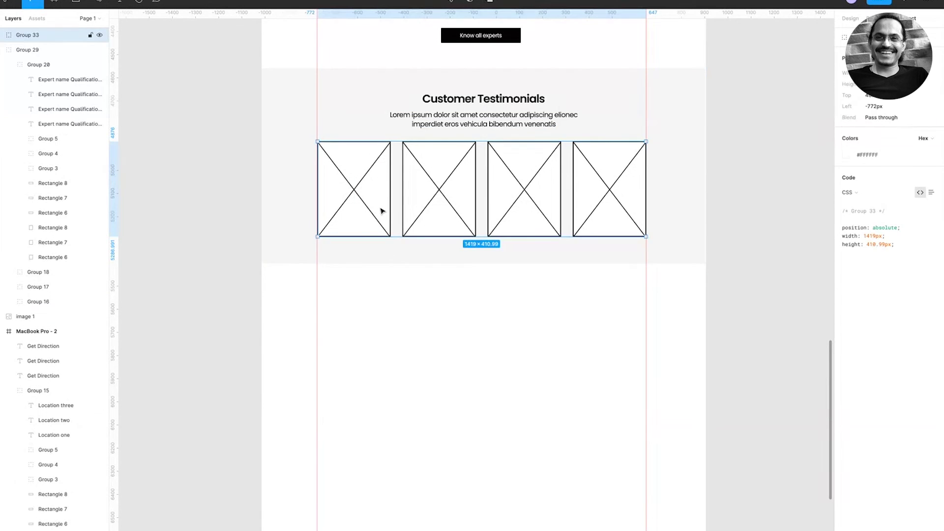
click(232, 202)
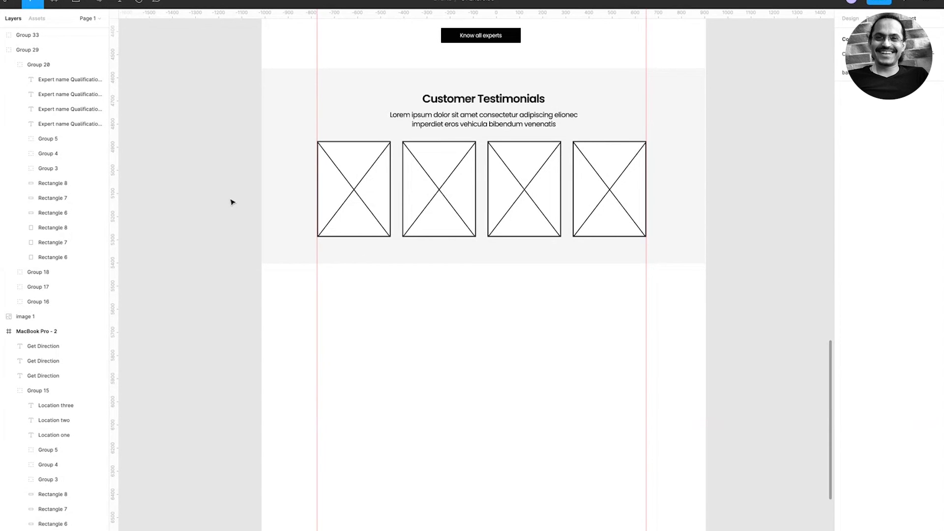
- Duplicate the Meet our experts heading and place the copy on the left guide below the testimonial placeholders
click(449, 98)
scroll(458, 101, up, 4)
scroll(456, 101, up, 4)
scroll(457, 102, down, 4)
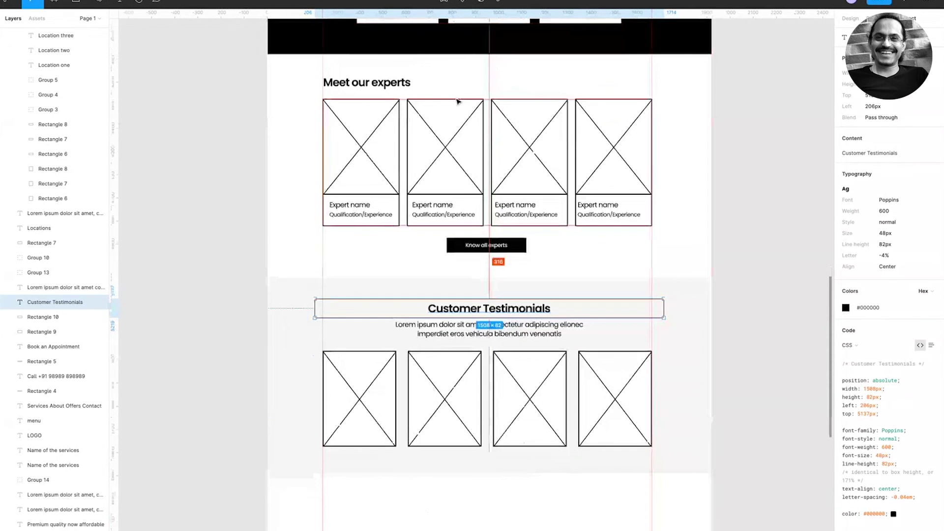
click(418, 86)
drag(418, 85, 419, 484)
scroll(418, 485, down, 4)
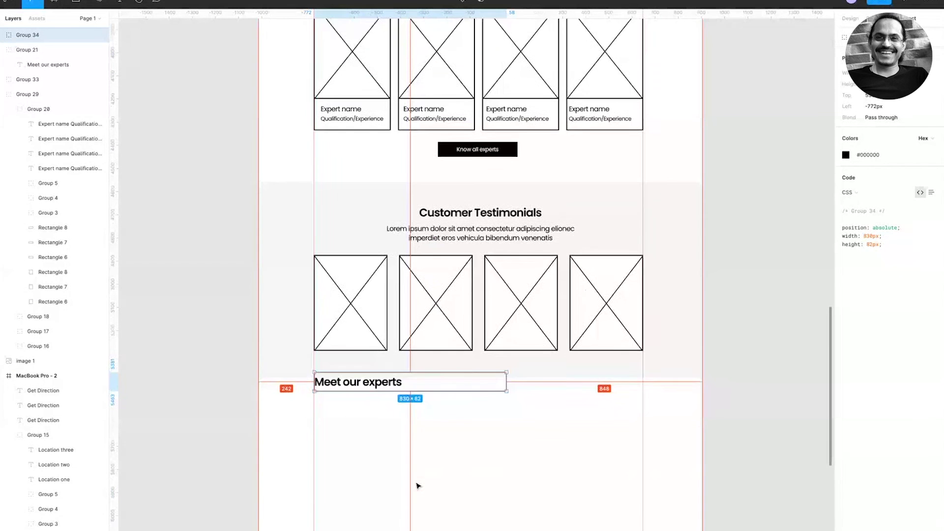
- Nudge the copied Meet our experts heading down about 130 px, onto the white area below the grey testimonials background
key(shift+Down)
key(shift+Down)
key(shift+Down)
key(shift+Down)
key(shift+Down)
key(shift+Down)
key(shift+Down)
key(shift+Down)
key(shift+Down)
key(shift+Down)
key(shift+Down)
key(shift+Down)
key(shift+Down)
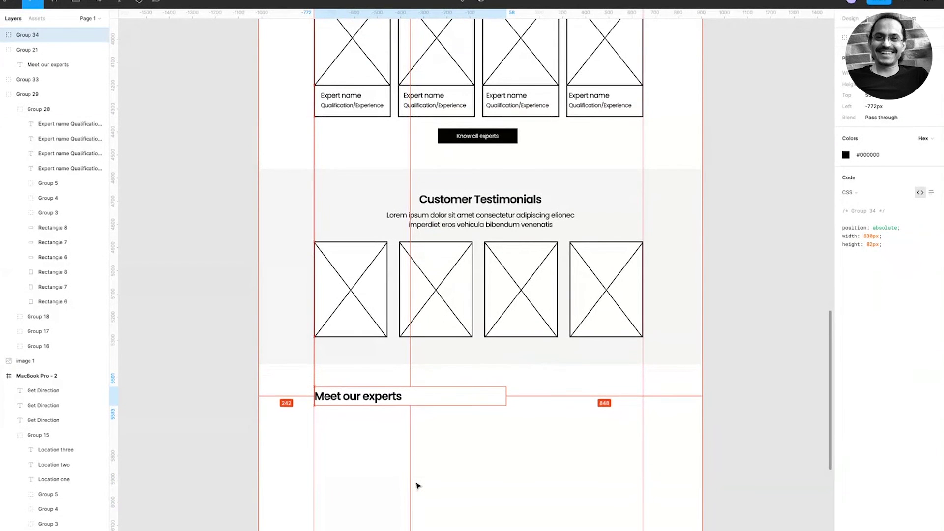
key(ctrl+backslash)
scroll(418, 486, down, 4)
click(376, 432)
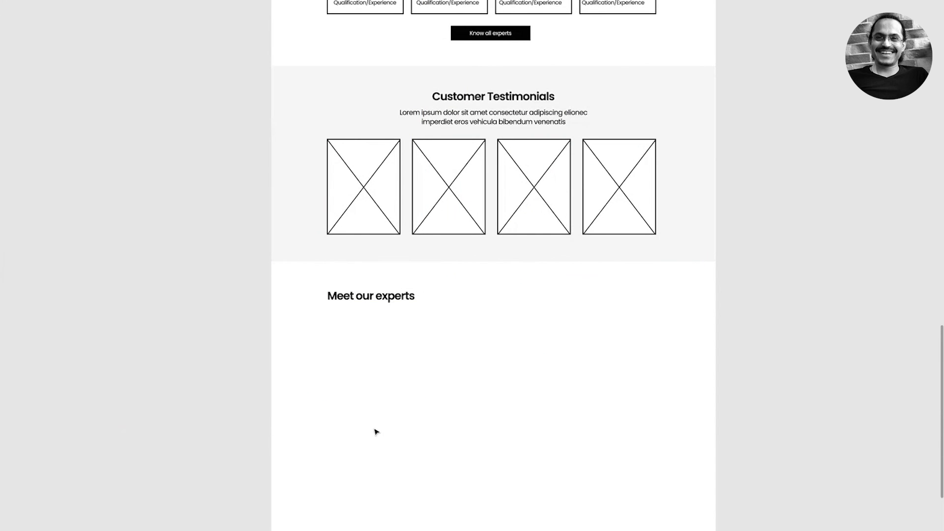
- Change the text of the copied Meet our experts heading to Media Mention
click(378, 304)
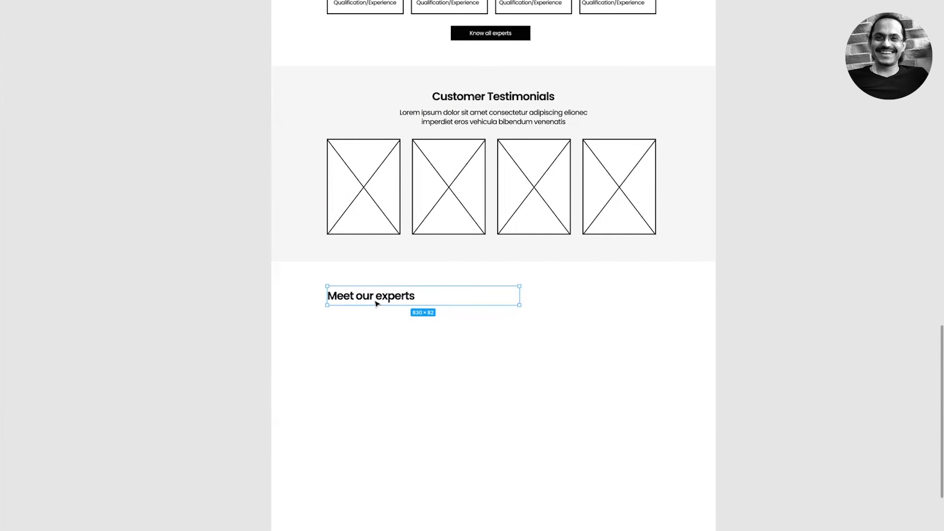
double_click(378, 303)
text(Media M)
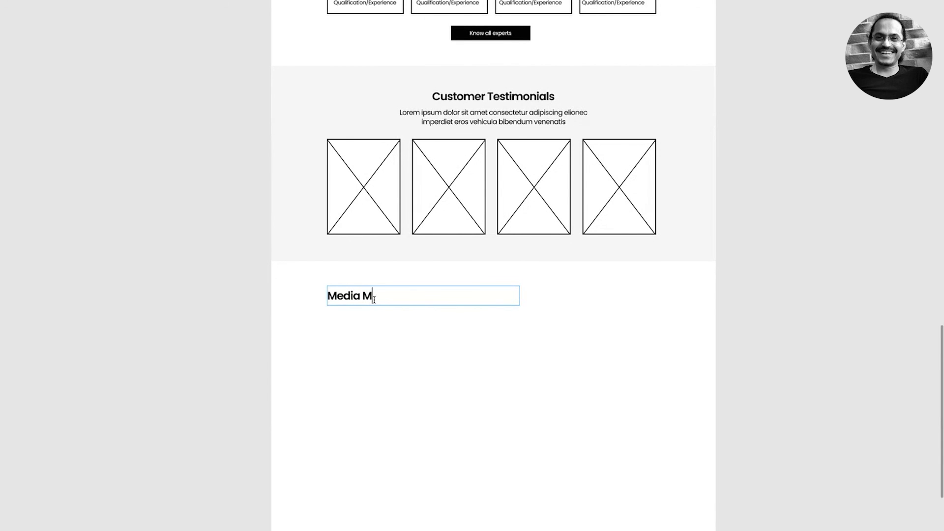
key(ctrl+a)
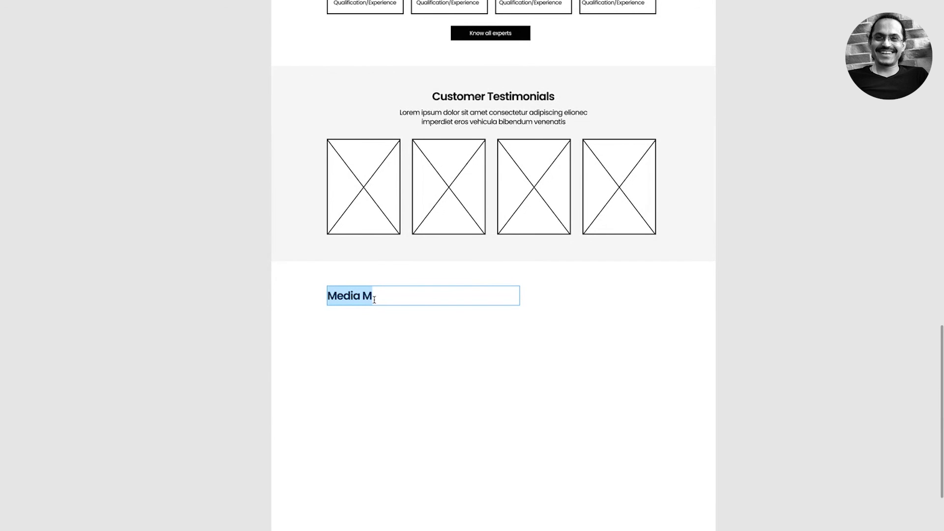
text(Media Mention)
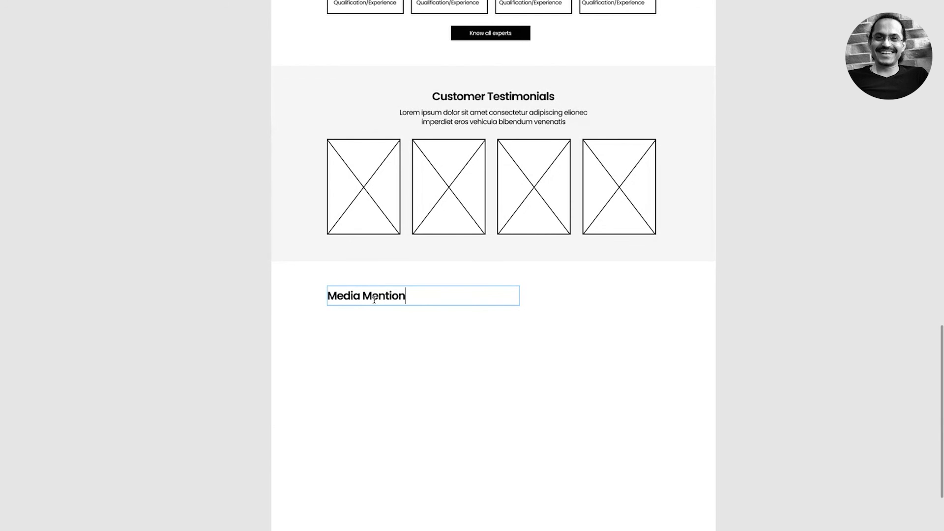
key(Escape)
click(418, 362)
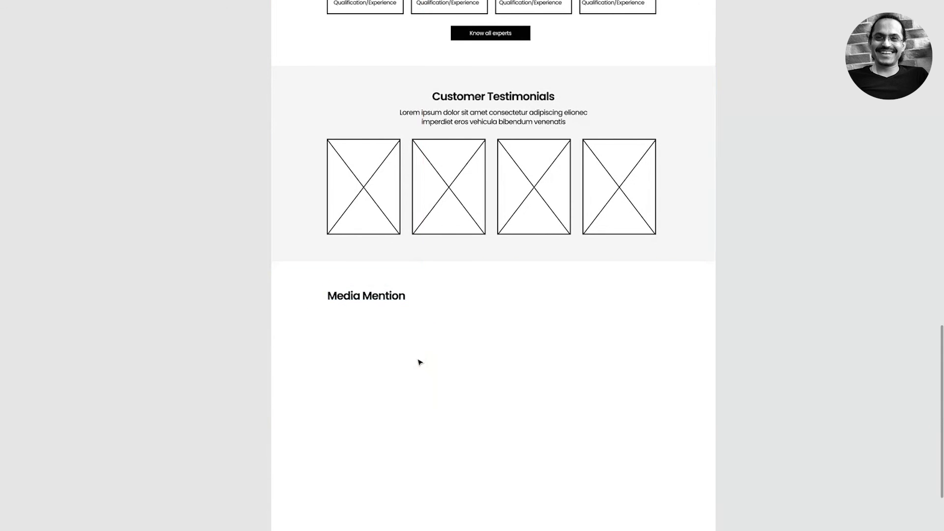
- Duplicate the Customer Testimonials heading and paragraph together and place the copies on the left guide below Media Mention
click(467, 120)
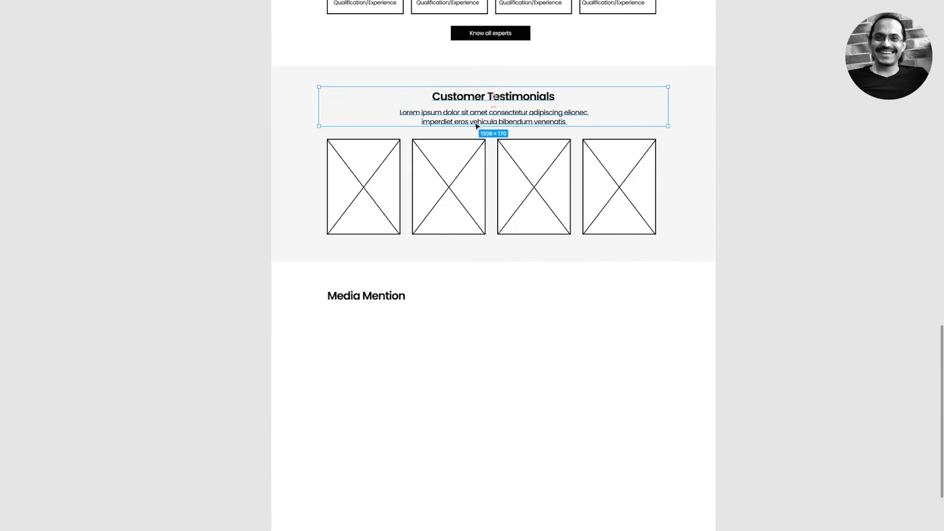
drag(467, 122, 477, 352)
key(ctrl+backslash)
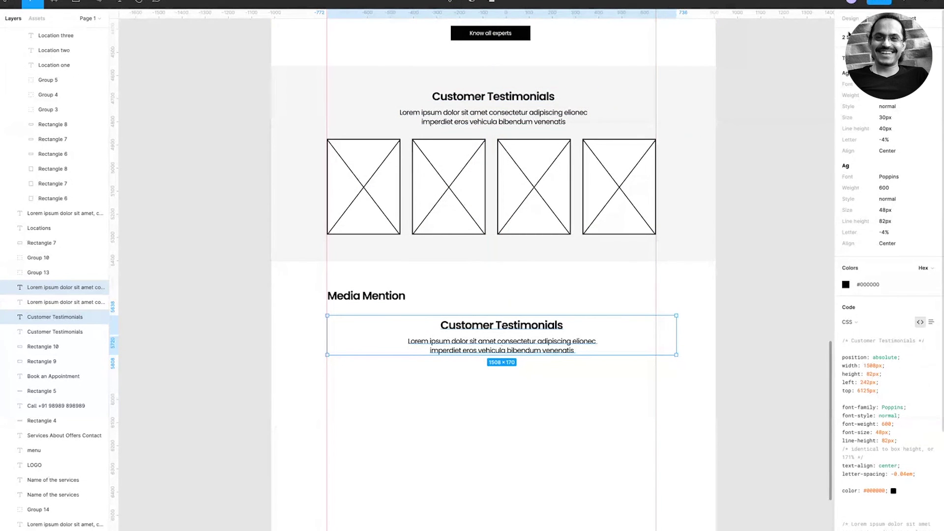
- Left-align the text of the copied heading and paragraph, and narrow the copied paragraph to 556 px
click(850, 19)
click(845, 333)
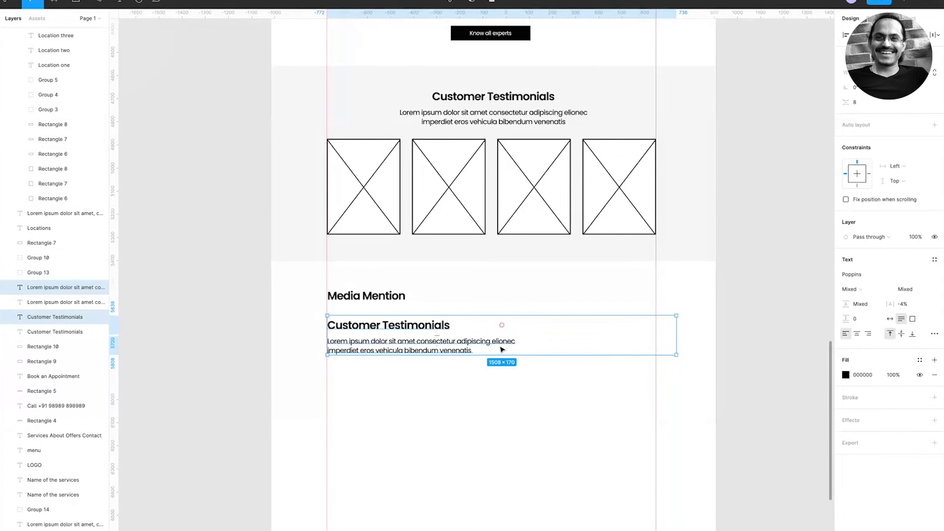
click(476, 391)
click(506, 347)
drag(547, 350, 457, 353)
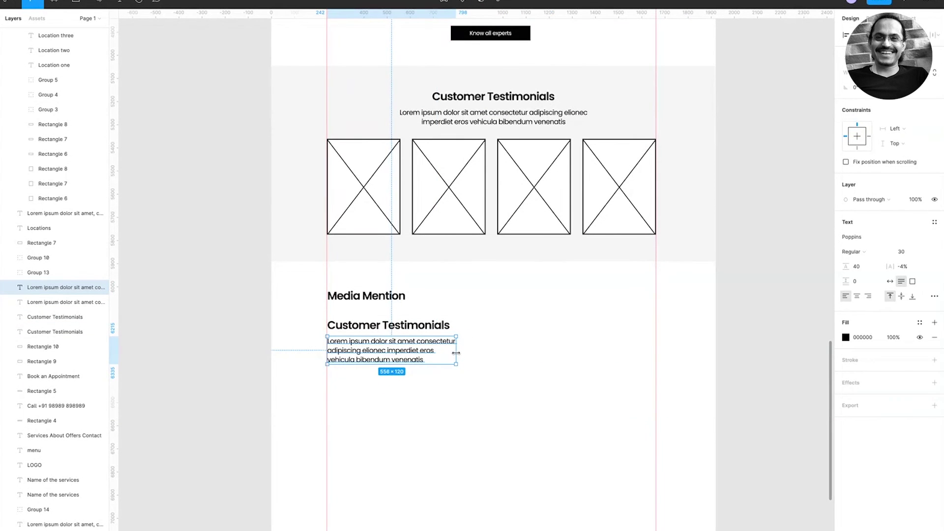
- Set the copied Customer Testimonials subheading to font size 38 and line height 38 with auto width
click(432, 328)
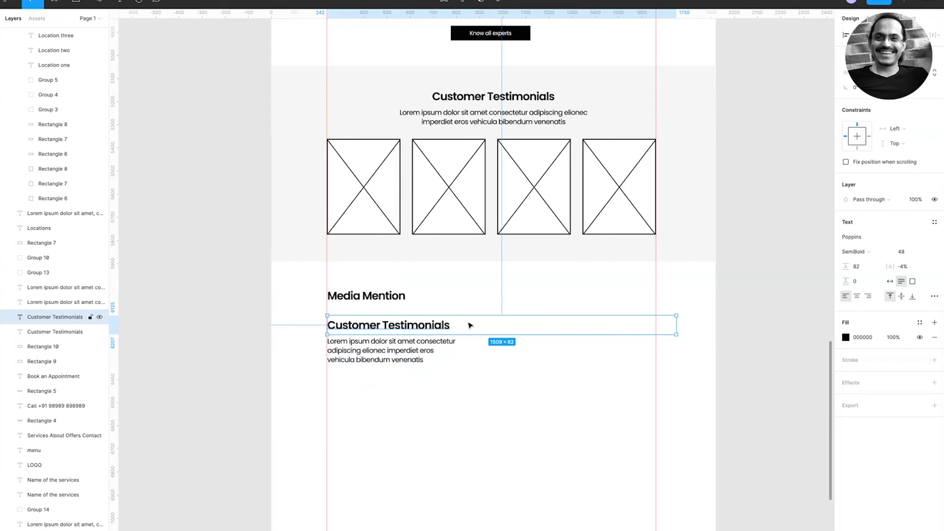
click(907, 255)
text(38)
key(Return)
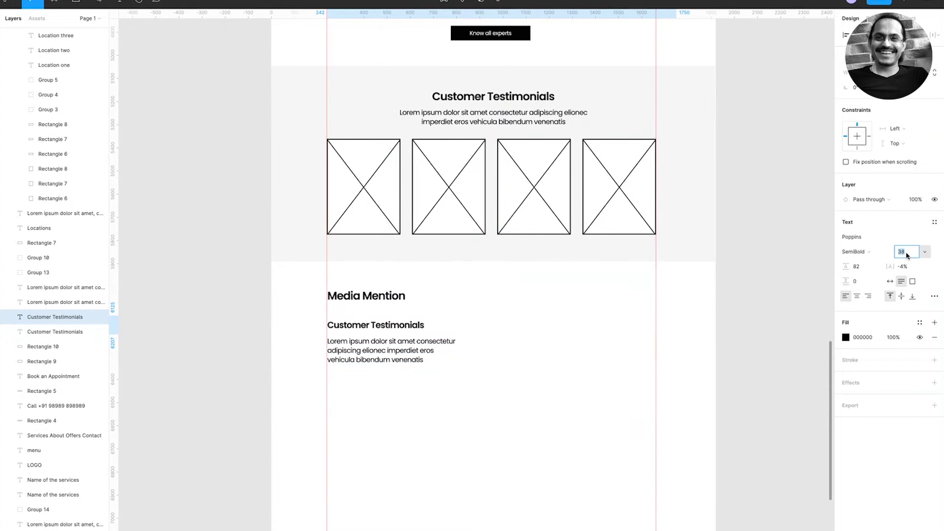
click(890, 281)
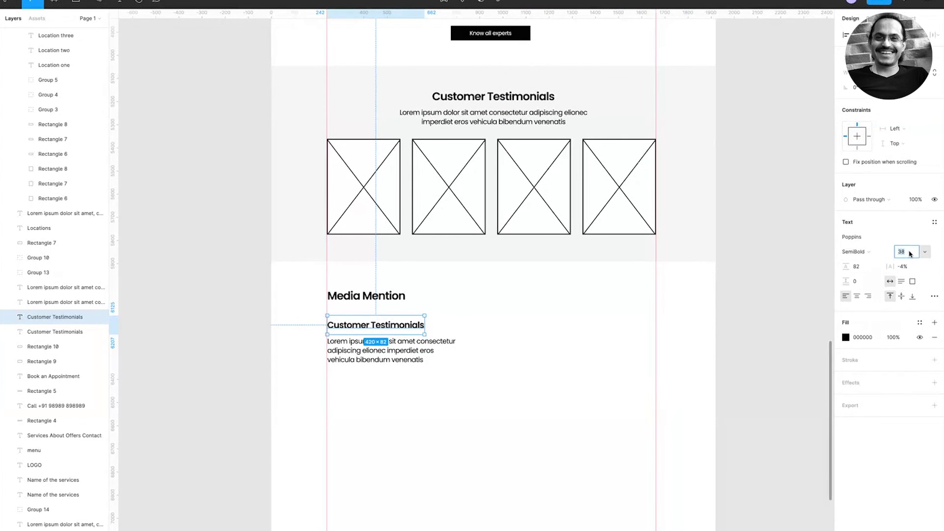
click(856, 266)
text(38)
key(Tab)
- Move the copied paragraph up closer to its subheading and widen its text box to 558 px
drag(396, 349, 396, 341)
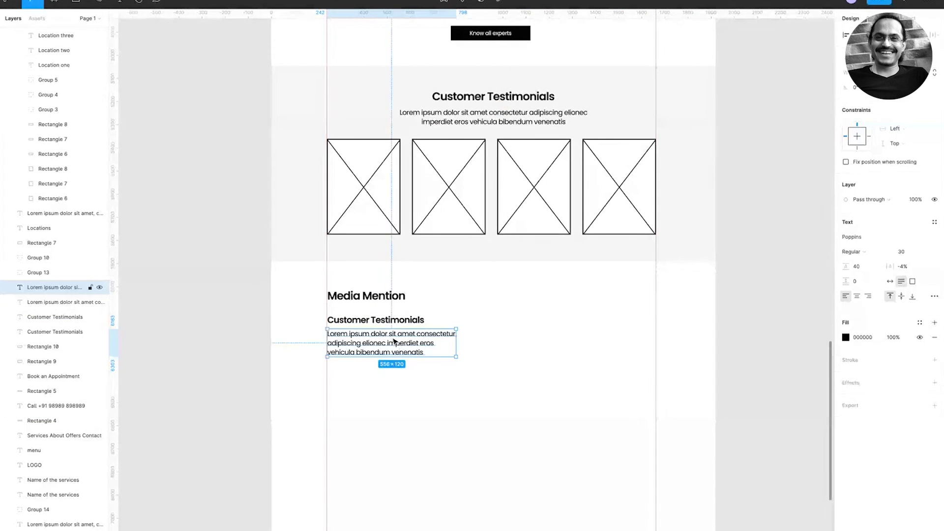
shift+click(399, 318)
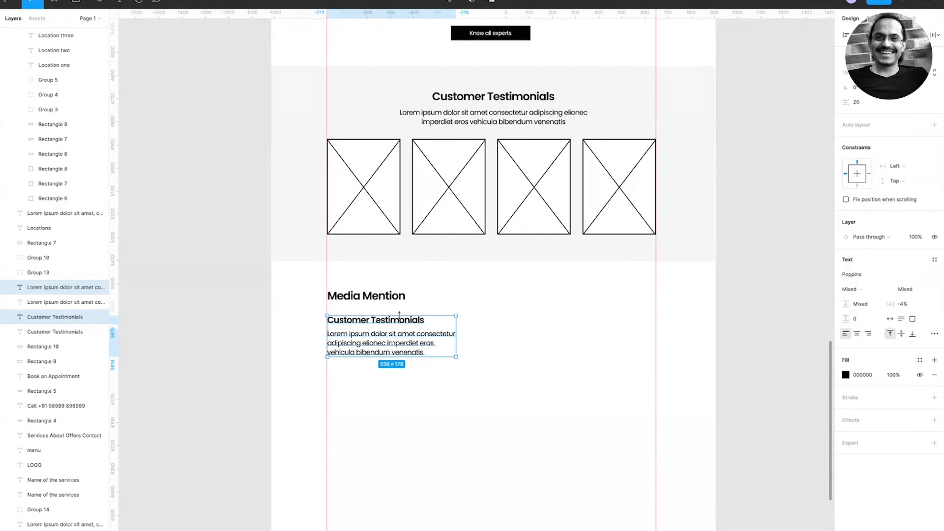
key(ctrl+backslash)
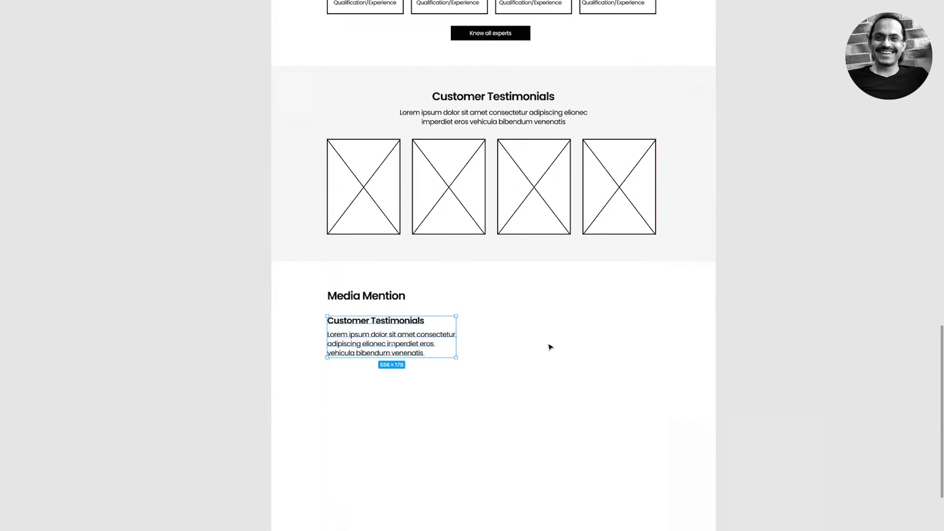
click(550, 347)
click(448, 341)
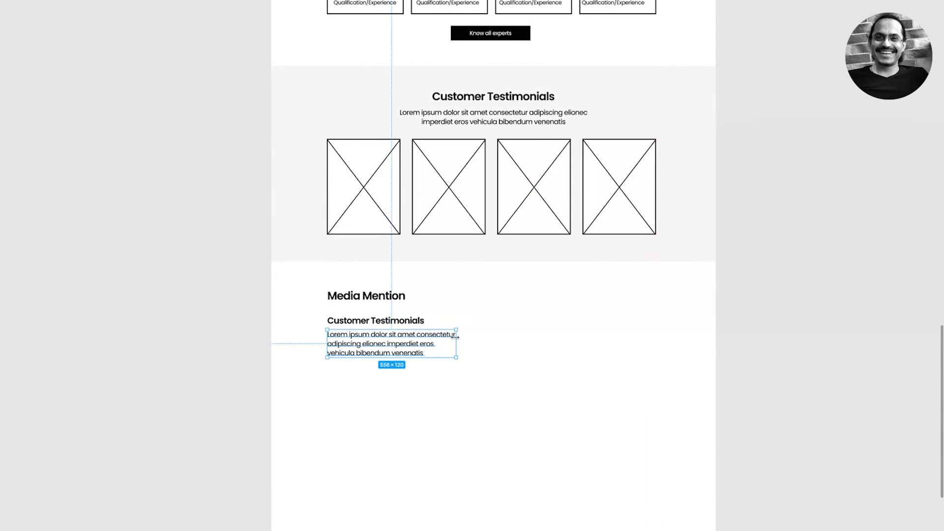
drag(456, 337, 457, 337)
- Insert a line break after "conse" in the first line of the Media Mention paragraph
double_click(426, 343)
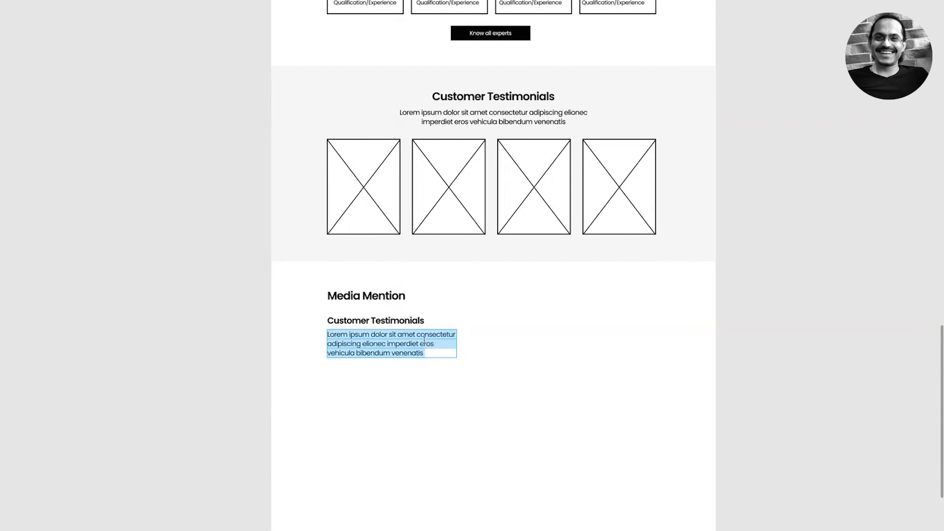
key(Escape)
double_click(437, 333)
click(438, 333)
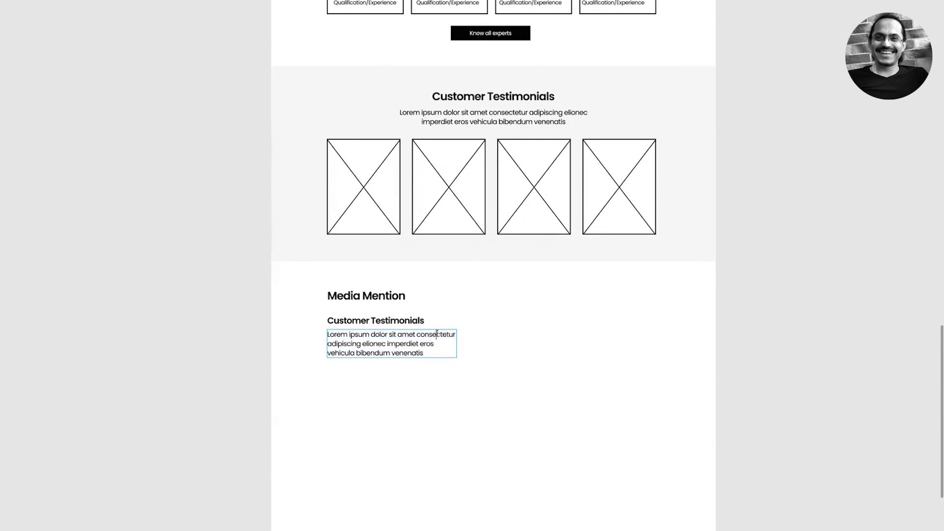
key(Return)
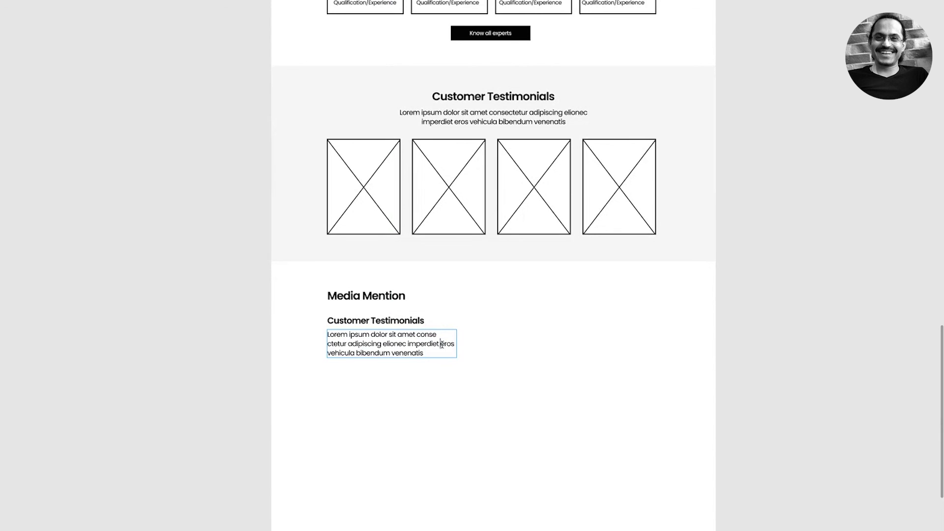
drag(440, 343, 476, 362)
- Delete the copied Customer Testimonials subheading and move the paragraph up directly beneath Media Mention
double_click(396, 320)
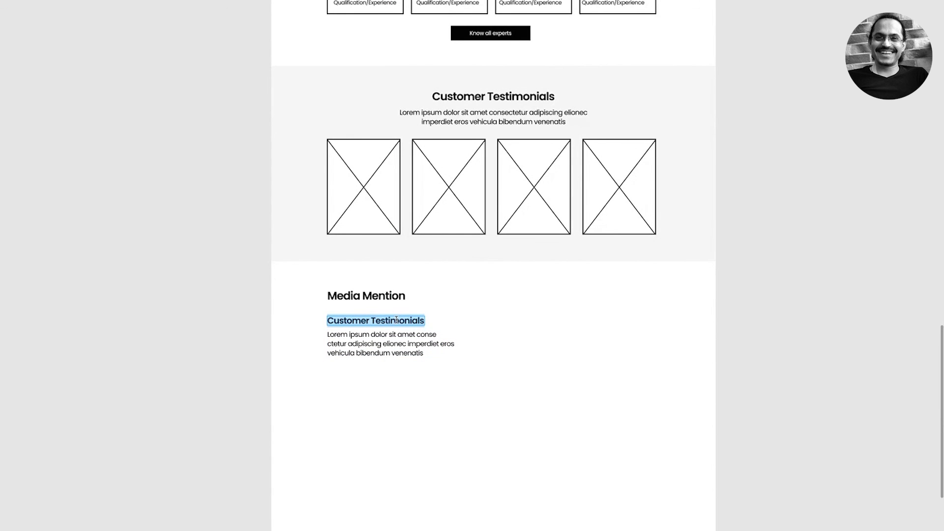
key(Escape)
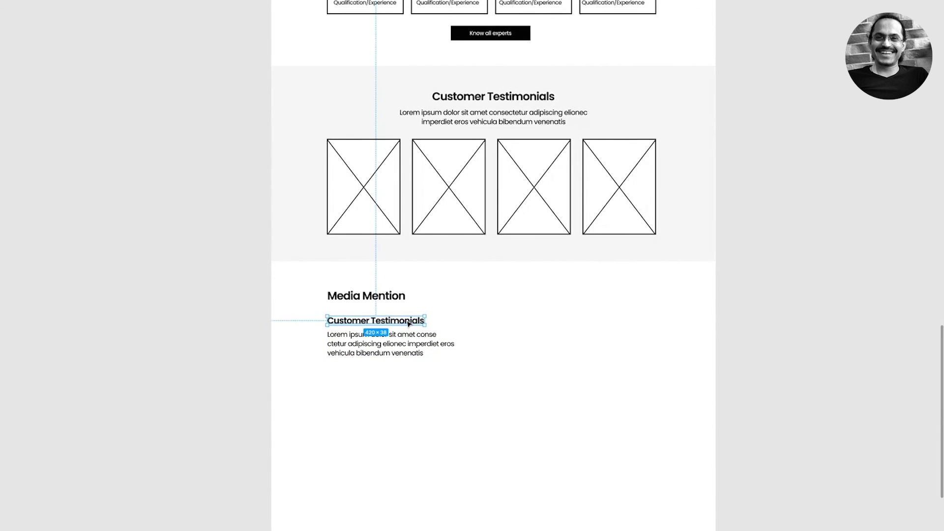
key(Delete)
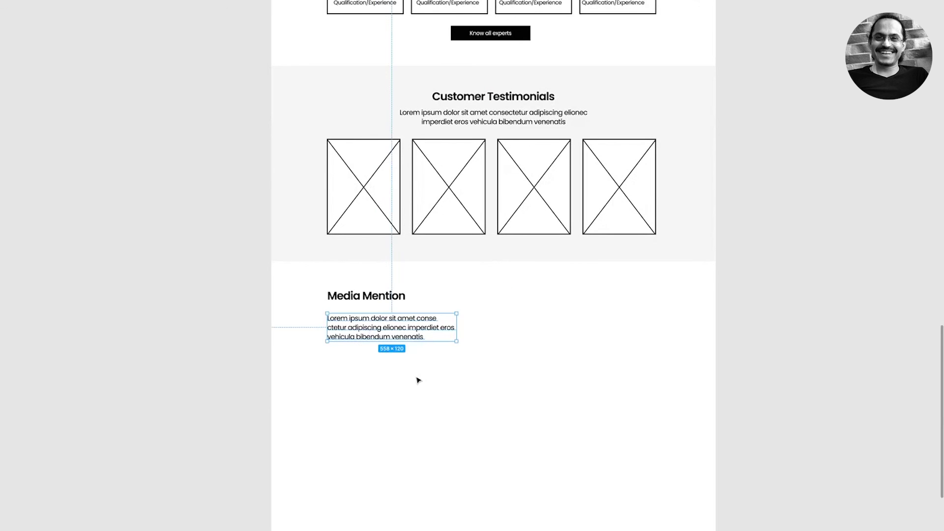
click(418, 380)
- Duplicate the four testimonial placeholders below the Media Mention paragraph and shrink the copied group to 898 × 140 px
scroll(404, 370, down, 2)
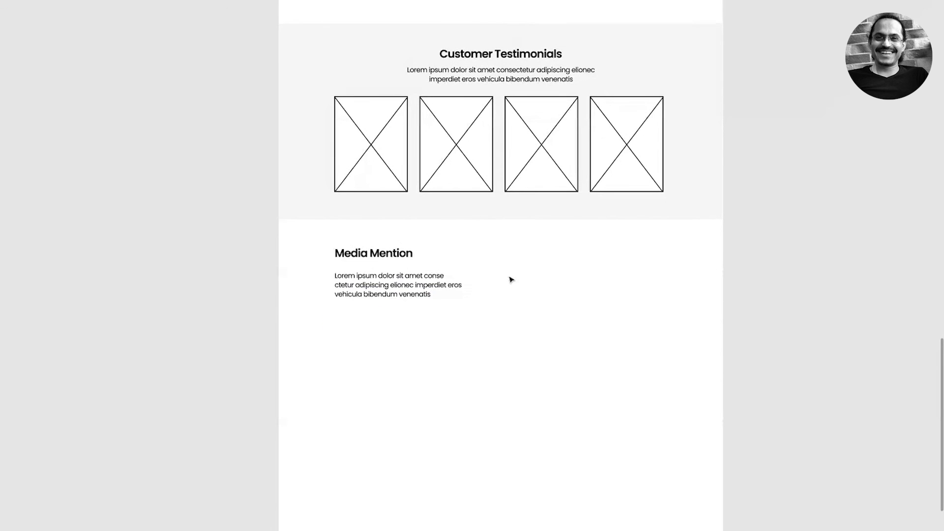
click(432, 147)
drag(382, 147, 389, 361)
drag(477, 405, 480, 341)
drag(665, 322, 543, 318)
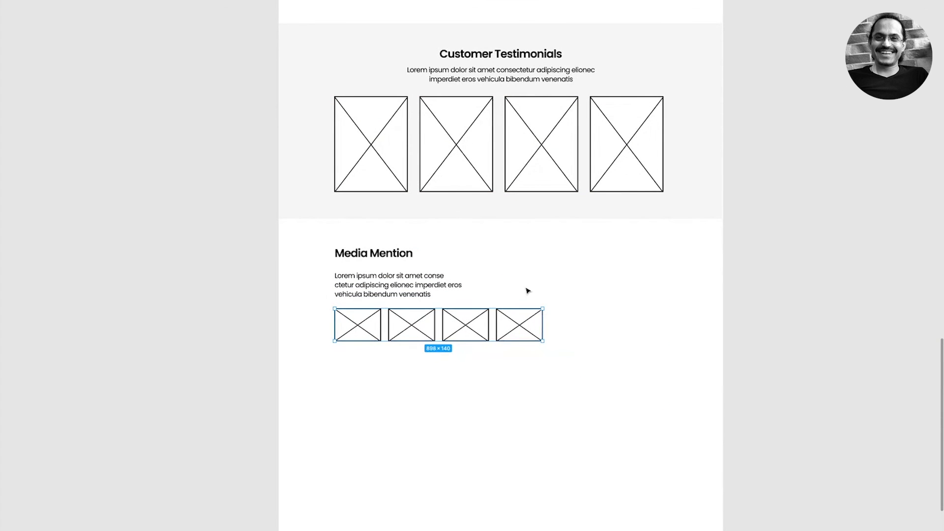
- Place a small 24 × 18 px rectangle below the Book an Appointment button in the hero, near the content's left margin
click(527, 290)
click(437, 287)
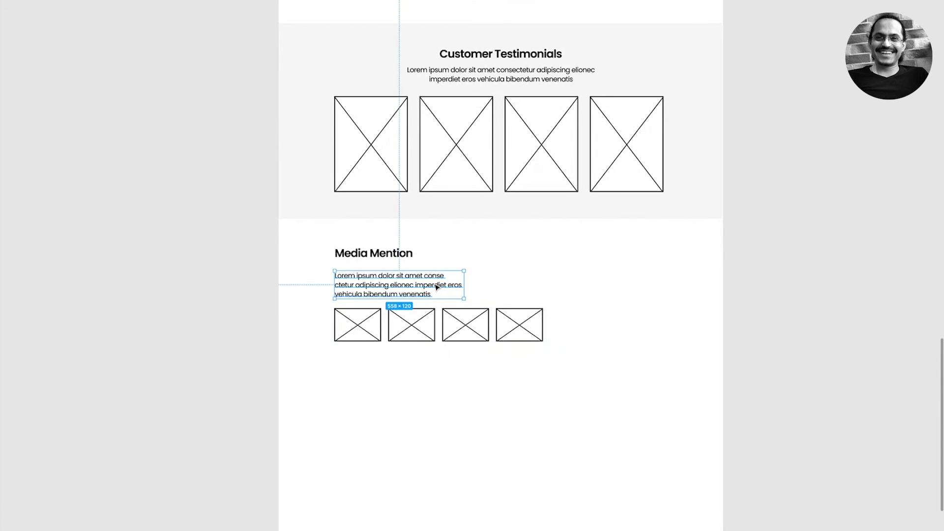
scroll(437, 286, up, 20)
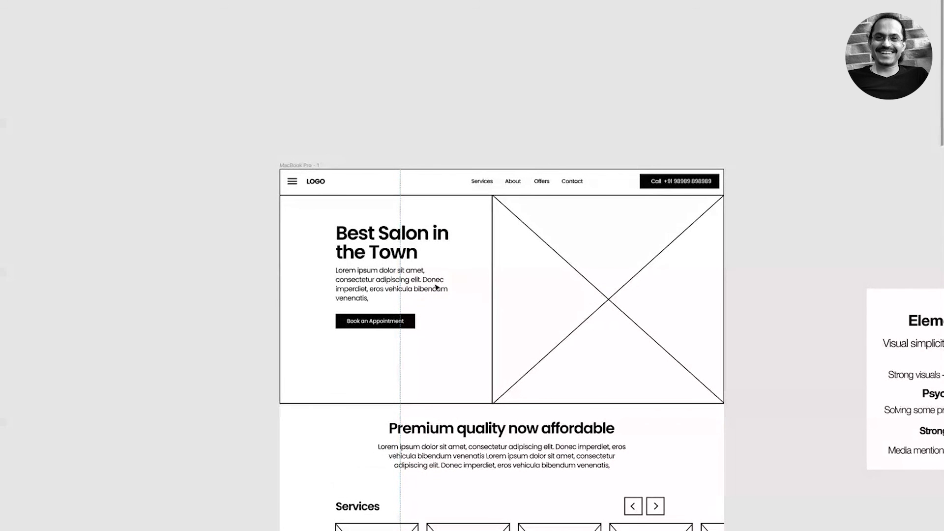
scroll(436, 286, down, 2)
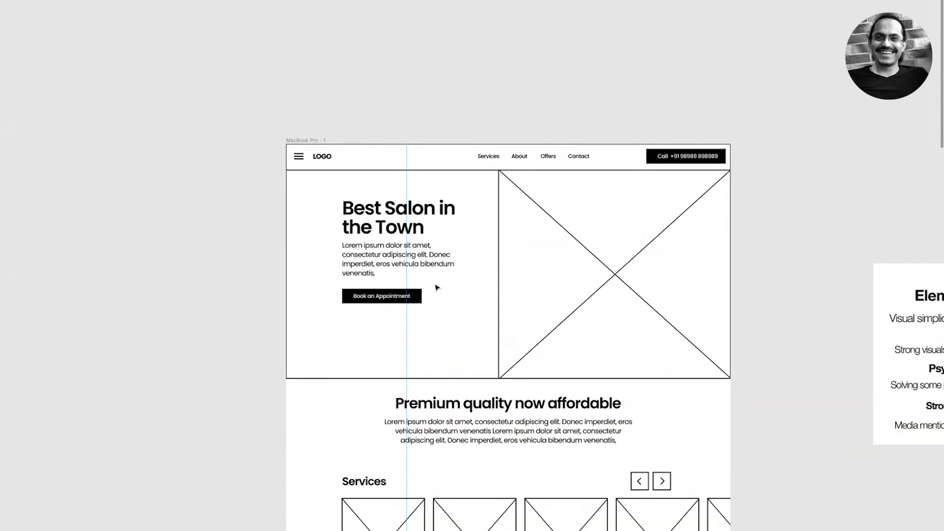
click(638, 481)
key(ctrl+shift+h)
drag(639, 481, 350, 351)
- Fill the small hero rectangle with solid black 000000 and remove its stroke
key(z)
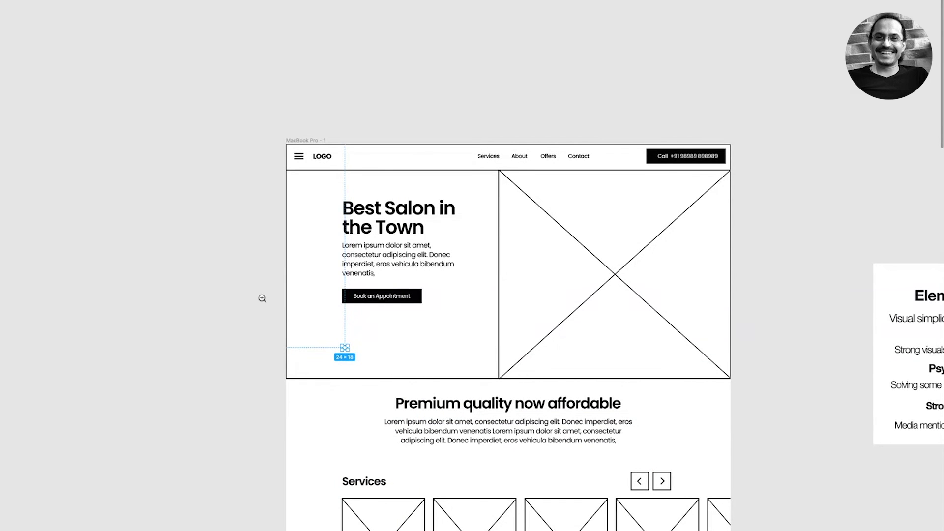
drag(261, 297, 482, 393)
key(ctrl+backslash)
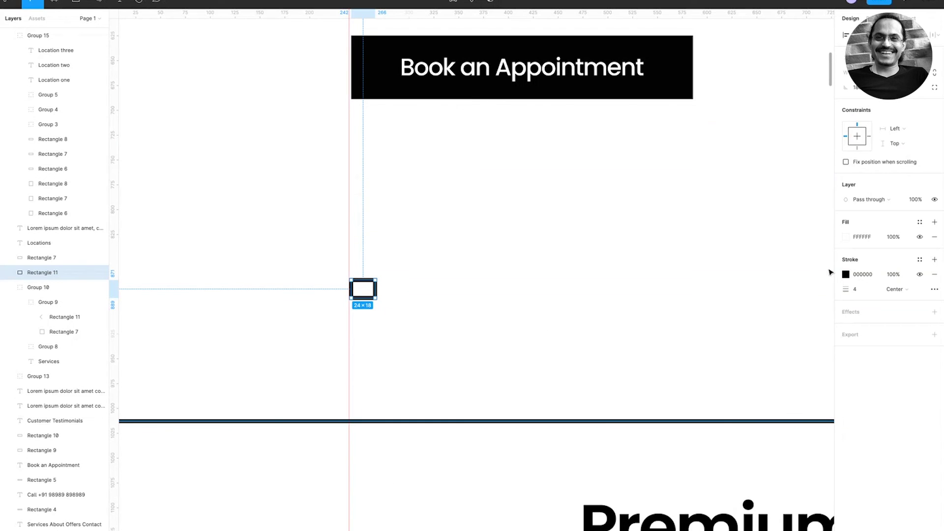
click(845, 236)
drag(778, 276, 716, 404)
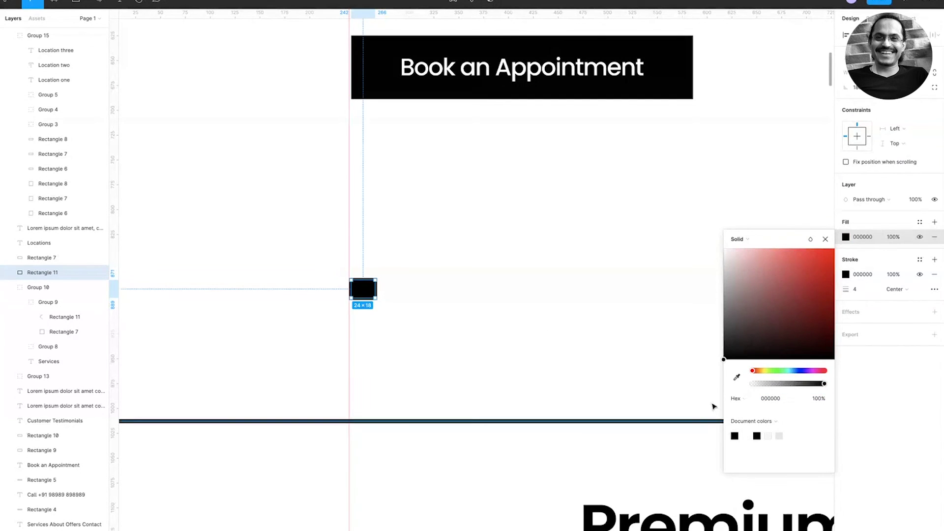
click(864, 224)
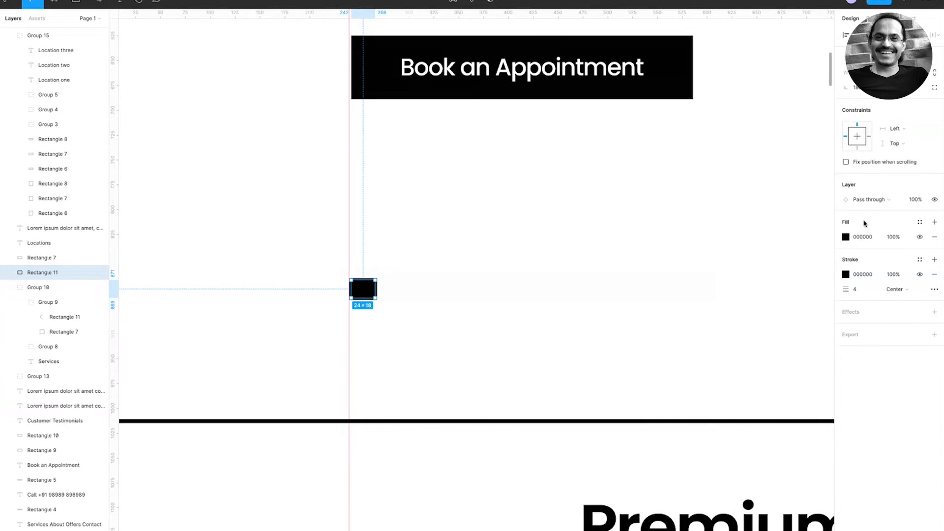
click(935, 275)
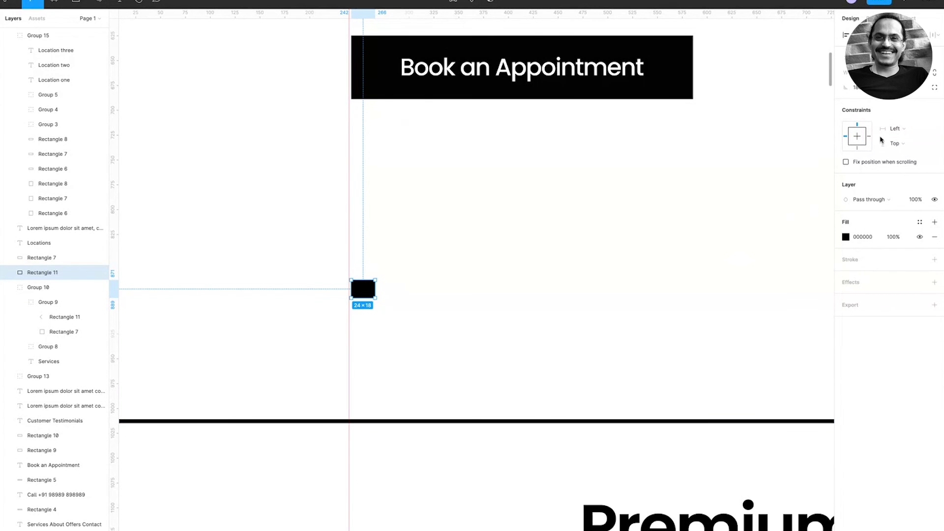
- Reshape the small rectangle into a wider rounded pill and line up three 18 × 18 px black dots beside it
key(Return)
drag(376, 291, 446, 295)
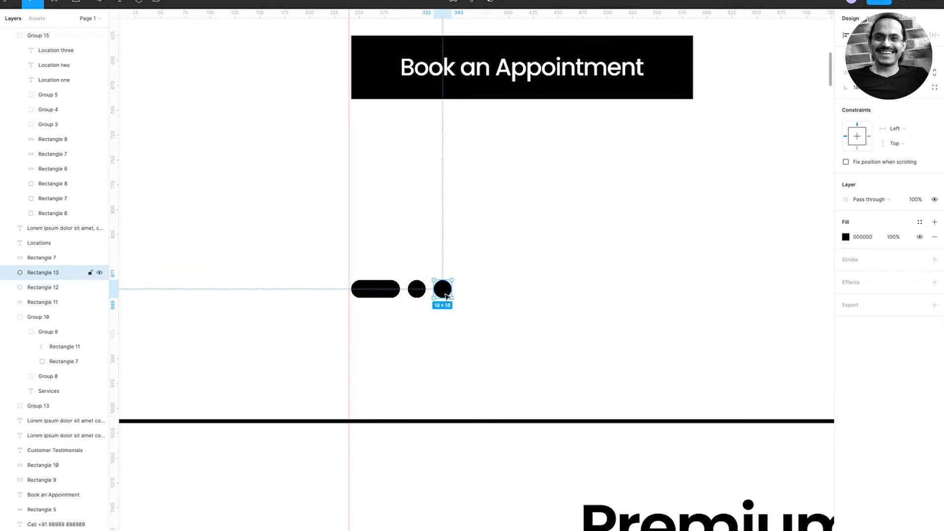
key(ctrl+d)
scroll(445, 296, down, 6)
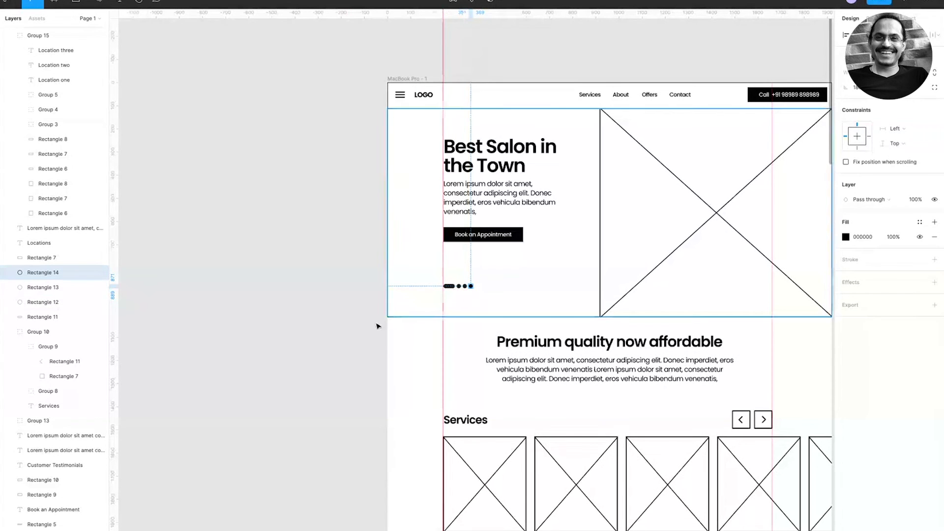
click(377, 326)
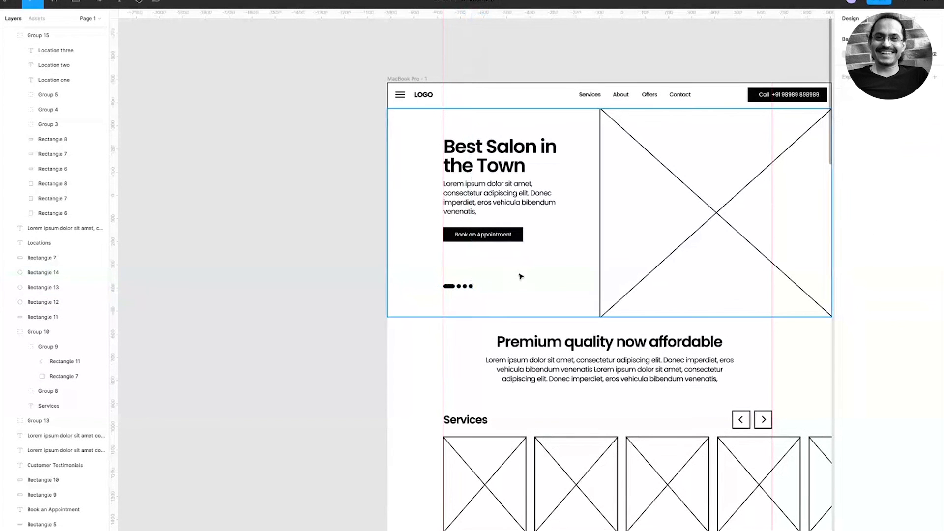
- Recolor the three slider dots beside the black pill to gray ACACAC
click(470, 287)
shift+click(467, 288)
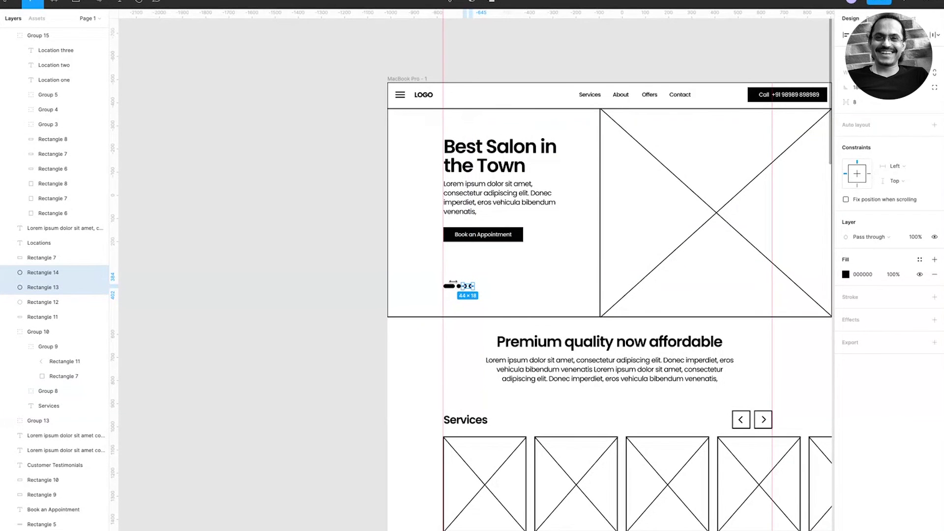
scroll(456, 300, up, 5)
shift+click(43, 302)
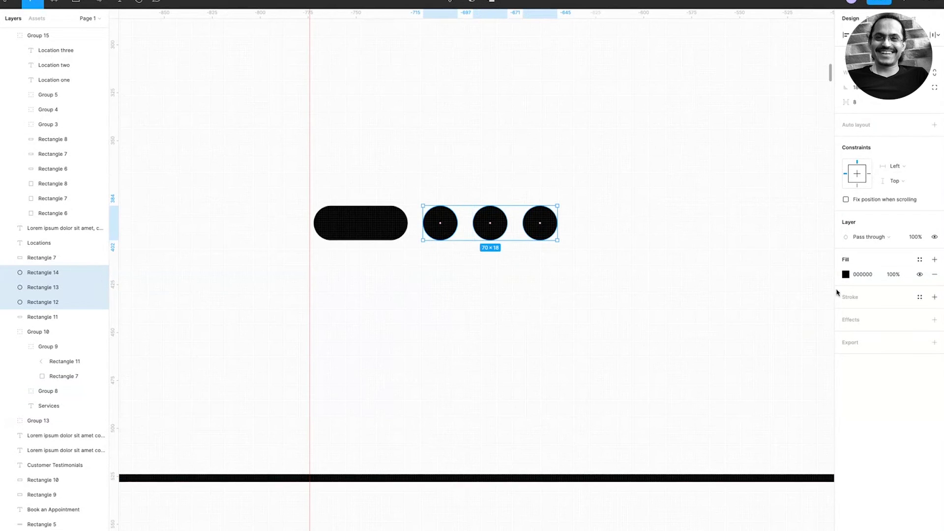
click(846, 274)
drag(774, 297, 714, 327)
scroll(714, 329, down, 5)
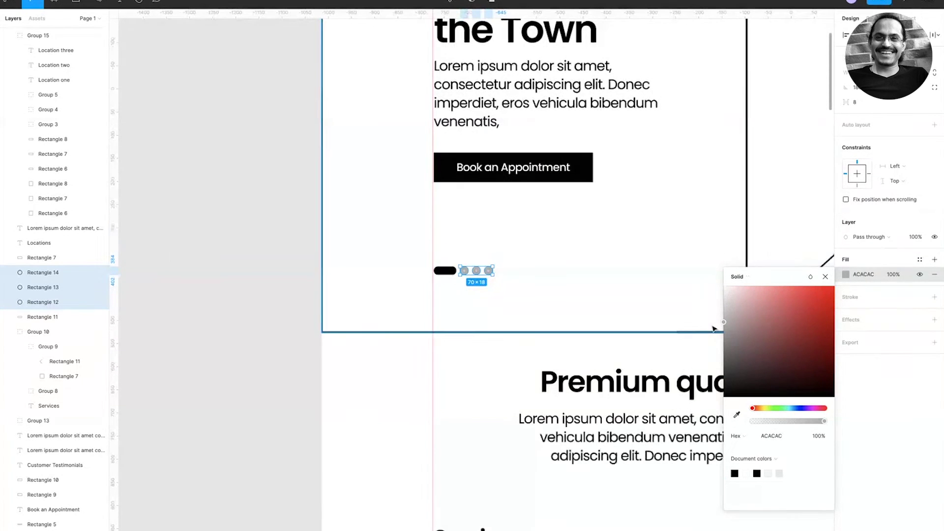
scroll(714, 329, down, 5)
click(438, 359)
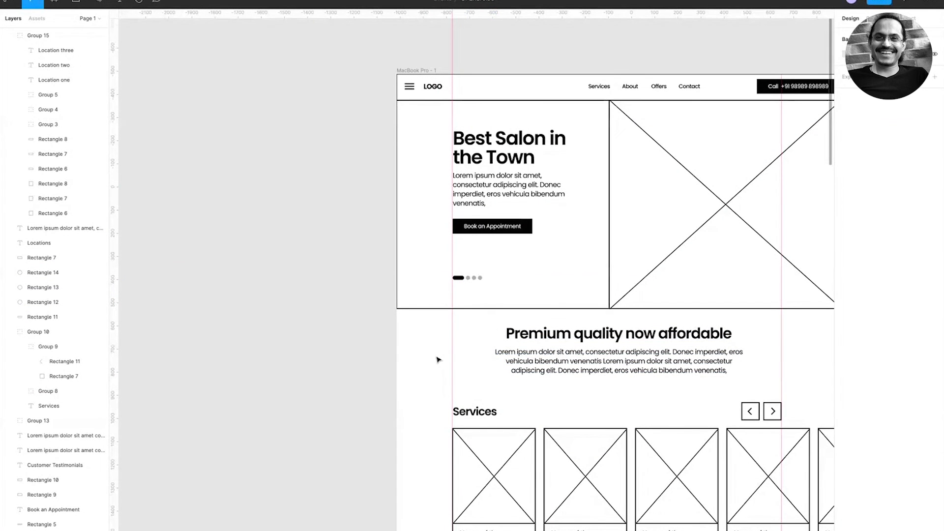
- Duplicate the Media Mention paragraph below the four logo placeholders and replace its text with "Facebook | YouTube |"
scroll(439, 359, right, 5)
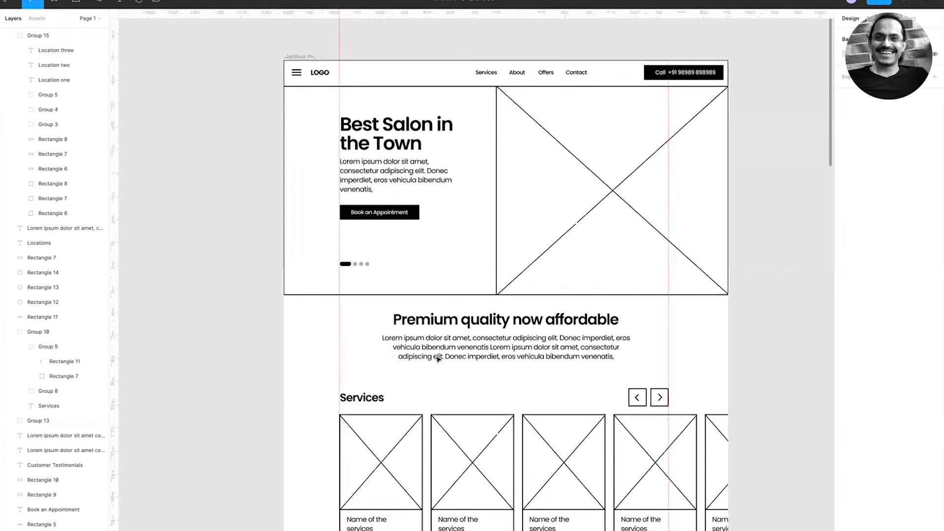
key(ctrl+backslash)
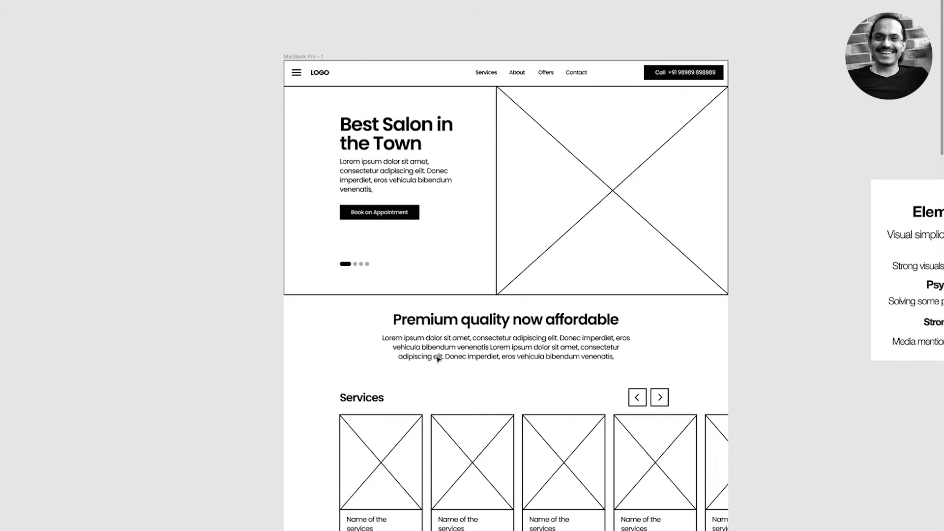
scroll(438, 359, down, 10)
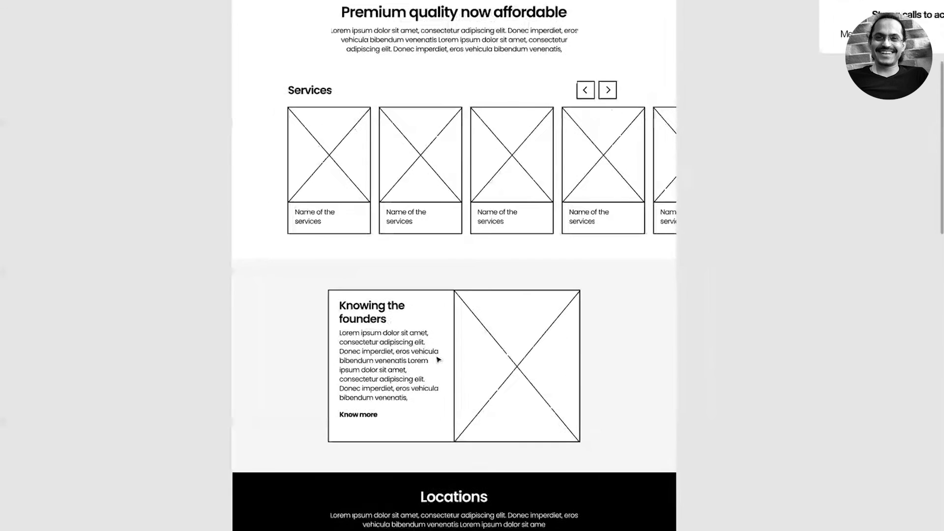
scroll(603, 327, down, 15)
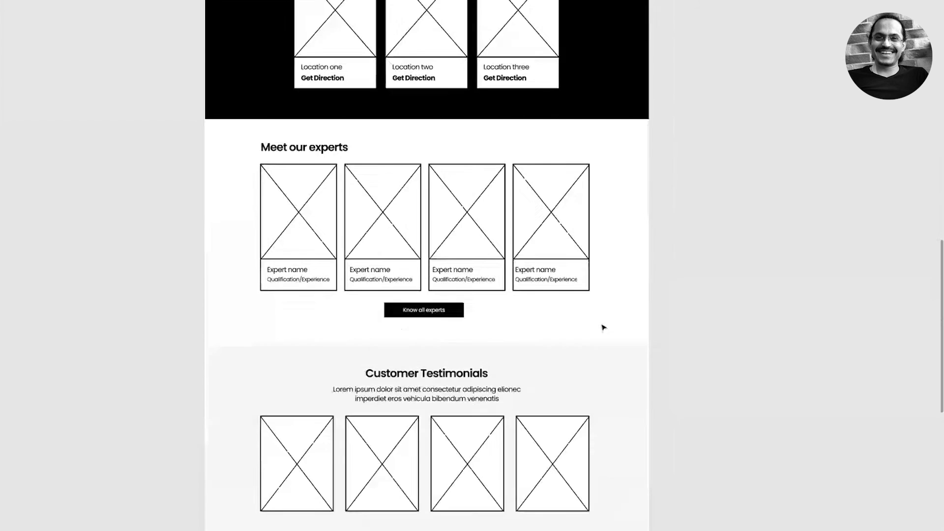
scroll(604, 328, down, 11)
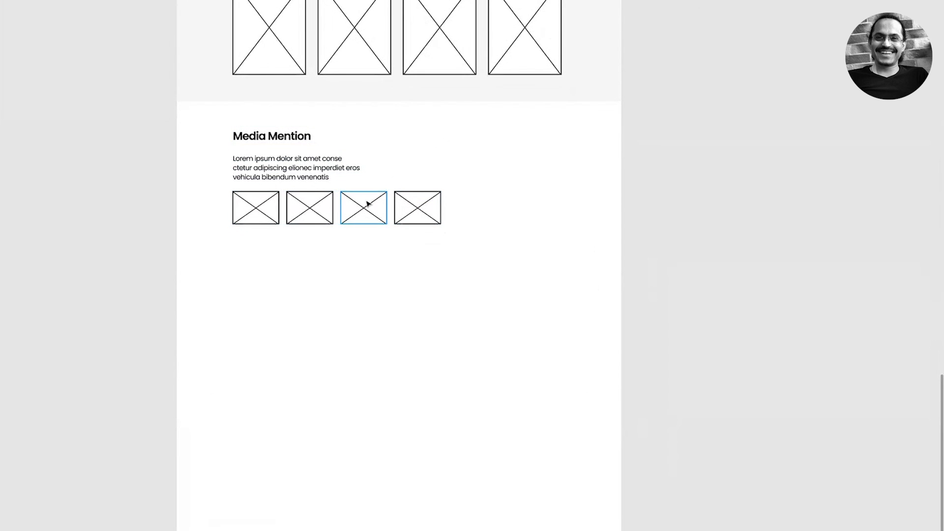
click(297, 166)
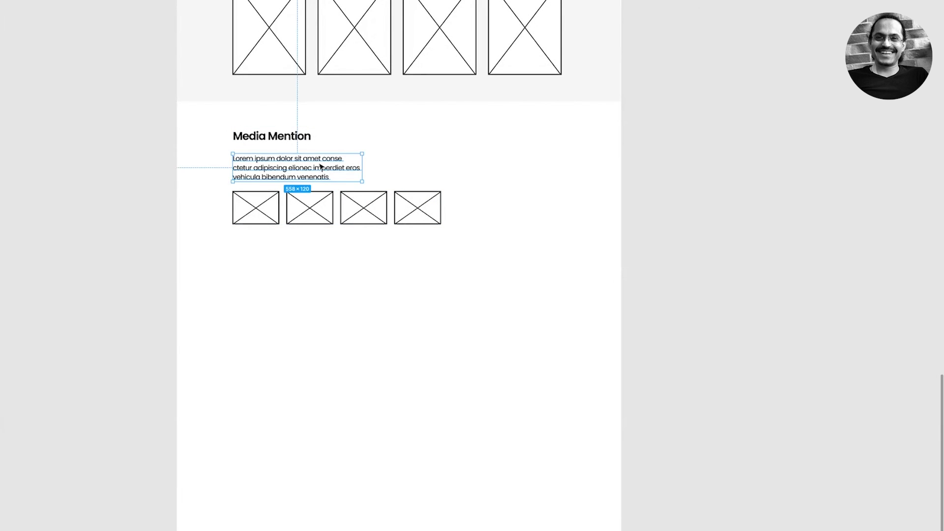
drag(297, 171, 289, 255)
double_click(287, 254)
text(Facebook | YouTube |)
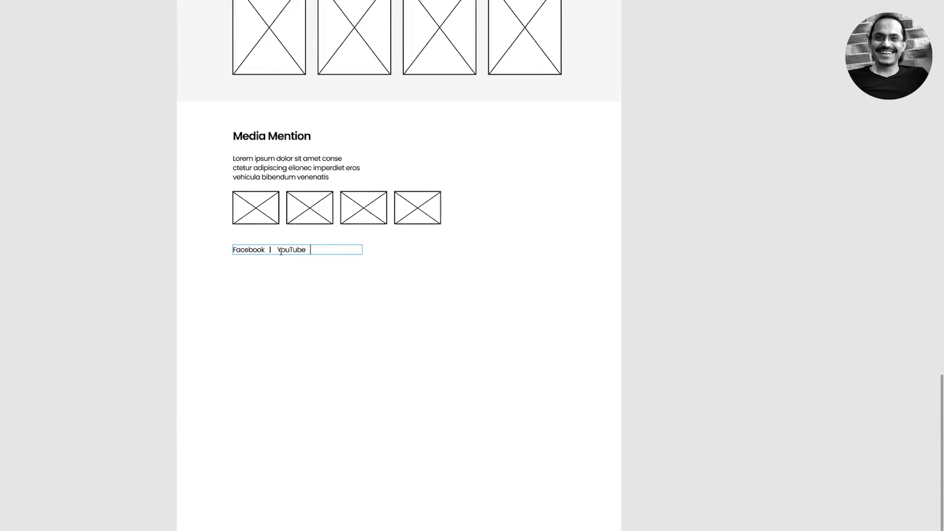
- Reuse the spaced separator after "YouTube" and add "Instagram" to finish the social links line
drag(278, 251, 265, 250)
key(ctrl+c)
click(305, 251)
key(ctrl+v)
text(Instagram)
key(Escape)
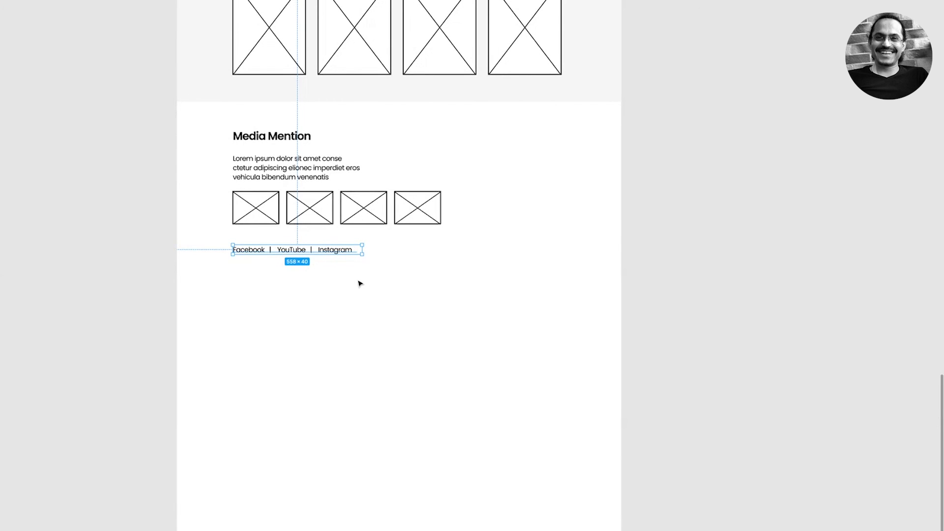
click(367, 314)
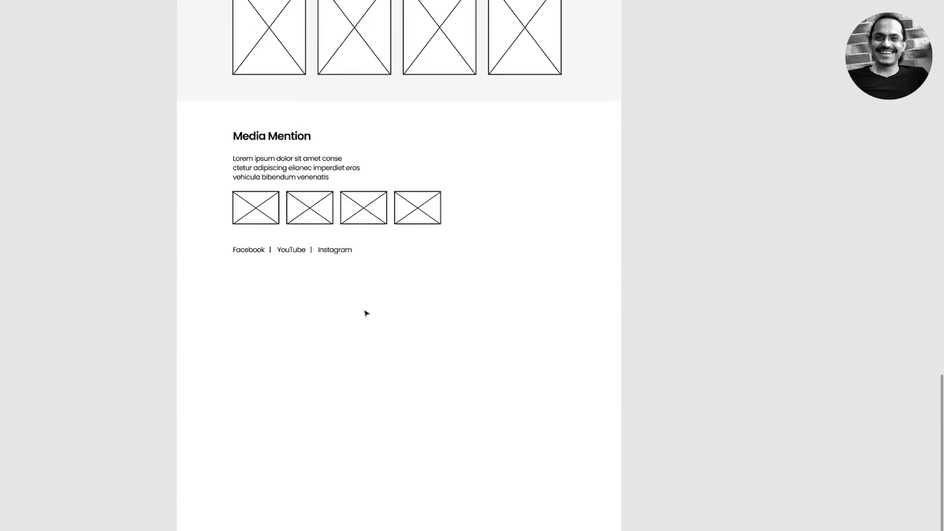
- Duplicate the gray Customer Testimonials background below the social links and extend its height to 940 px
click(210, 83)
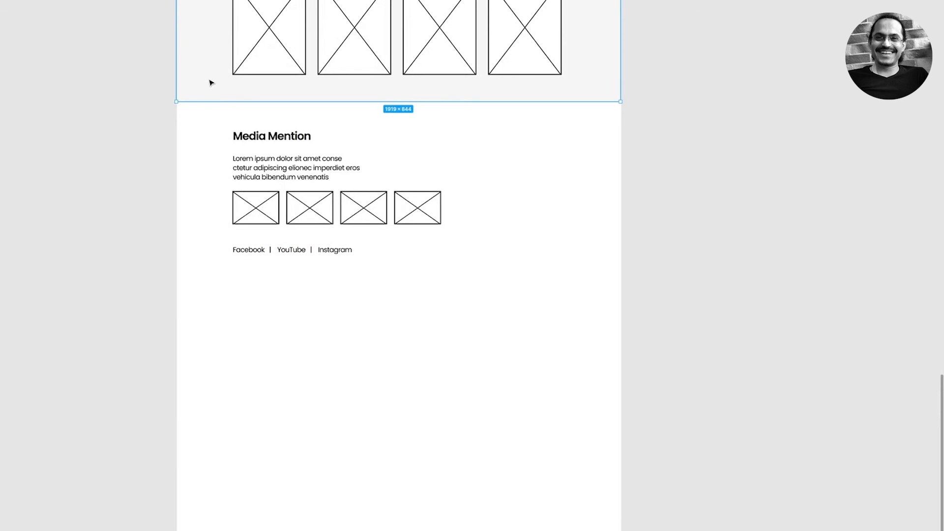
key(ctrl+c)
key(ctrl+v)
drag(408, 472, 407, 495)
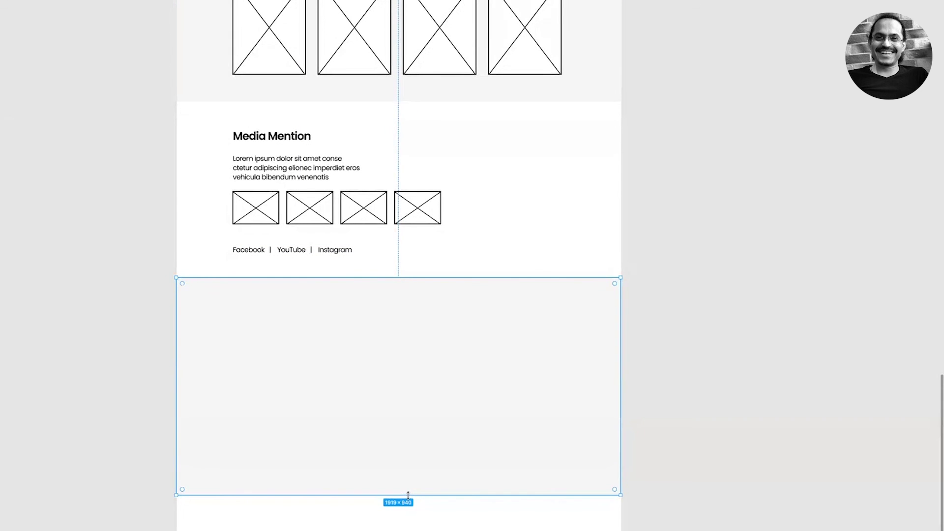
- Set the fill of the copied background below the social links to 000000
key(ctrl+backslash)
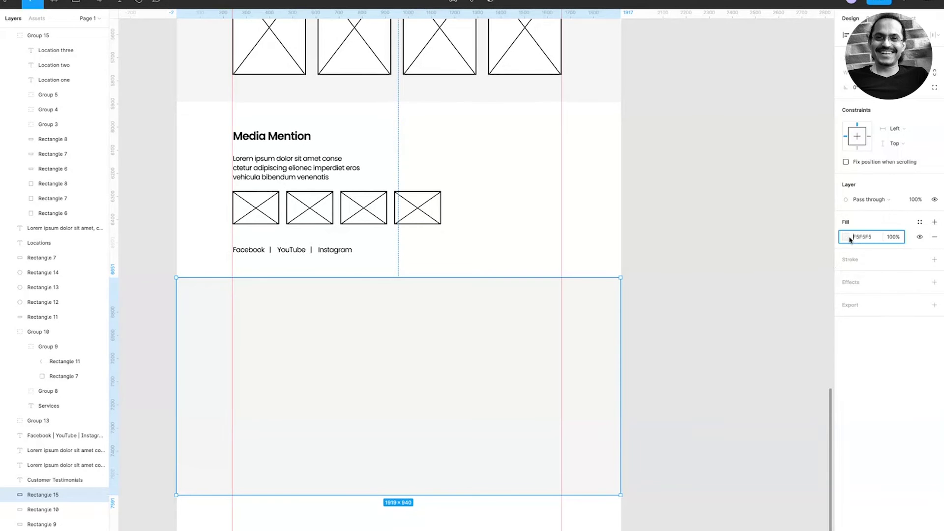
click(847, 237)
text(000000)
key(Return)
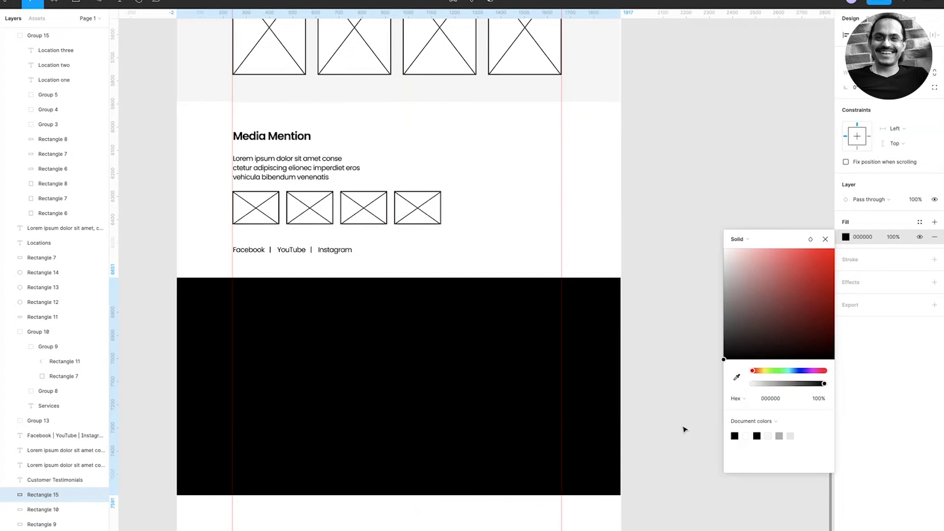
click(636, 382)
- Shorten the MacBook Pro - 1 frame so its bottom edge meets the end of the black block
key(shift+1)
scroll(637, 382, up, 8)
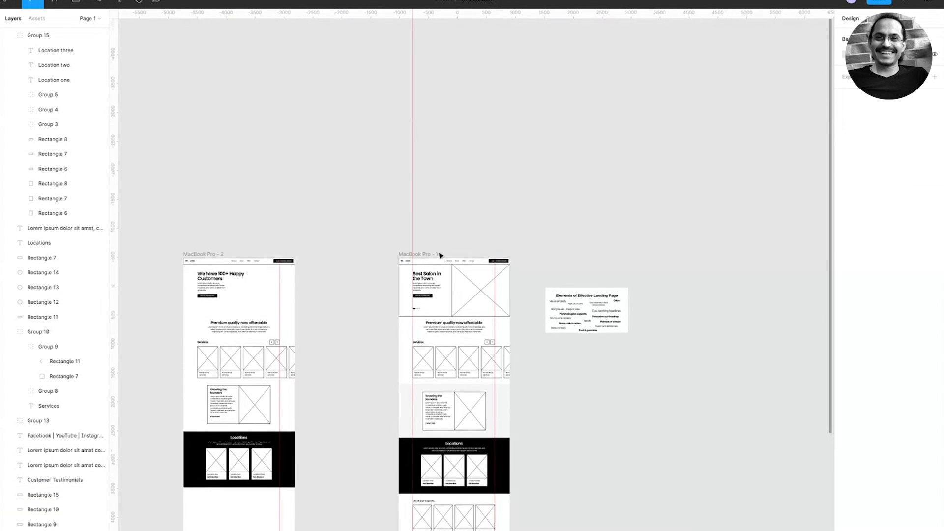
click(408, 255)
scroll(465, 402, down, 8)
scroll(465, 401, down, 3)
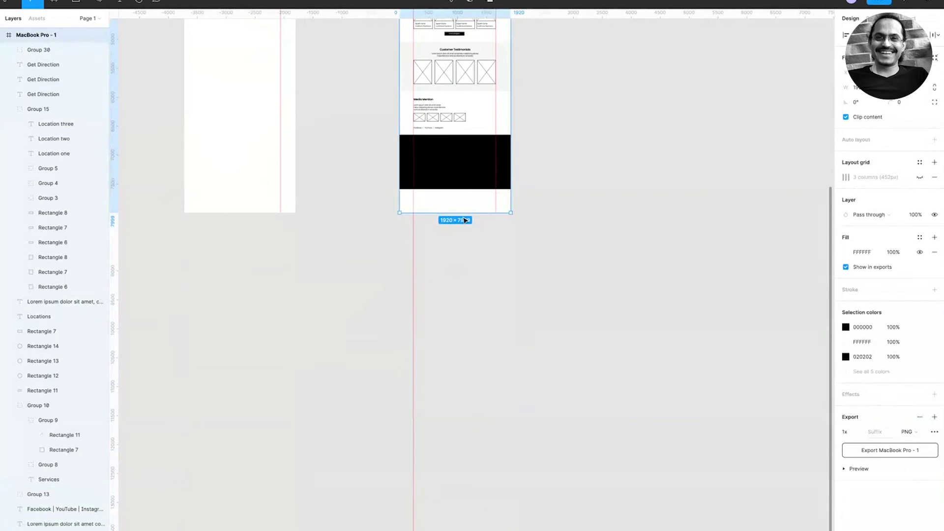
click(465, 220)
scroll(459, 101, up, 8)
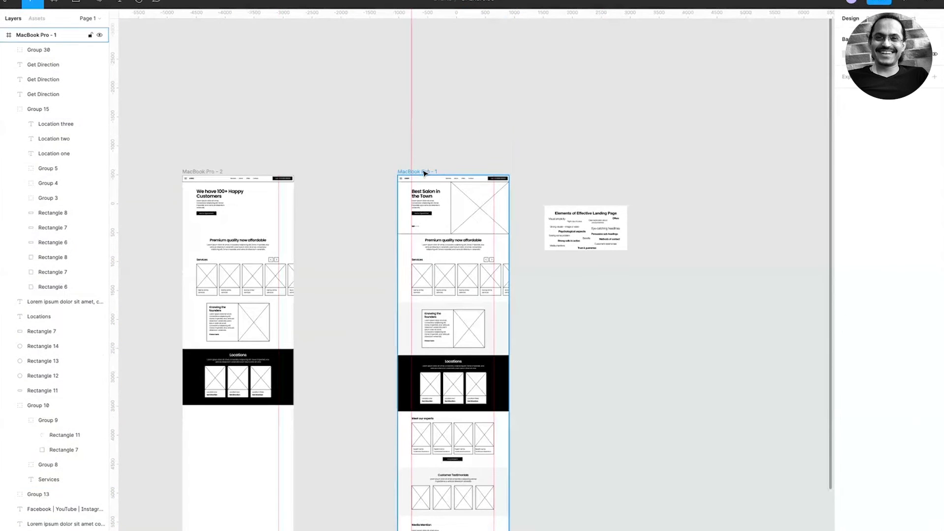
click(425, 173)
scroll(455, 406, down, 4)
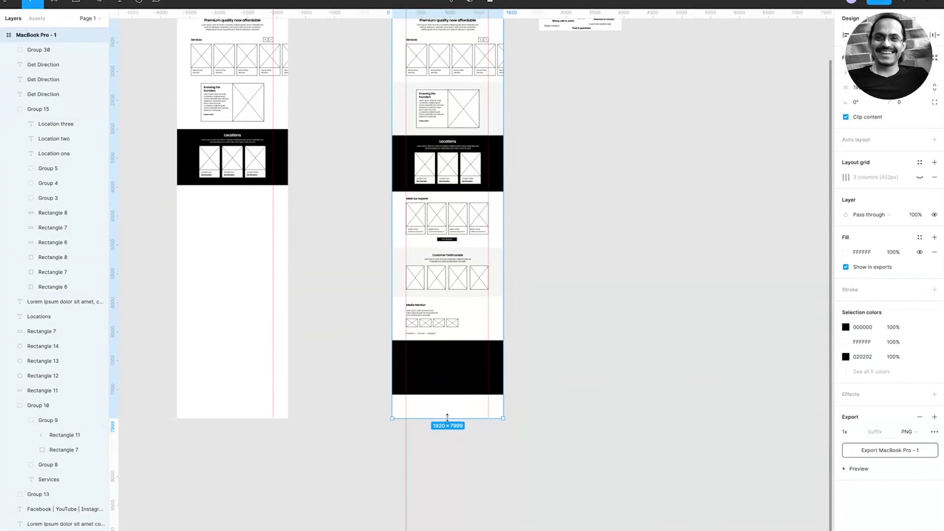
drag(447, 417, 450, 394)
click(597, 381)
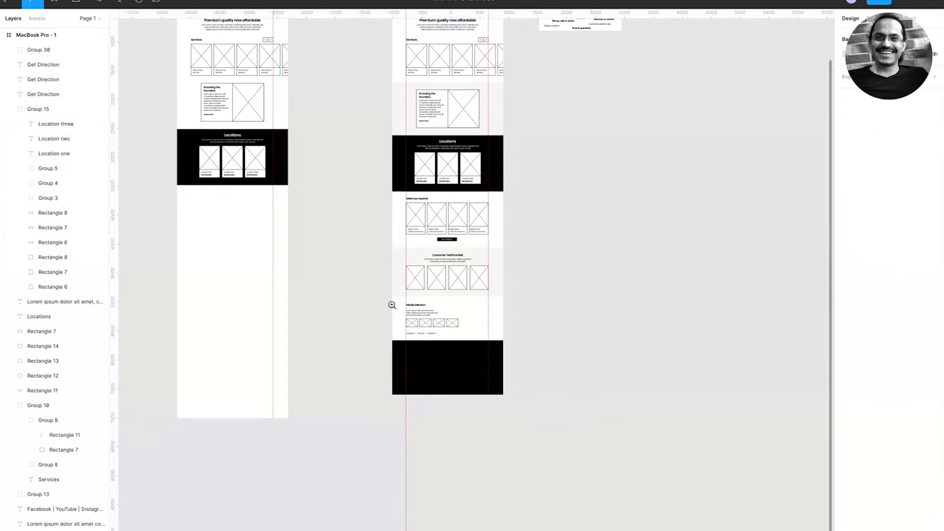
- Duplicate the Media Mention heading into the black block at the page's end and replace its text with "Footer"
drag(373, 287, 555, 432)
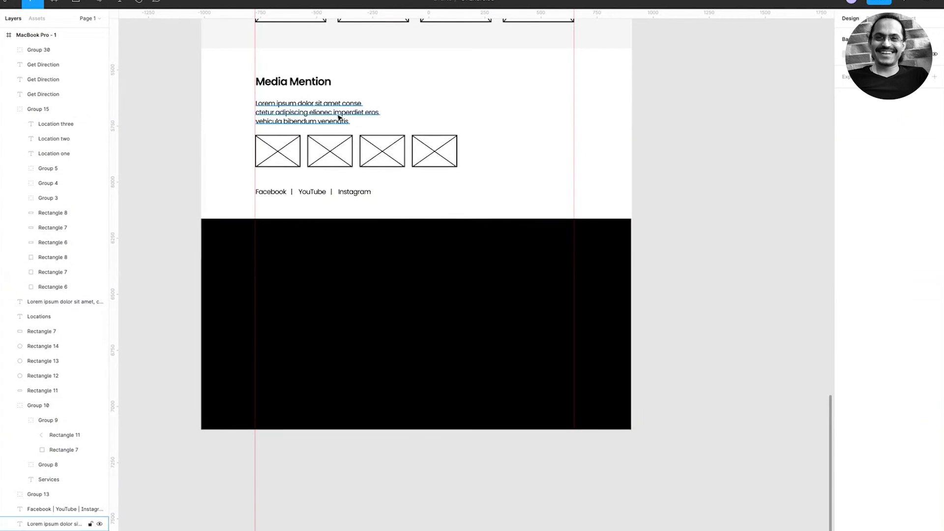
click(314, 82)
drag(307, 85, 309, 242)
double_click(308, 243)
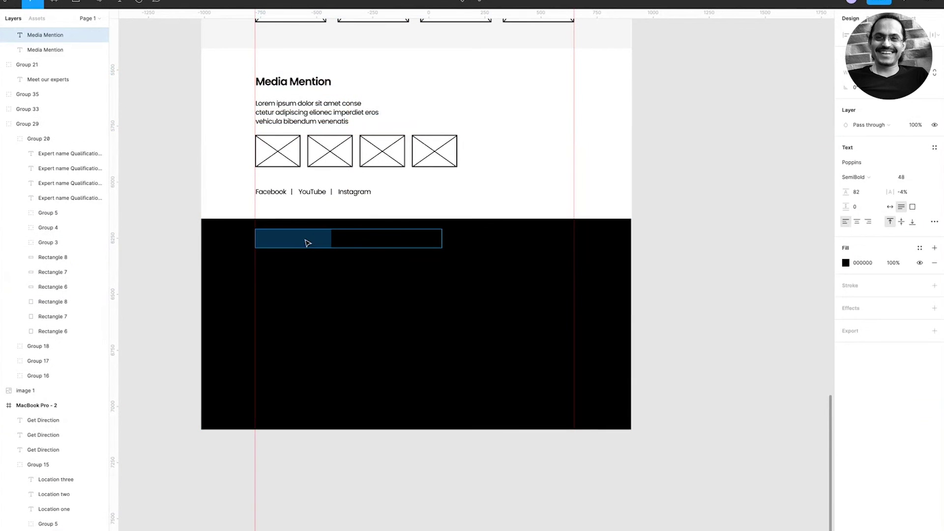
text(Footer)
key(Escape)
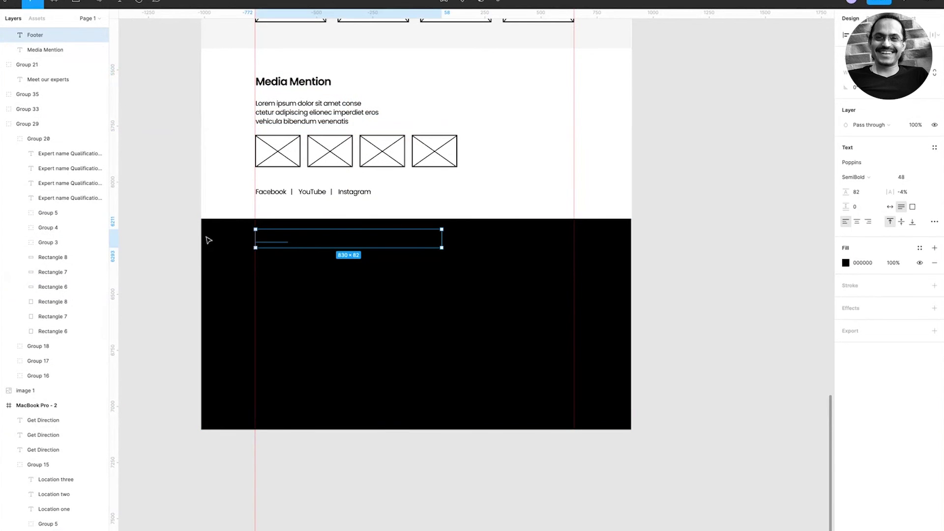
- Set the fill of the Footer heading to FFFFFF
click(845, 262)
drag(760, 290, 687, 205)
click(688, 204)
click(271, 243)
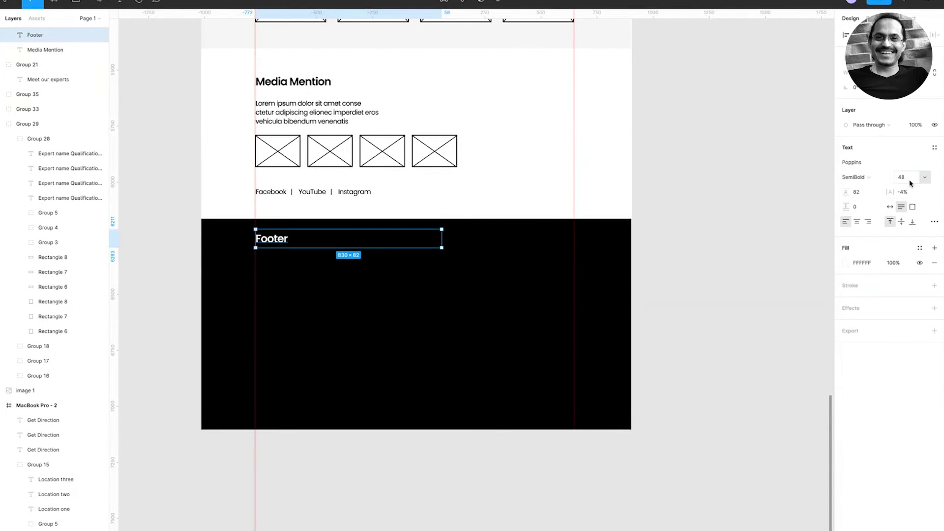
- Set the Footer heading's line height to 48 and shift it slightly down within the black block
click(868, 194)
key(Return)
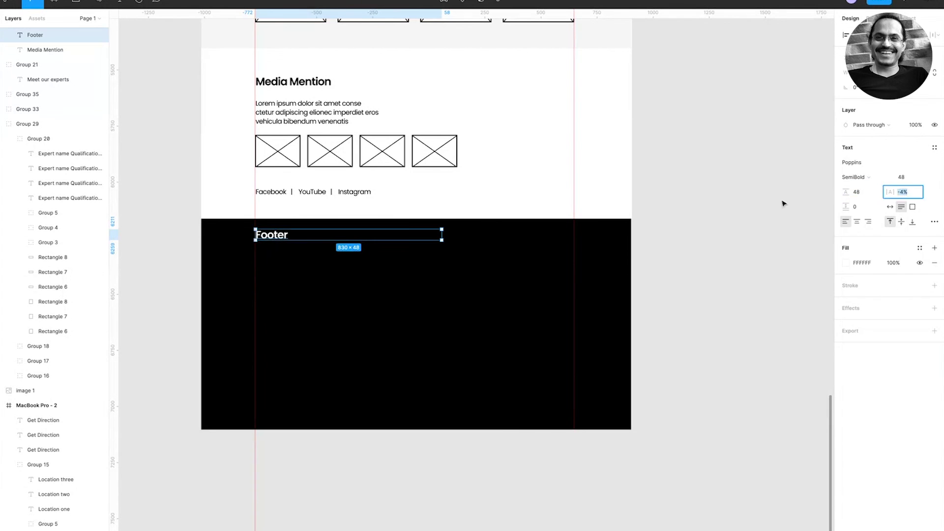
click(784, 204)
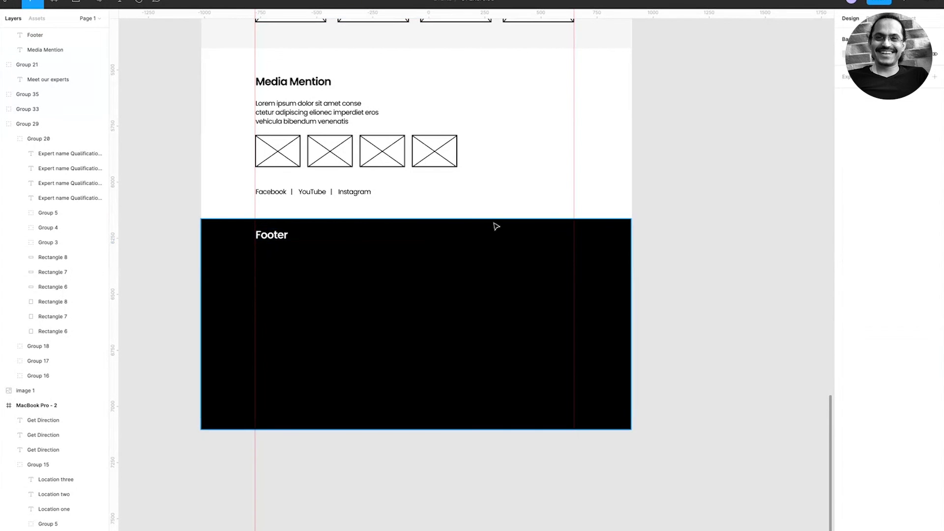
drag(290, 237, 292, 236)
drag(289, 233, 289, 235)
click(290, 234)
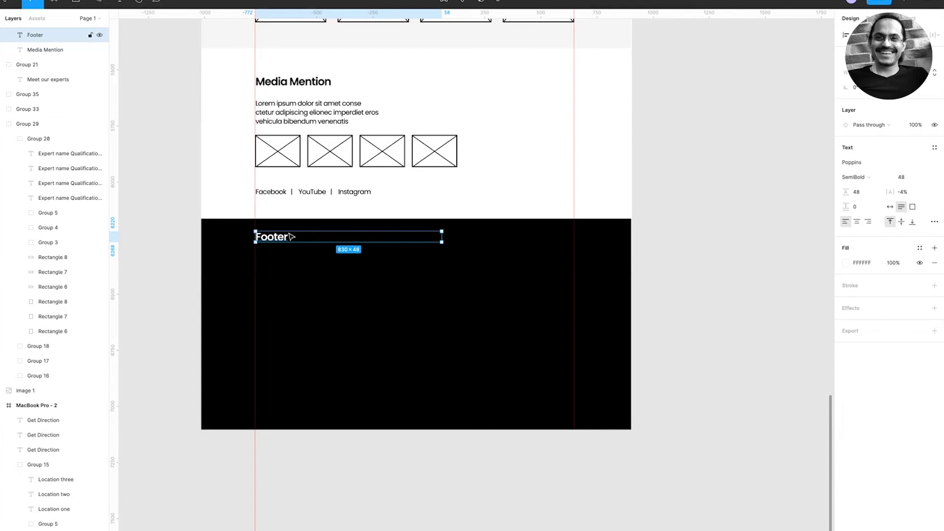
- Move the "Elements of Effective Landing Page" image closer to the hero section of MacBook Pro - 1
key(ctrl+backslash)
scroll(515, 202, up, 15)
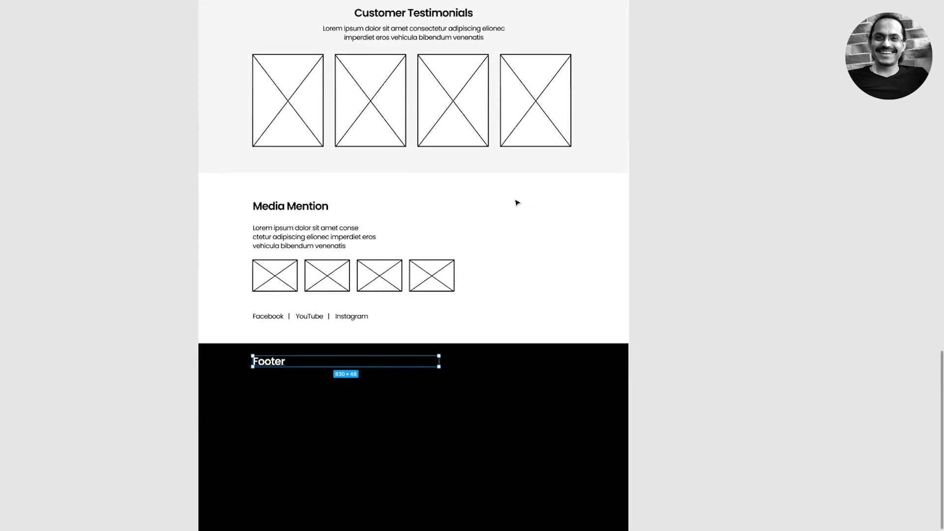
scroll(517, 203, up, 10)
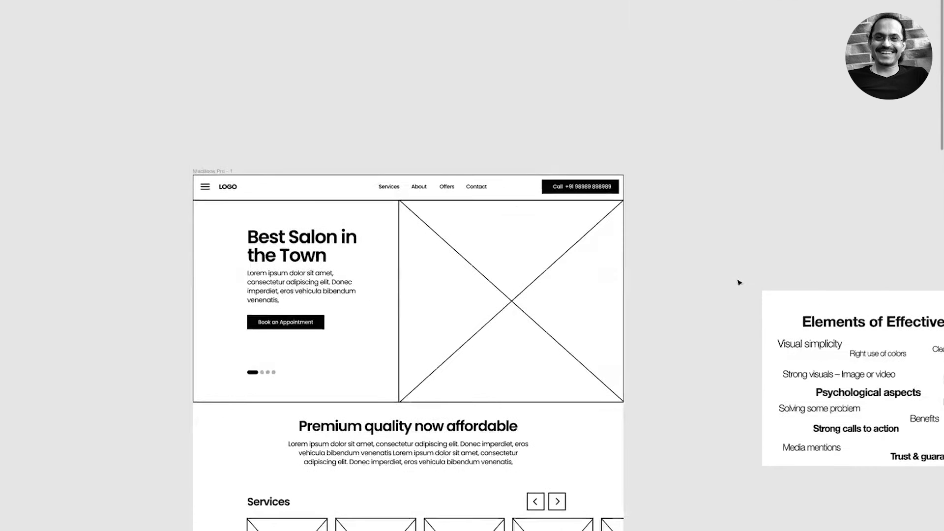
scroll(738, 281, down, 3)
scroll(738, 281, right, 3)
scroll(739, 282, left, 1)
key(ctrl+backslash)
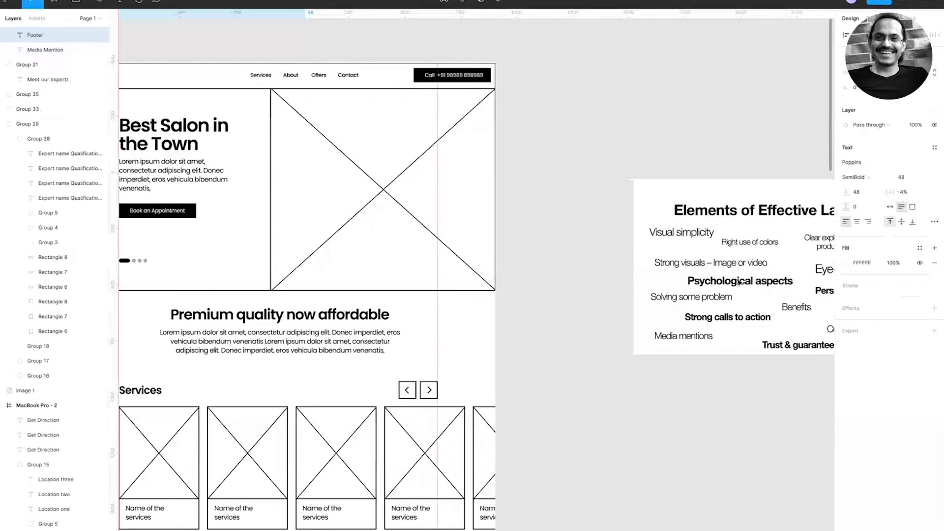
key(ctrl+backslash)
drag(814, 230, 710, 169)
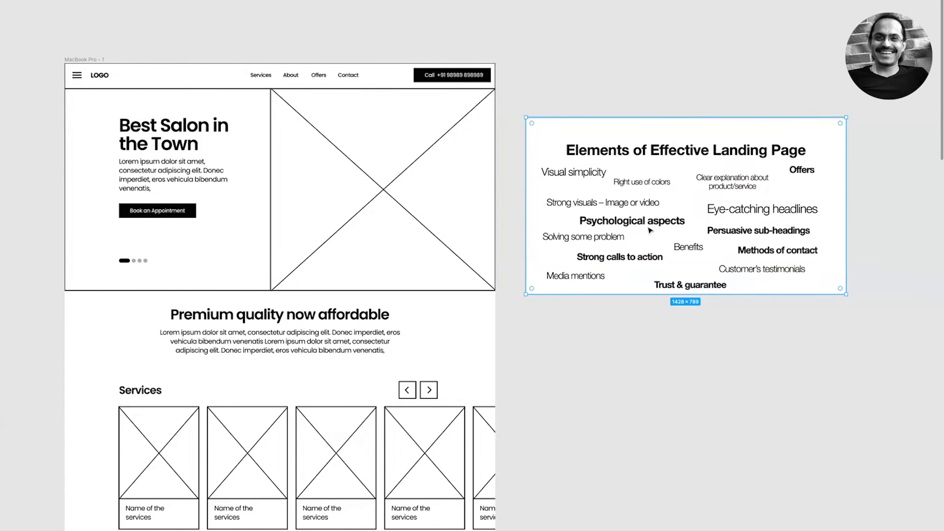
- Examine the hero headline and the "Premium quality now affordable" heading against the landing page elements list
scroll(650, 230, left, 3)
click(195, 114)
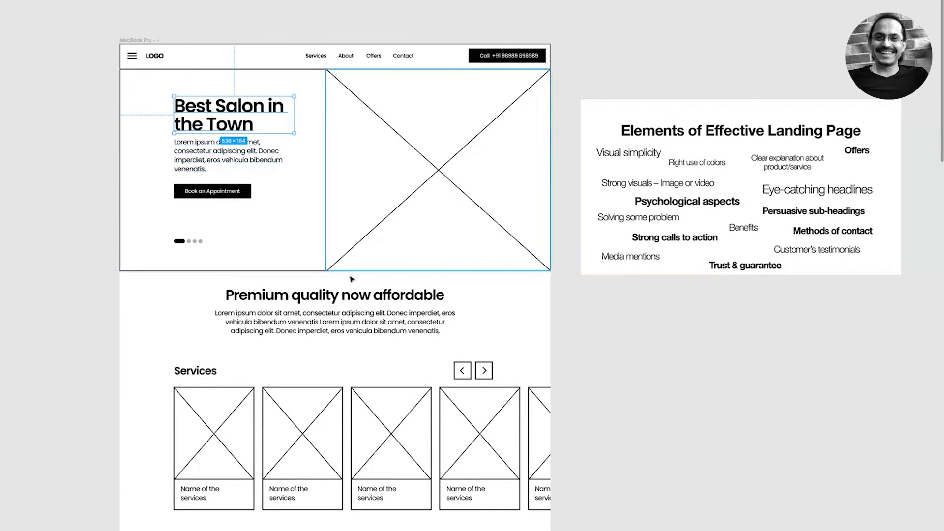
click(335, 294)
scroll(334, 294, down, 3)
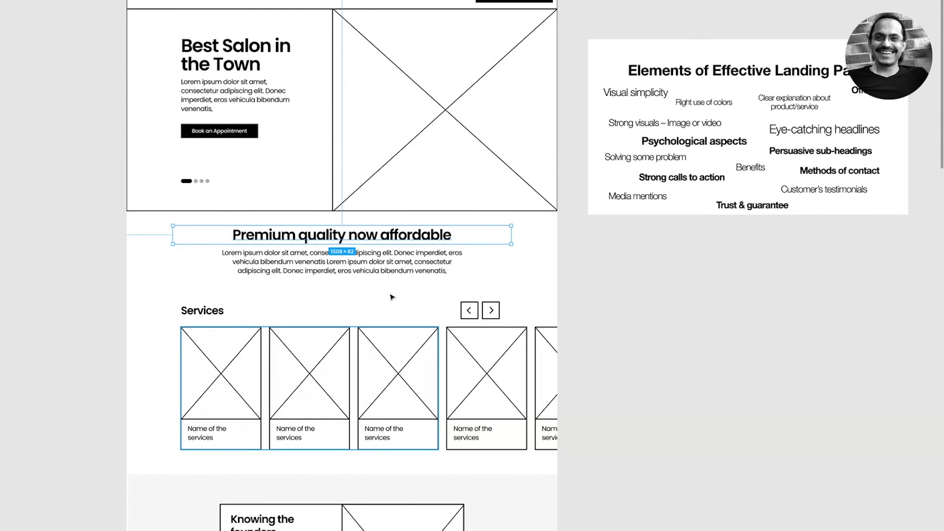
- Copy the hero's "Book an Appointment" button with its label into the footer, aligned below the Footer heading
click(222, 133)
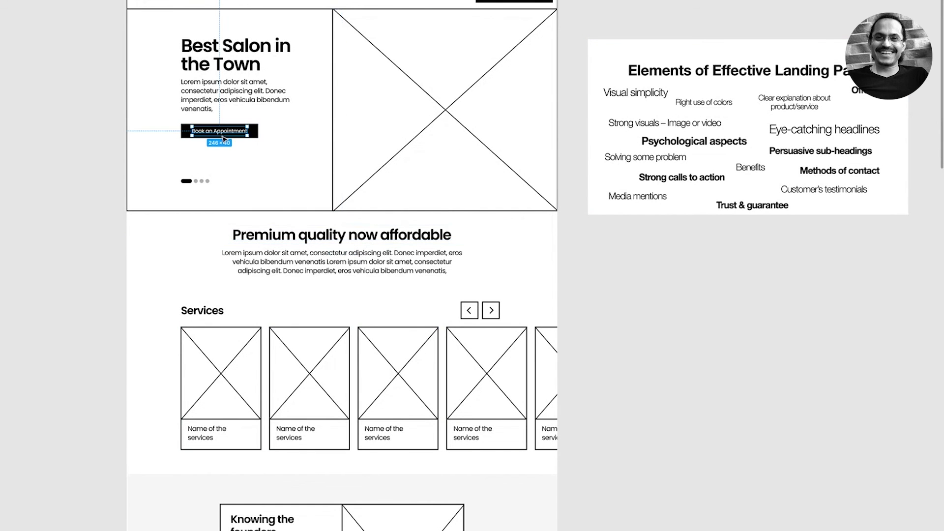
click(258, 132)
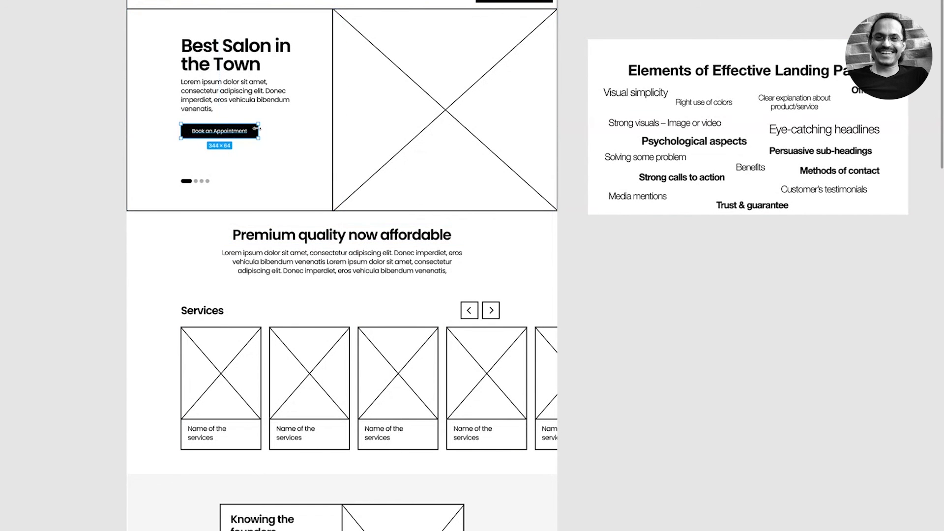
scroll(372, 263, down, 20)
key(ctrl+v)
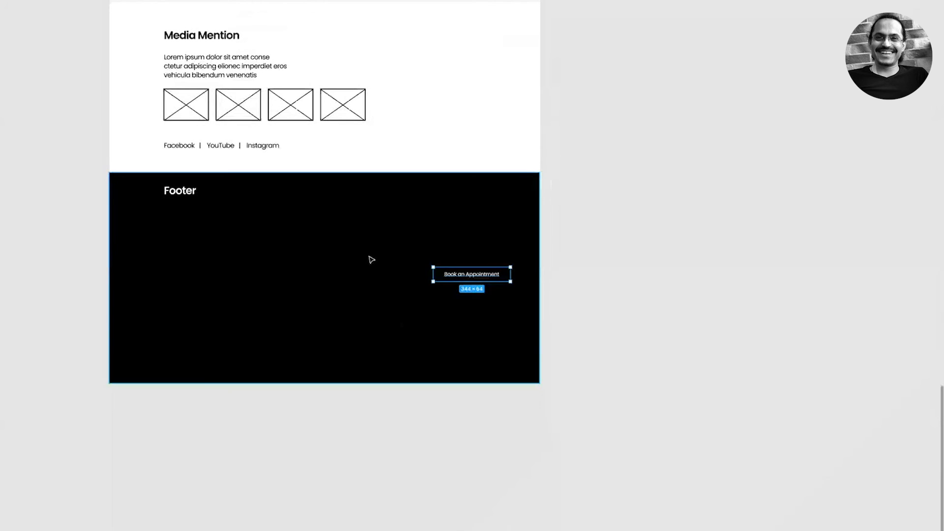
drag(483, 276, 208, 317)
- Add a center-aligned stroke to the background rectangle of the footer's "Book an Appointment" button
click(120, 310)
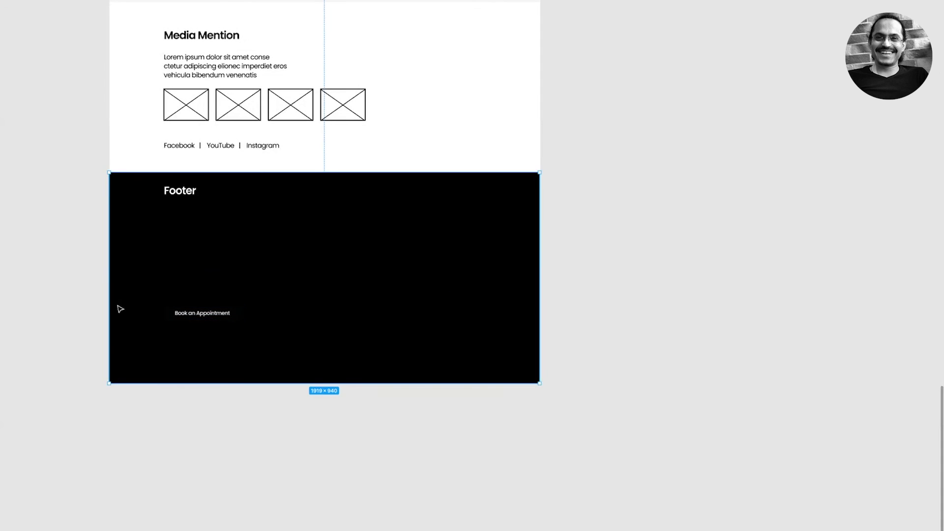
click(170, 315)
key(super+backslash)
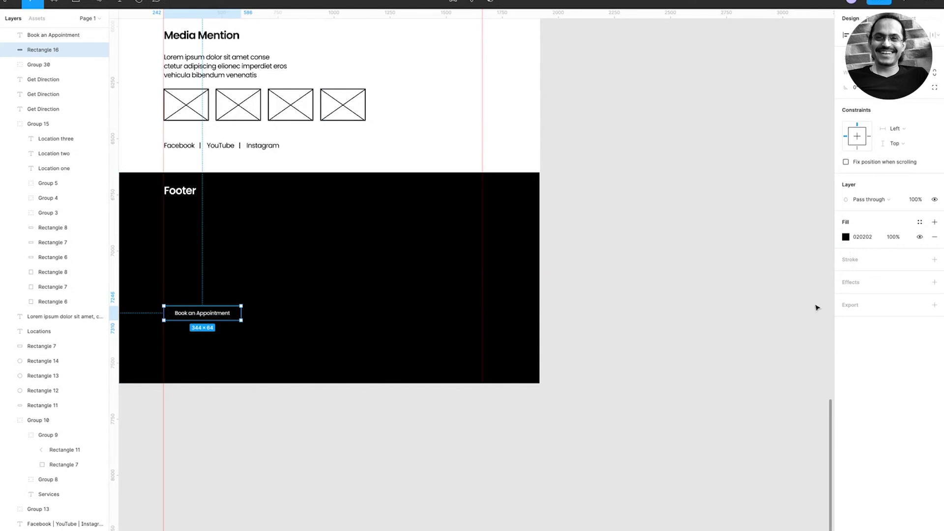
click(849, 261)
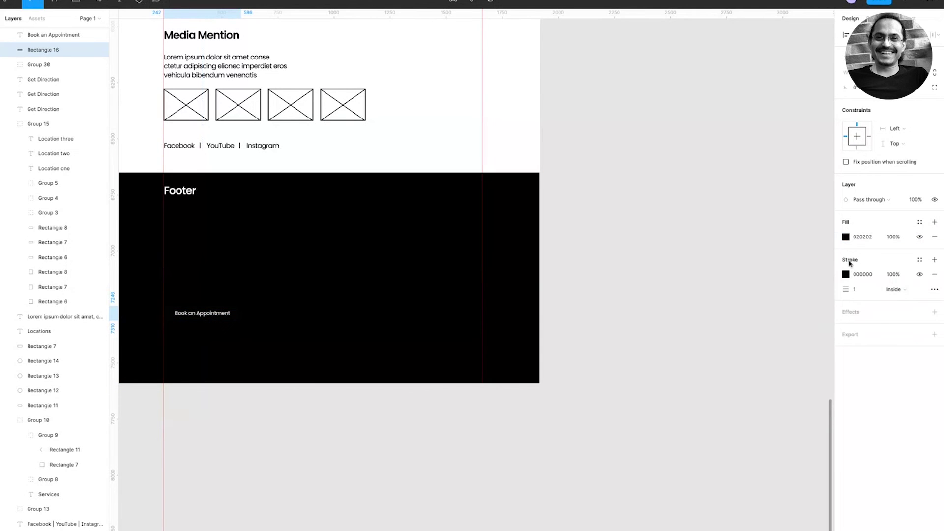
click(893, 289)
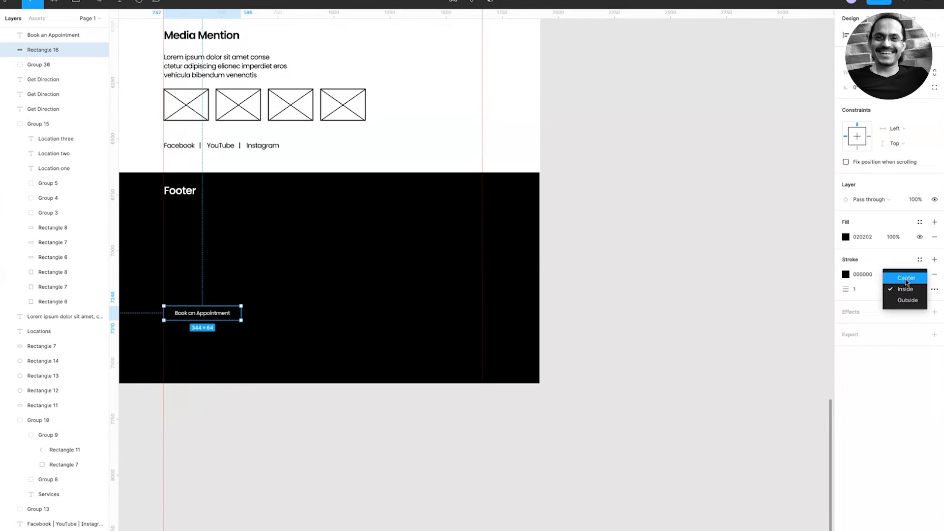
click(898, 276)
- Set the footer button's stroke colour to FFFFFF and its thickness to 3
click(845, 274)
text(ffffff)
key(Return)
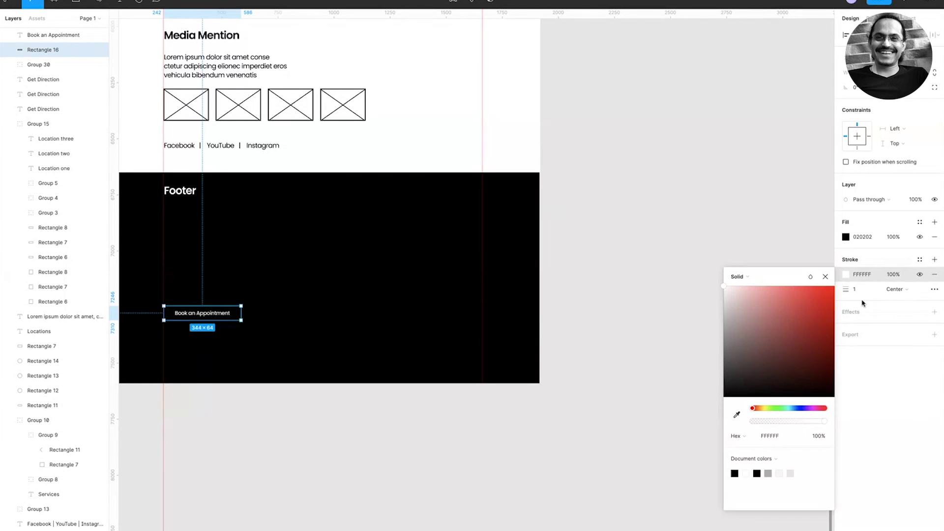
click(859, 291)
text(3)
key(Return)
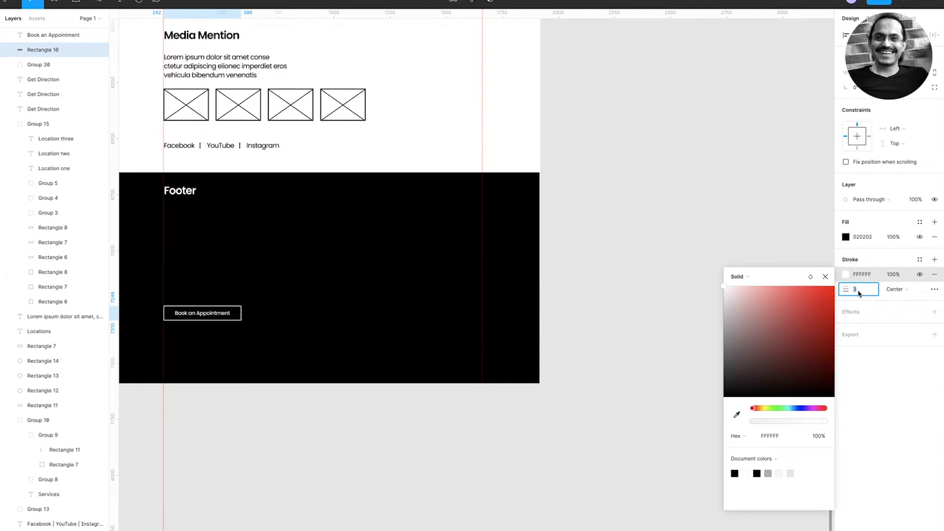
key(ctrl+backslash)
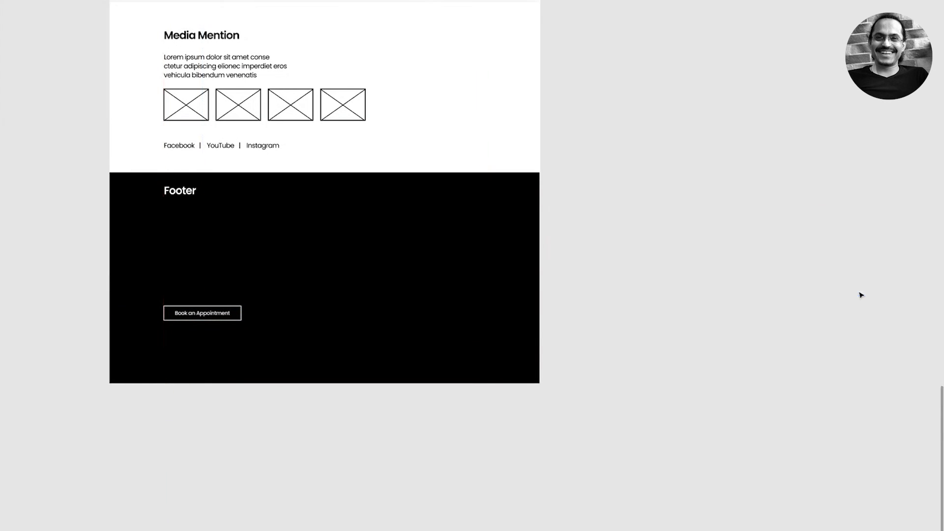
- Group the footer's "Book an Appointment" label with its outlined rectangle
click(217, 318)
key(Escape)
key(ctrl+minus)
scroll(245, 311, up, 10)
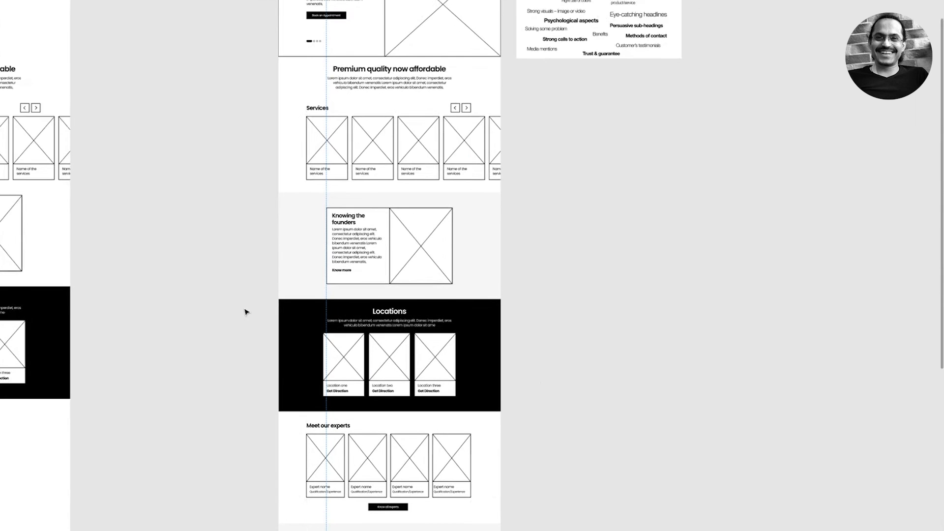
- Examine the whole landing page from the hero through Services, Locations, experts, testimonials and Media Mention to the footer
key(ctrl+backslash)
scroll(377, 239, up, 10)
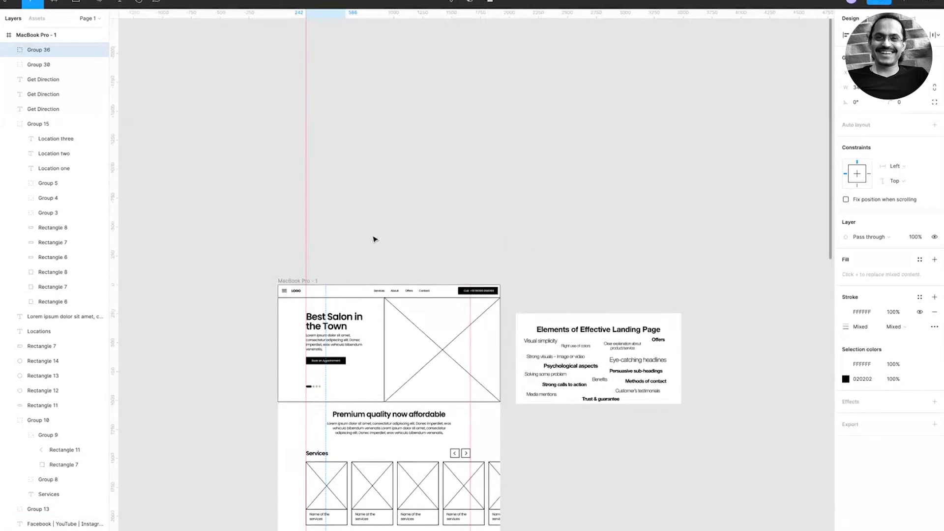
scroll(374, 239, down, 2)
key(z)
drag(305, 244, 685, 386)
scroll(634, 319, left, 3)
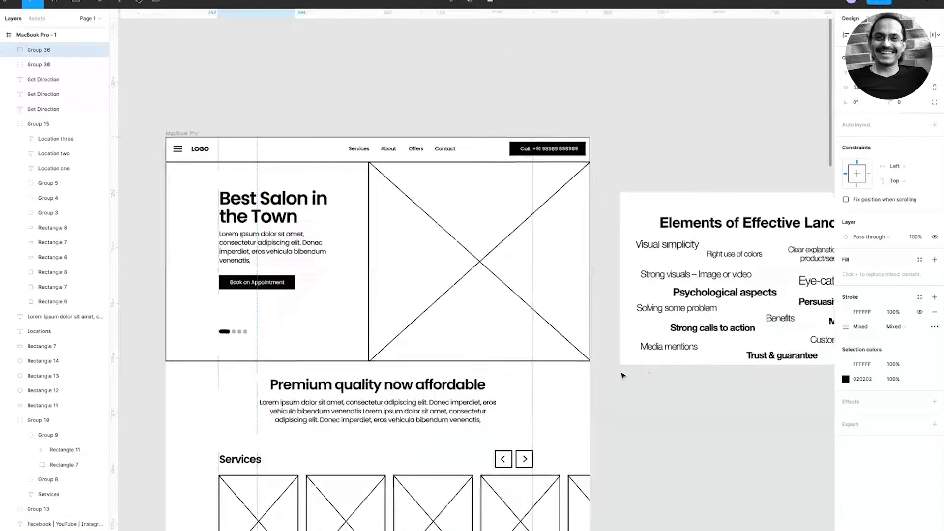
scroll(623, 376, down, 10)
scroll(362, 276, down, 10)
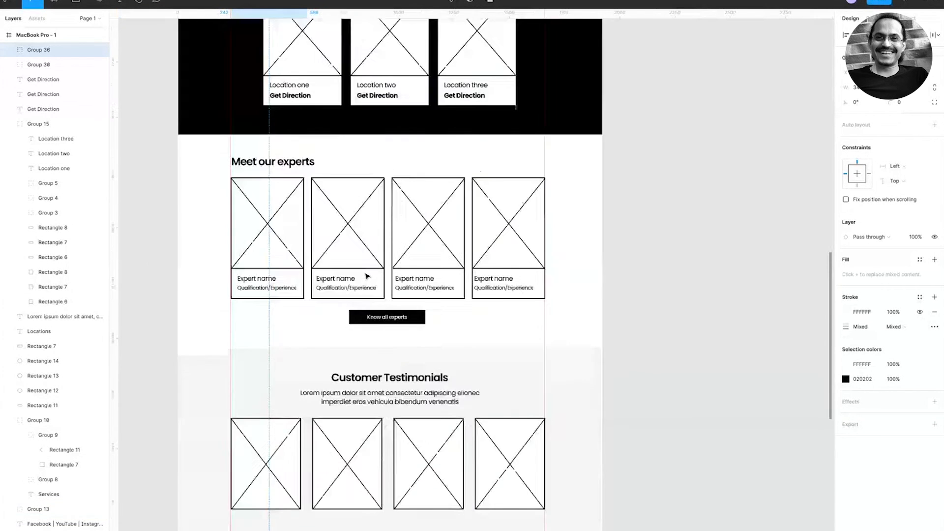
scroll(367, 276, down, 5)
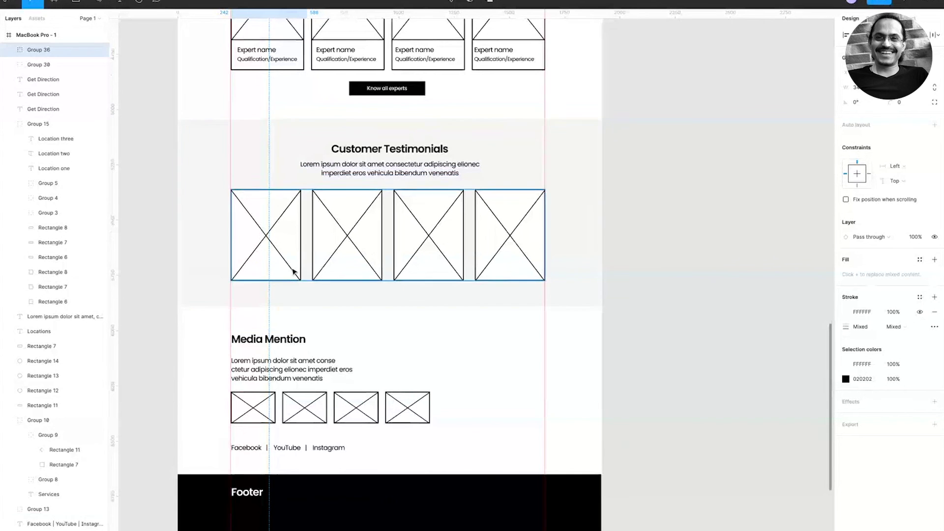
scroll(350, 372, up, 10)
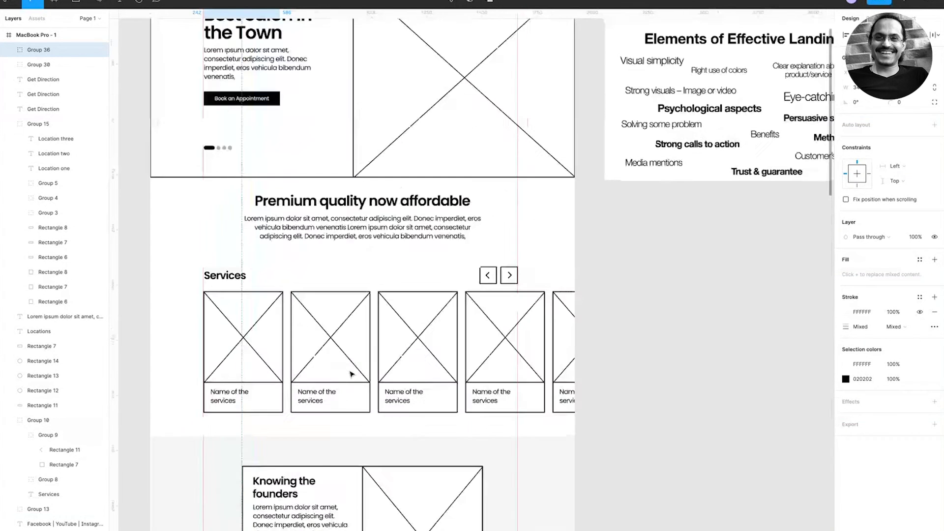
scroll(351, 374, up, 7)
scroll(350, 379, down, 4)
- Move the "Elements of Effective Landing Page" image farther away from the MacBook Pro - 1 frame and slightly higher
click(527, 323)
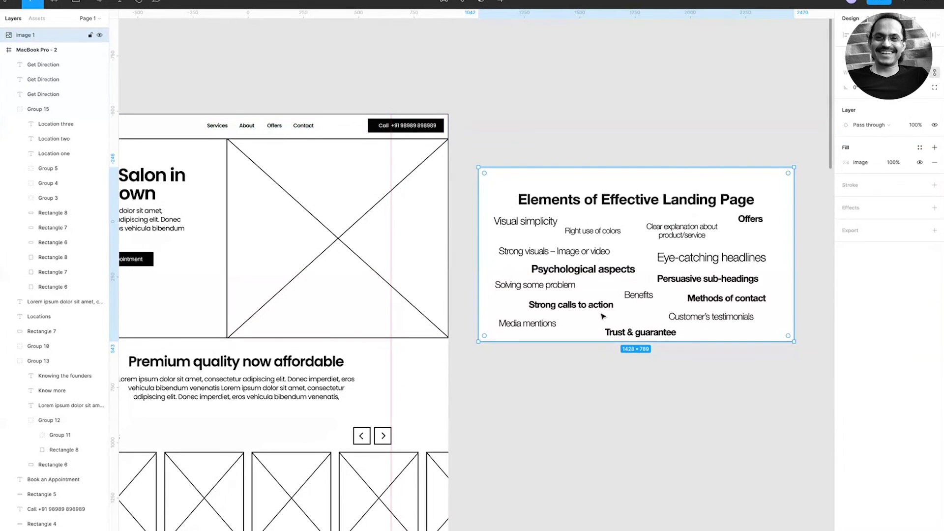
scroll(603, 316, left, 3)
scroll(603, 315, down, 1)
scroll(603, 315, left, 10)
scroll(603, 316, down, 5)
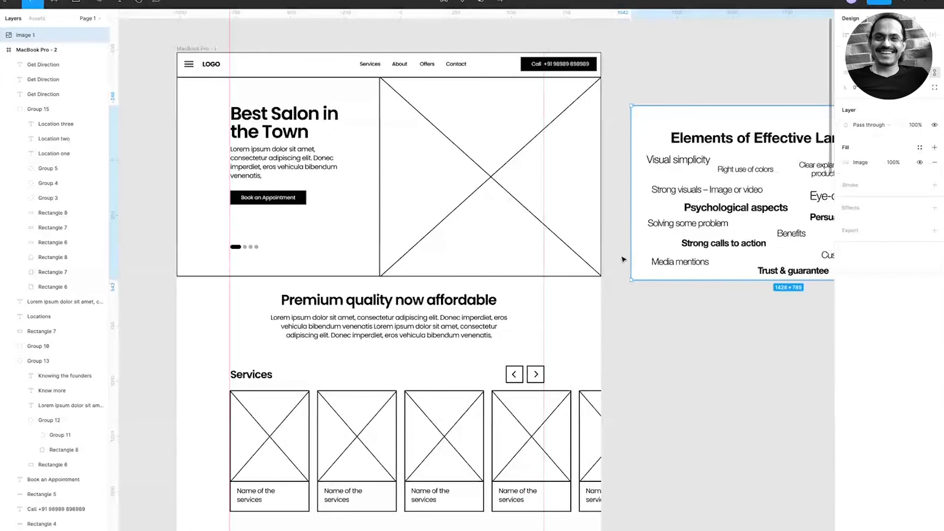
drag(669, 185, 767, 155)
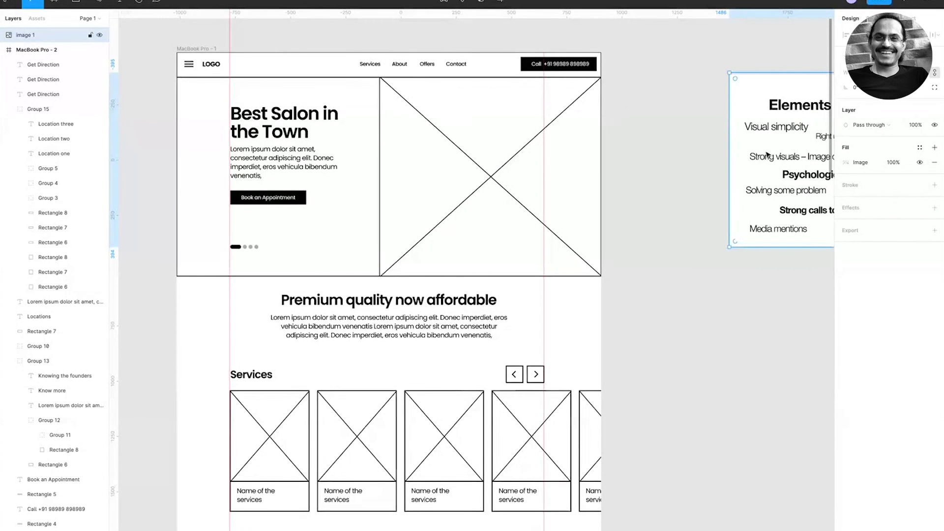
key(ctrl+backslash)
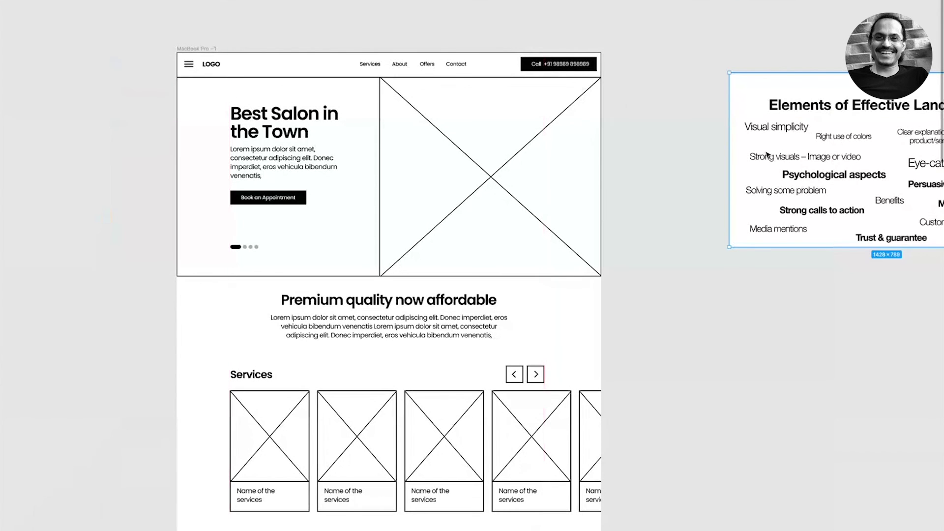
- Try deleting the "Elements of Effective Landing Page" image and undo the deletion
key(Delete)
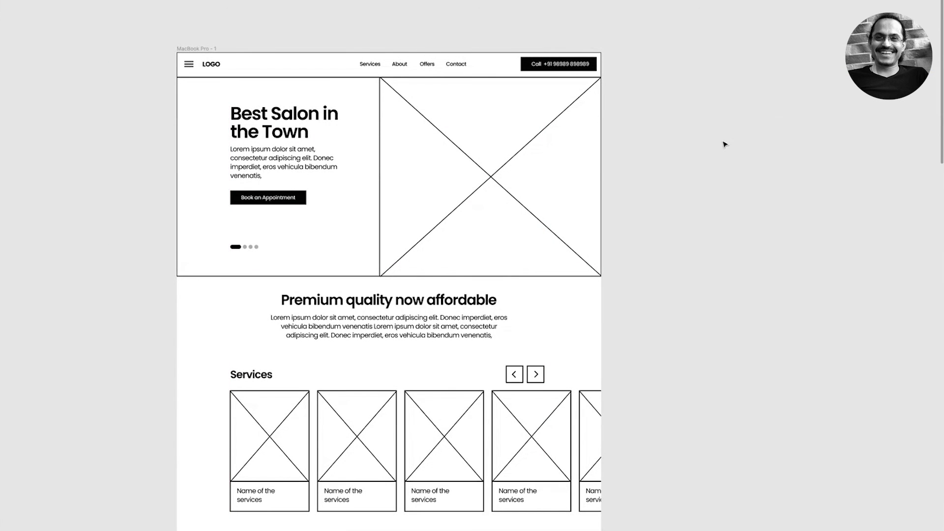
key(ctrl+z)
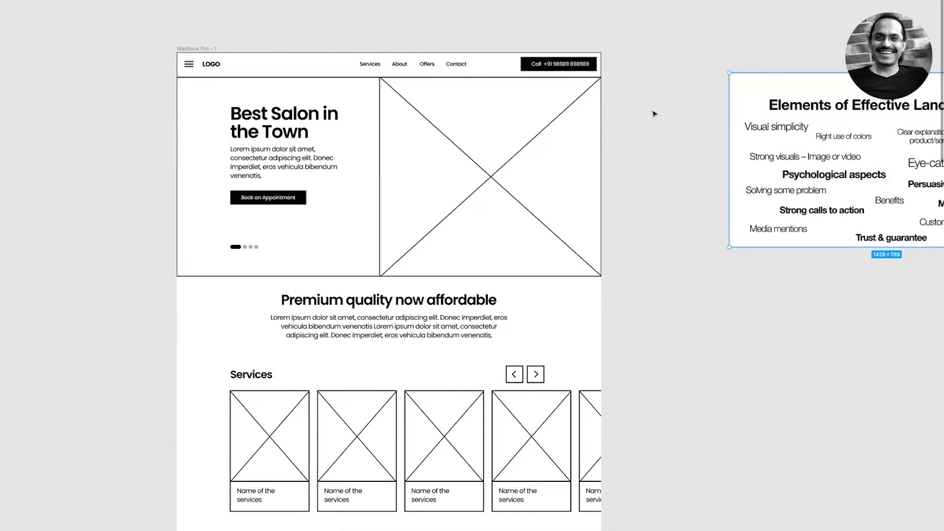
- Delete the other MacBook Pro frame that carries the "We have 100+ Happy Customers" hero
scroll(659, 118, right, 4)
click(708, 141)
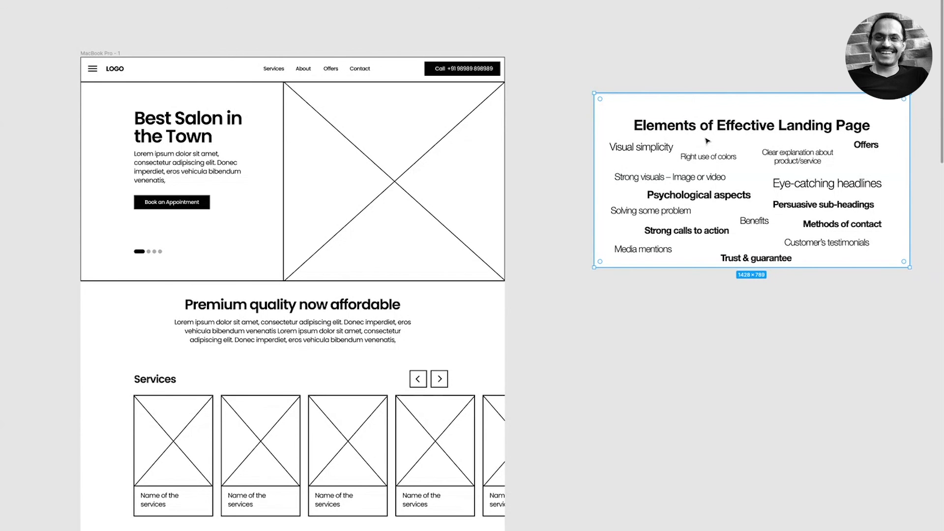
scroll(371, 270, down, 5)
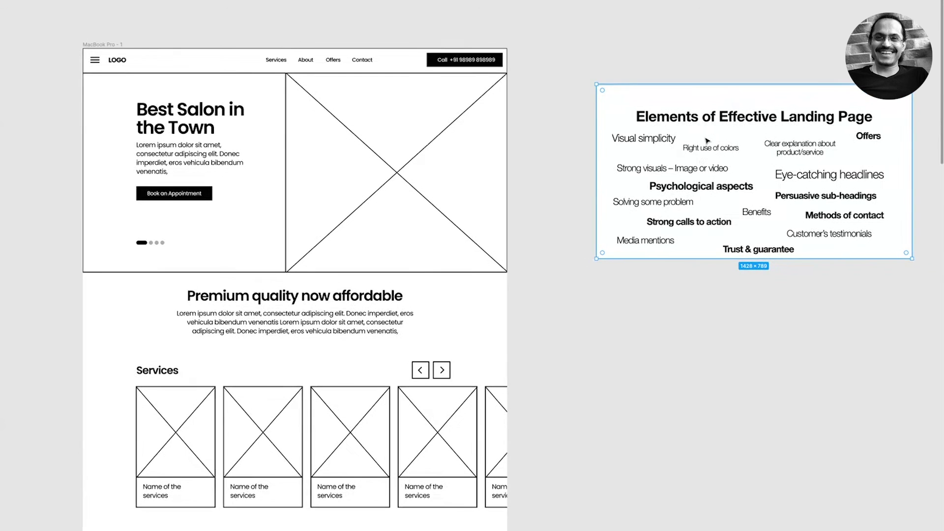
scroll(372, 270, down, 15)
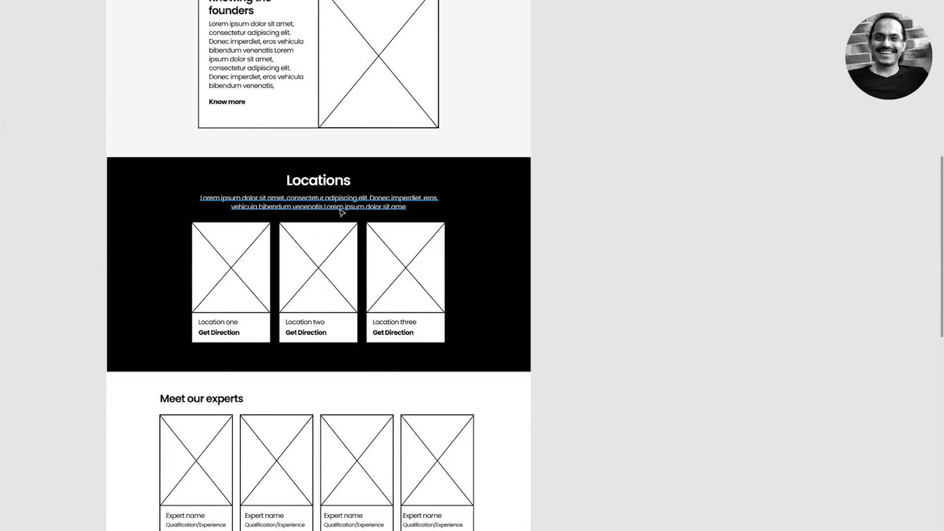
scroll(342, 212, down, 5)
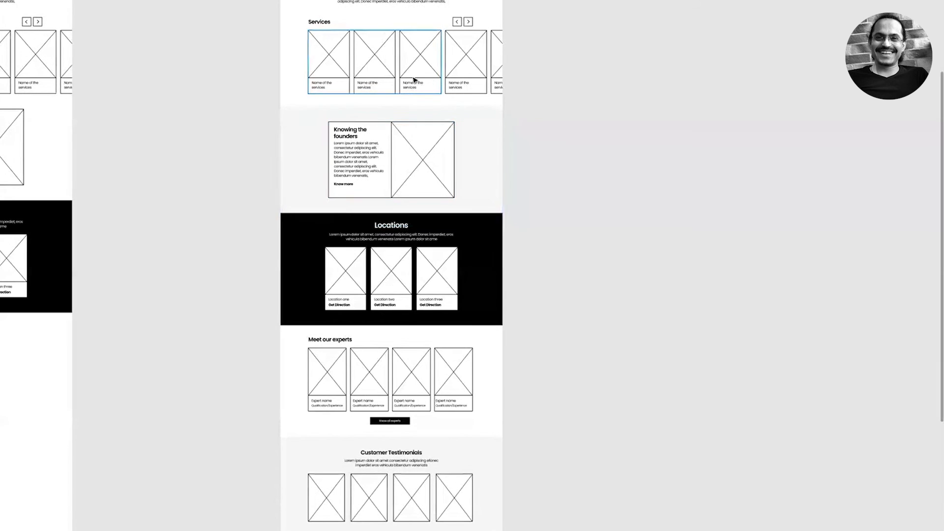
scroll(358, 137, left, 5)
scroll(357, 137, up, 6)
scroll(358, 137, left, 5)
click(289, 180)
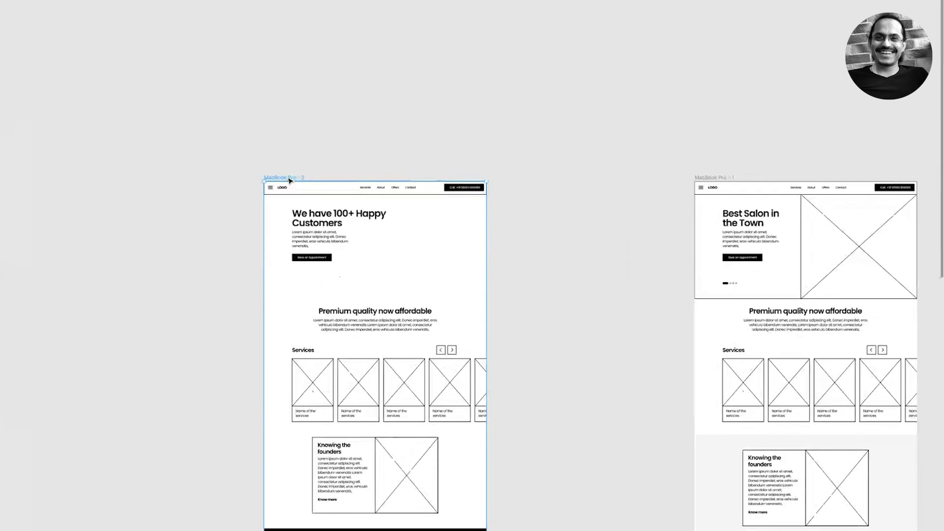
key(Delete)
- Move the "Elements of Effective Landing Page" image farther to the right of the MacBook Pro - 1 frame and slightly higher
scroll(413, 207, right, 10)
scroll(413, 206, down, 3)
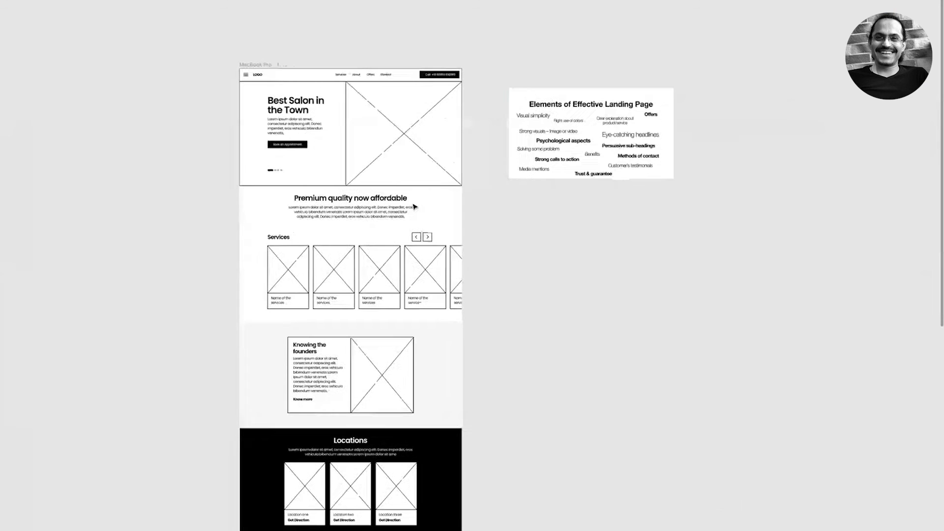
click(535, 117)
drag(551, 112, 677, 98)
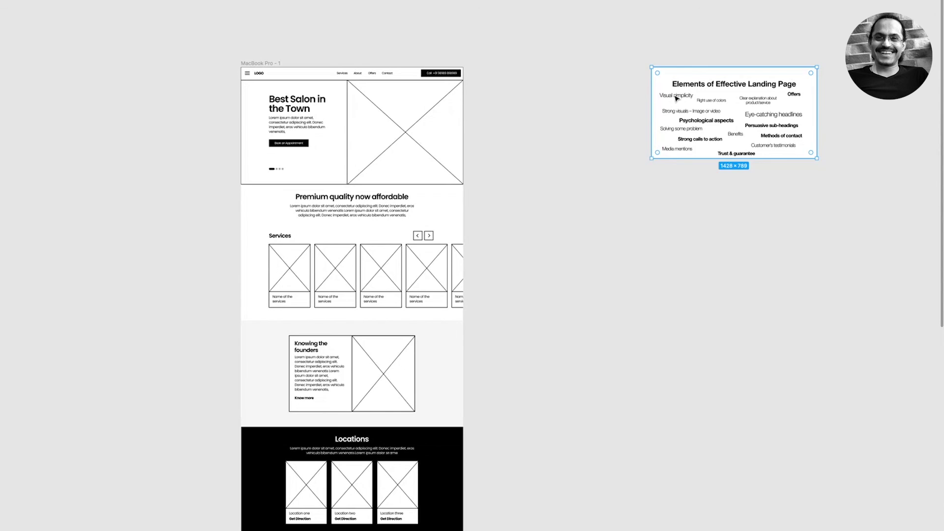
- Examine the landing page's header, hero, "Premium quality now affordable" text and Services section up close
key(ctrl+plus)
scroll(674, 97, up, 4)
scroll(674, 97, left, 9)
scroll(674, 96, right, 3)
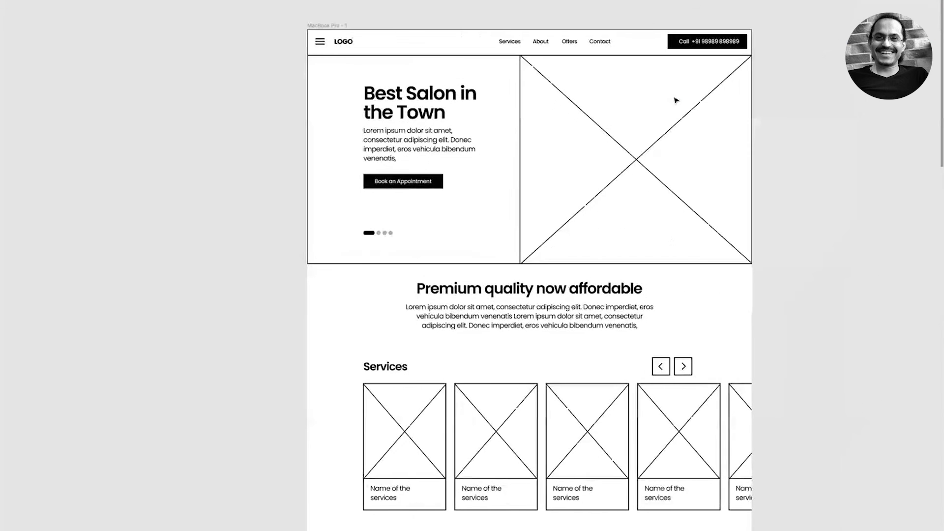
scroll(675, 100, right, 2)
key(ctrl+plus)
key(ctrl+minus)
scroll(613, 133, right, 3)
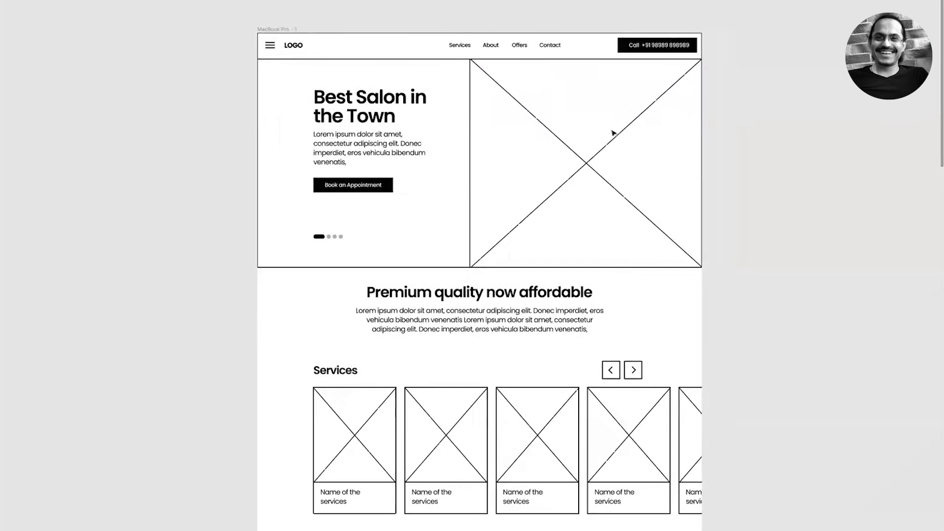
scroll(613, 133, down, 2)
scroll(613, 133, right, 2)
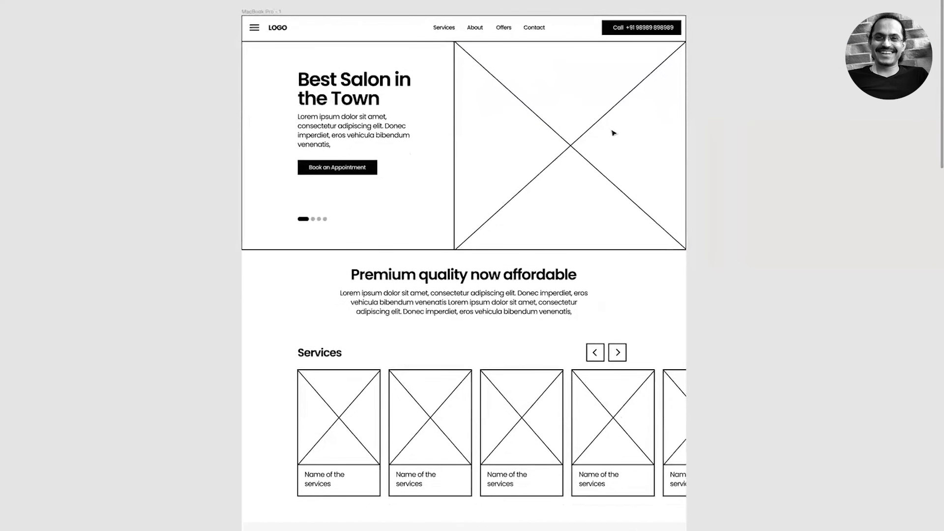
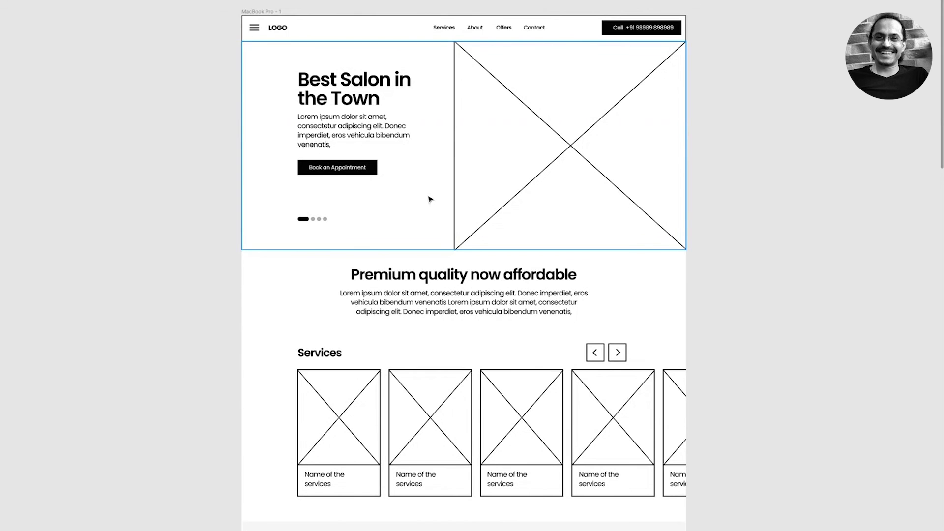
key(ctrl+backslash)
key(ctrl+backslash)
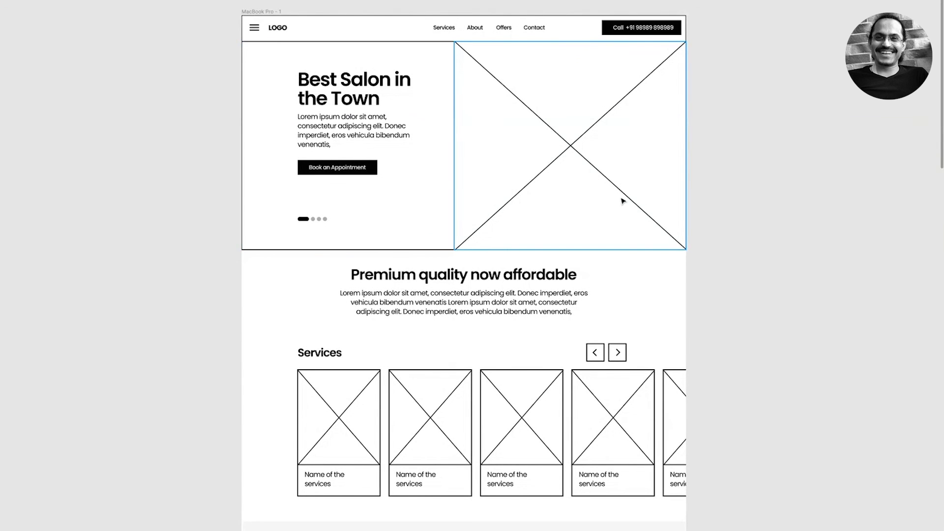
key(ctrl+Right)
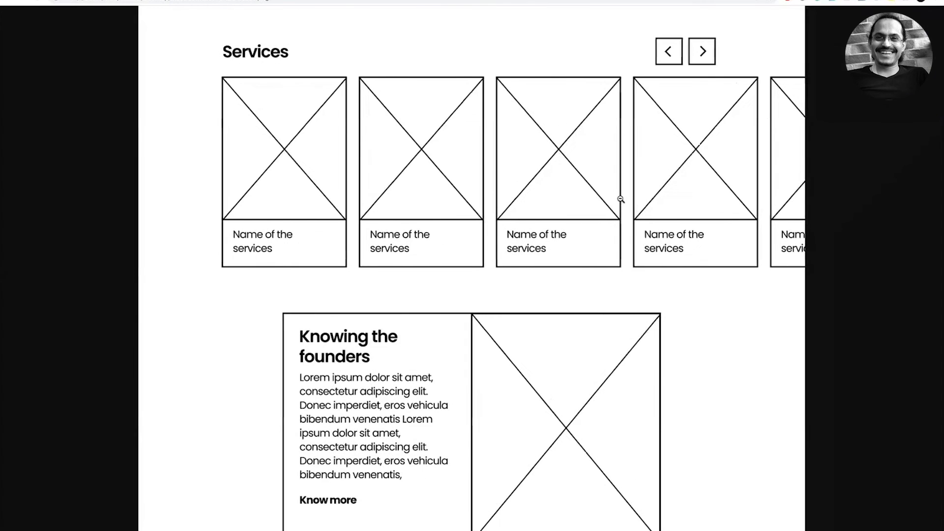
key(ctrl+Left)
key(ctrl+Left)
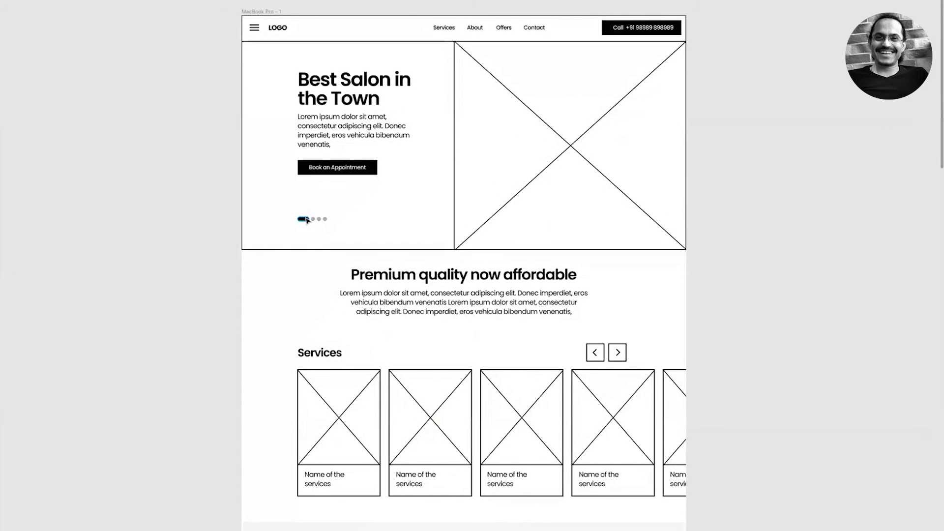
click(306, 219)
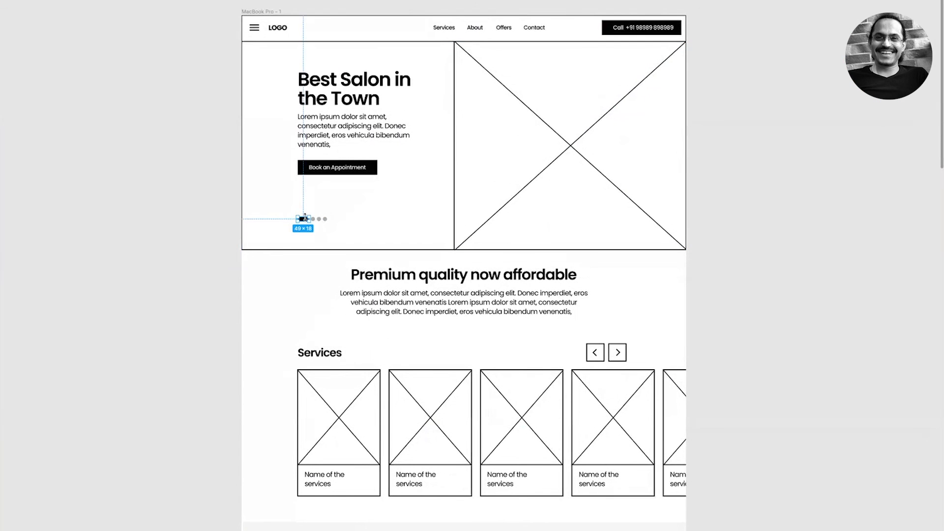
key(Escape)
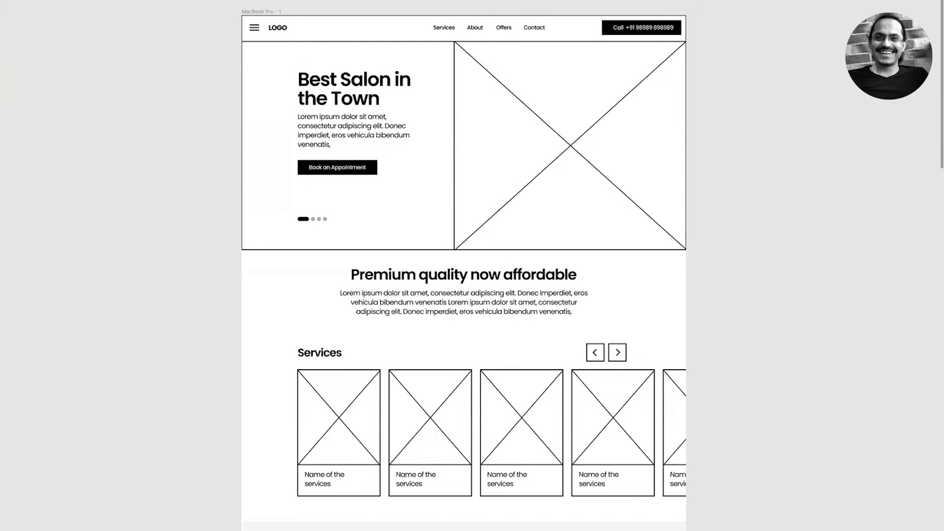
- Take the design window out of full screen and enlarge it to cover most of the desktop
key(ctrl+super+f)
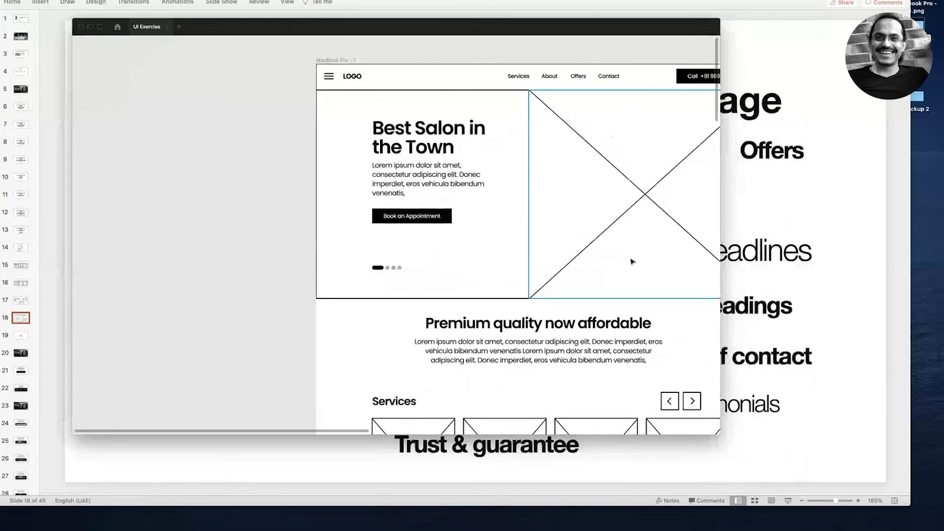
drag(720, 435, 922, 492)
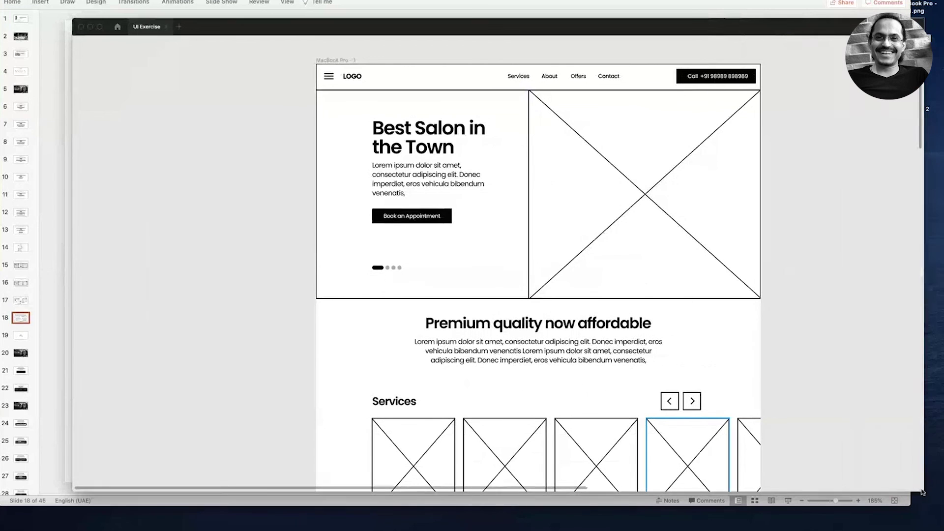
- Try out the hero slider by shifting the hero and an adjacent copy one frame width left, undo the shift and delete the copy
drag(811, 118, 302, 265)
drag(383, 183, 816, 143)
scroll(826, 141, right, 5)
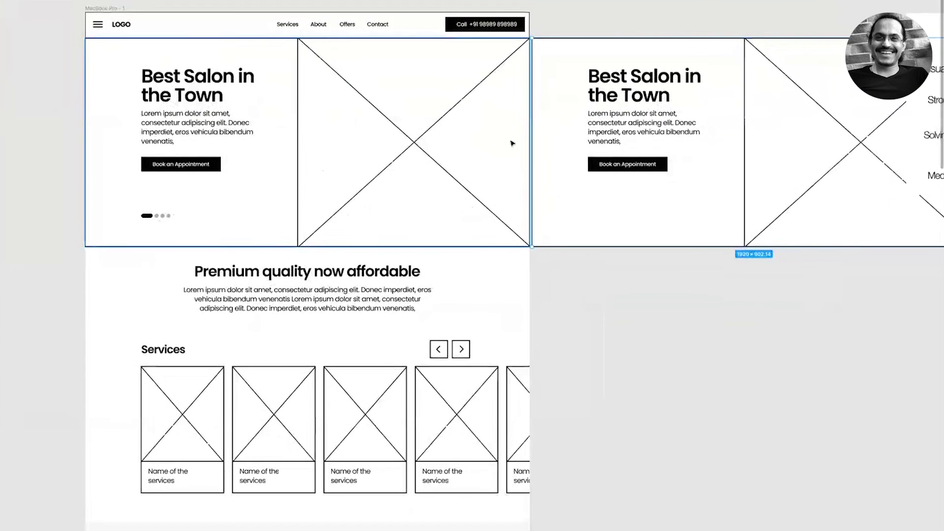
shift+click(447, 126)
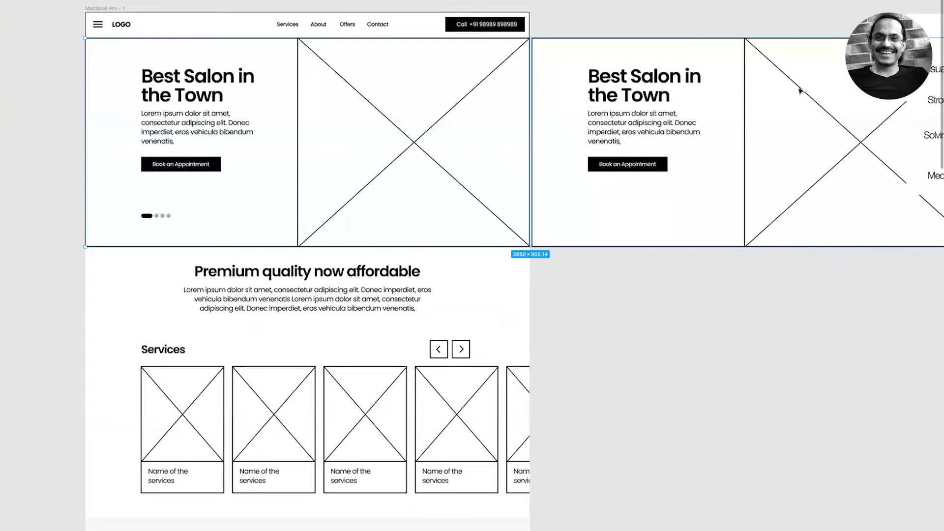
drag(800, 90, 354, 91)
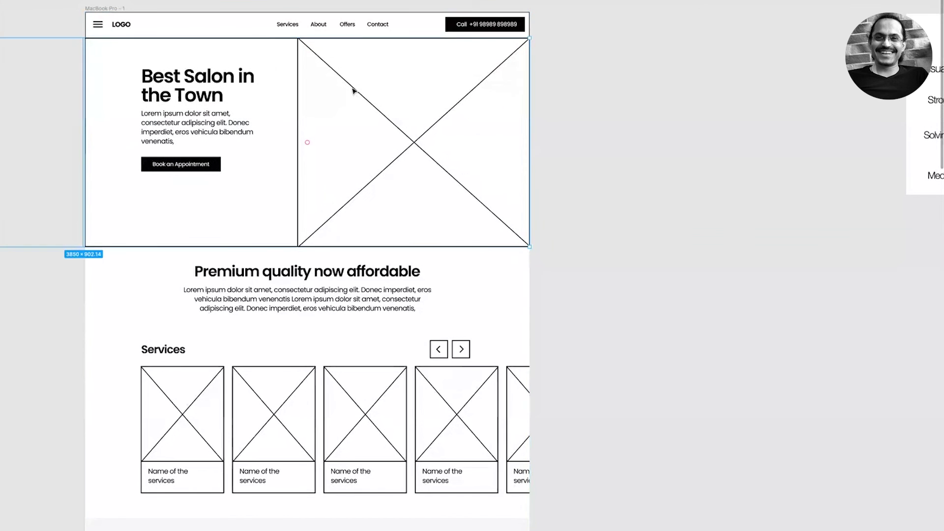
click(726, 312)
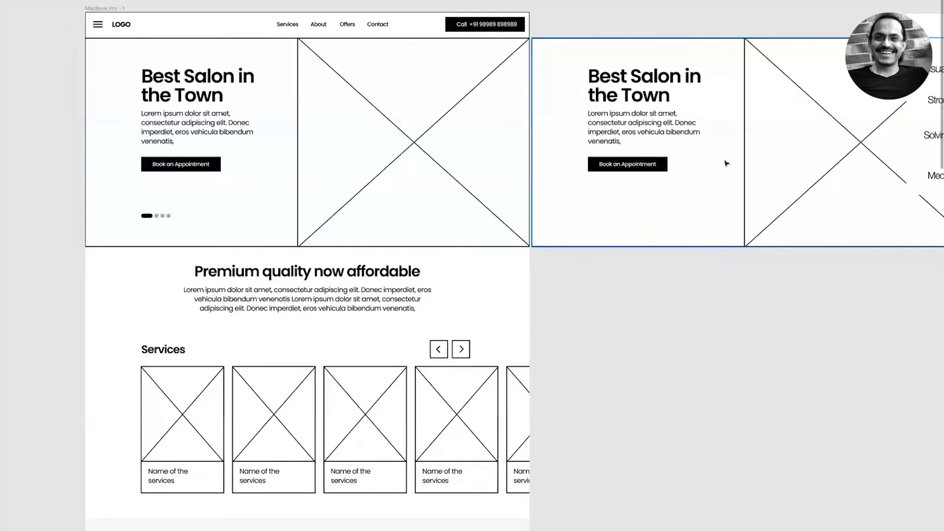
click(727, 163)
key(Delete)
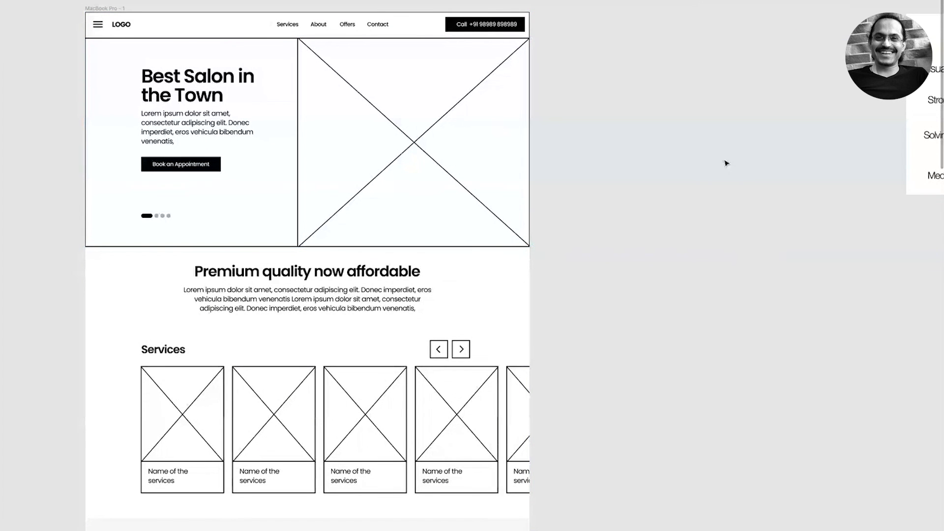
- Export the MacBook Pro - 1 frame as a 1x PNG to the Desktop, replacing the existing file, and deselect the frame
scroll(727, 163, left, 2)
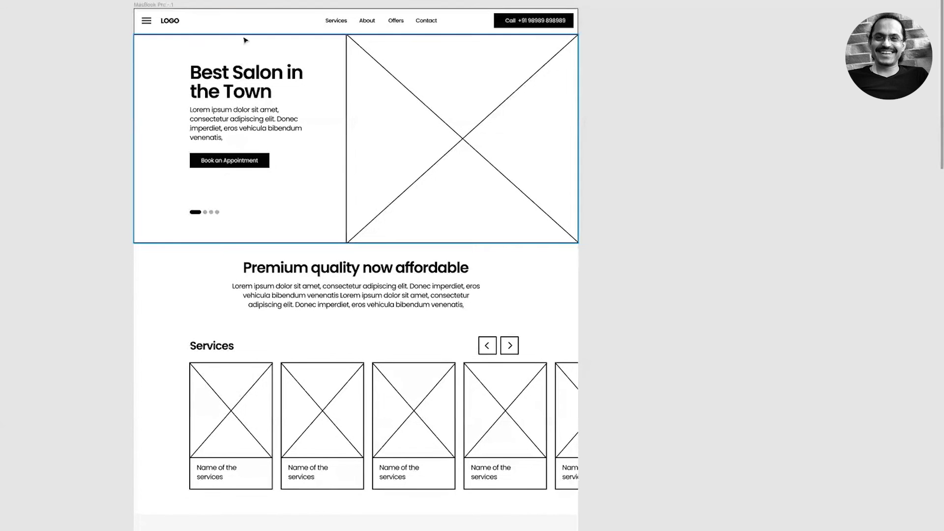
click(163, 6)
key(ctrl+backslash)
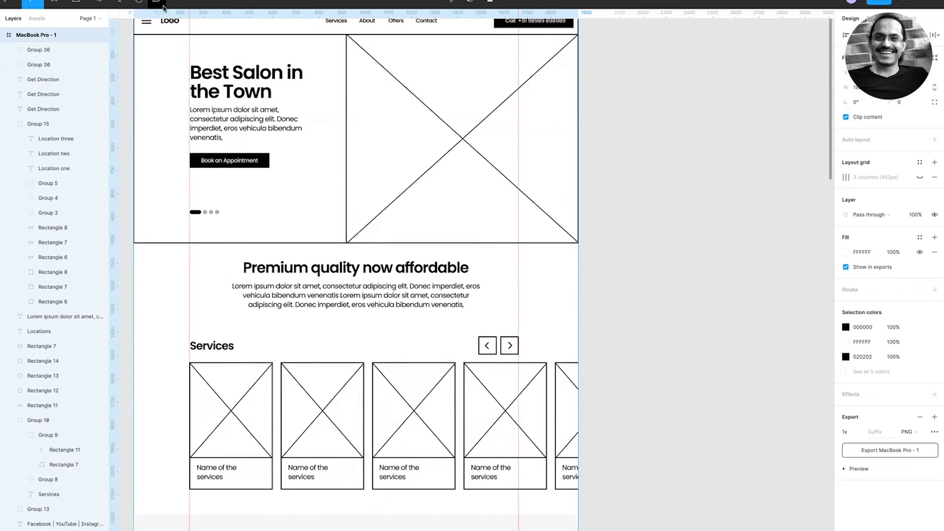
click(873, 454)
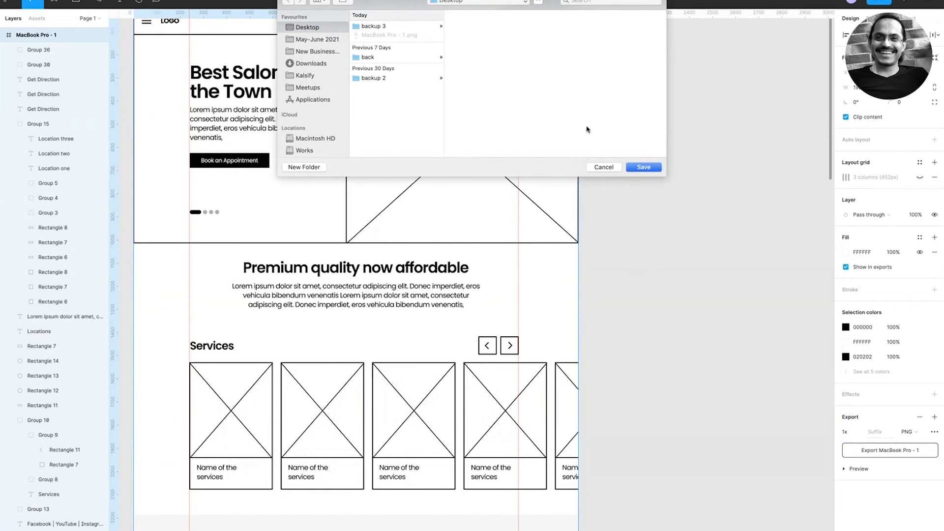
click(647, 168)
click(549, 26)
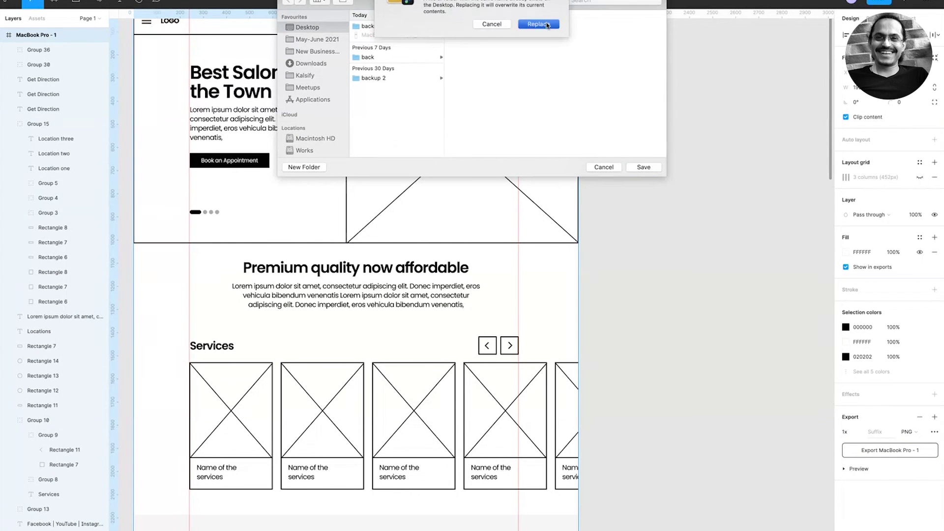
click(672, 161)
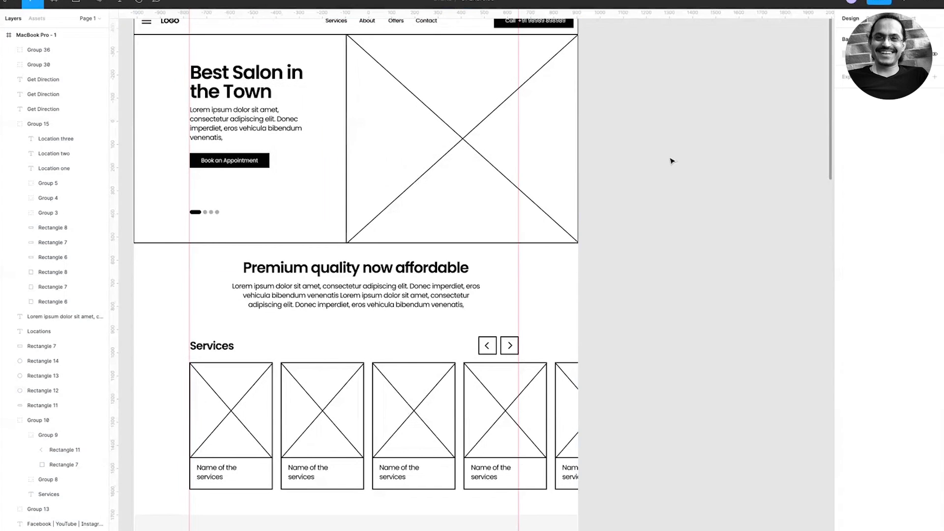
- Duplicate the header's hamburger menu icon onto the empty canvas to the left of the MacBook Pro - 1 frame
key(ctrl+backslash)
drag(104, 1, 205, 41)
click(392, 277)
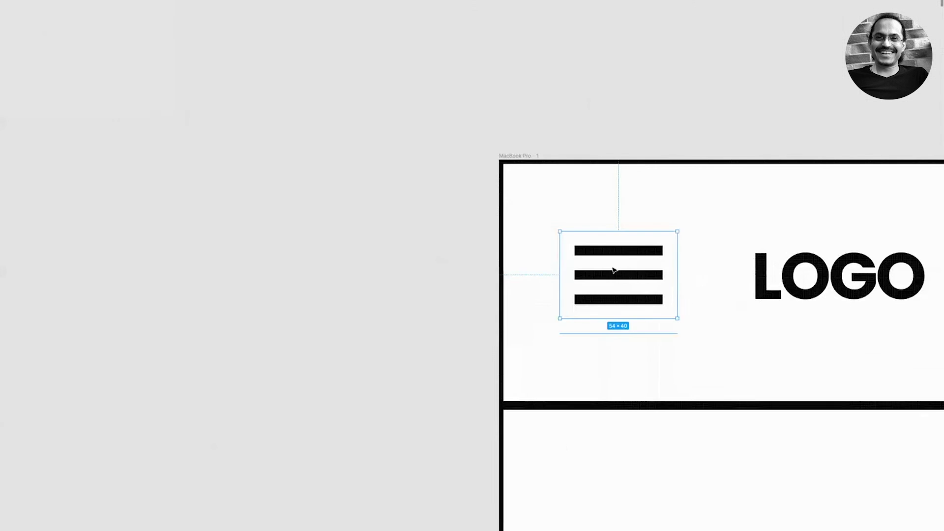
alt+drag(614, 270, 256, 269)
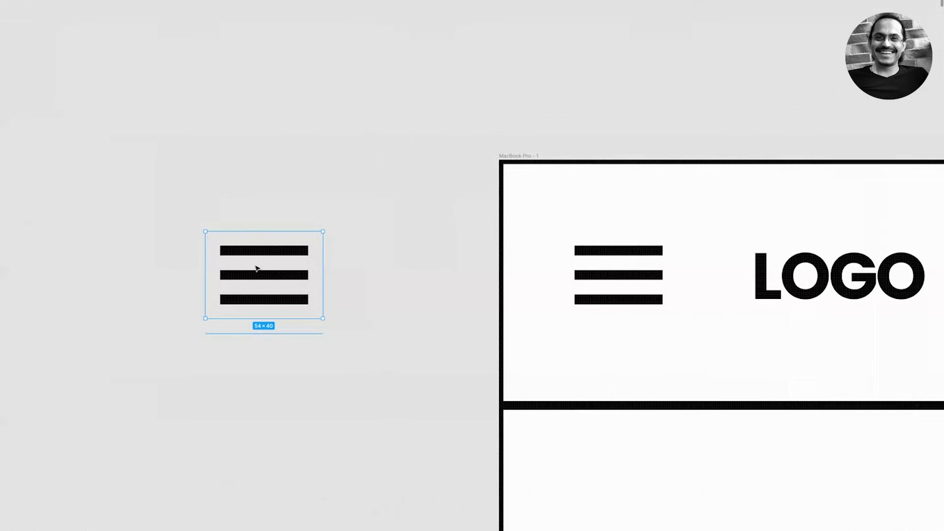
- Replace the copied Material Icons text with "notifications" to make a bell icon, and reselect its text for editing
key(ctrl+backslash)
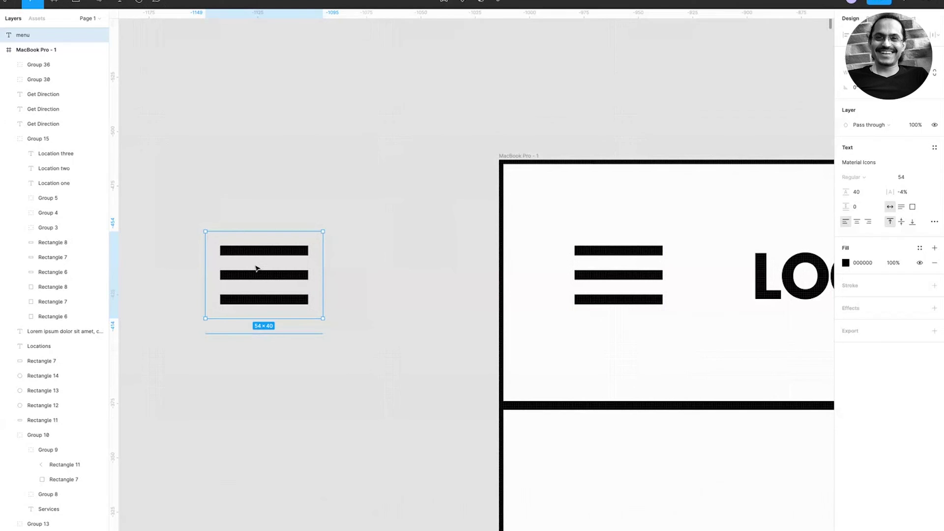
click(883, 163)
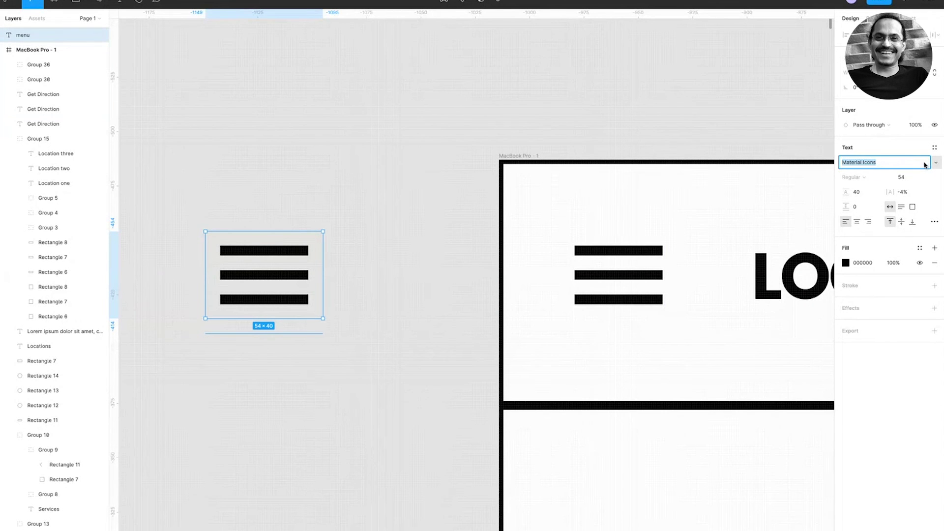
double_click(284, 270)
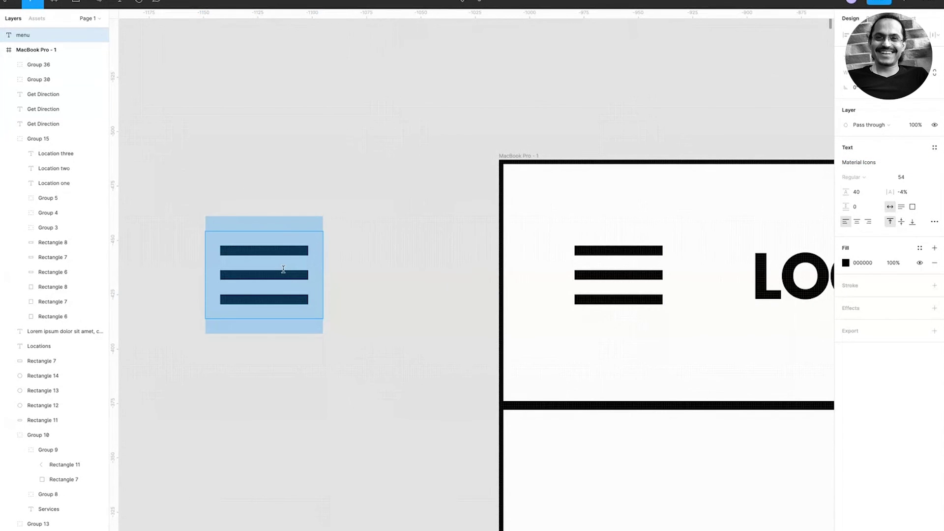
text(notifications)
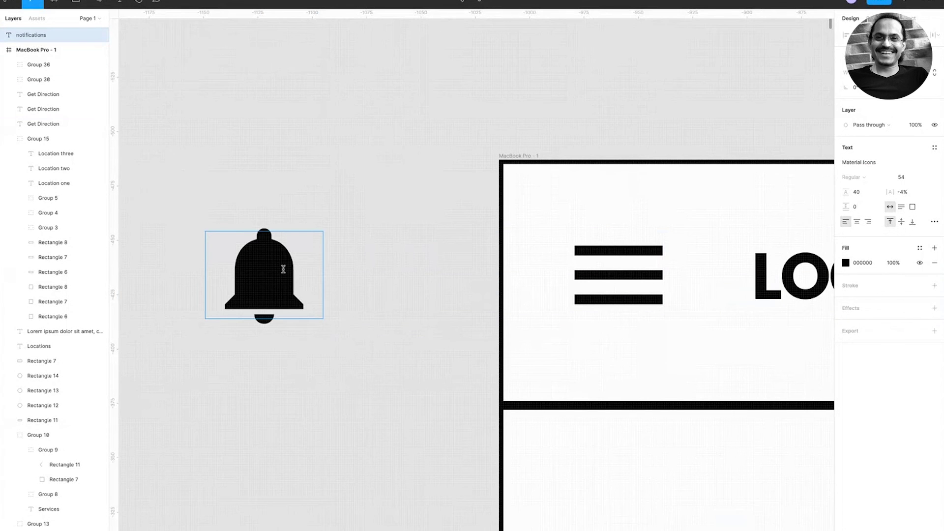
double_click(283, 269)
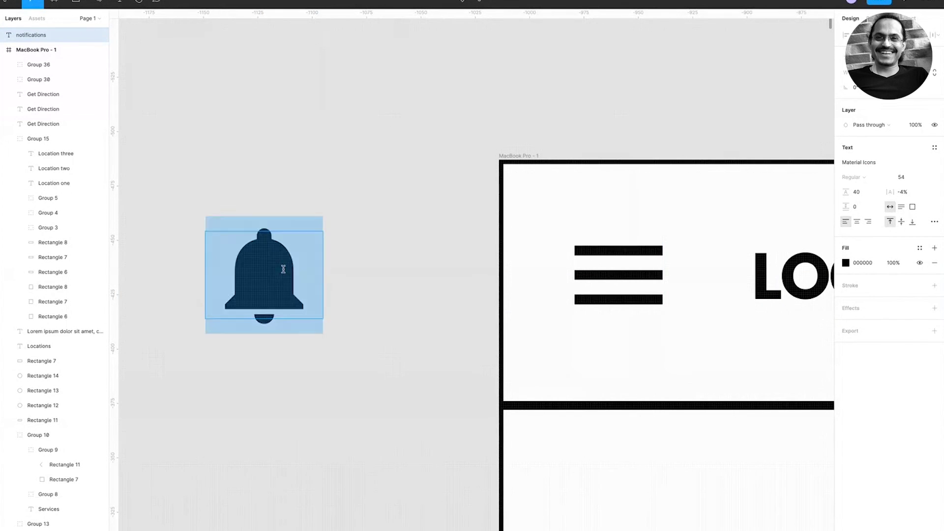
- Replace the bell icon's Material Icons text with "email" to make an envelope icon
text(email)
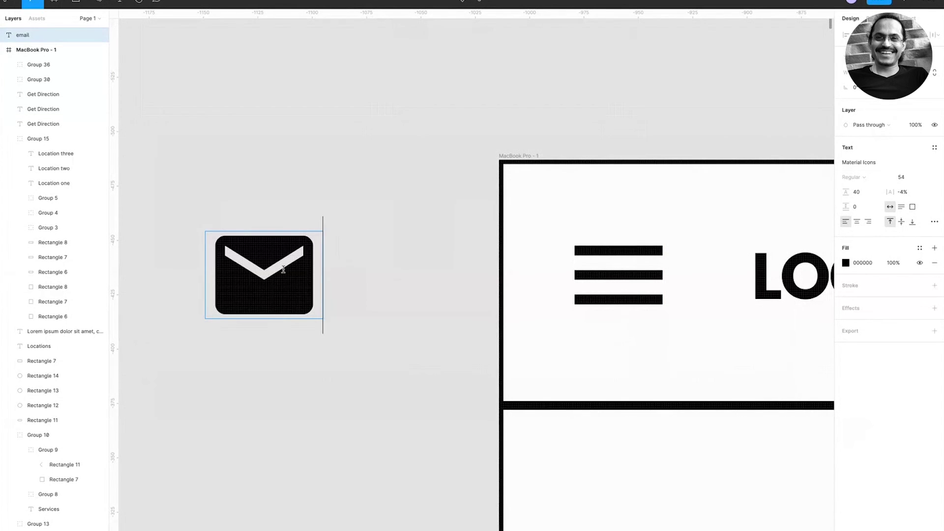
- Switch to the browser, search Google for "material icons", open the Google Fonts Material icons page and browse the Action icon names
key(ctrl+Right)
key(super+l)
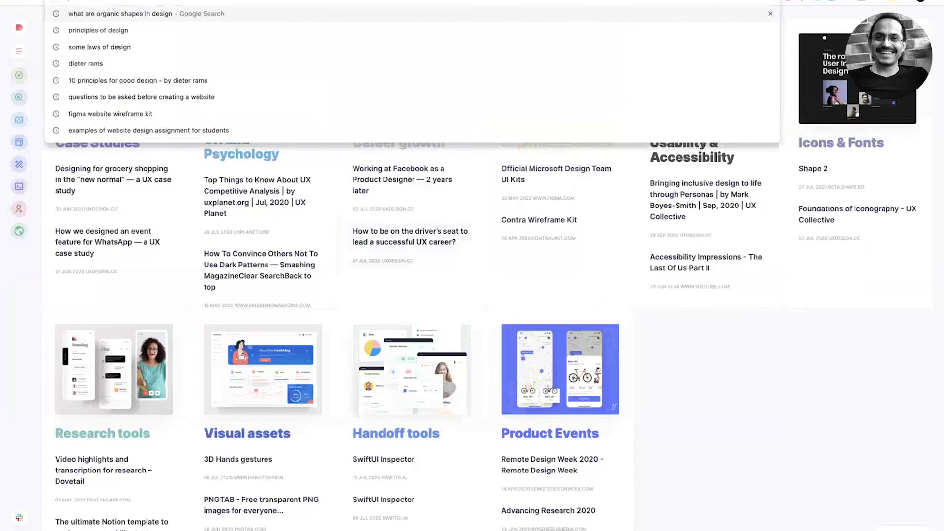
text(mat)
key(Return)
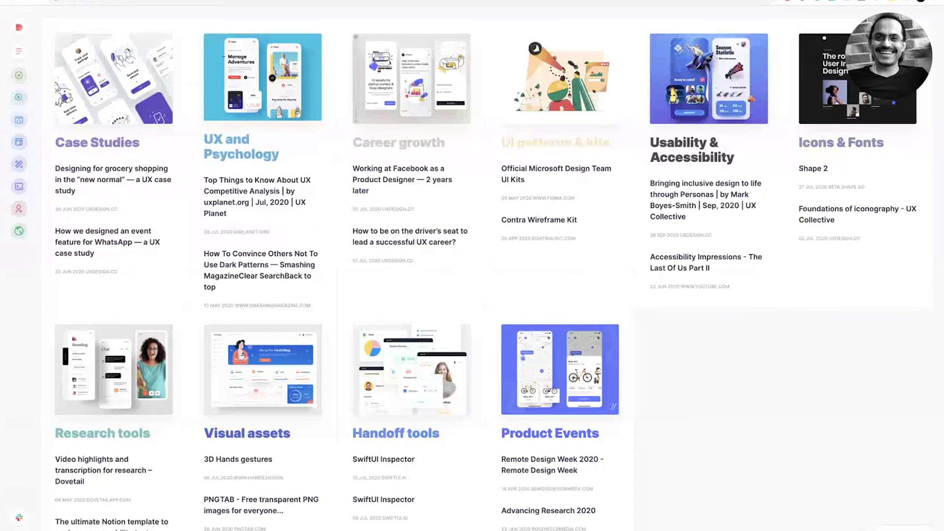
key(super+l)
text(materi)
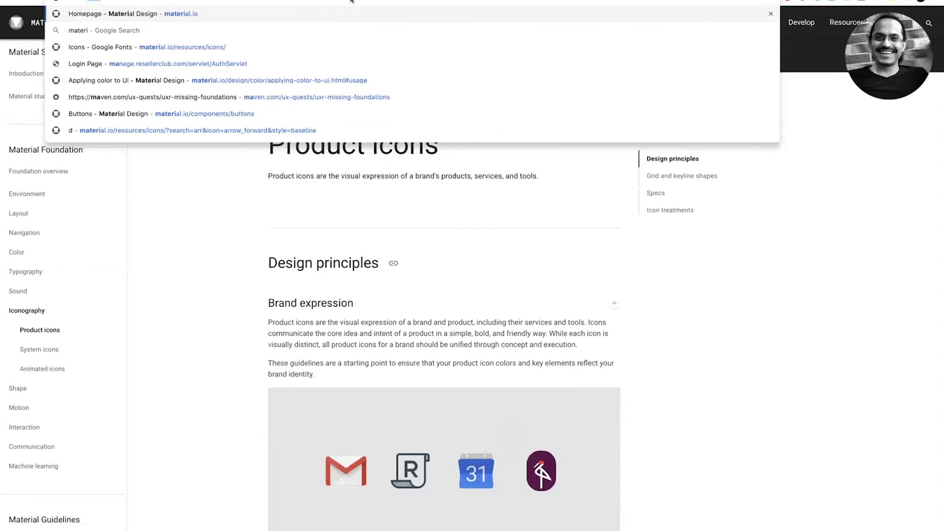
text(al icons)
key(Return)
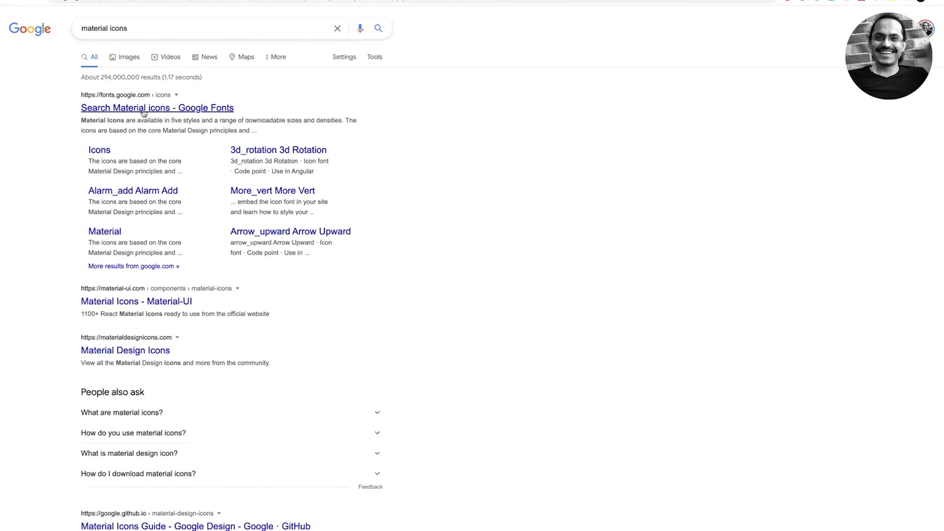
click(144, 109)
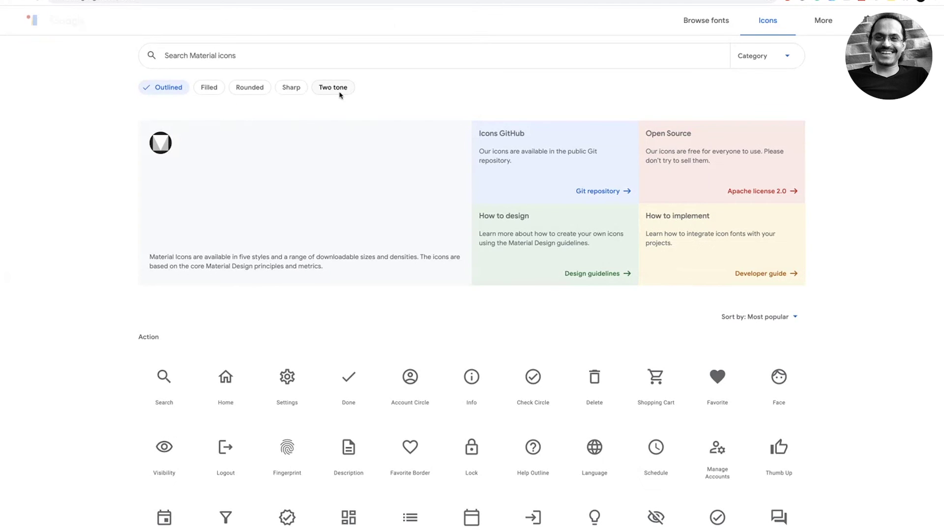
scroll(385, 276, down, 2)
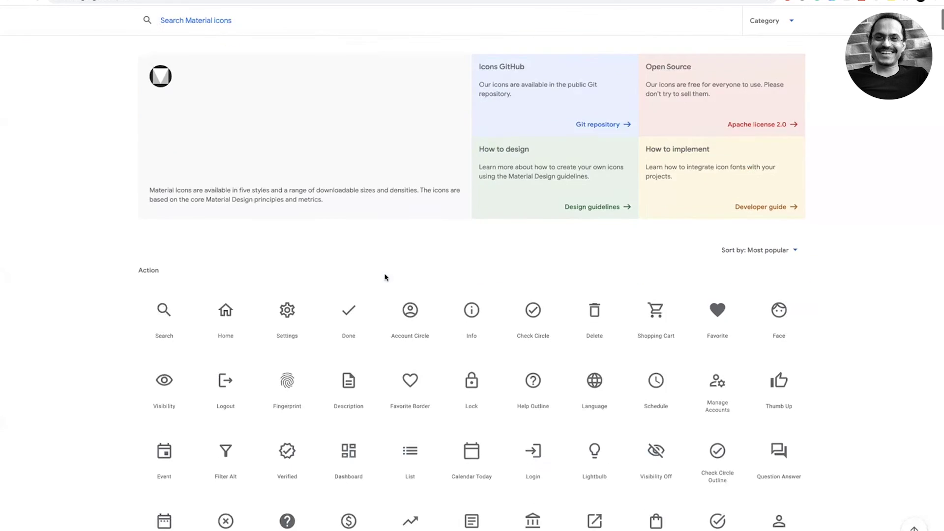
scroll(385, 276, down, 2)
scroll(352, 217, down, 1)
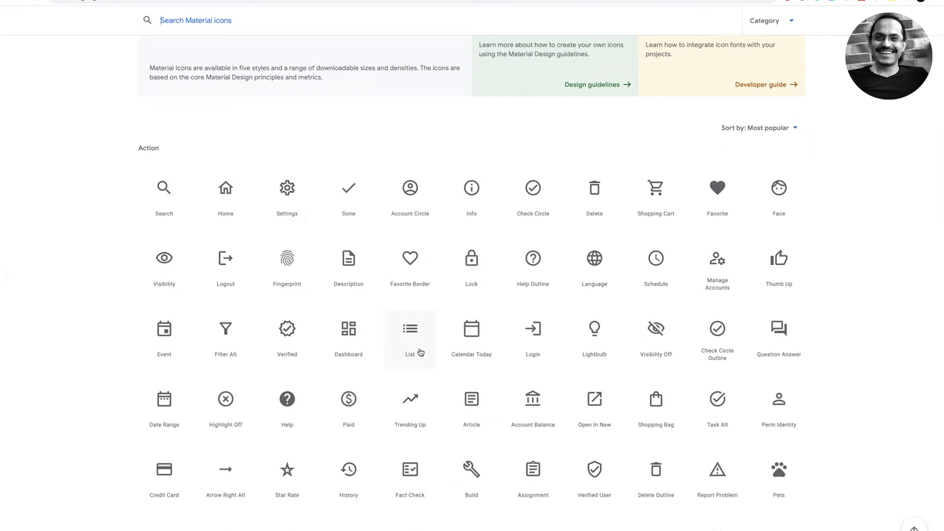
- Back in Figma, add a new Material Icons text "delete" on the canvas just above the email icon to make a trash icon
key(ctrl+Left)
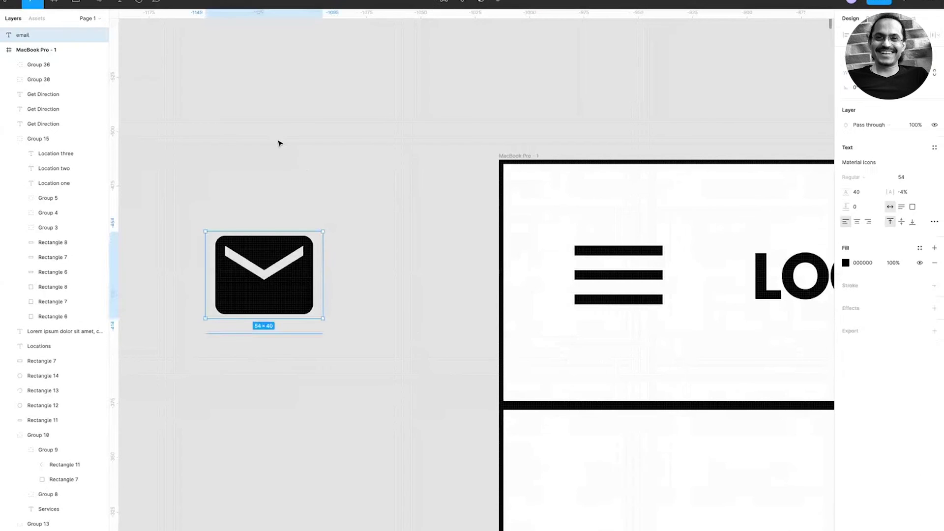
click(277, 141)
key(t)
click(265, 127)
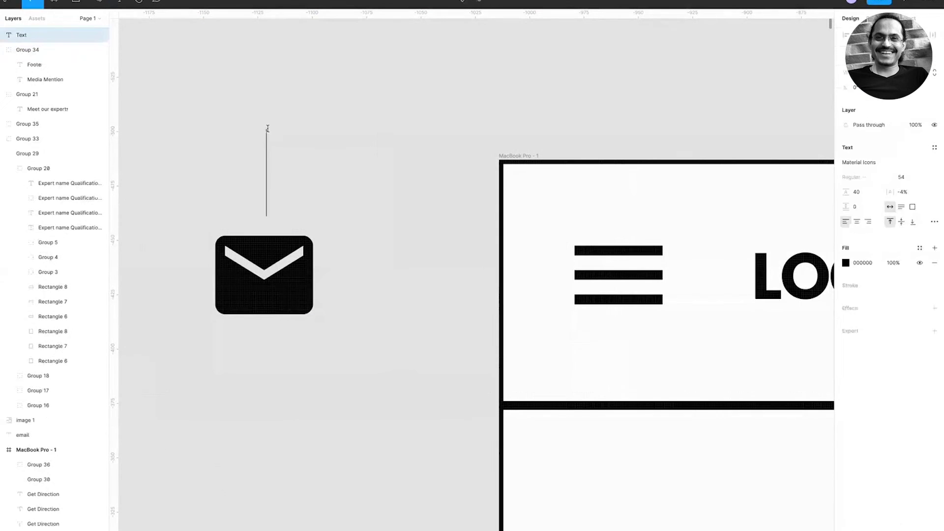
key(ctrl+Right)
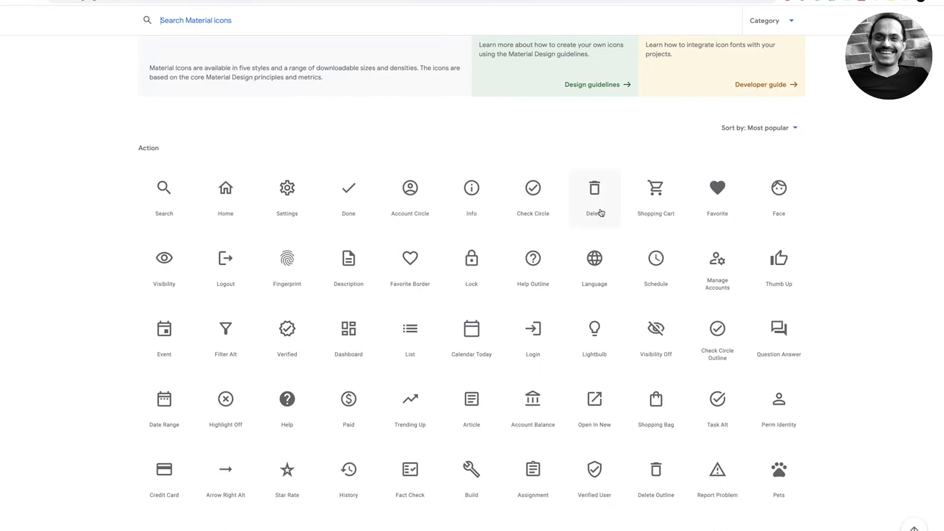
key(ctrl+Left)
key(ctrl+Right)
key(ctrl+Left)
text(delete)
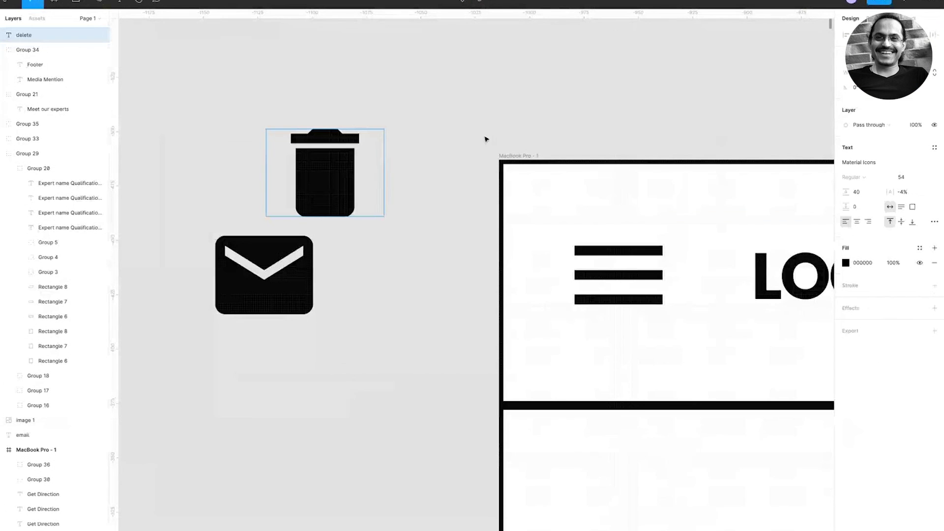
key(Escape)
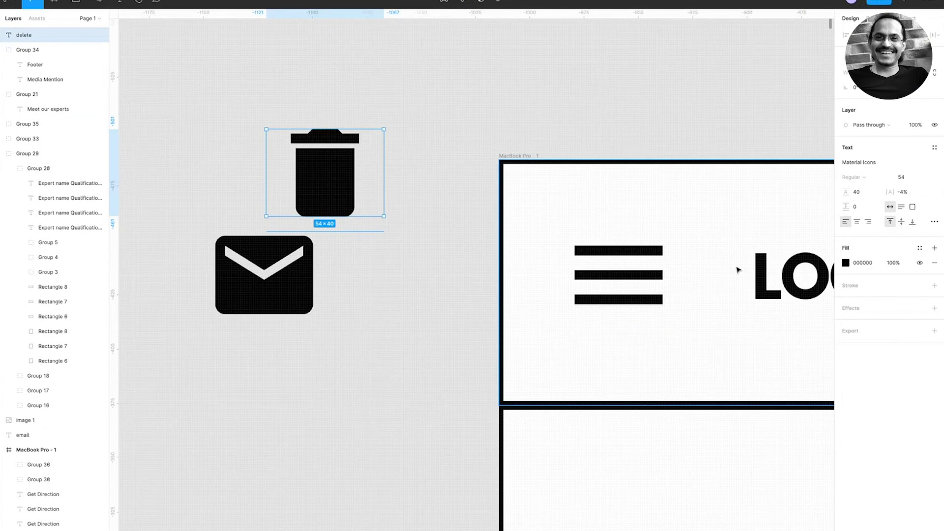
- Duplicate the header's LOGO text onto the empty canvas and place the copy to the left of the email and delete icons
click(760, 261)
drag(760, 260, 300, 435)
double_click(329, 432)
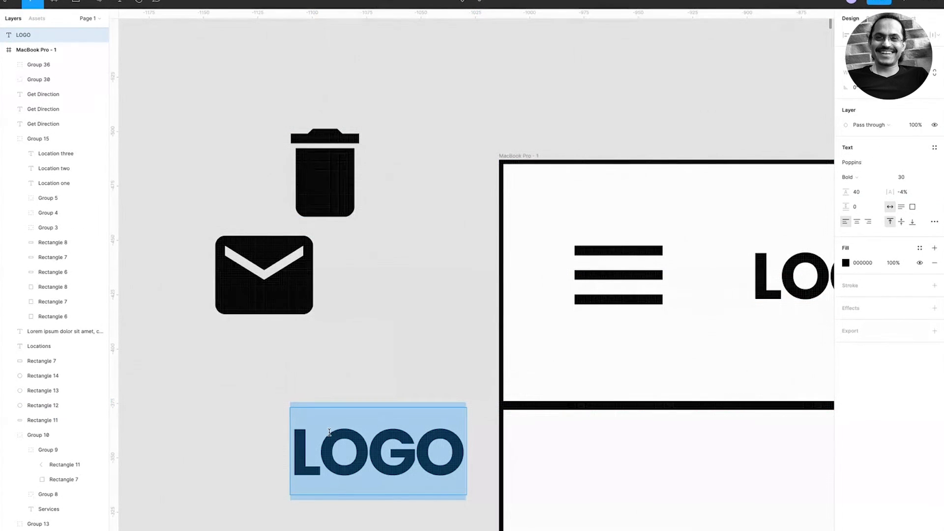
key(Escape)
scroll(349, 434, down, 5)
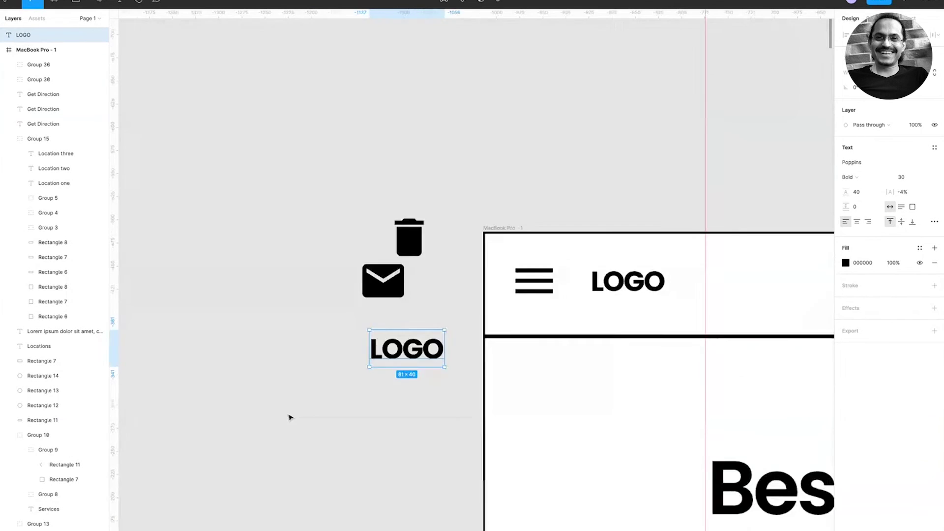
drag(444, 319, 412, 343)
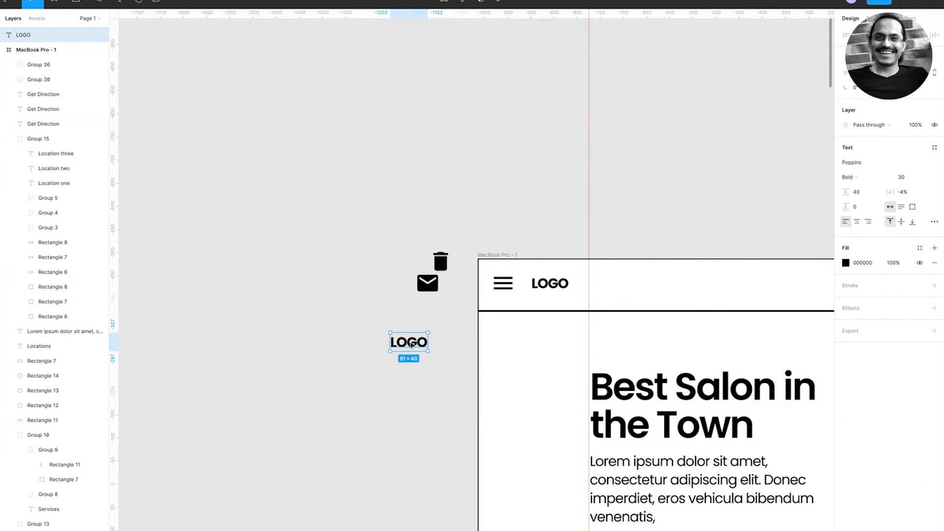
drag(412, 343, 343, 282)
- Replace the copied LOGO text with "mail"
double_click(341, 281)
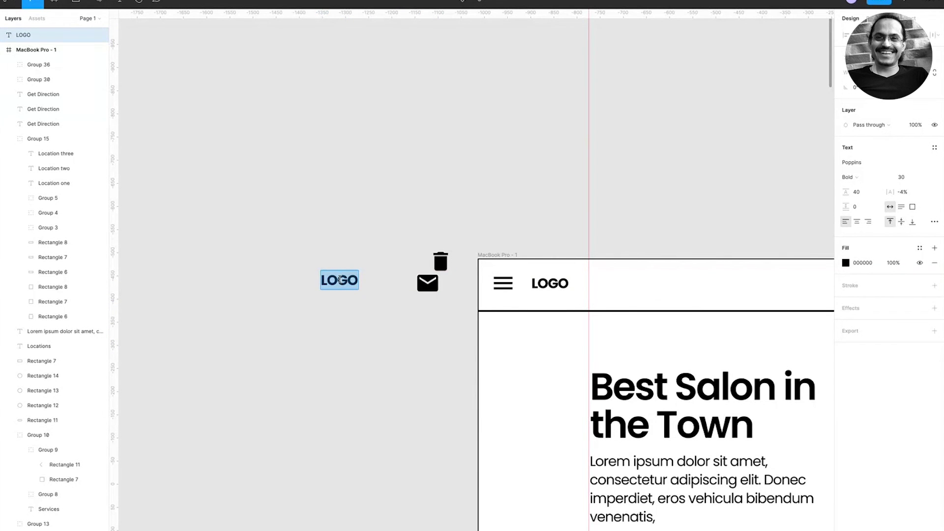
text(mail)
key(Escape)
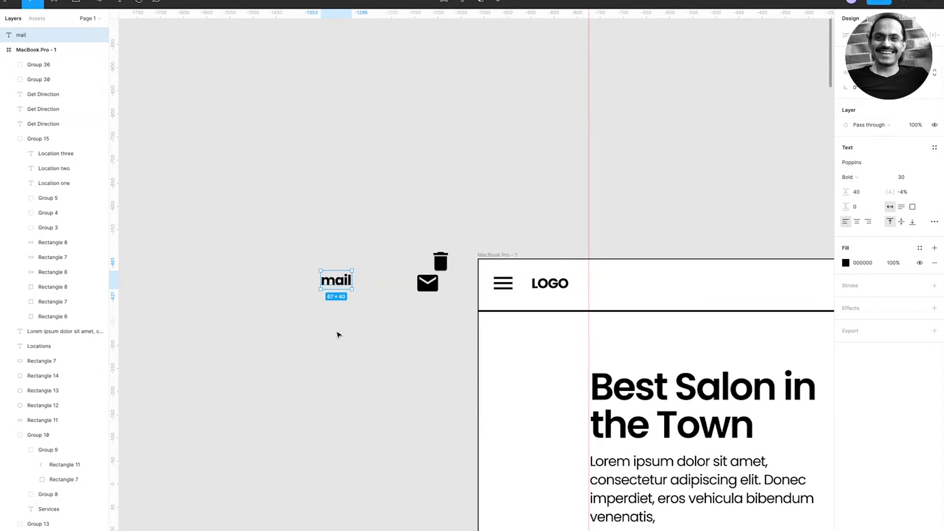
- Change the "mail" text's font from Poppins to Material Icons to turn it into an icon, and deselect it
click(880, 163)
click(912, 164)
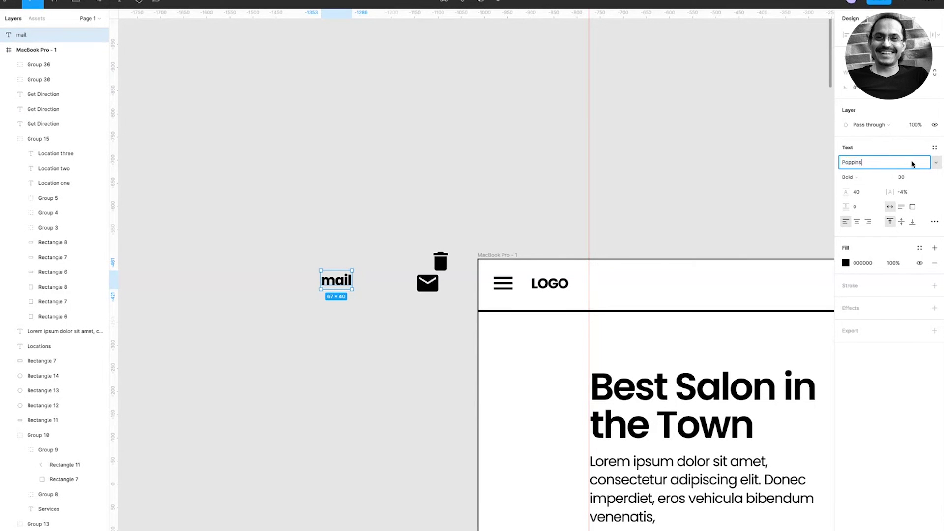
key(ctrl+a)
text(Material)
key(Return)
click(420, 375)
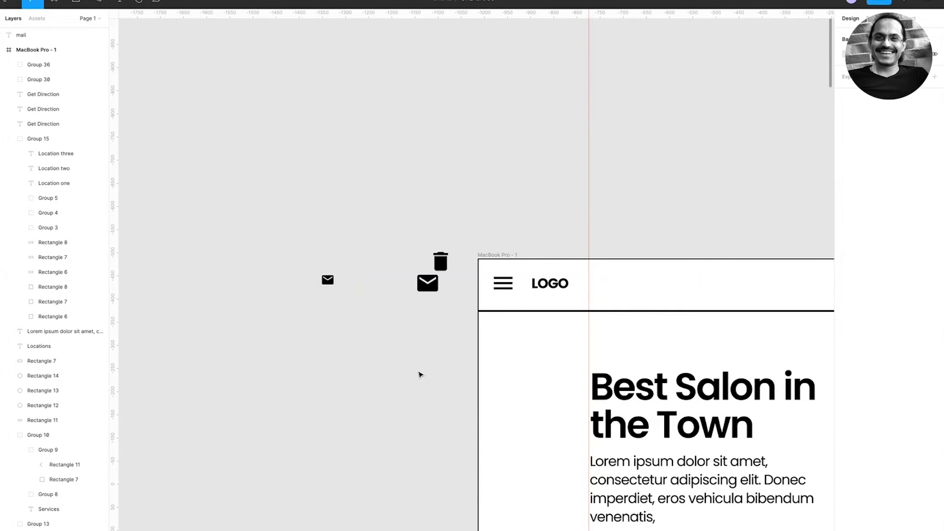